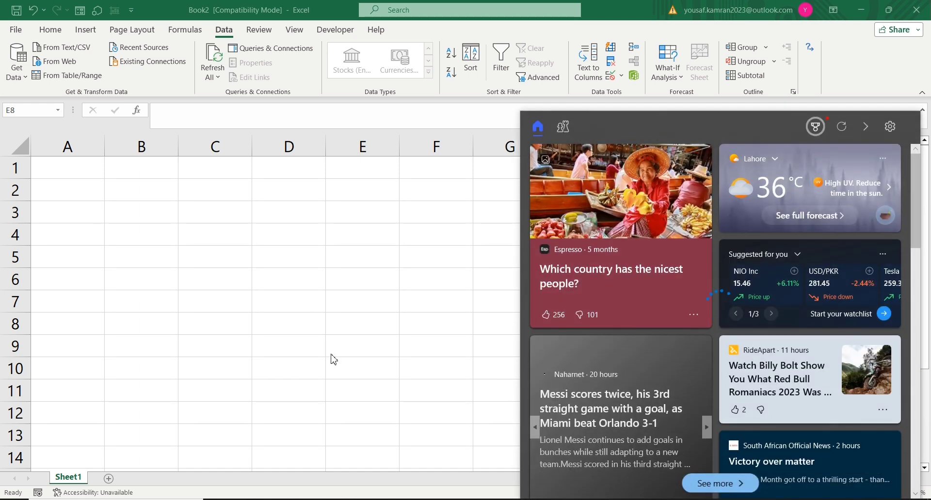
pyautogui.click(330, 350)
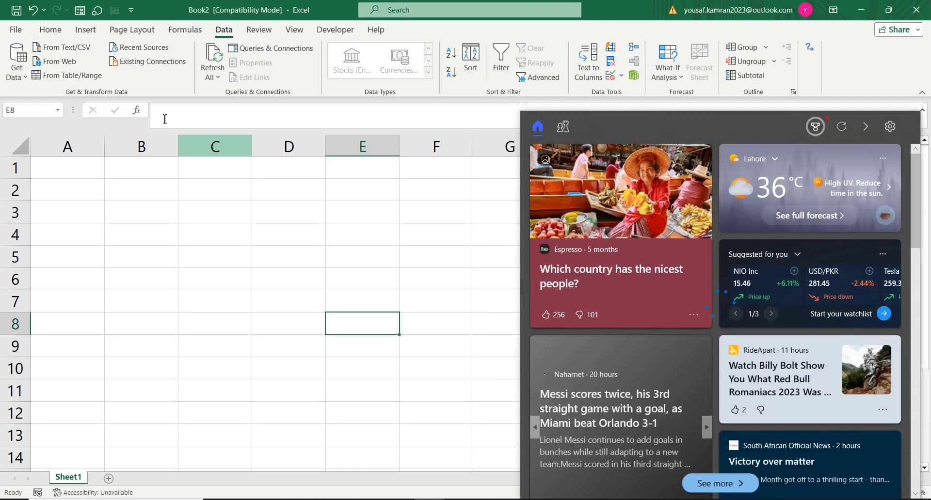
pyautogui.click(145, 278)
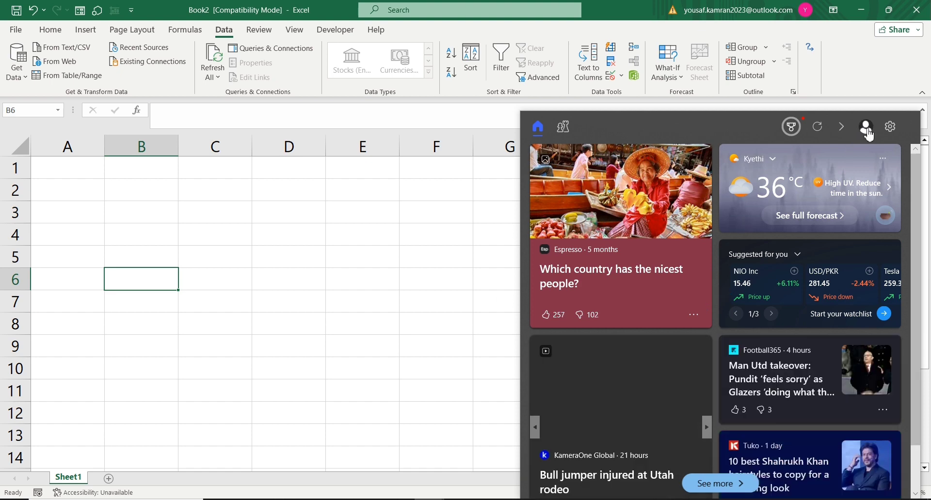
pyautogui.click(867, 129)
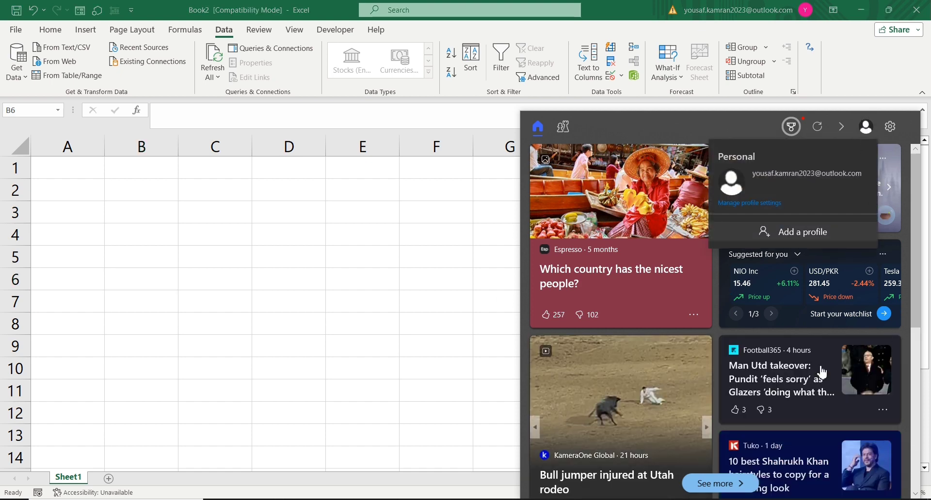
pyautogui.click(470, 184)
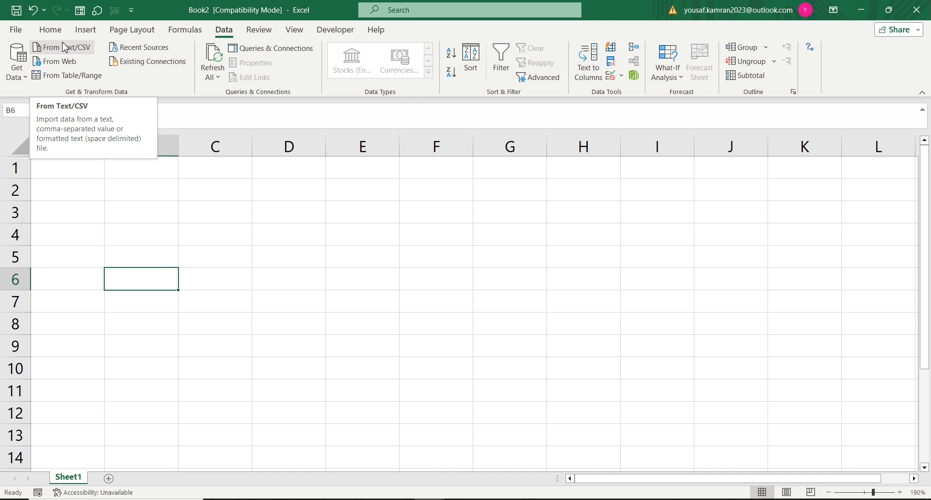
pyautogui.click(145, 188)
pyautogui.click(89, 161)
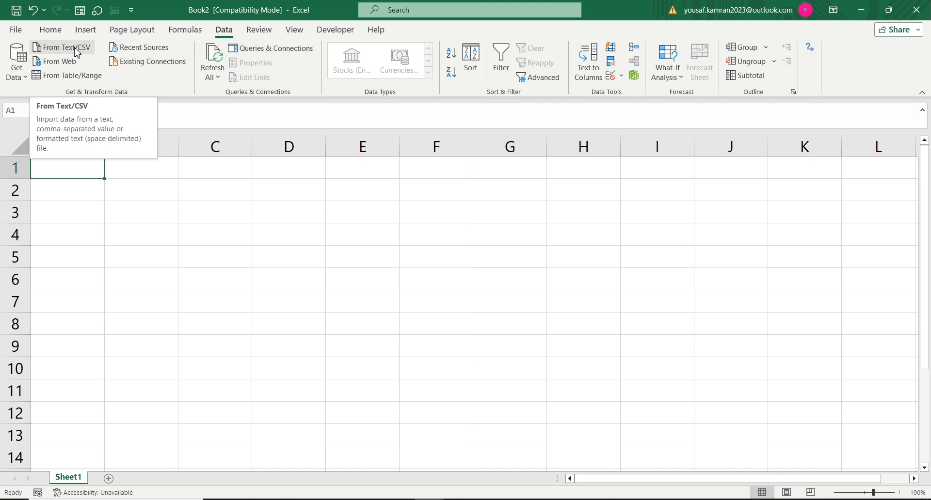
# Step: Open the text data file from the desktop in Notepad, look through its rows, and close it
pyautogui.click(861, 10)
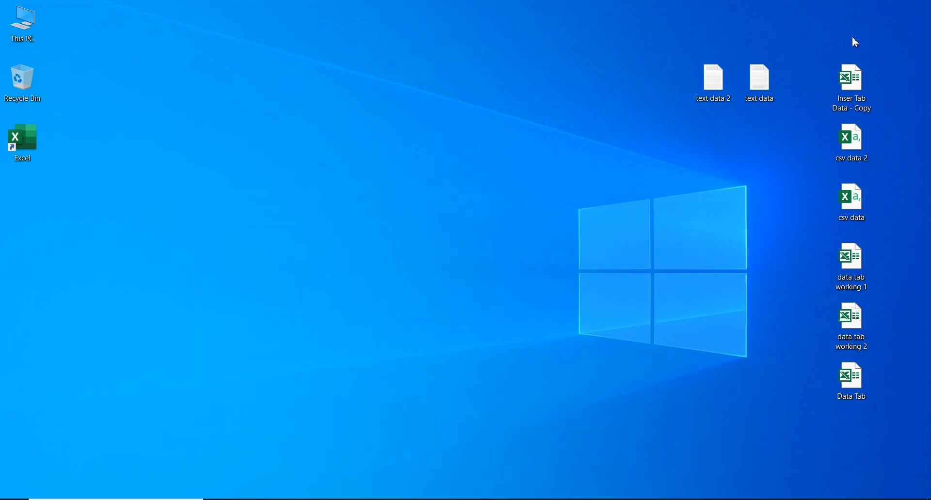
pyautogui.click(761, 91)
pyautogui.doubleClick(761, 91)
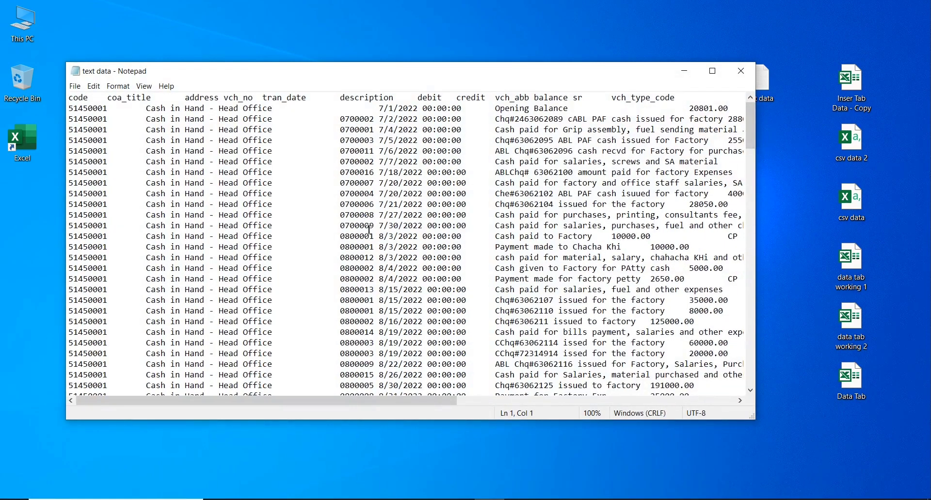
pyautogui.scroll(-7, 369, 231)
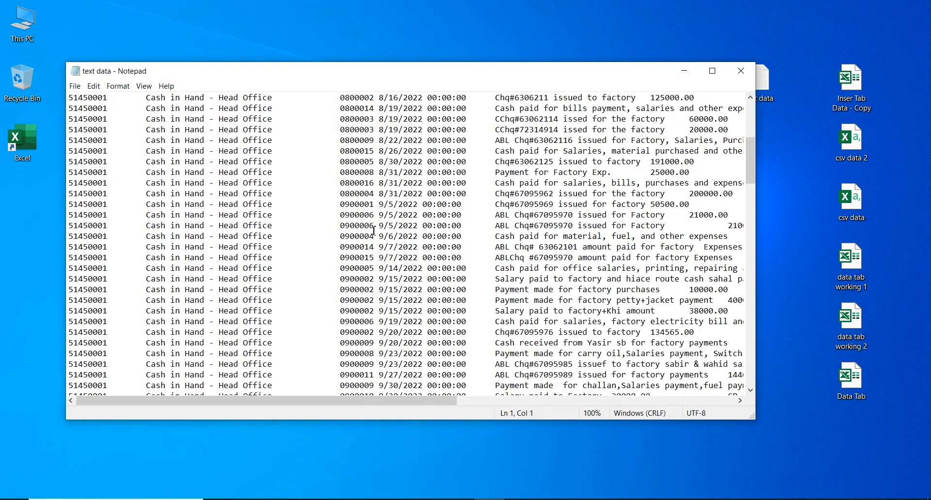
pyautogui.scroll(-8, 374, 232)
pyautogui.scroll(4, 377, 233)
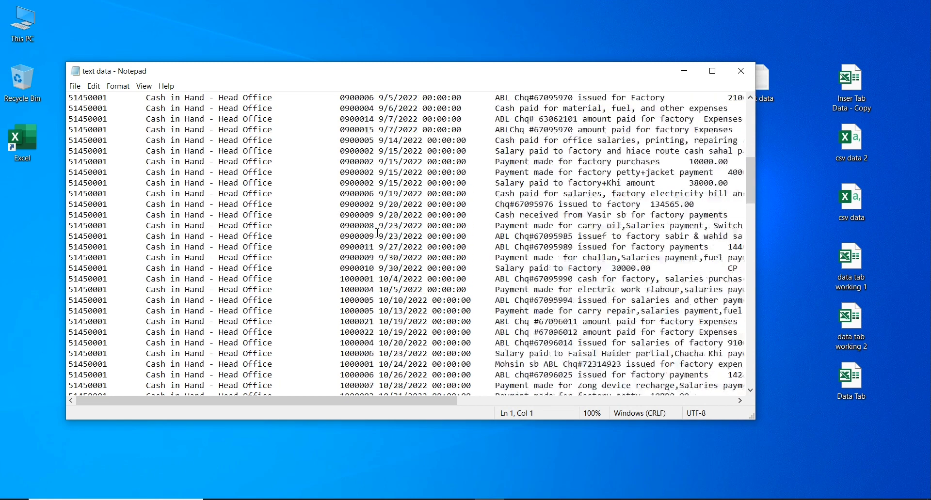
pyautogui.scroll(7, 377, 233)
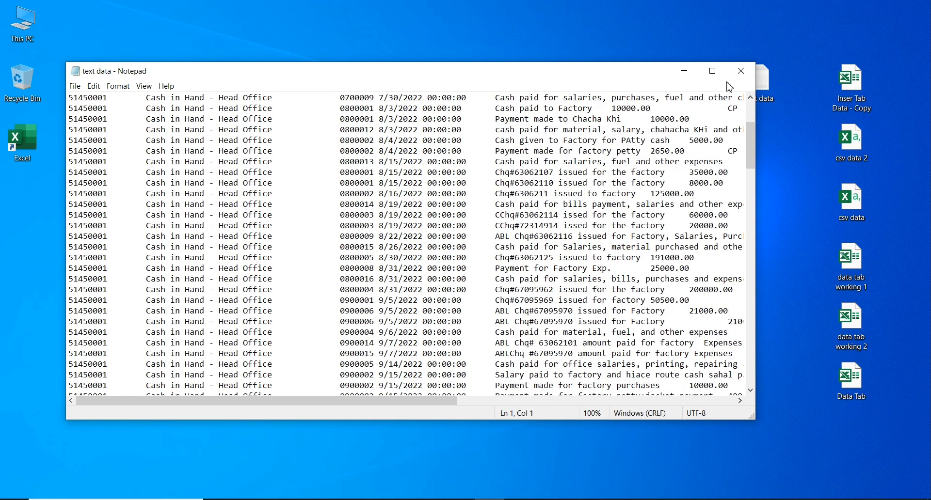
pyautogui.click(741, 70)
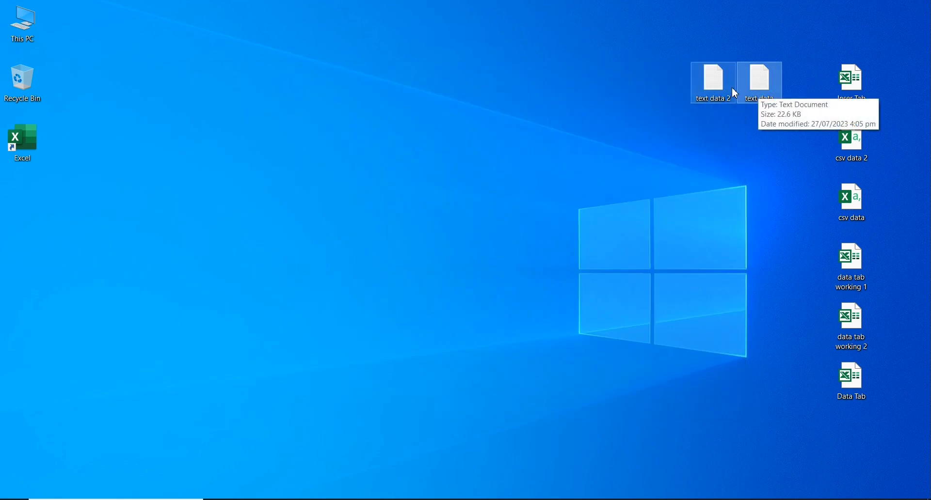
# Step: View the contents of the text data 2 file from the desktop, close it, and return to the Excel workbook
pyautogui.doubleClick(716, 91)
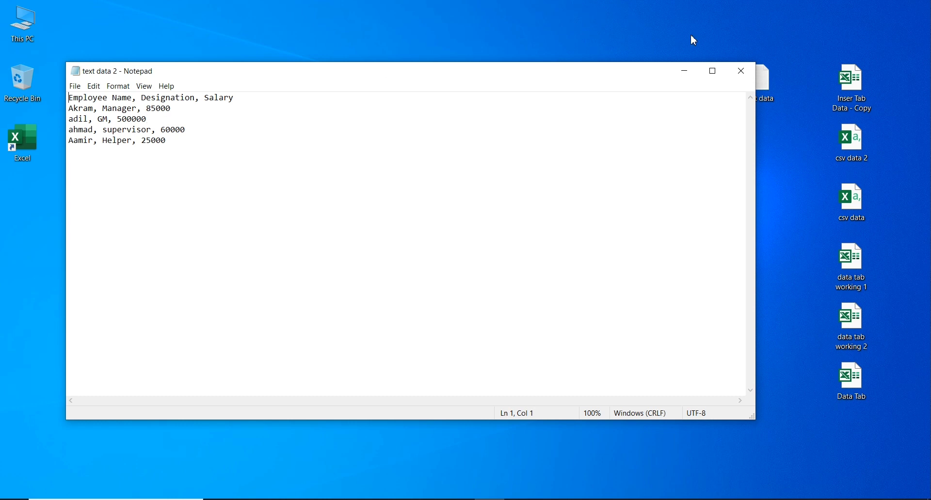
pyautogui.click(740, 71)
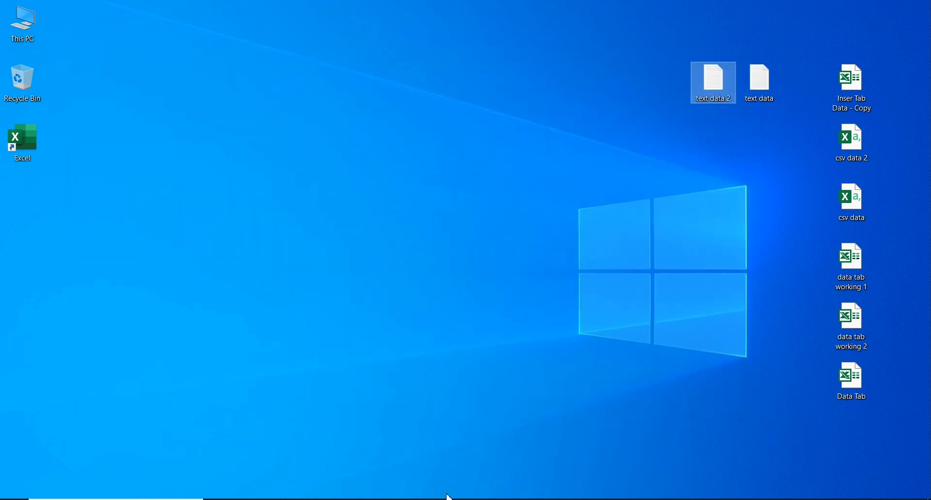
pyautogui.moveTo(457, 491)
pyautogui.click(495, 477)
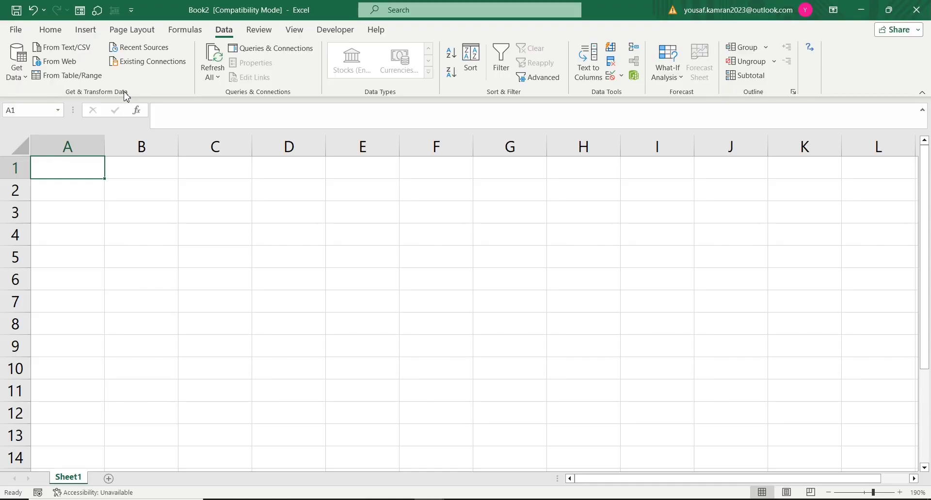
# Step: Import the text data file from the Desktop folder and open it in Power Query Editor for transformation
pyautogui.click(77, 54)
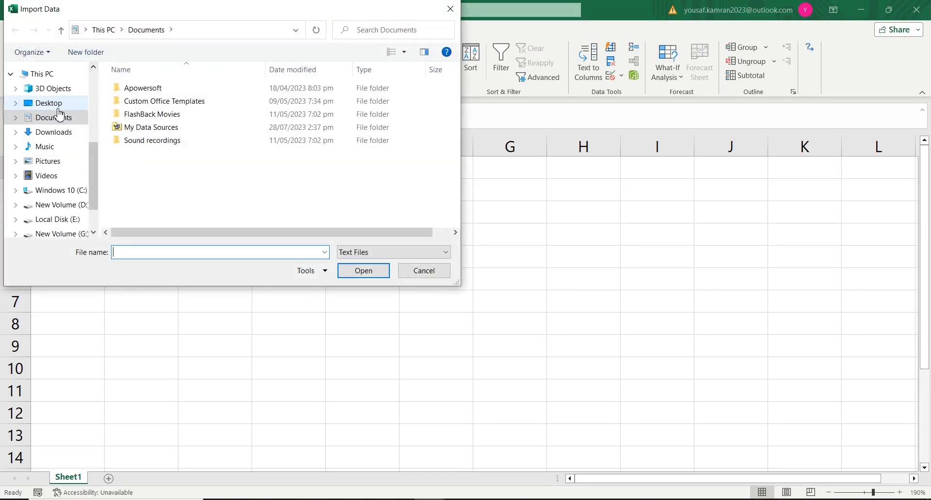
pyautogui.click(47, 103)
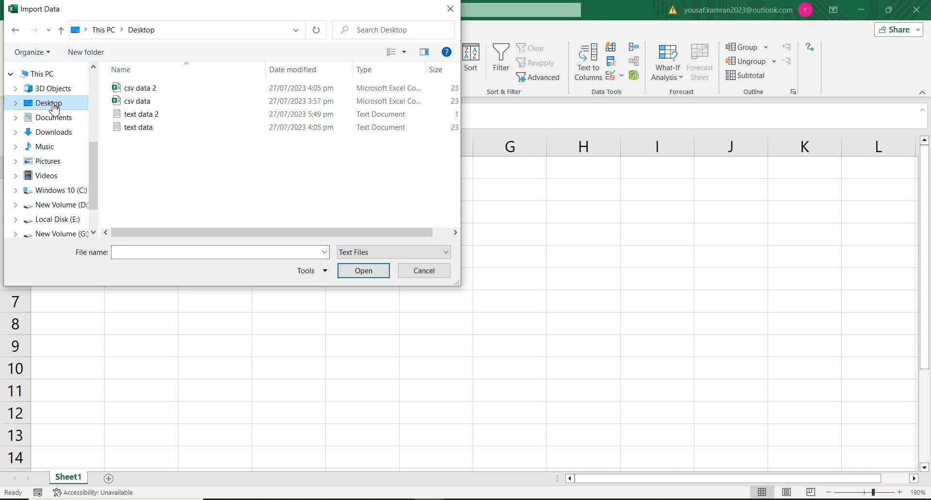
pyautogui.doubleClick(145, 128)
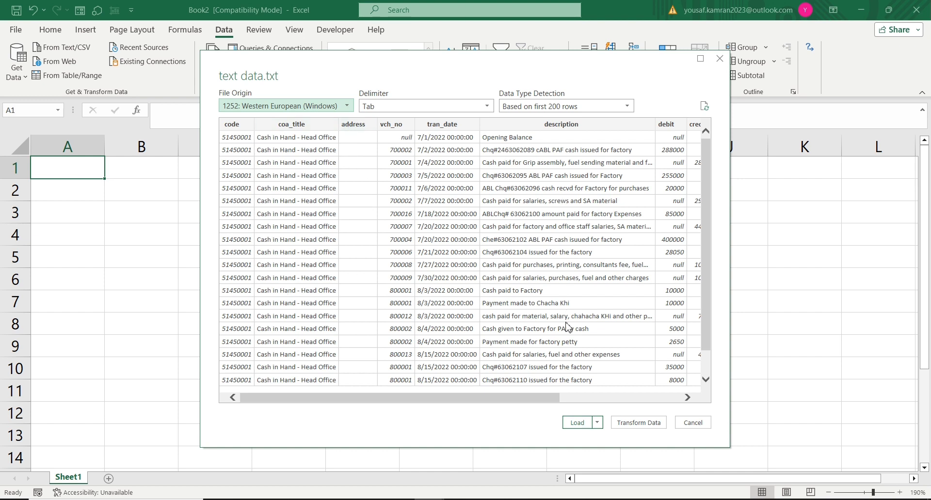
pyautogui.moveTo(541, 402); pyautogui.dragTo(405, 401)
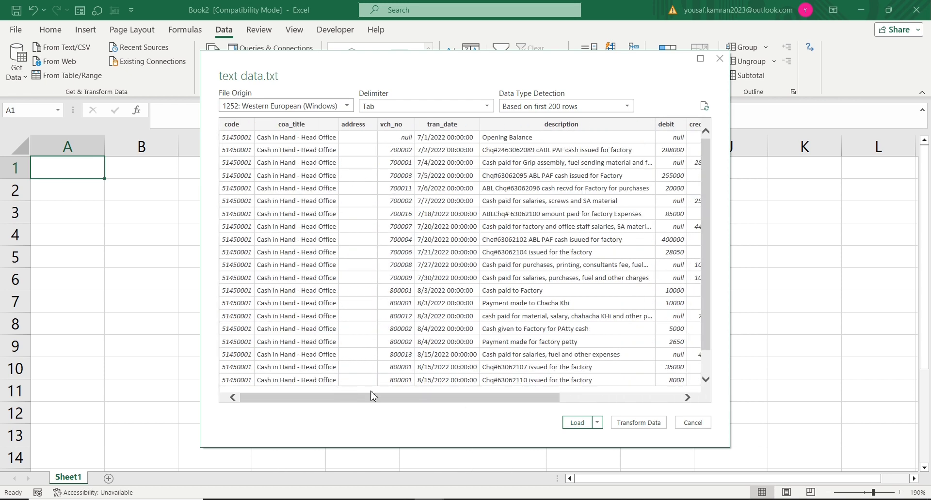
pyautogui.click(634, 425)
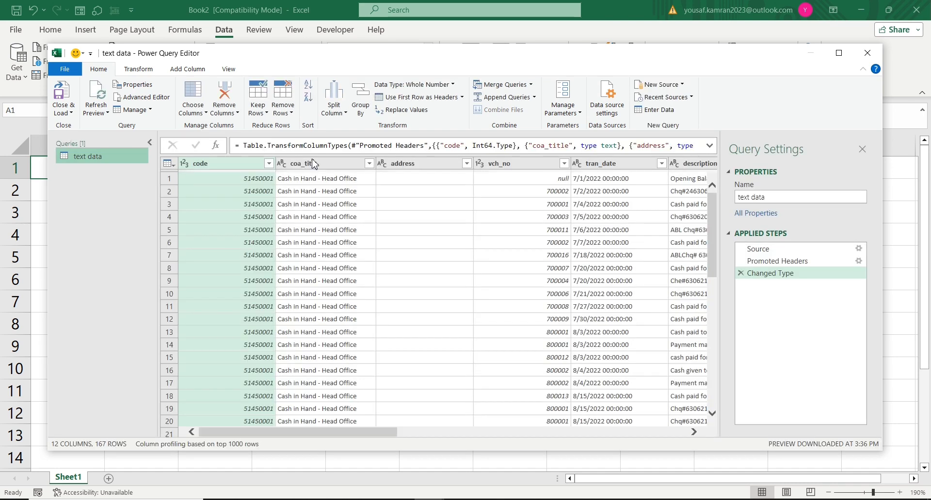
# Step: Remove the address column from the query and close the editor, keeping the changes
pyautogui.click(420, 218)
pyautogui.click(418, 164)
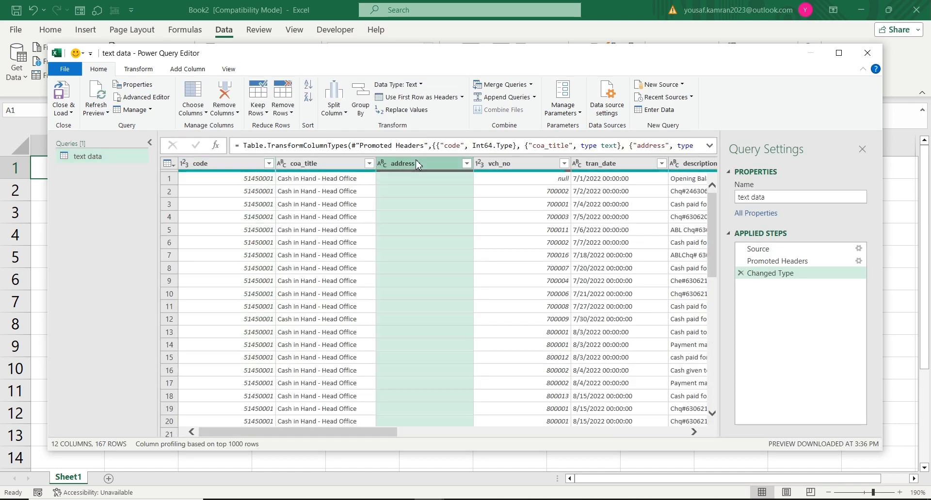
pyautogui.click(222, 90)
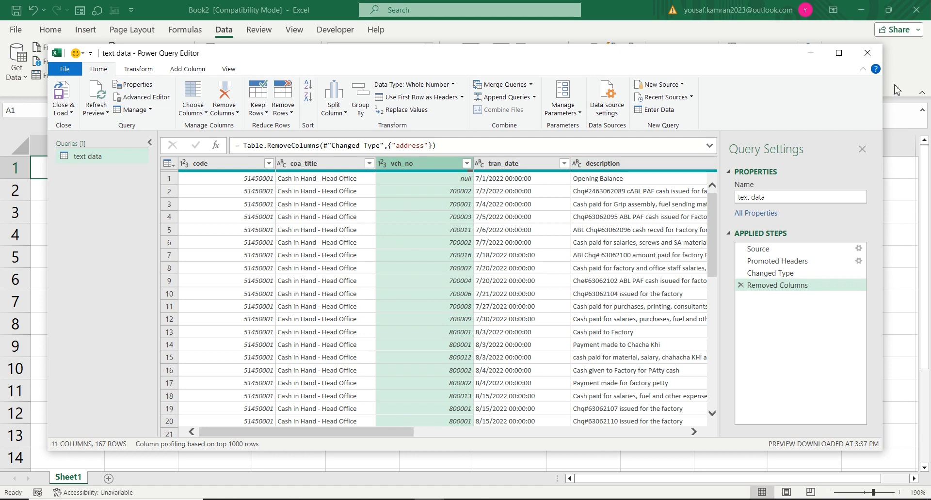
pyautogui.click(866, 59)
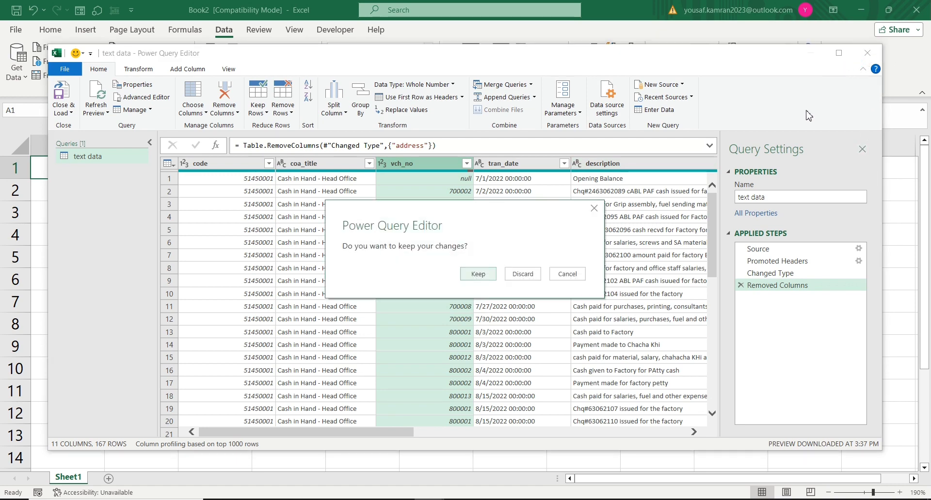
pyautogui.click(480, 277)
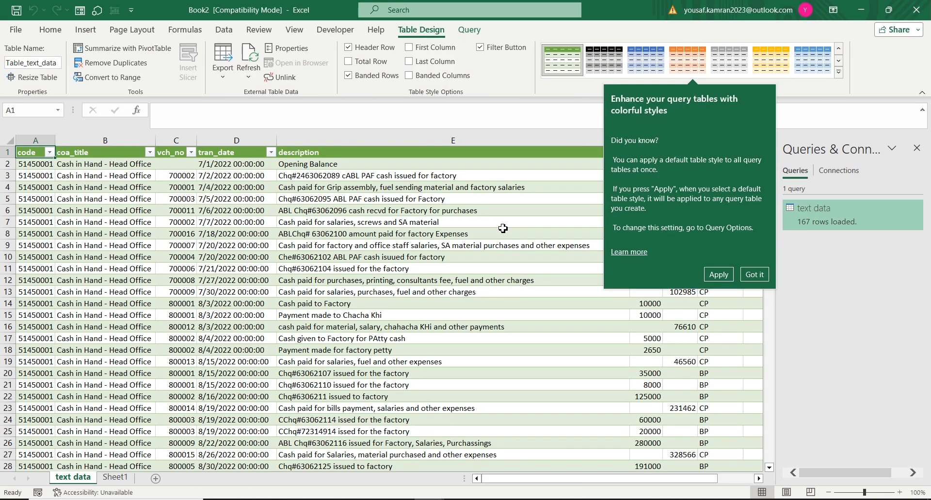
# Step: Examine the filter options of the code and coa_title columns in the loaded table
pyautogui.click(405, 271)
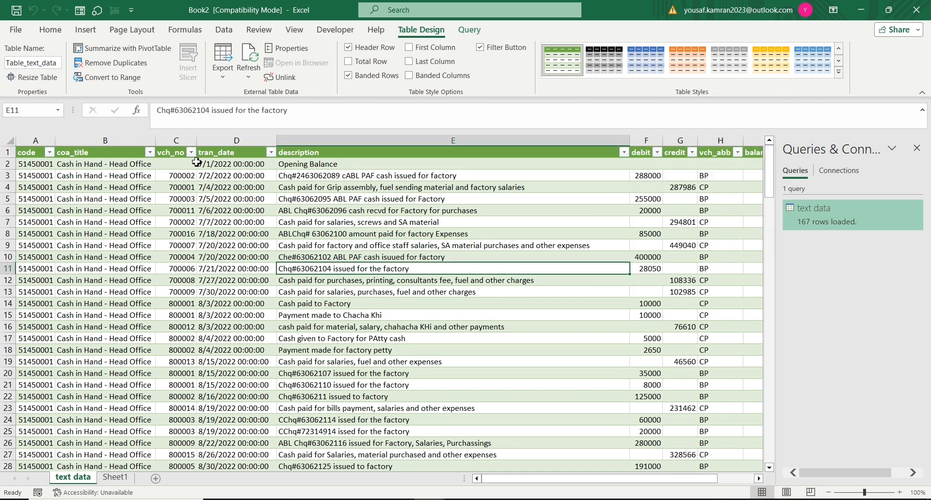
pyautogui.click(49, 153)
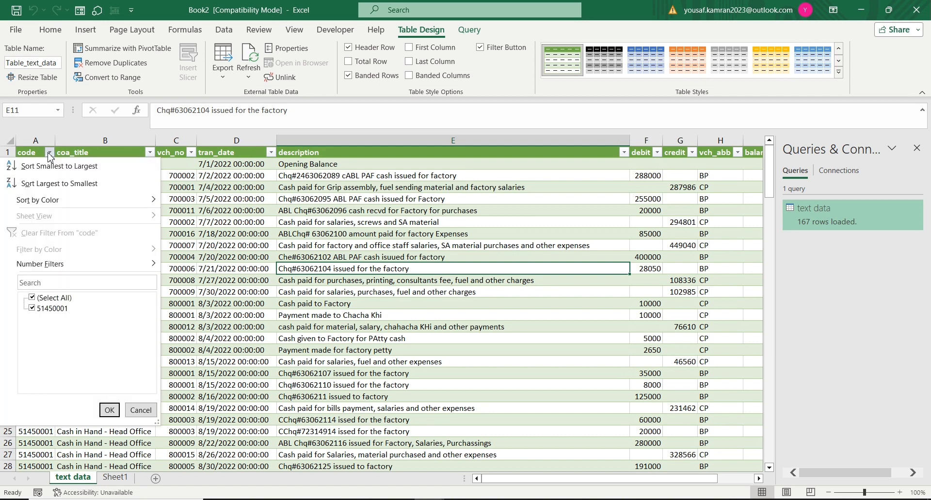
pyautogui.click(49, 154)
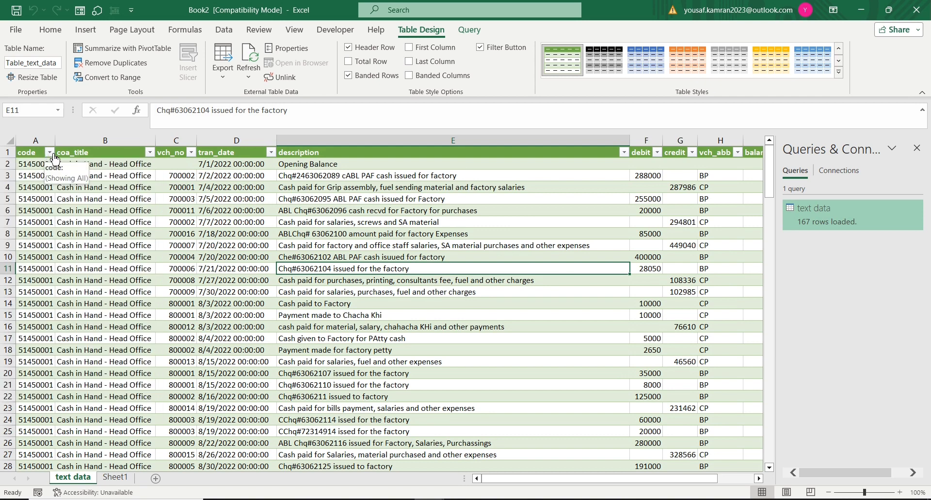
pyautogui.click(149, 152)
pyautogui.click(148, 153)
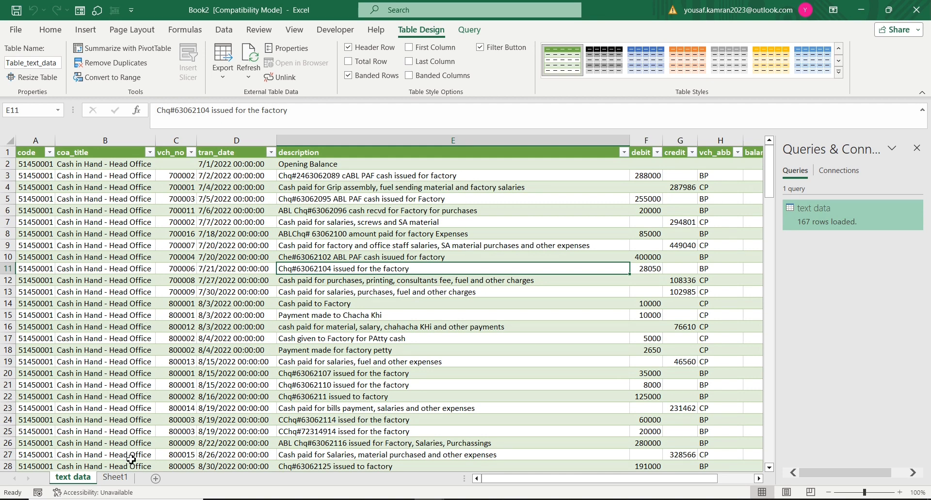
# Step: From Sheet1, import the text data 2 file from the Desktop and load it directly without transforming it
pyautogui.click(116, 479)
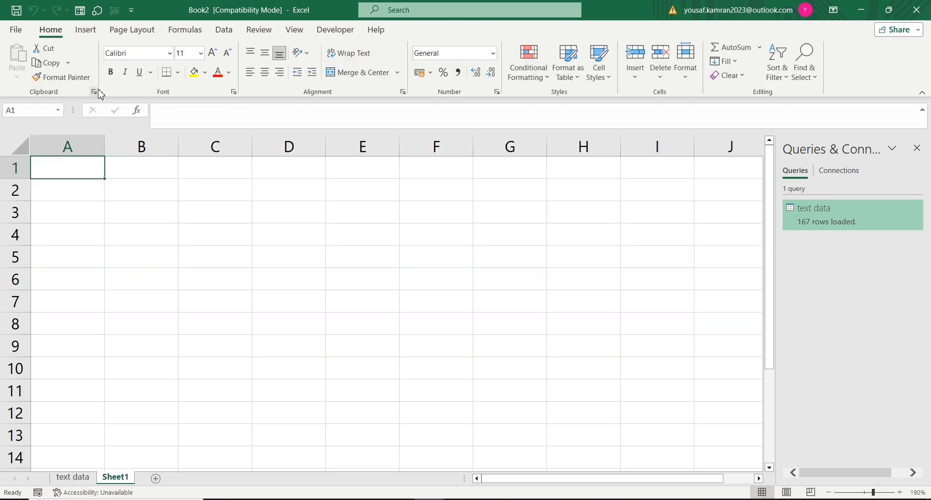
pyautogui.click(223, 32)
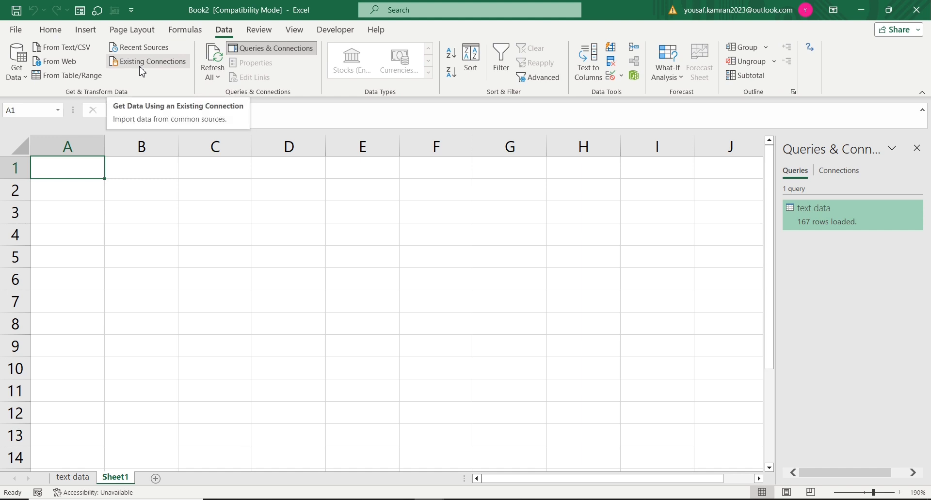
pyautogui.click(71, 50)
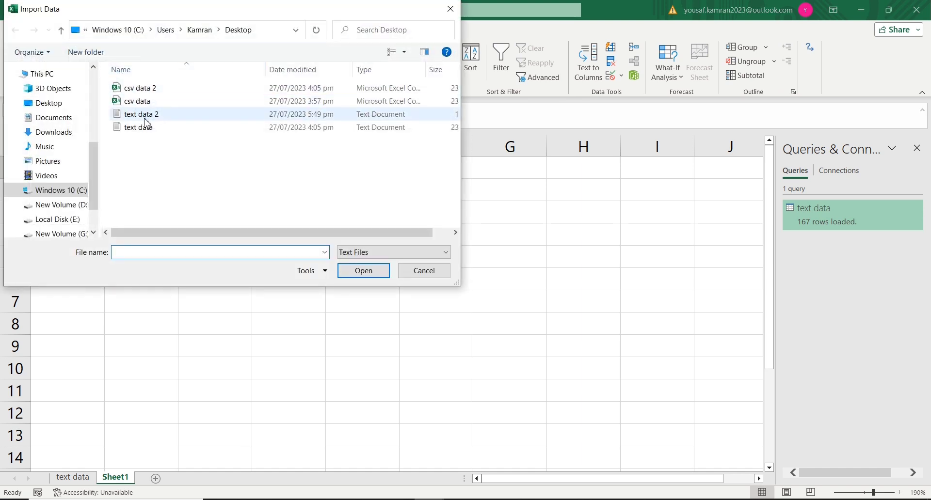
pyautogui.doubleClick(144, 117)
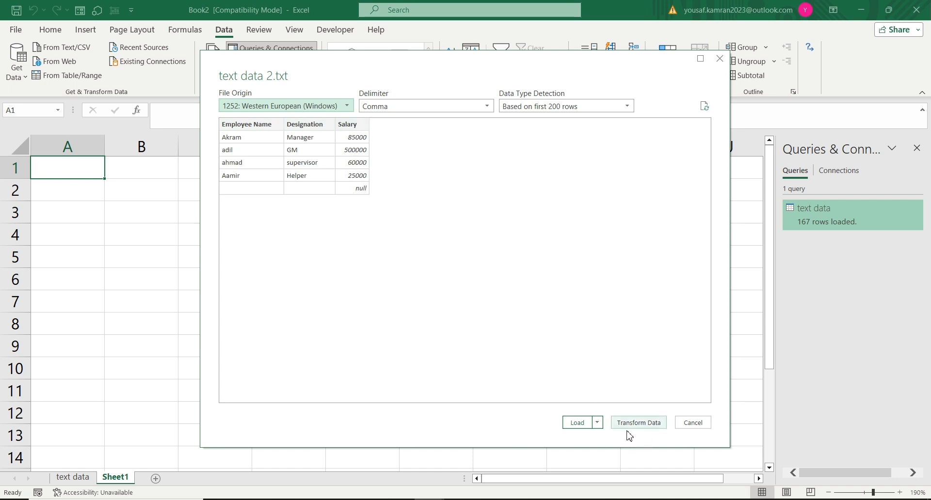
pyautogui.click(584, 424)
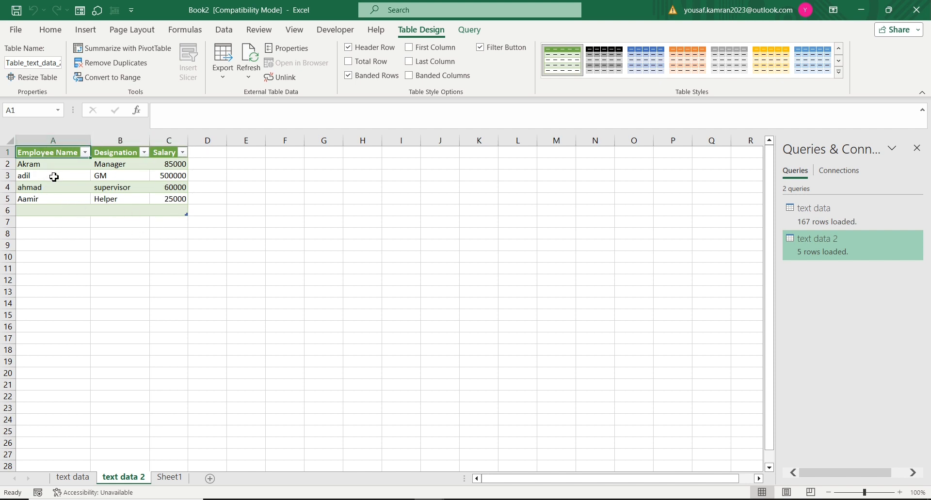
# Step: From Sheet1, switch to Chrome, search Google for quaid e azam and open the Wikipedia article on Muhammad Ali Jinnah
pyautogui.click(167, 479)
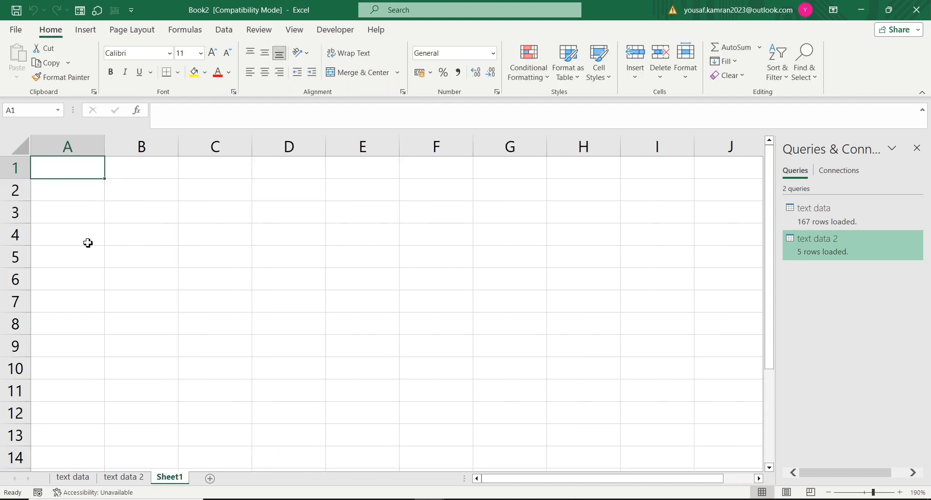
pyautogui.click(224, 36)
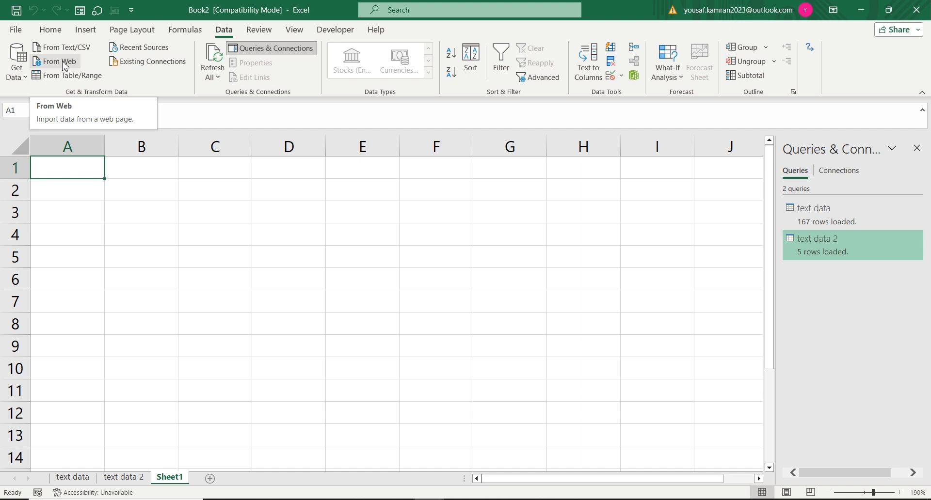
pyautogui.click(369, 499)
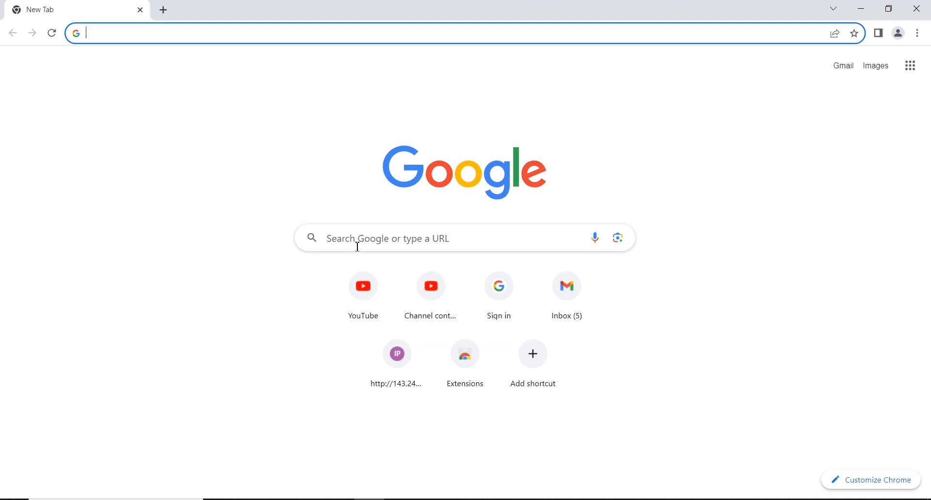
pyautogui.click(357, 247)
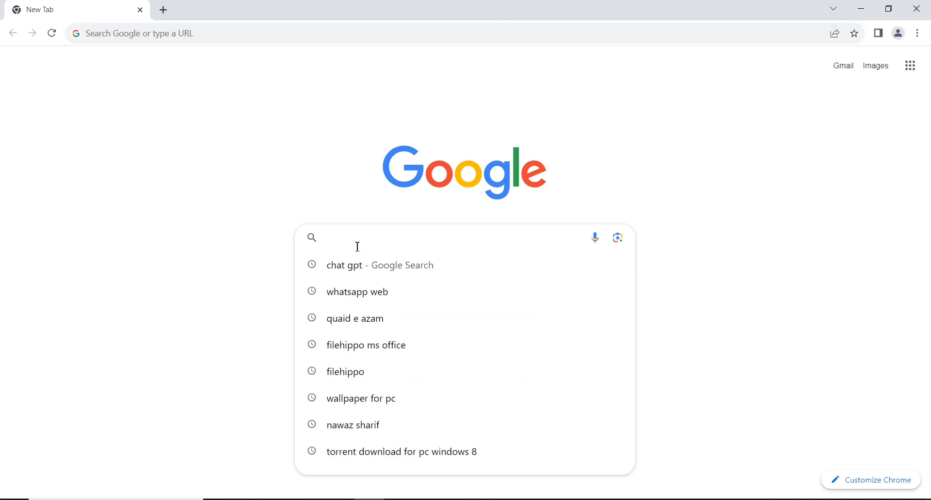
pyautogui.press('Down')
pyautogui.press('Down')
pyautogui.press('Down')
pyautogui.press('Return')
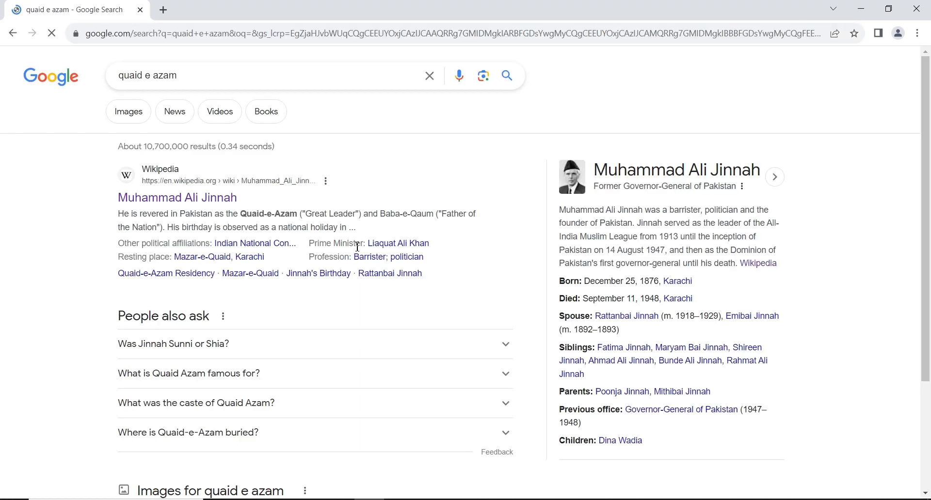
pyautogui.click(174, 203)
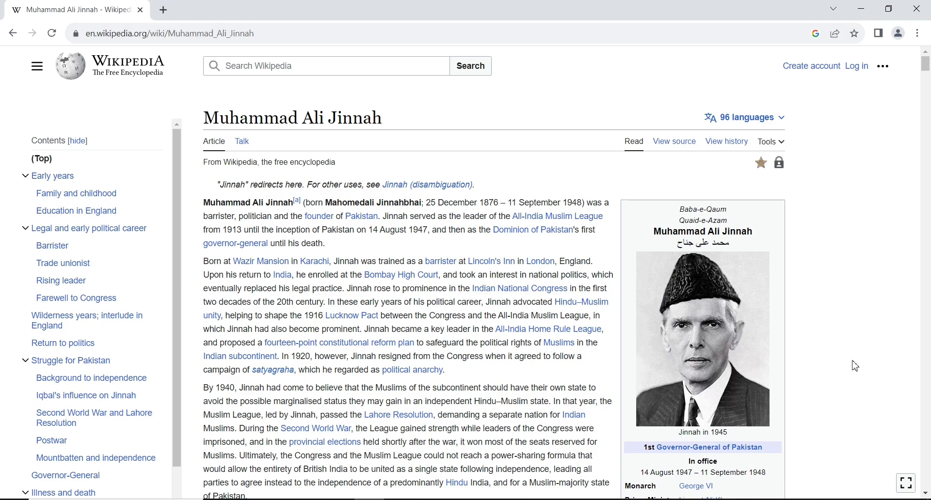
# Step: Copy the web address of the Wikipedia article and switch back to the Excel workbook
pyautogui.scroll(-5, 680, 321)
pyautogui.scroll(3, 680, 321)
pyautogui.scroll(2, 680, 322)
pyautogui.click(180, 33)
pyautogui.hotkey('ctrl', 'c')
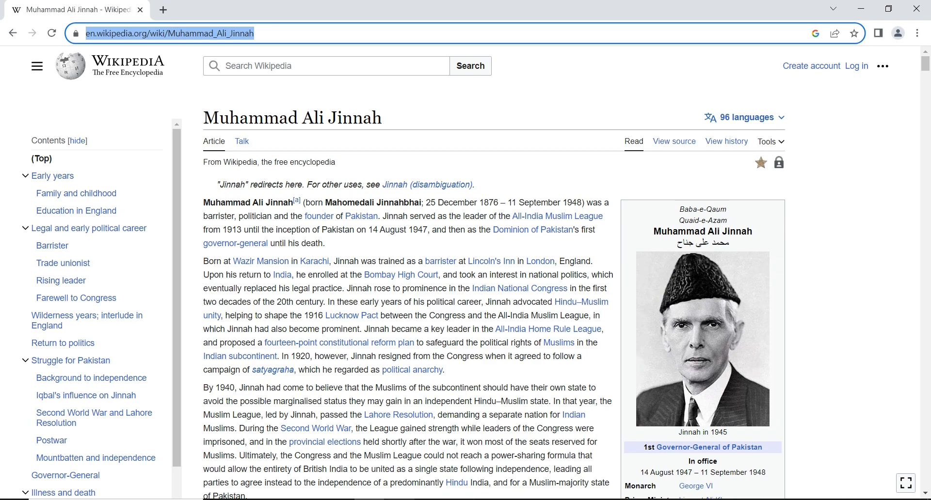
pyautogui.moveTo(430, 499)
pyautogui.click(474, 485)
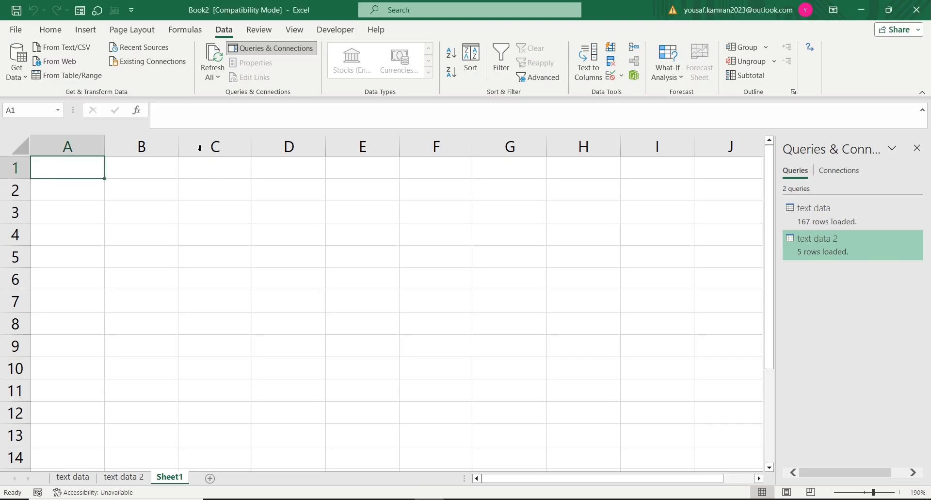
pyautogui.click(72, 63)
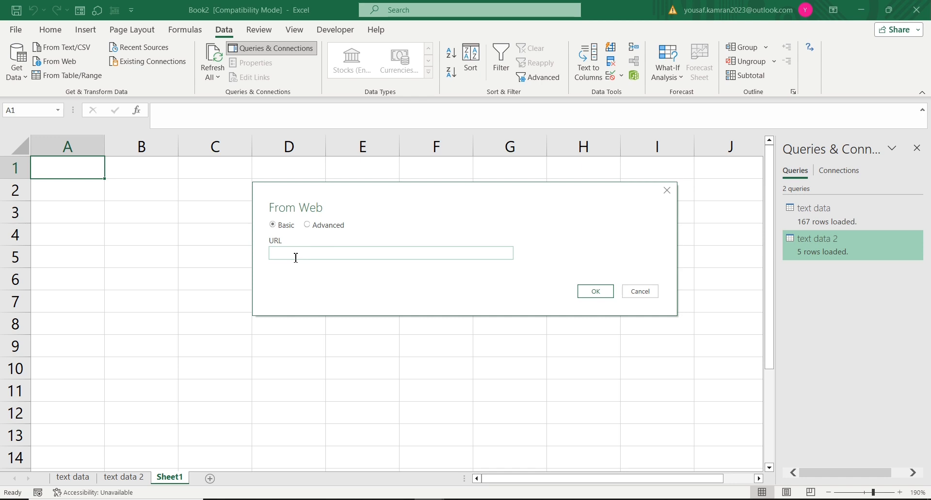
pyautogui.hotkey('ctrl', 'v')
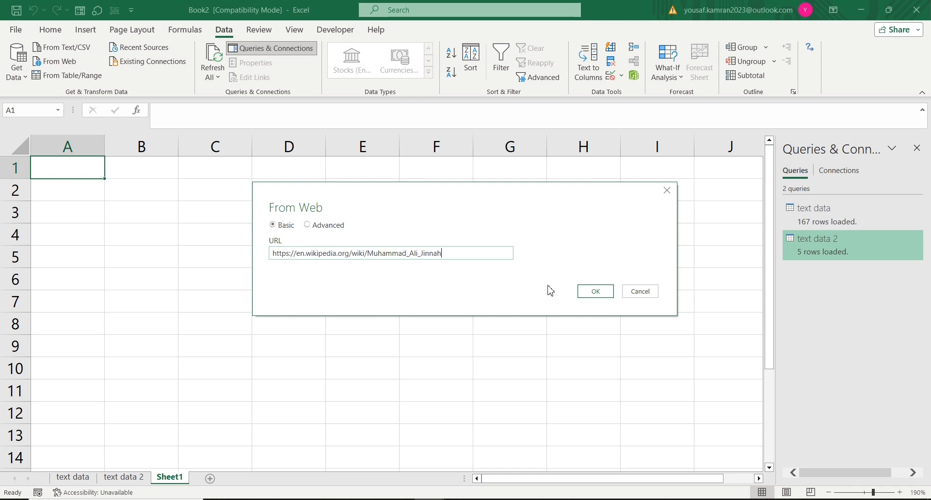
pyautogui.click(593, 293)
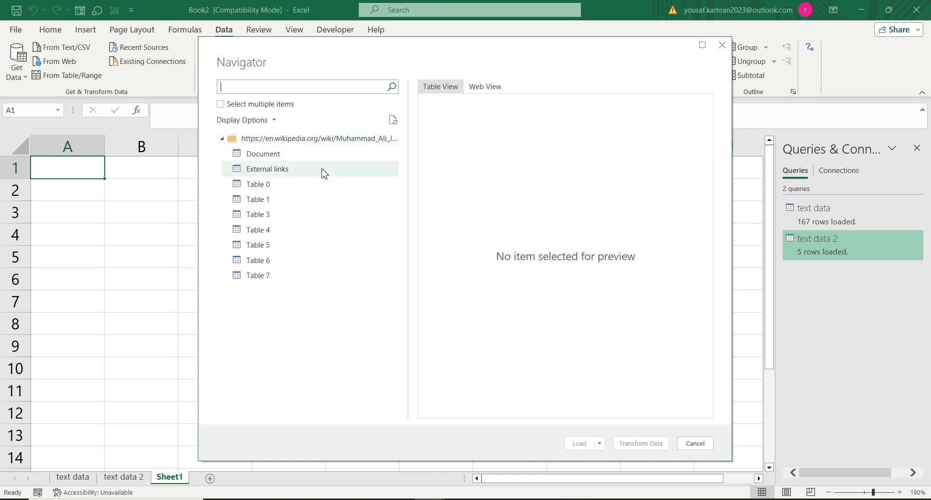
# Step: Preview the tables found on the web page and load Table 4 into the workbook
pyautogui.click(269, 187)
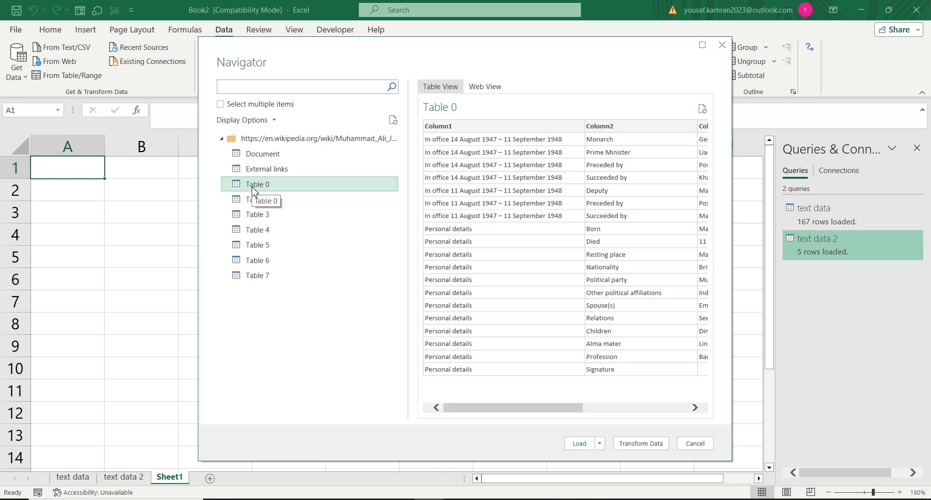
pyautogui.click(258, 201)
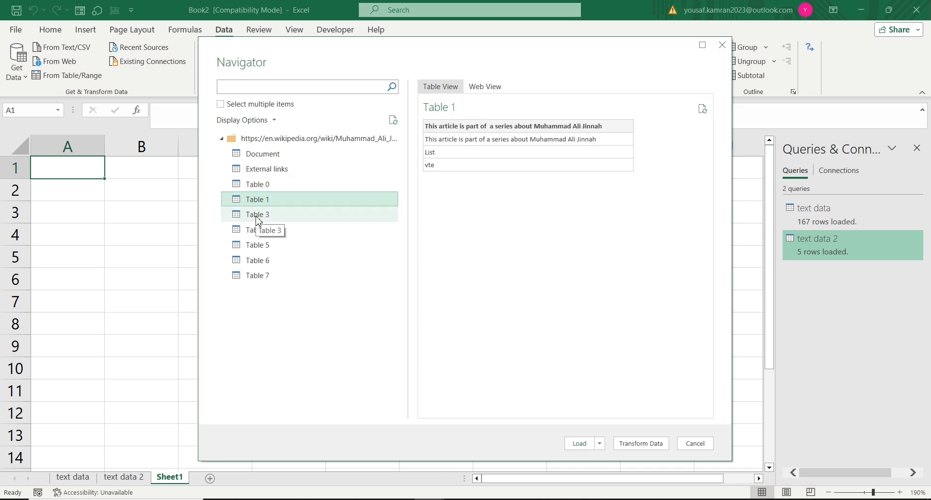
pyautogui.click(258, 217)
pyautogui.click(256, 231)
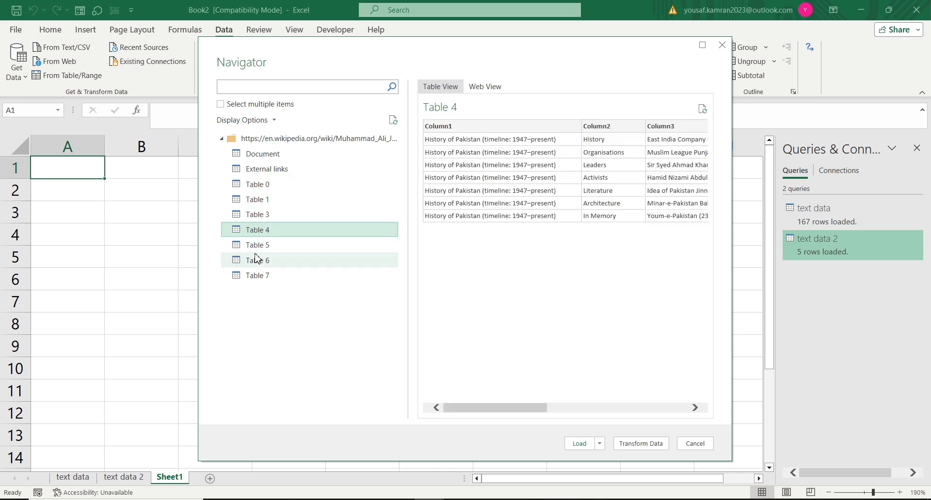
pyautogui.click(255, 247)
pyautogui.click(257, 262)
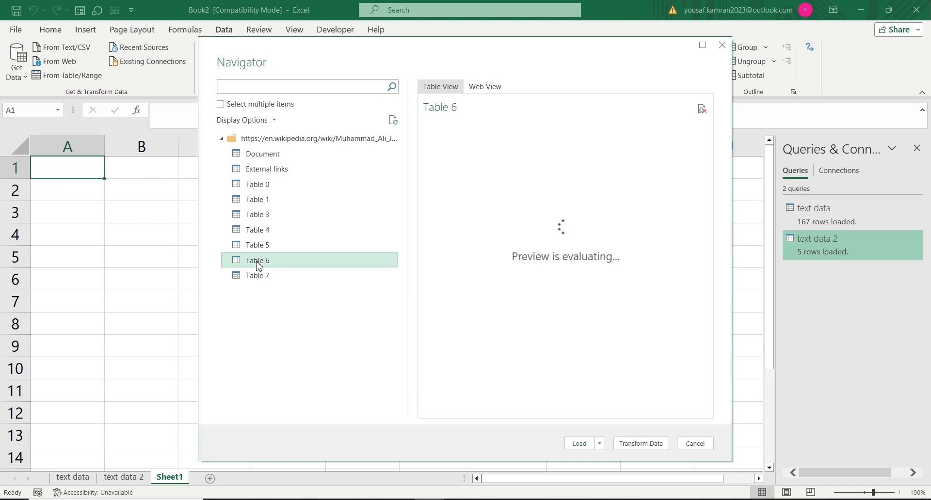
pyautogui.click(257, 231)
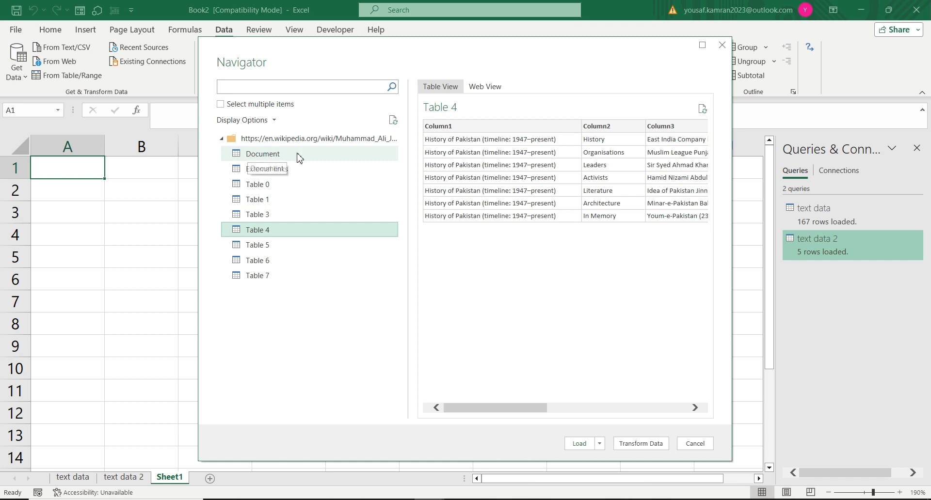
pyautogui.click(578, 444)
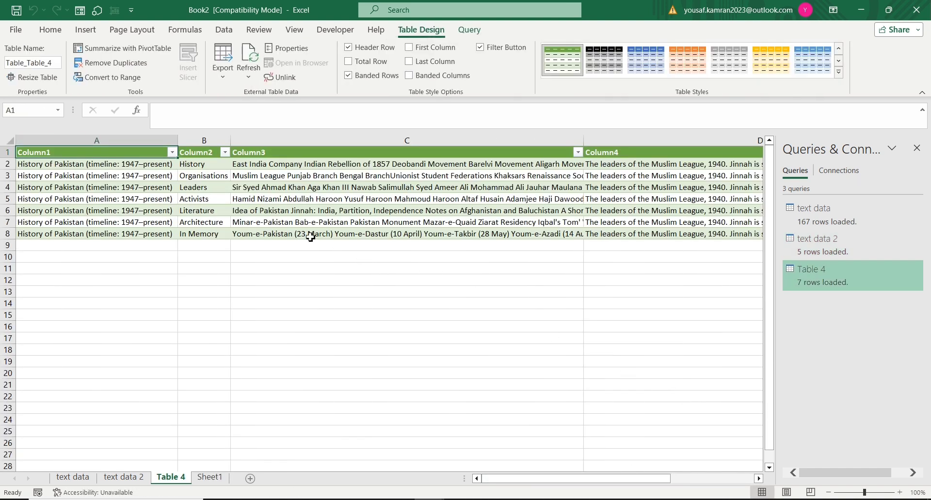
# Step: Select the whole imported Table 4 range and open it in Power Query Editor as a table source
pyautogui.keyDown('ctrl'); pyautogui.scroll(4, 210, 288); pyautogui.keyUp('ctrl')
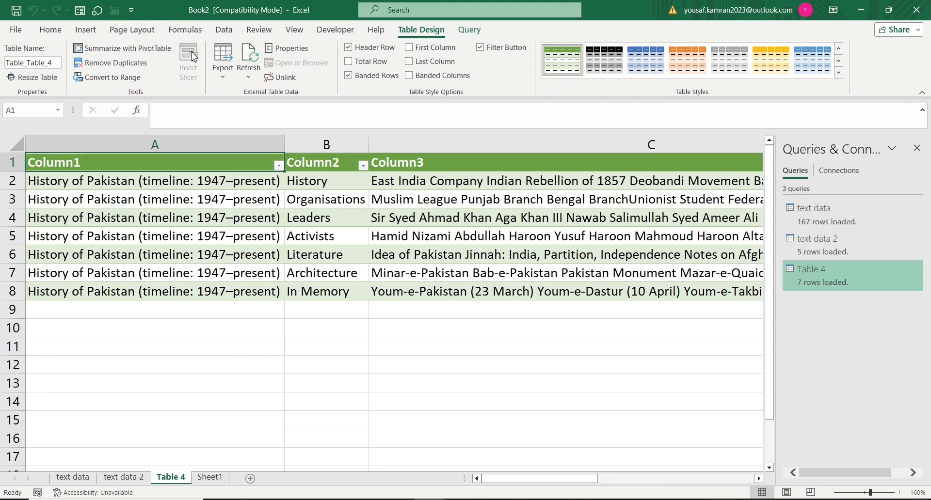
pyautogui.click(228, 34)
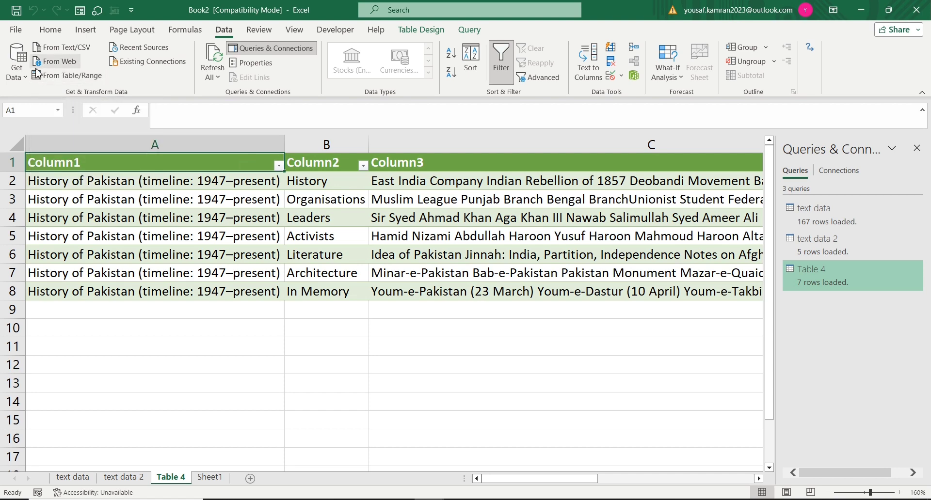
pyautogui.click(77, 164)
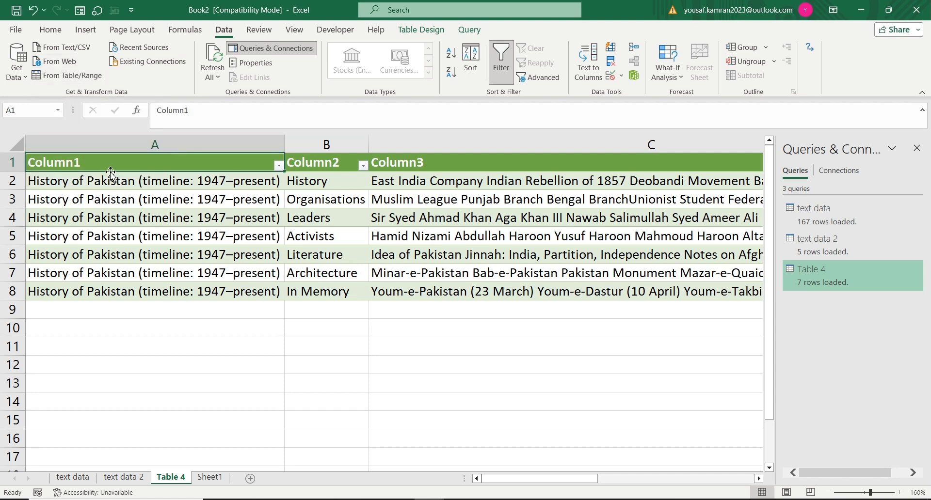
pyautogui.hotkey('ctrl', 'shift', 'Down')
pyautogui.hotkey('ctrl', 'shift', 'Right')
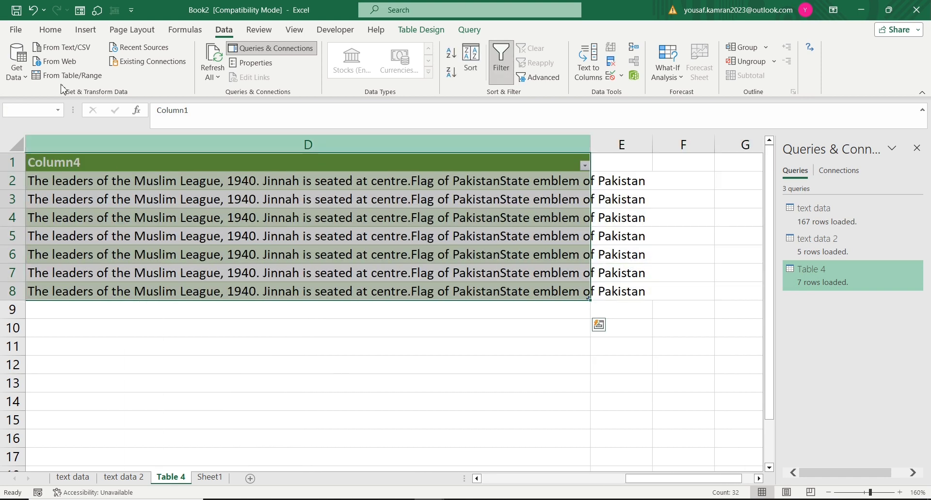
pyautogui.click(77, 76)
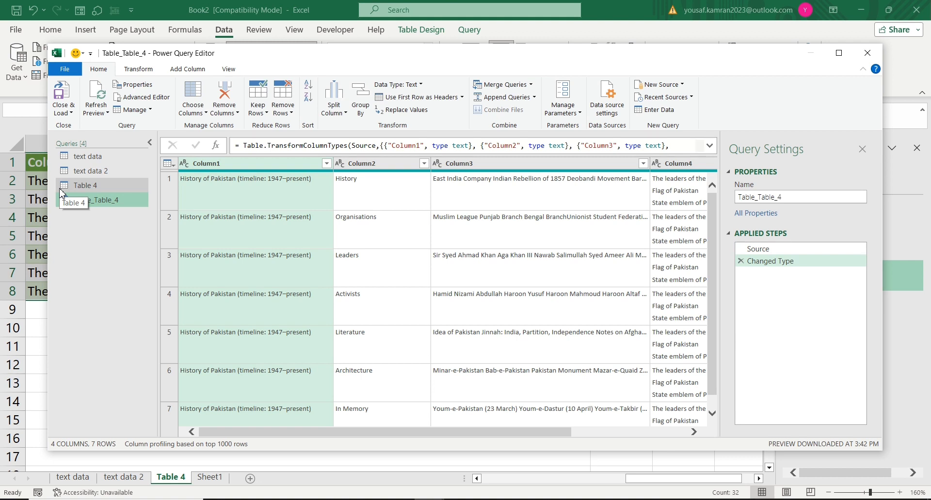
# Step: Review the rows and columns of the Table_Table_4 query and close the editor, keeping the changes
pyautogui.moveTo(461, 438); pyautogui.dragTo(192, 395)
pyautogui.scroll(-1, 493, 387)
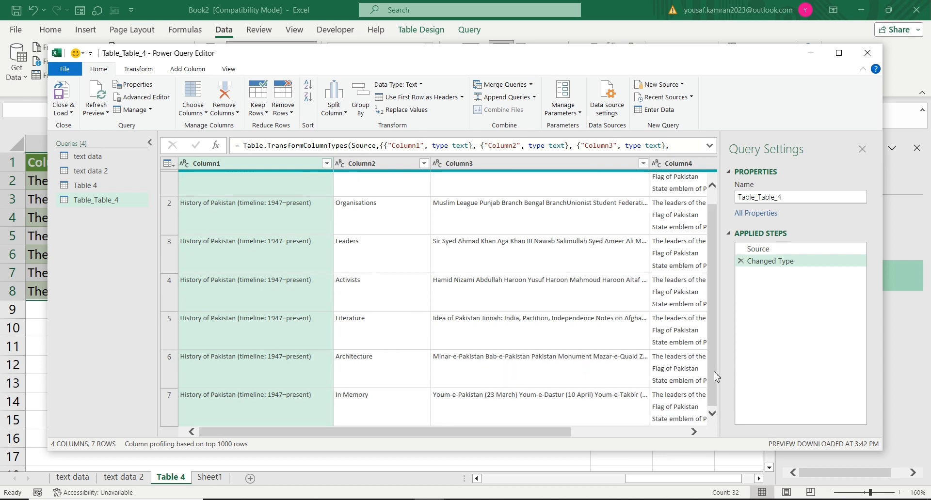
pyautogui.moveTo(712, 374); pyautogui.dragTo(710, 213)
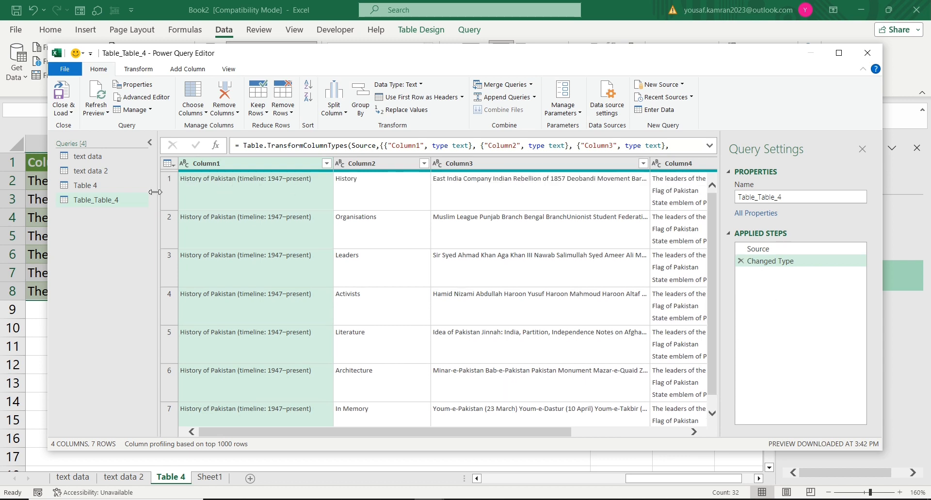
pyautogui.click(172, 194)
pyautogui.click(168, 251)
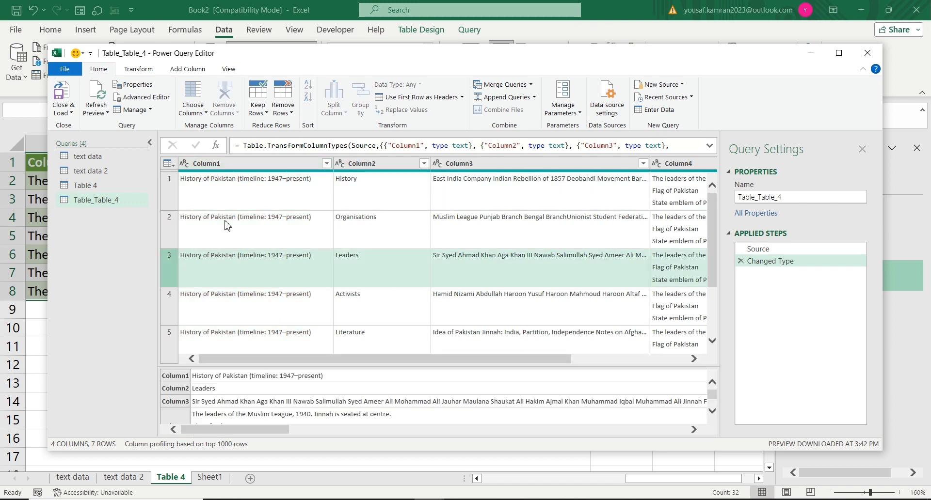
pyautogui.click(402, 163)
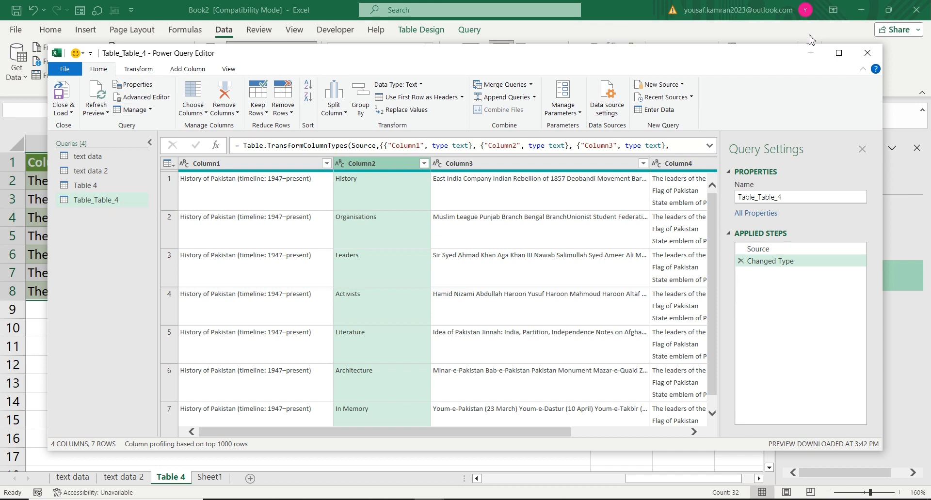
pyautogui.click(872, 55)
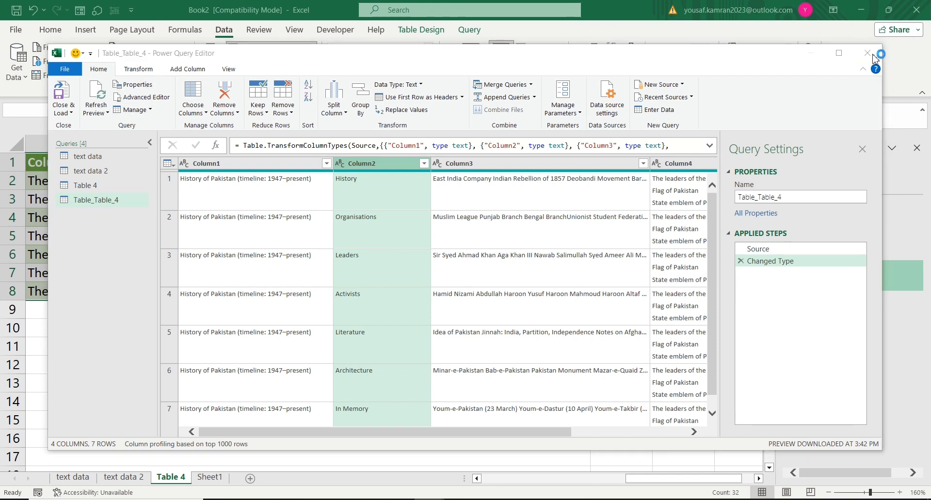
pyautogui.click(476, 275)
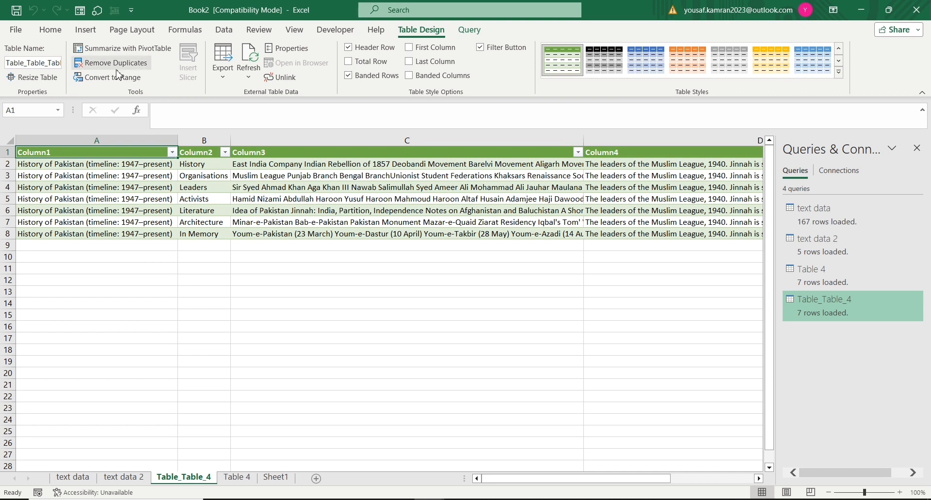
# Step: Examine the list of recent data sources, including text data 2.txt and text data.txt, and close it without connecting
pyautogui.click(224, 31)
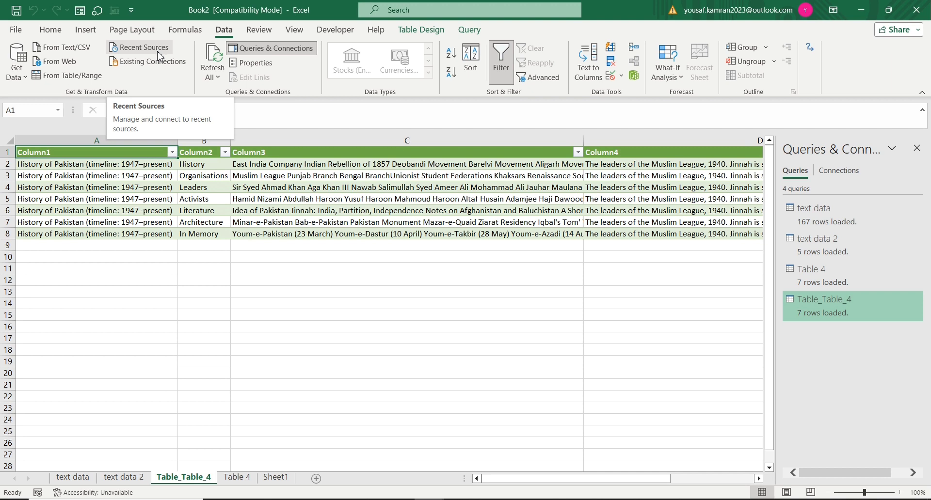
pyautogui.click(158, 51)
pyautogui.click(159, 50)
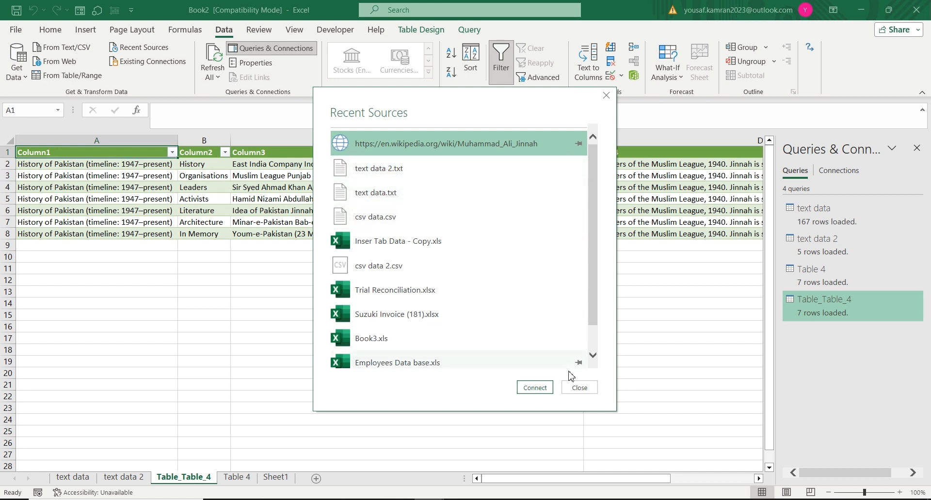
pyautogui.click(352, 168)
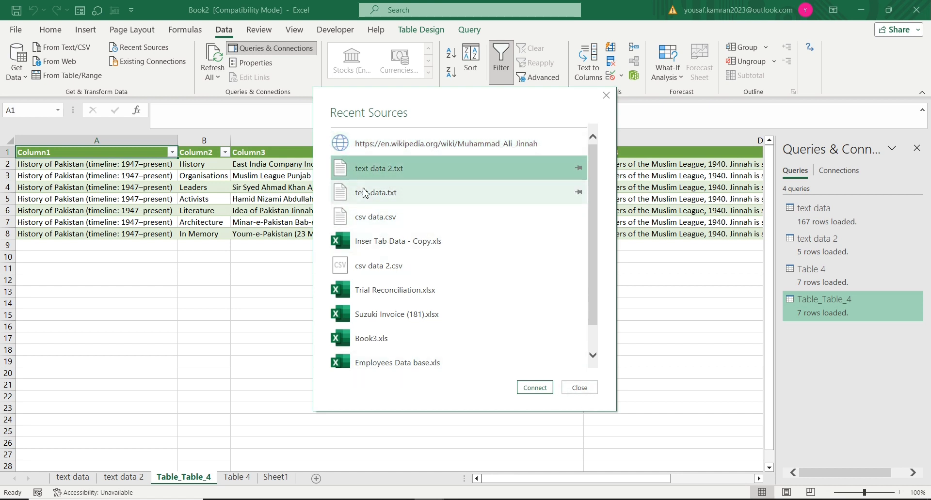
pyautogui.click(368, 193)
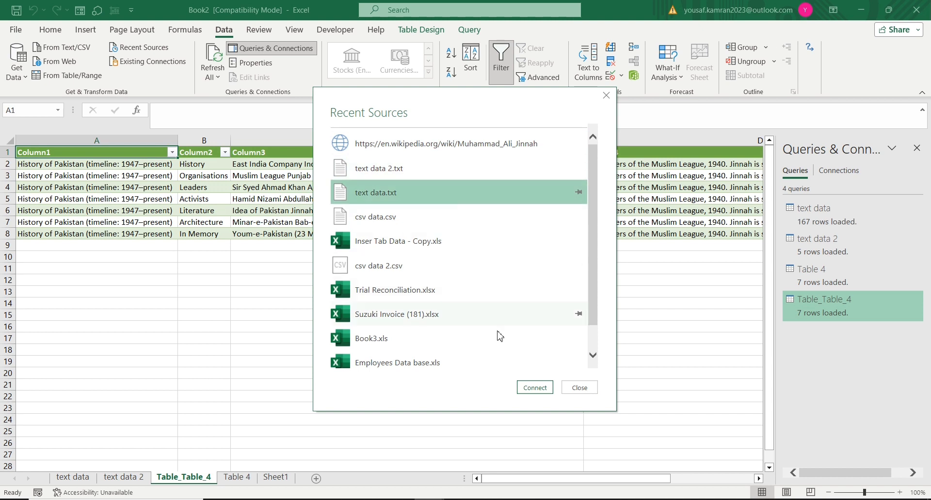
pyautogui.click(590, 387)
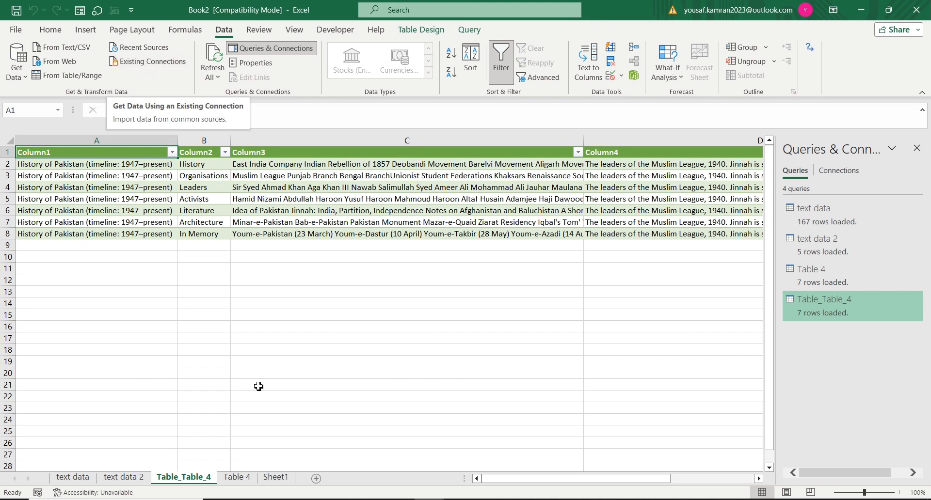
# Step: On the empty Sheet1, browse beyond the existing connections to the Desktop and open Inser Tab Data - Copy as the data source
pyautogui.click(249, 479)
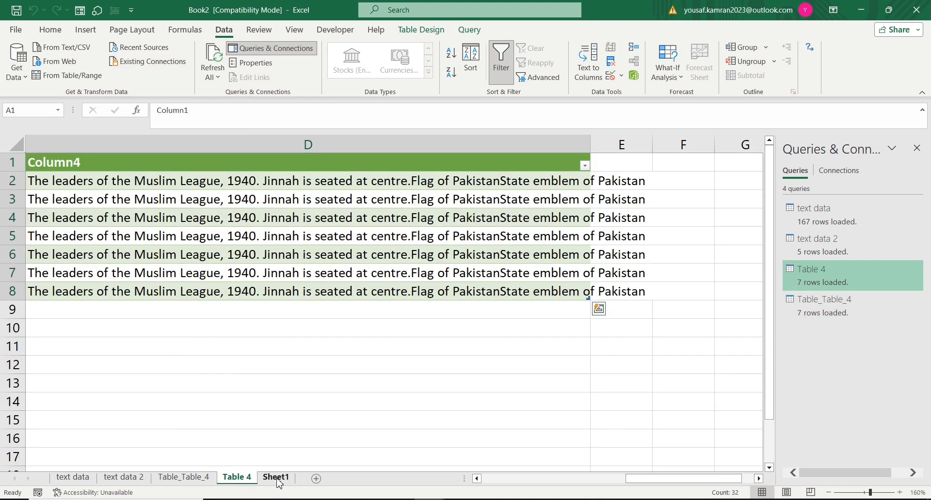
pyautogui.click(274, 478)
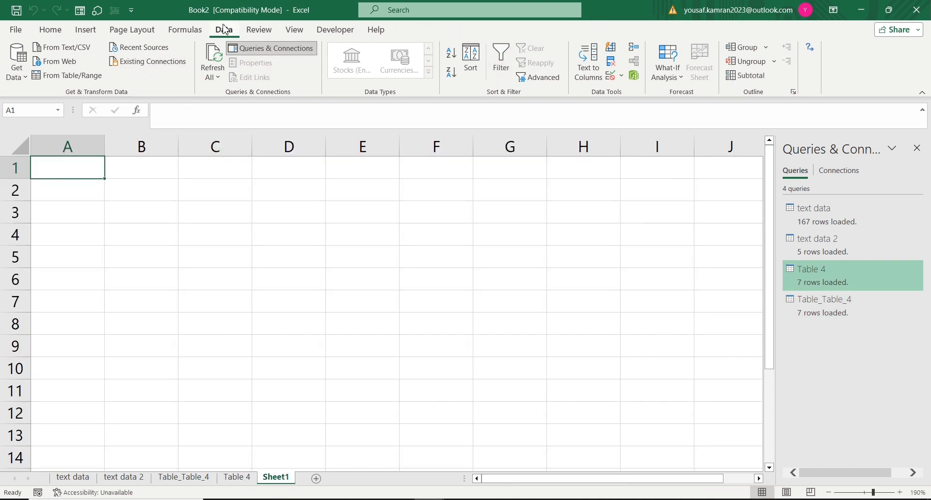
pyautogui.click(156, 65)
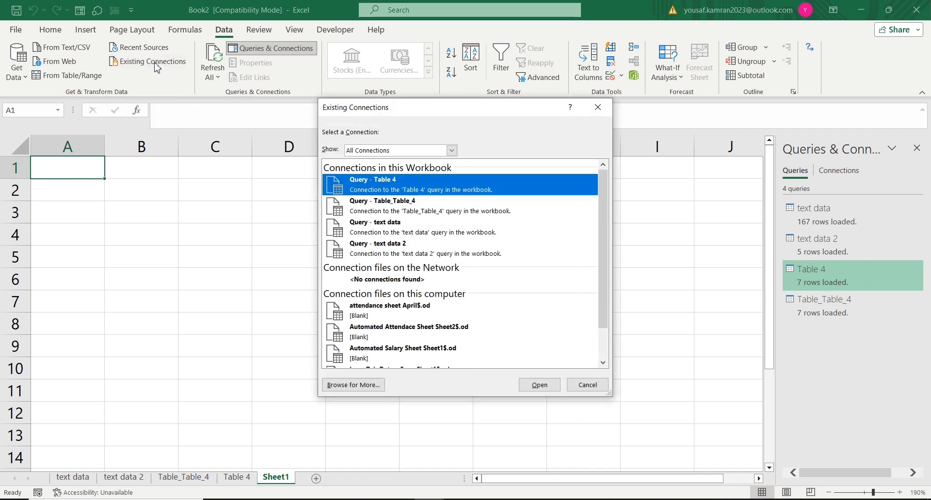
pyautogui.scroll(-2, 431, 202)
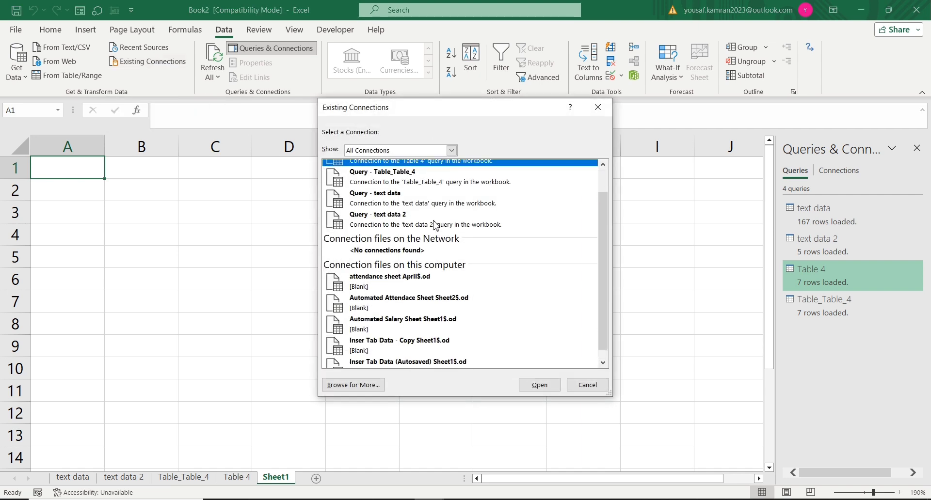
pyautogui.scroll(2, 435, 223)
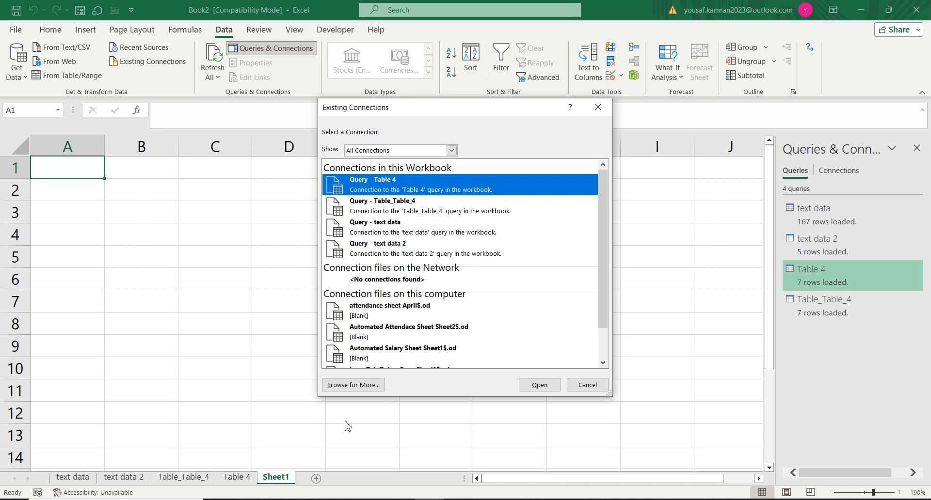
pyautogui.click(345, 386)
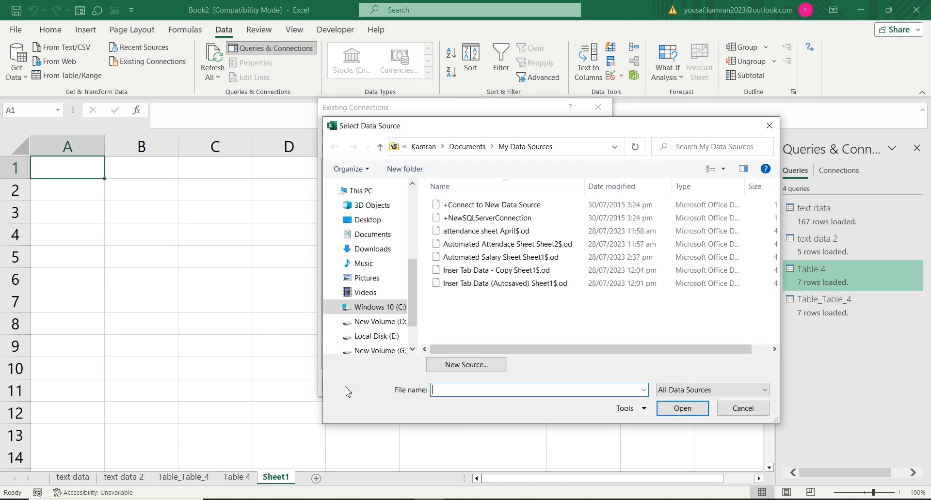
pyautogui.click(364, 220)
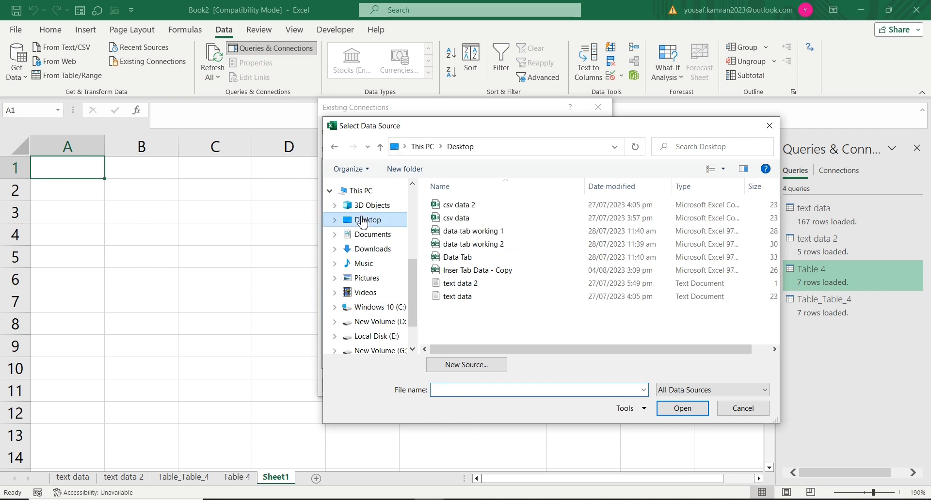
pyautogui.doubleClick(502, 274)
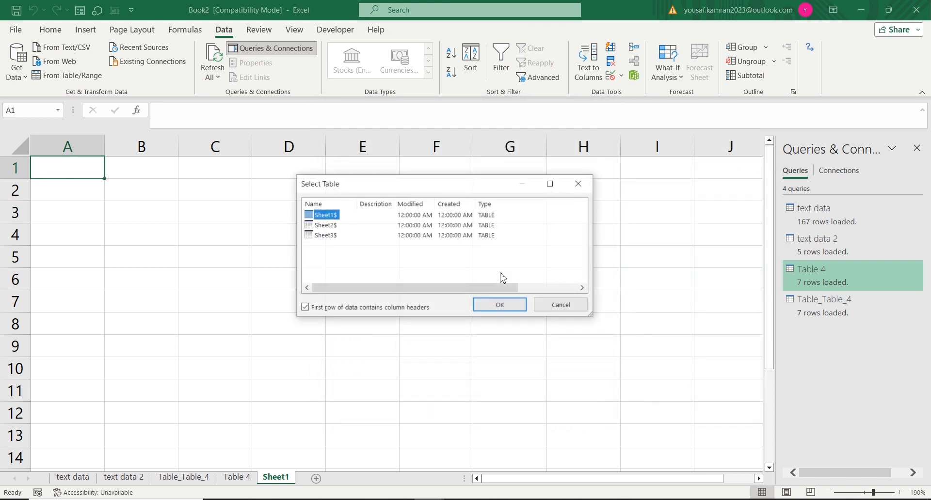
# Step: Choose the Sheet1$ table and import it as a PivotTable Report at cell A1 of the existing worksheet
pyautogui.click(329, 225)
pyautogui.click(332, 236)
pyautogui.click(334, 220)
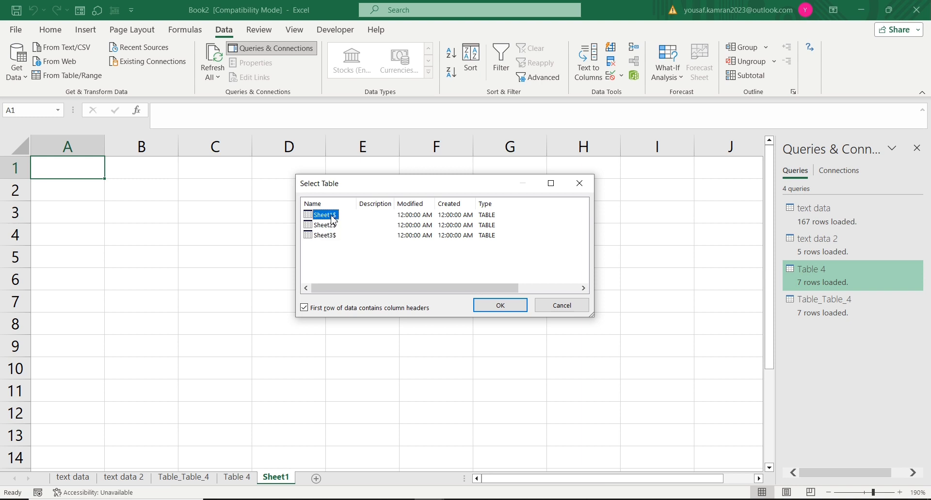
pyautogui.click(491, 308)
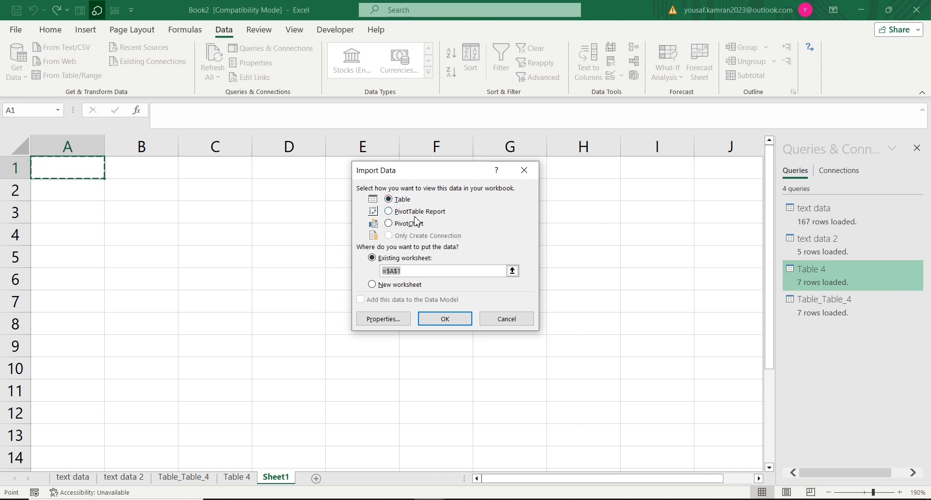
pyautogui.click(389, 212)
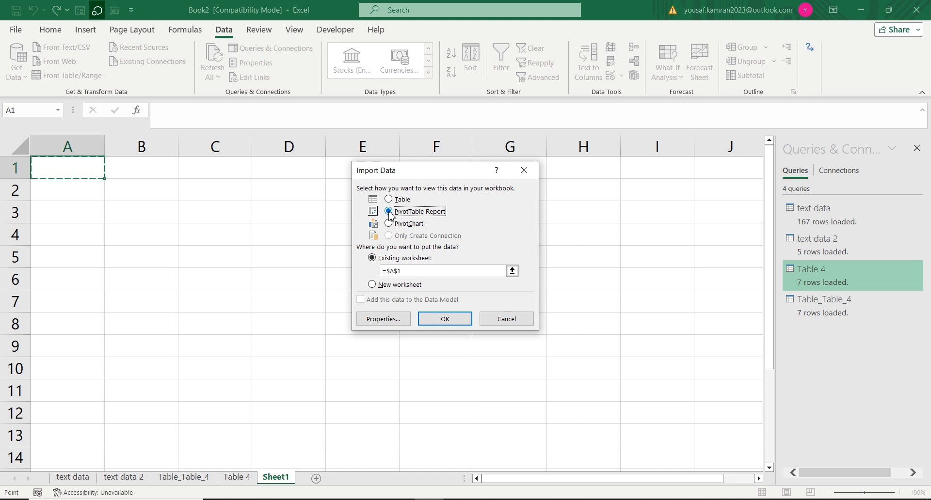
pyautogui.click(456, 322)
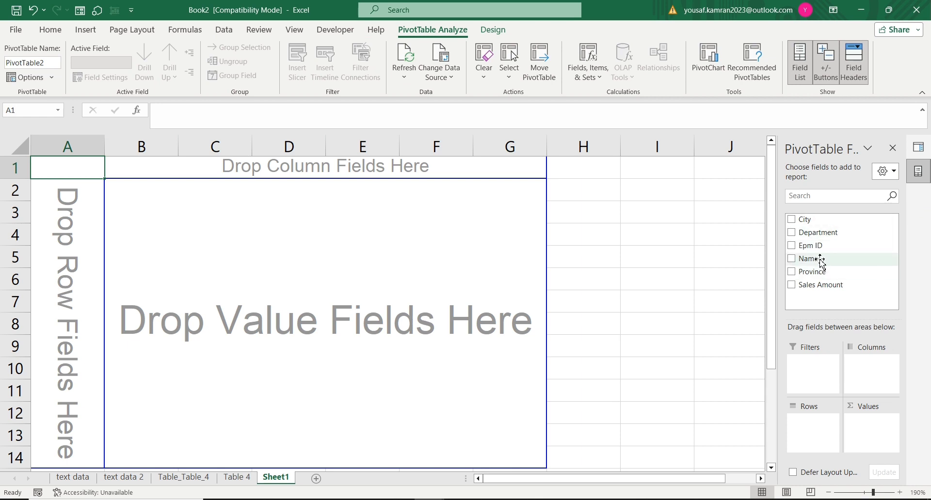
# Step: Lay out the pivot table with Epm ID and Name as rows, City as columns and Sales Amount as values
pyautogui.moveTo(818, 248); pyautogui.dragTo(818, 438)
pyautogui.moveTo(807, 259); pyautogui.dragTo(821, 449)
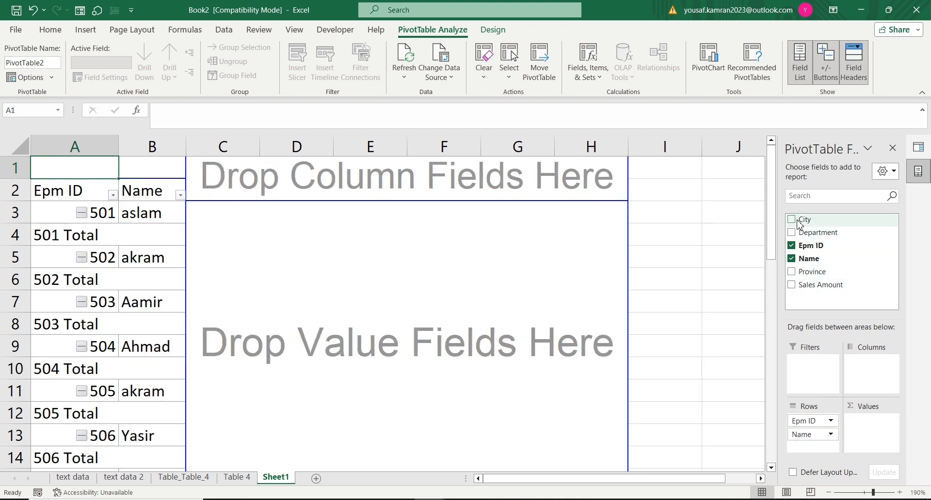
pyautogui.moveTo(799, 223); pyautogui.dragTo(874, 367)
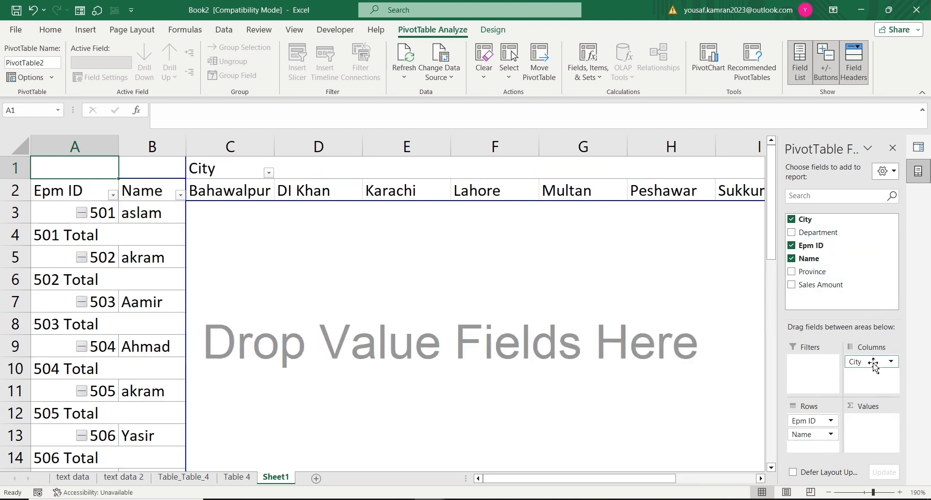
pyautogui.moveTo(818, 286); pyautogui.dragTo(866, 425)
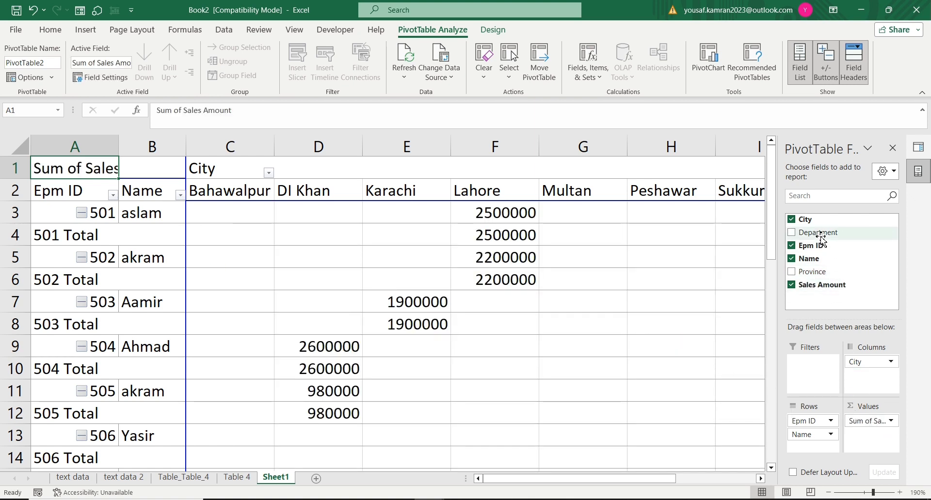
# Step: Try Department as a second column field in the pivot table, then remove it again
pyautogui.moveTo(827, 237); pyautogui.dragTo(852, 383)
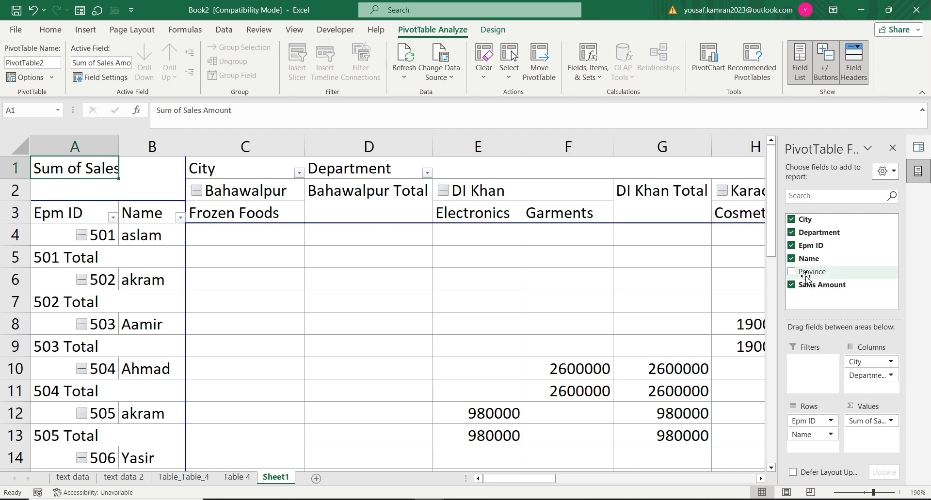
pyautogui.click(791, 233)
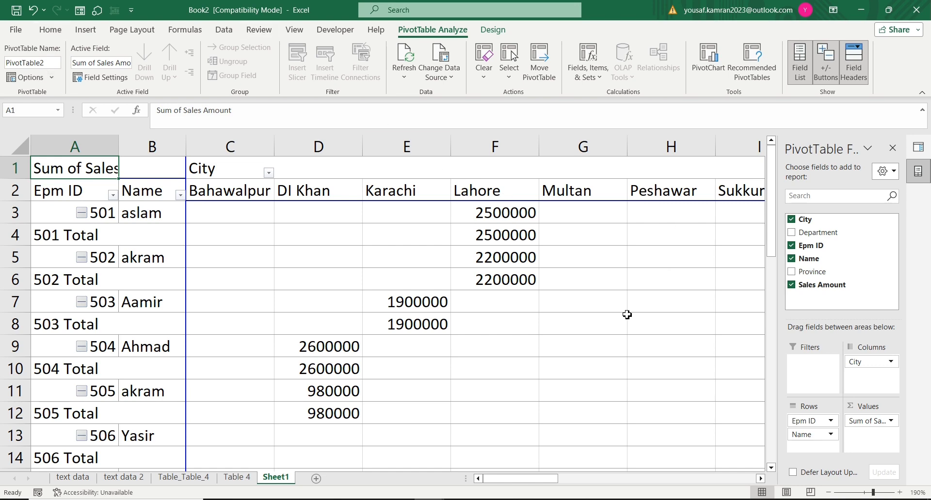
pyautogui.scroll(-6, 415, 377)
pyautogui.scroll(5, 415, 378)
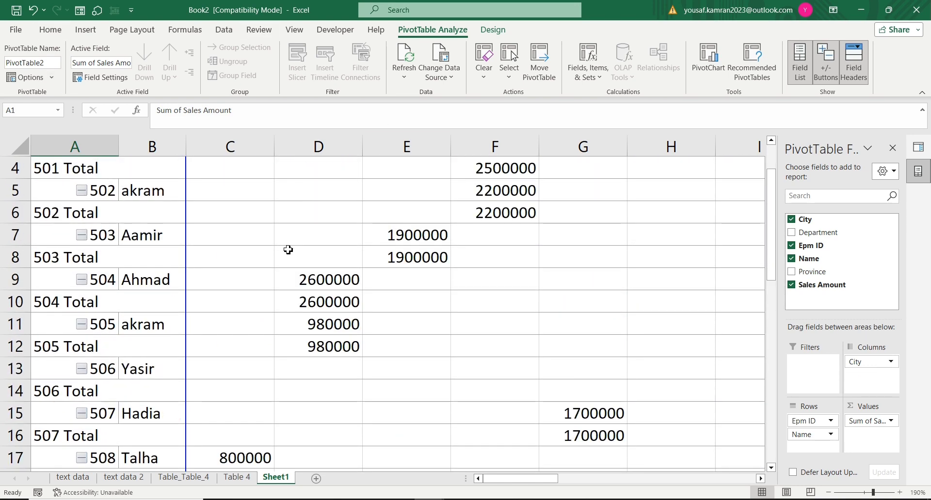
# Step: Set the pivot table's design to not show subtotals
pyautogui.click(223, 31)
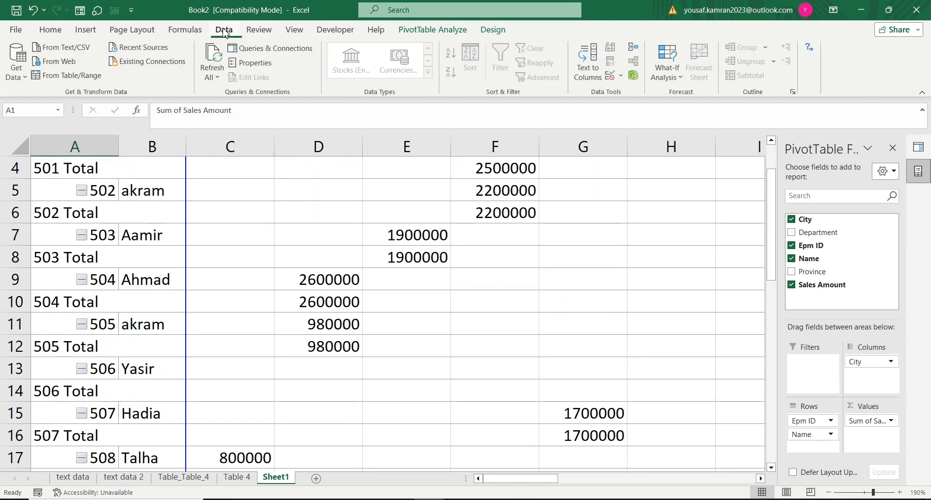
pyautogui.click(493, 33)
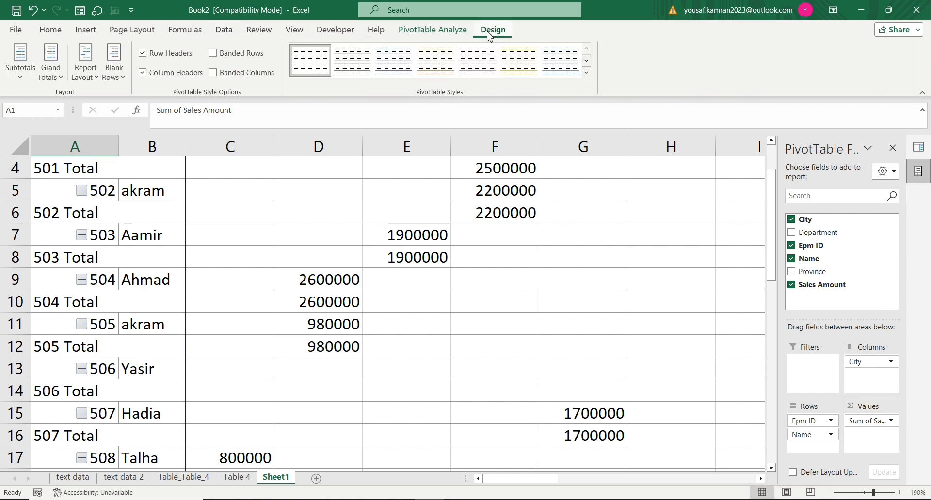
pyautogui.click(20, 80)
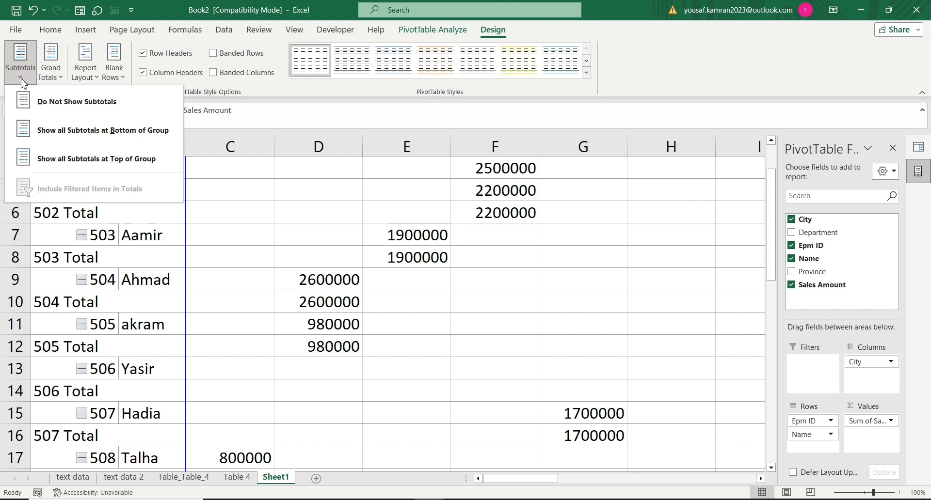
pyautogui.click(87, 108)
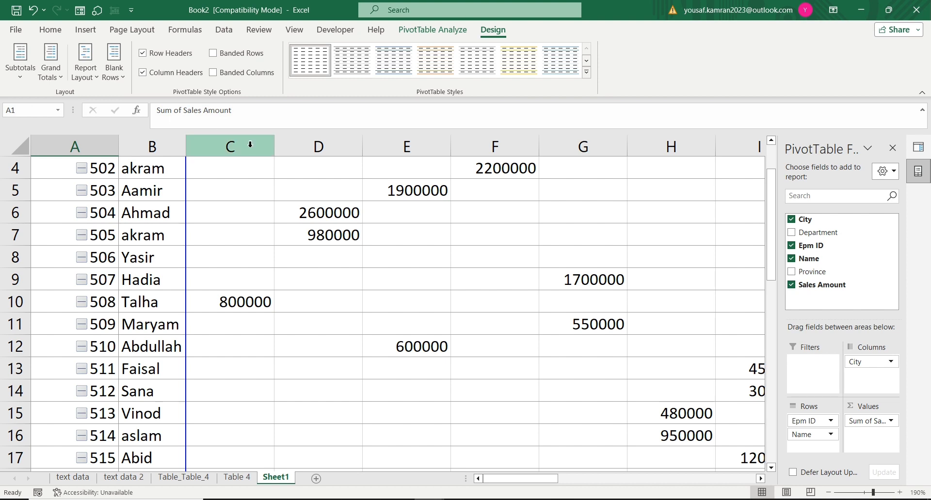
# Step: Set the pivot table's report layout to tabular form
pyautogui.click(54, 77)
pyautogui.click(91, 79)
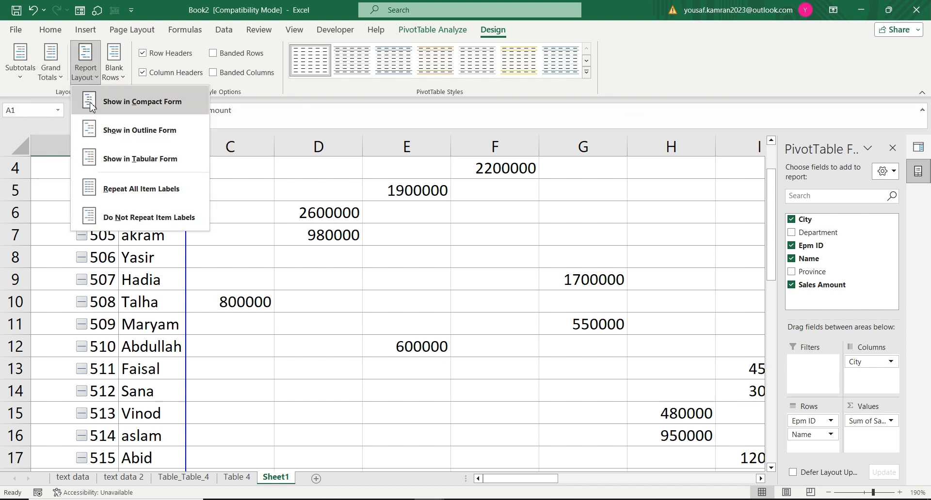
pyautogui.click(136, 166)
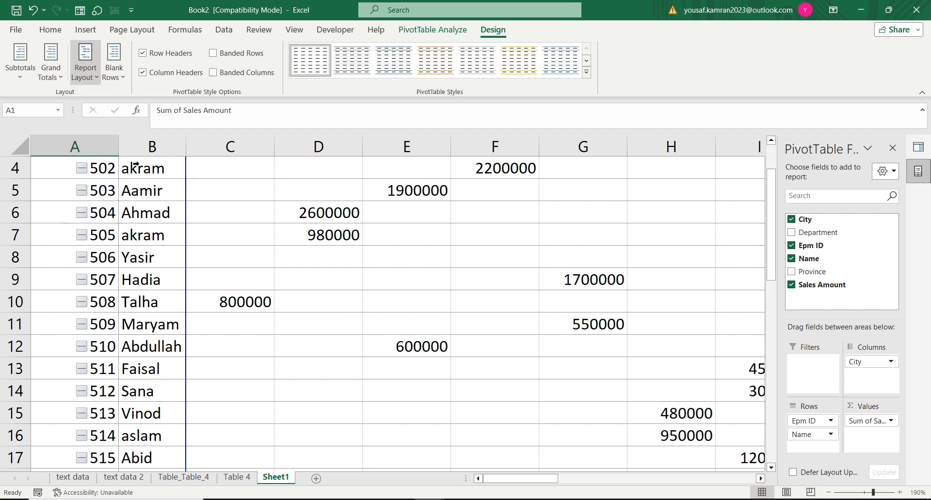
pyautogui.scroll(2, 551, 320)
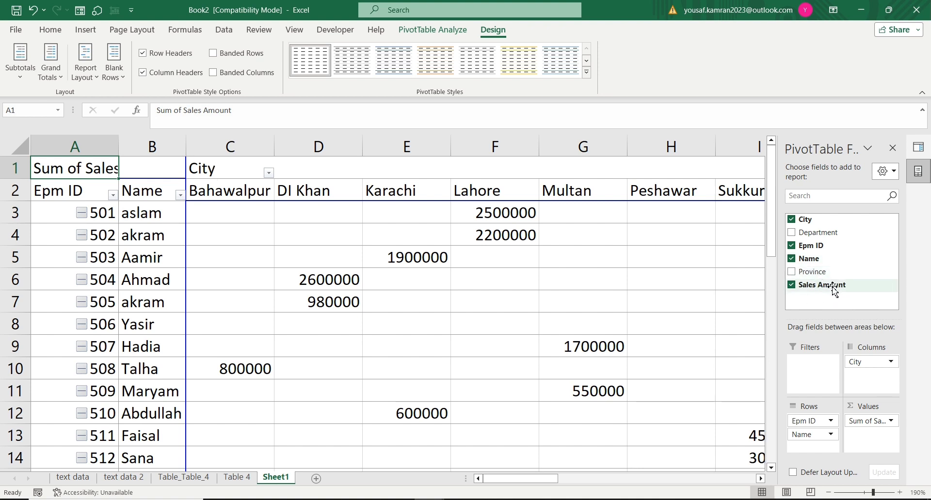
# Step: Move the City field from the columns to the rows below Name and look through the rearranged pivot table
pyautogui.moveTo(868, 362); pyautogui.dragTo(814, 450)
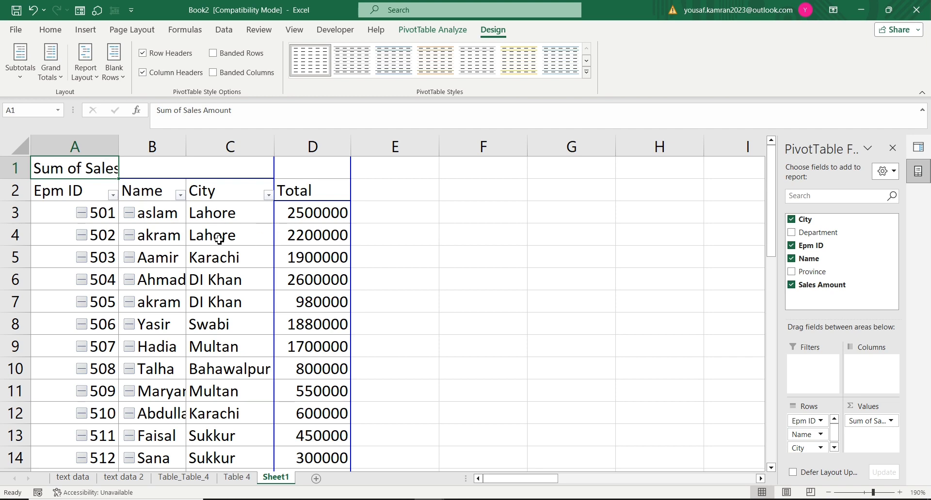
pyautogui.moveTo(325, 259)
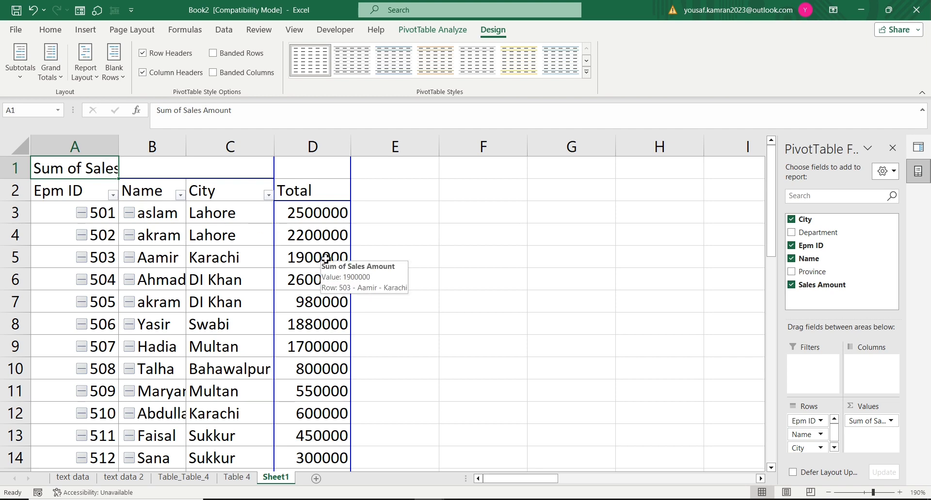
pyautogui.scroll(-5, 237, 316)
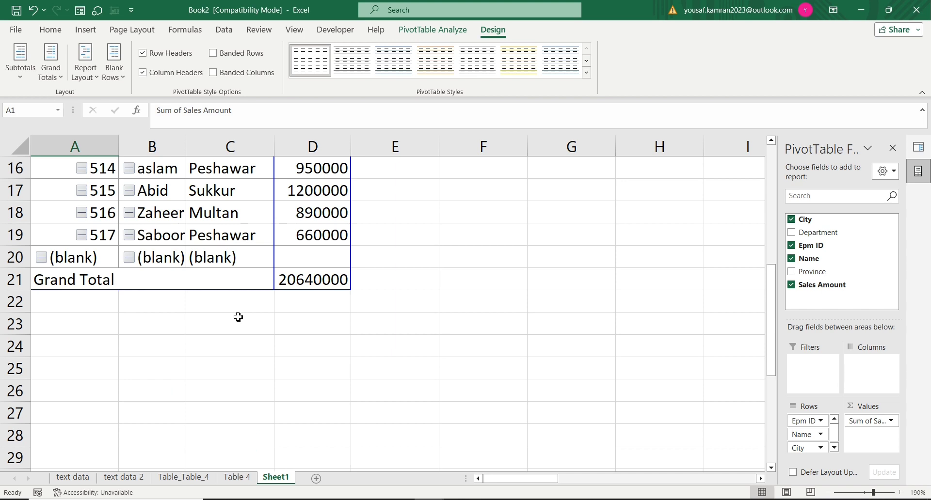
pyautogui.scroll(5, 238, 316)
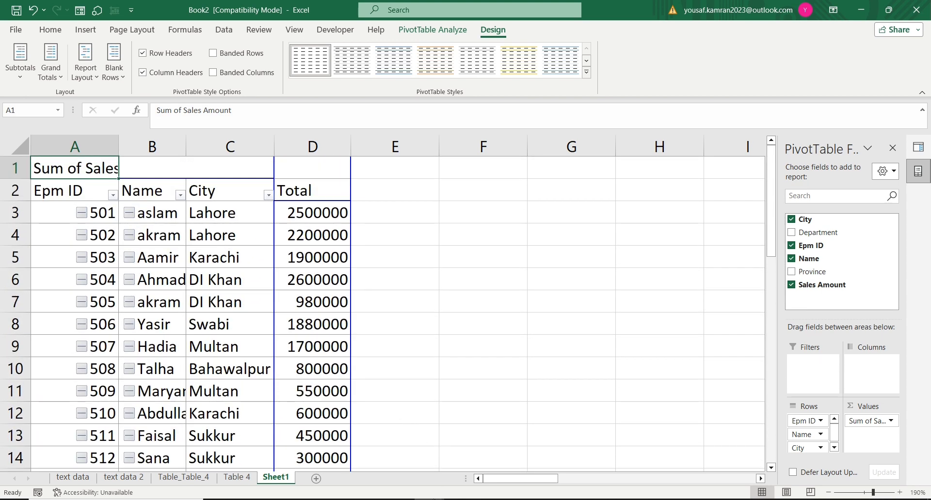
# Step: Switch to the source workbook Inser Tab Data - Copy and replace the employee's name in cell B2 with a different one
pyautogui.moveTo(428, 499)
pyautogui.click(366, 480)
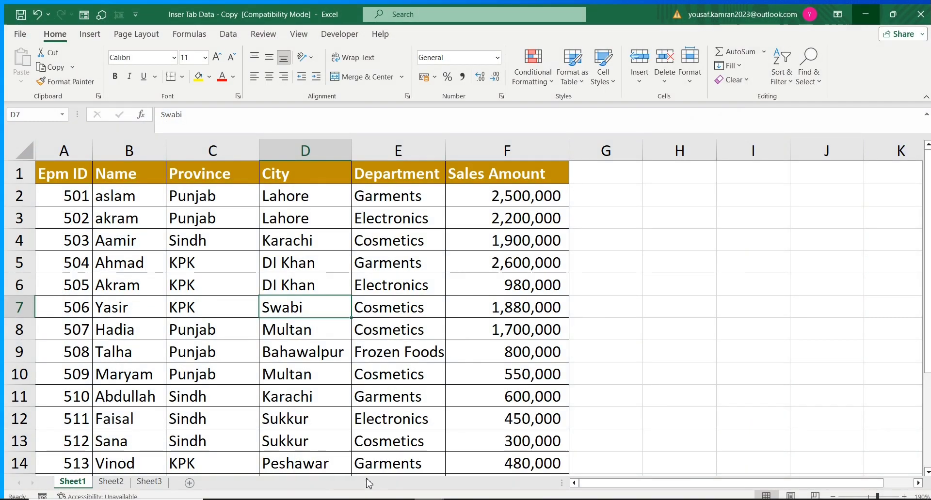
pyautogui.click(120, 198)
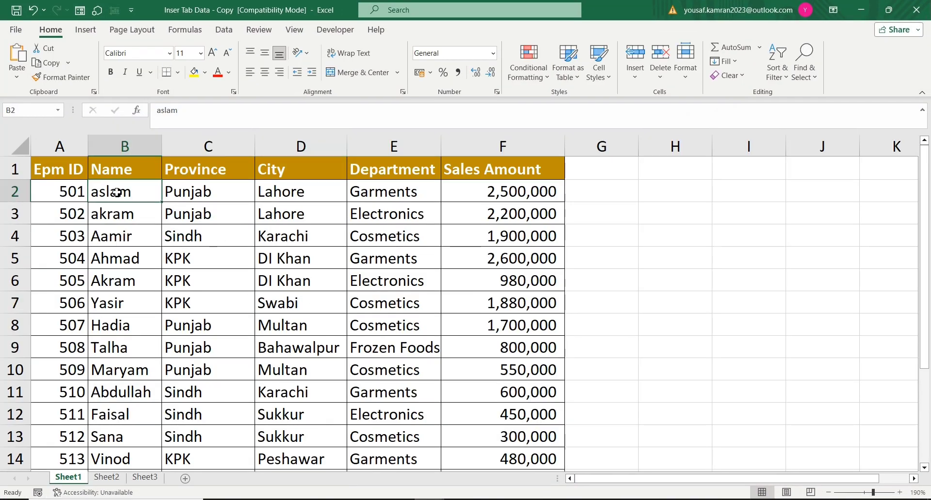
pyautogui.write('akra')
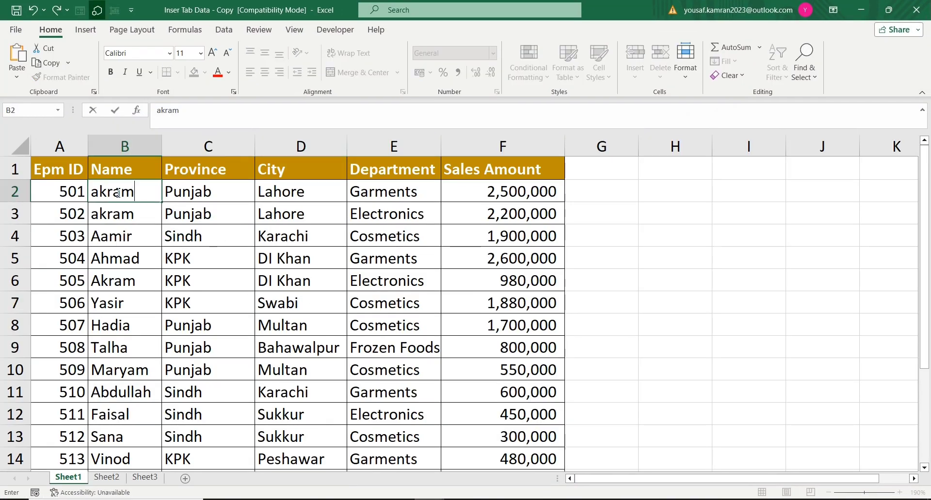
pyautogui.press('BackSpace')
pyautogui.press('BackSpace')
pyautogui.press('BackSpace')
pyautogui.press('BackSpace')
pyautogui.write('bid')
pyautogui.press('Return')
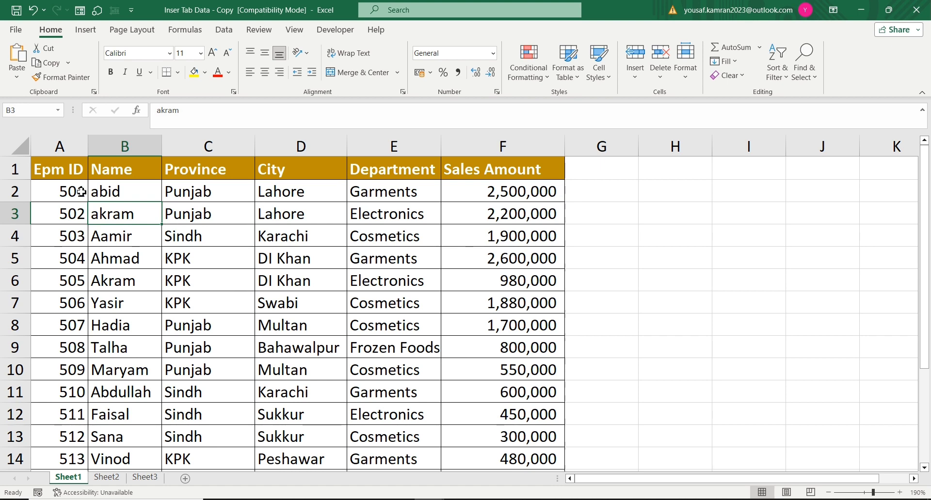
# Step: Switch back to Book2, refresh all data connections and check the Name and City entries in the pivot table
pyautogui.moveTo(430, 499)
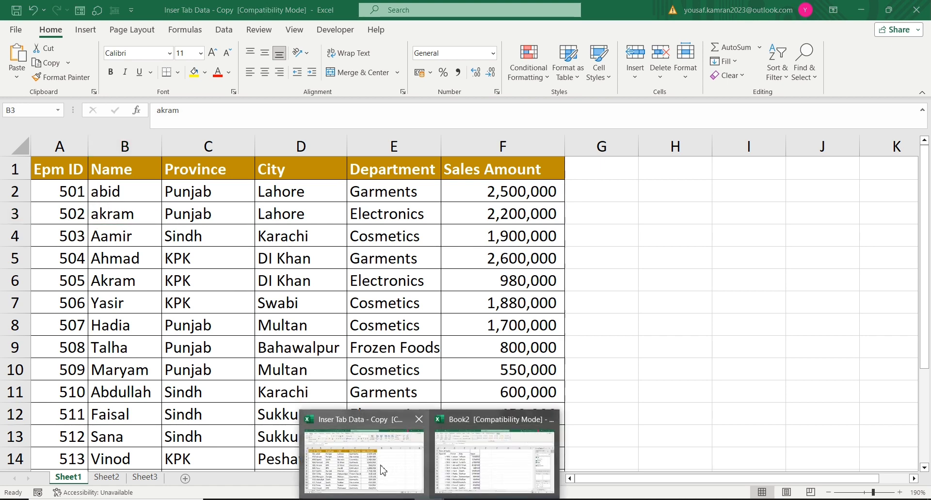
pyautogui.click(447, 475)
pyautogui.click(139, 210)
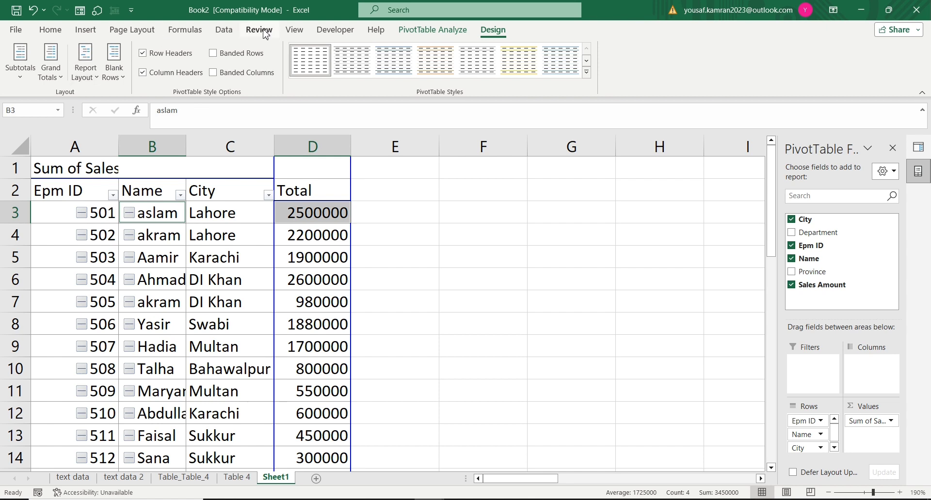
pyautogui.click(224, 30)
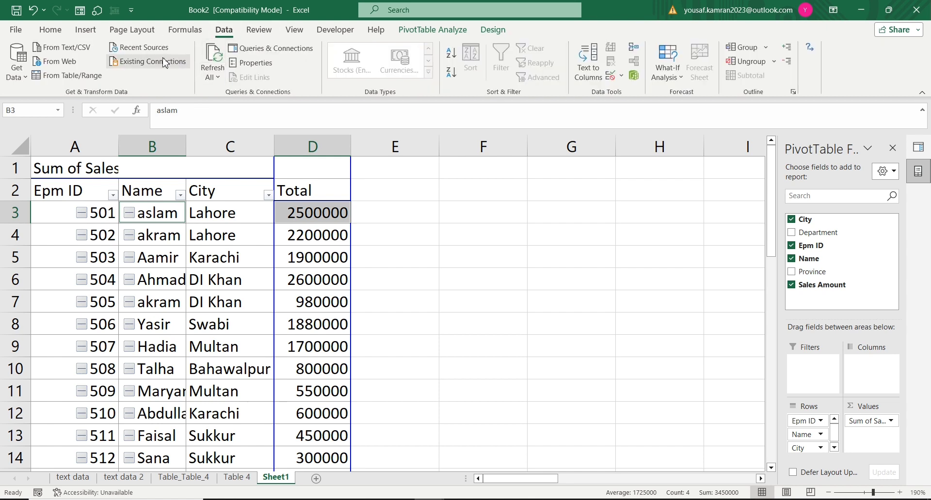
pyautogui.click(213, 76)
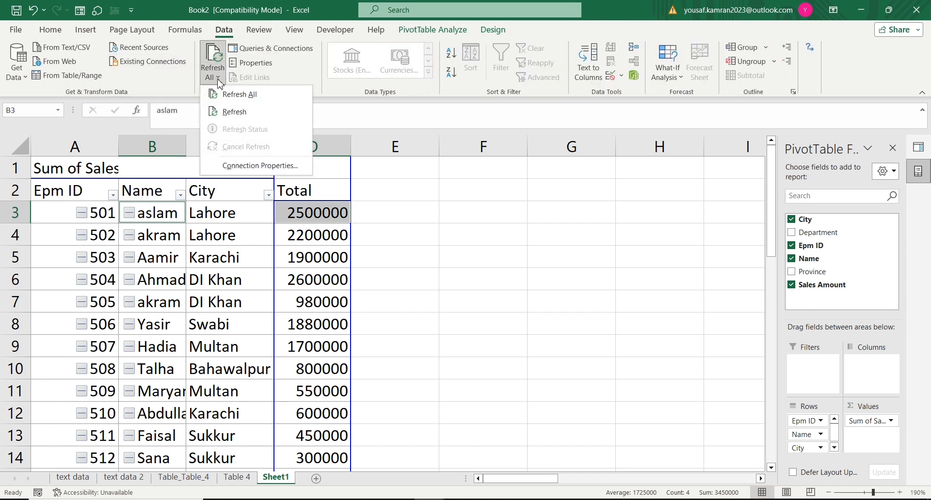
pyautogui.click(236, 96)
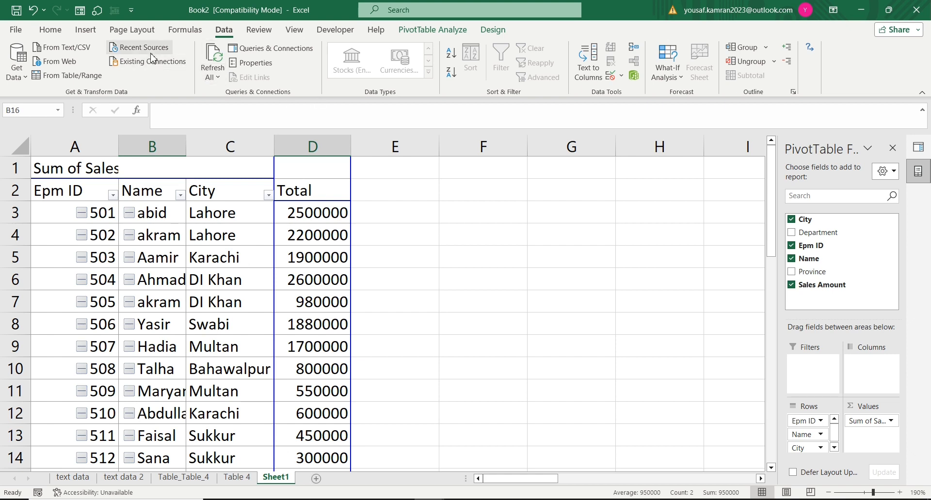
pyautogui.click(157, 215)
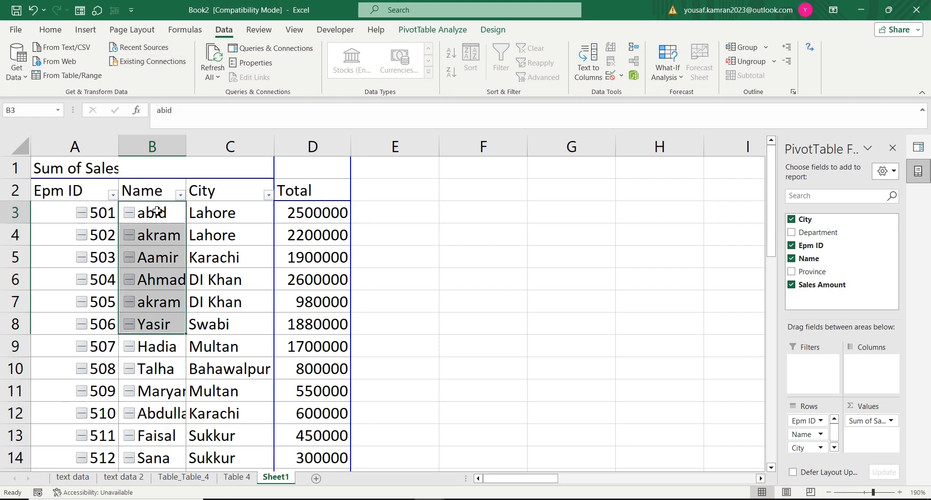
pyautogui.click(167, 275)
pyautogui.click(202, 213)
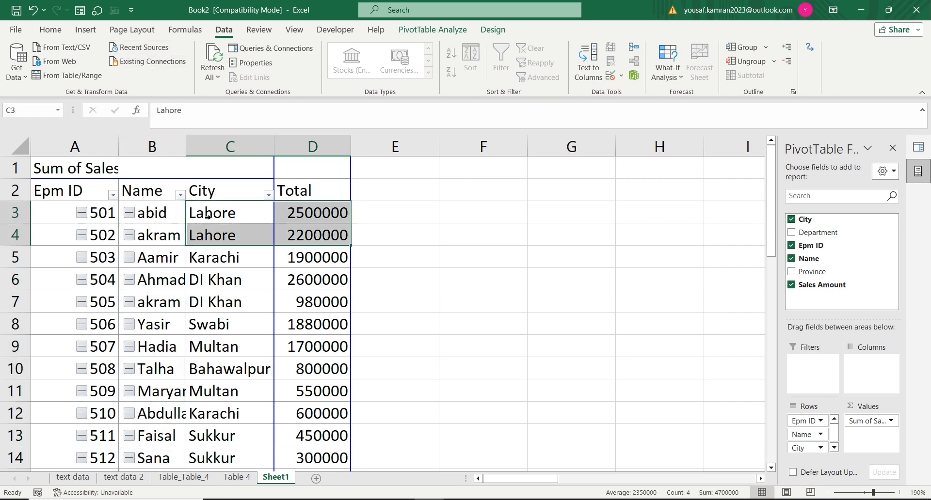
pyautogui.click(218, 220)
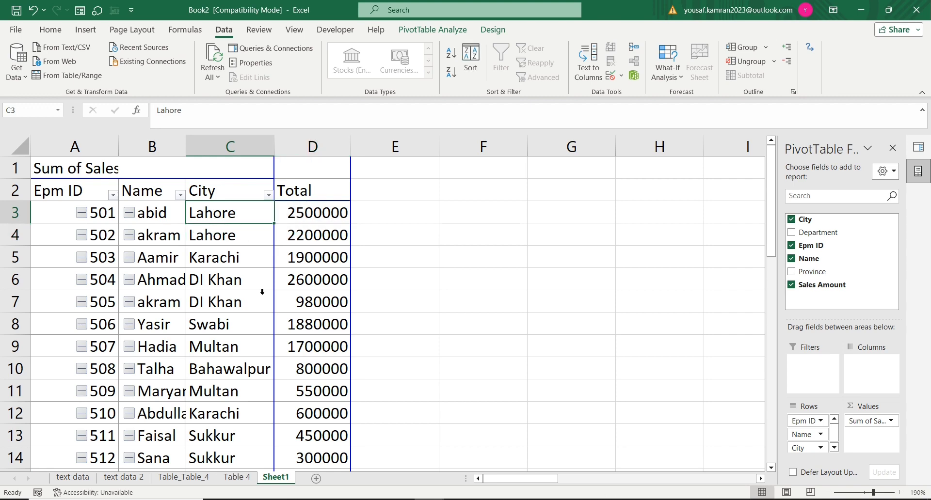
# Step: In the source workbook Inser Tab Data - Copy, change the city in cell D2 to Multan
pyautogui.hotkey('alt', 'Tab')
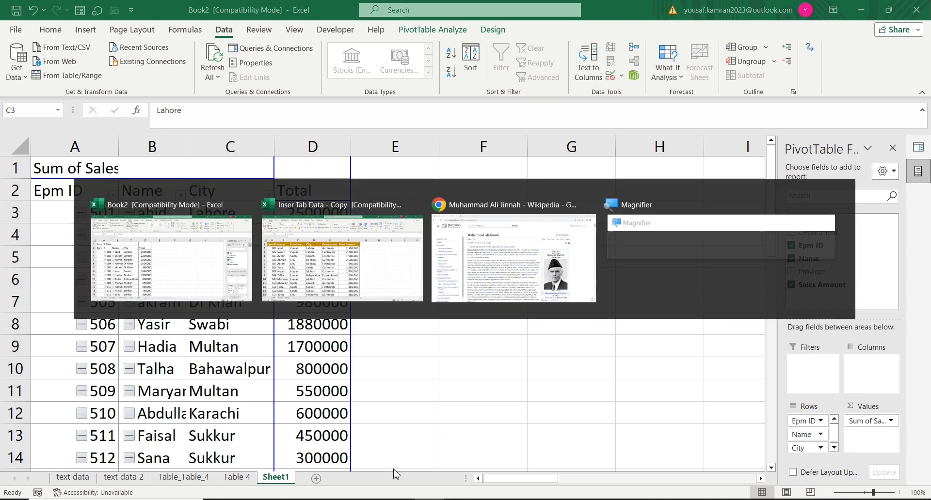
pyautogui.click(269, 199)
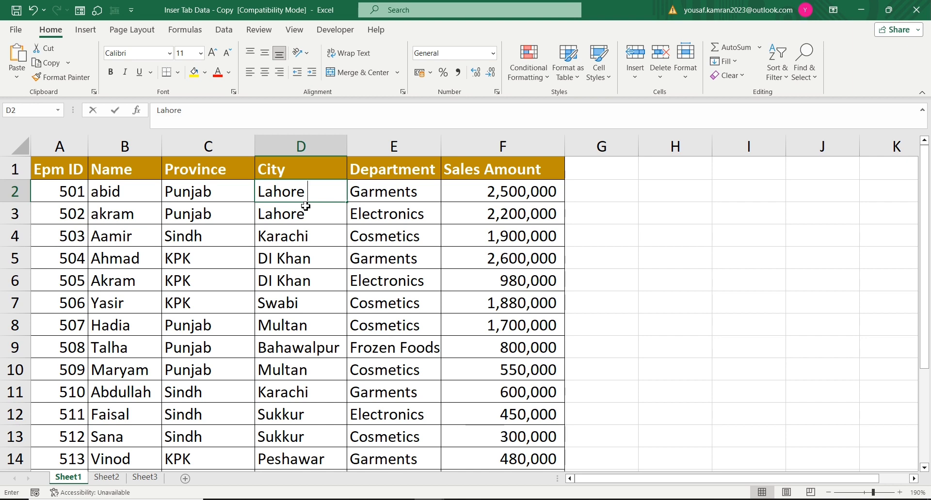
pyautogui.write('Multan')
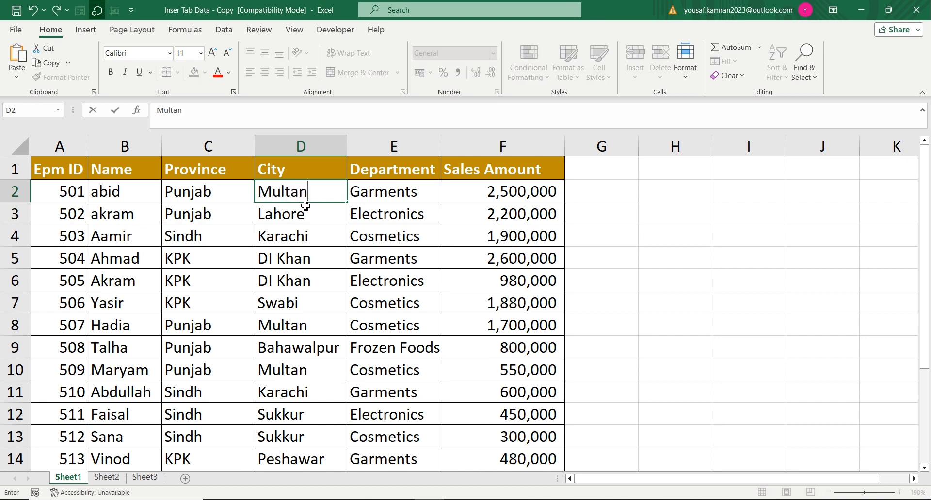
pyautogui.click(378, 388)
# Step: Return to Book2 and refresh all connections so the pivot table picks up the changed city
pyautogui.hotkey('alt', 'Tab')
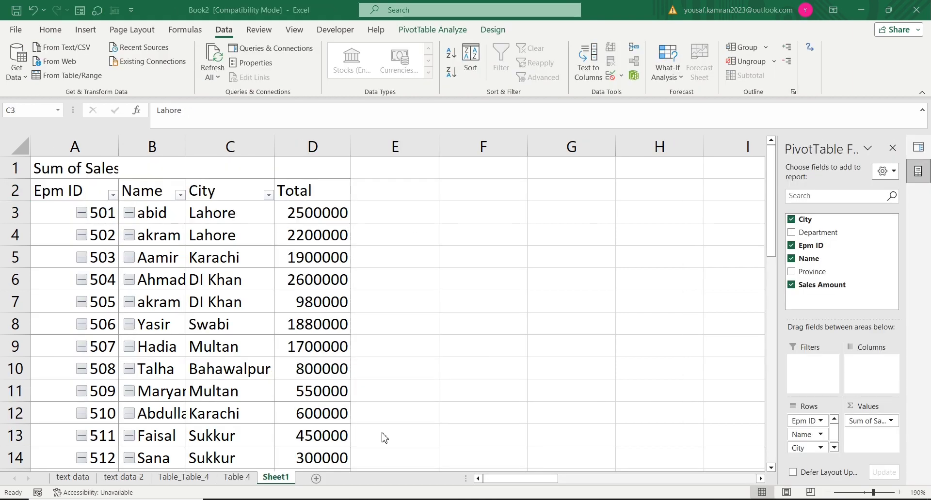
pyautogui.click(214, 75)
pyautogui.click(228, 94)
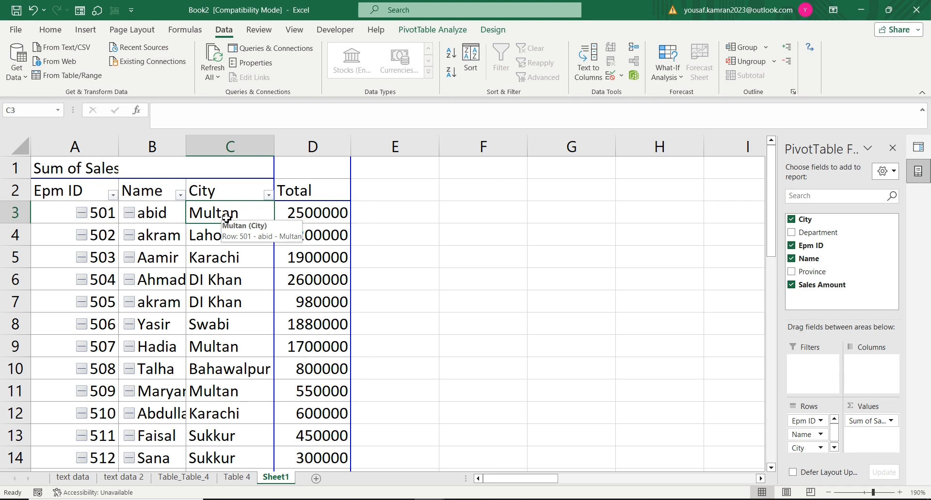
# Step: Add a new blank worksheet after Sheet1 and review the workbook's lists of queries and connections
pyautogui.click(316, 479)
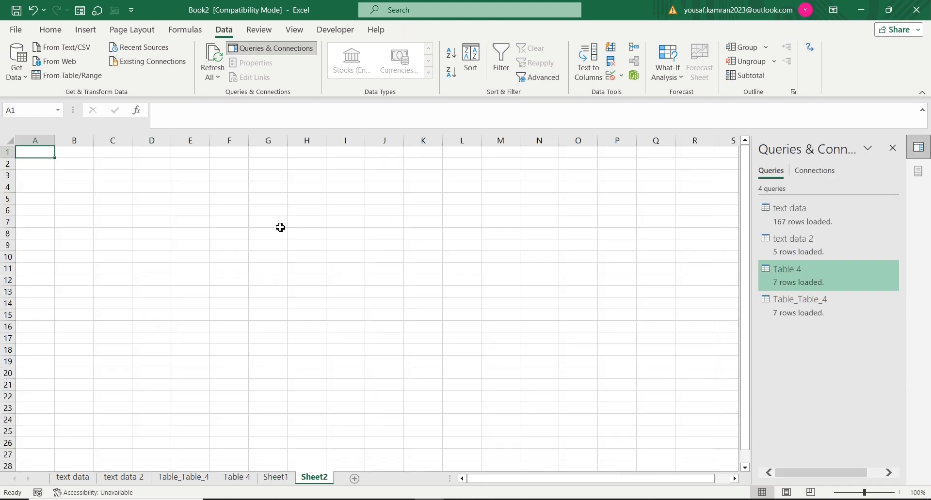
pyautogui.scroll(4, 292, 296)
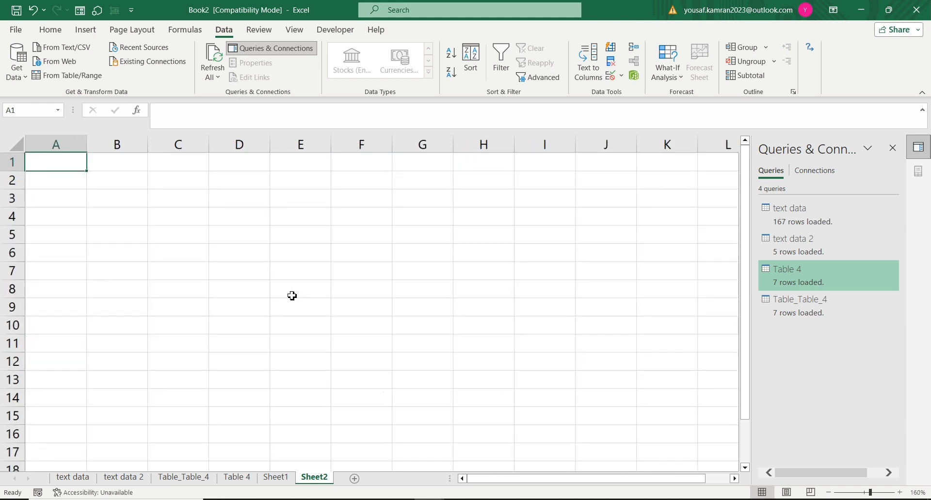
pyautogui.scroll(1, 292, 296)
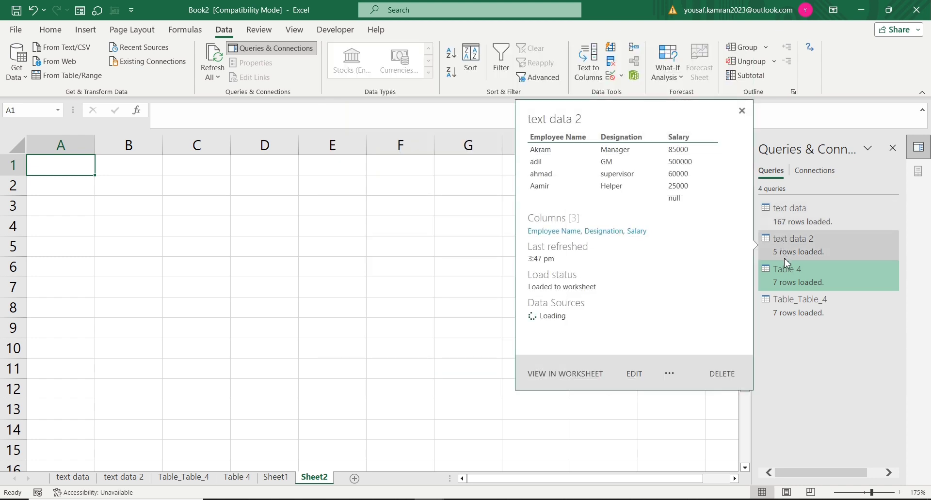
pyautogui.moveTo(786, 316)
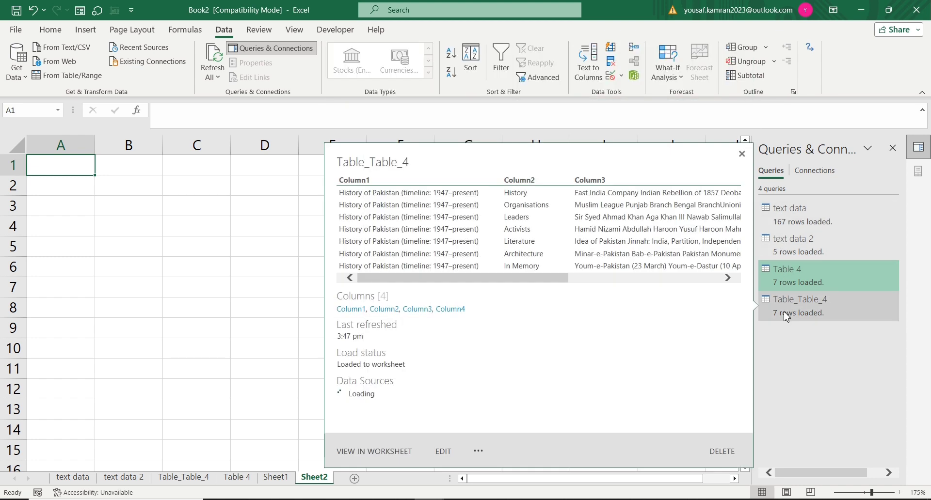
pyautogui.click(825, 174)
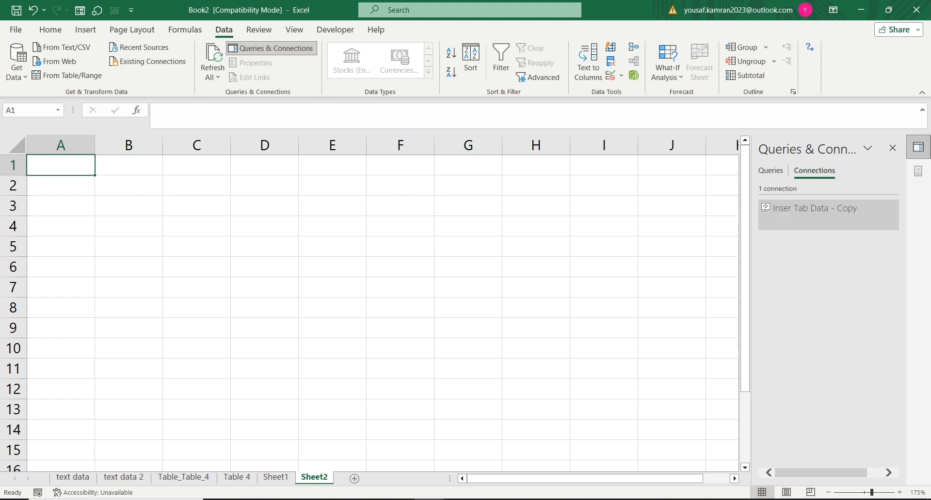
# Step: Show Queries & Connections beside the pivot table on Sheet1 and compare the queries with the connections
pyautogui.click(275, 478)
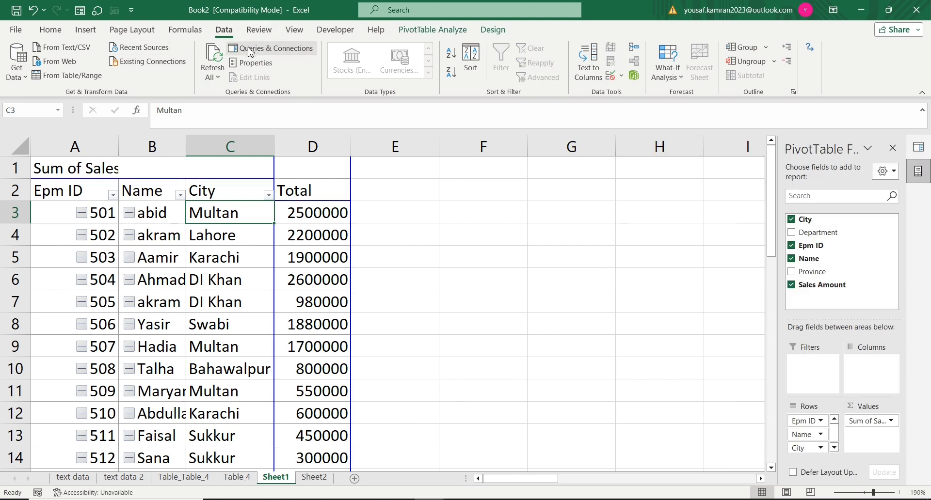
pyautogui.click(263, 54)
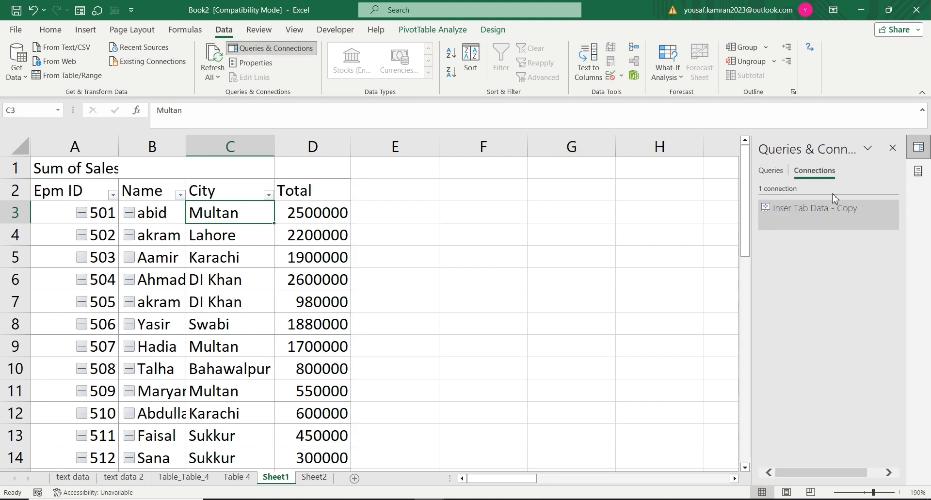
pyautogui.click(785, 171)
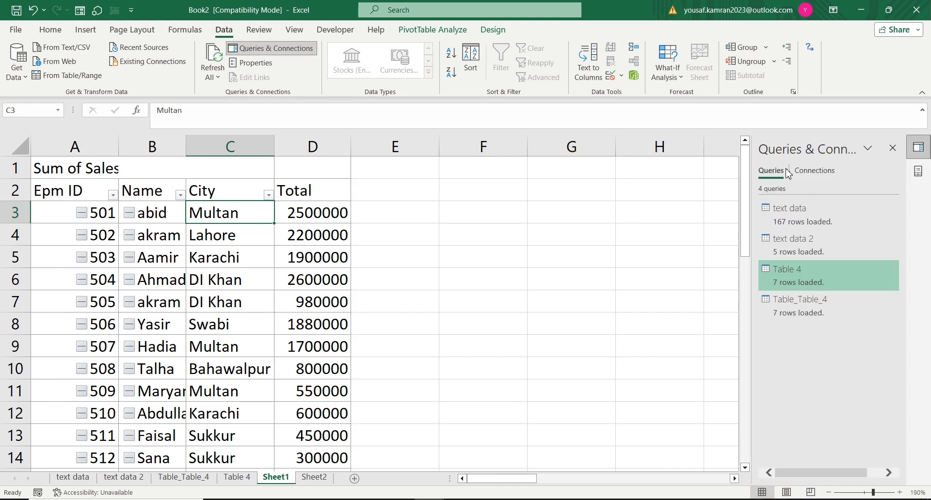
pyautogui.click(803, 171)
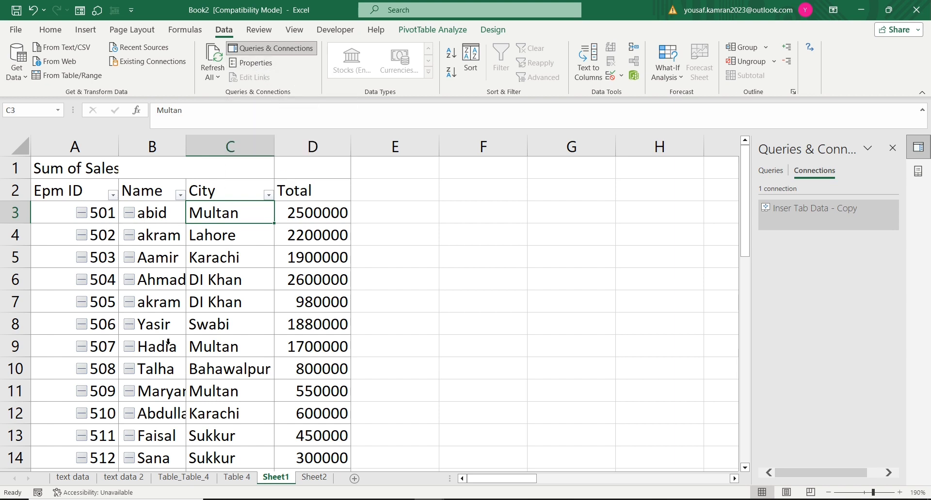
# Step: Examine the Usage, Definition and Used In properties of the pivot table's connection, leaving its settings as they are
pyautogui.click(250, 63)
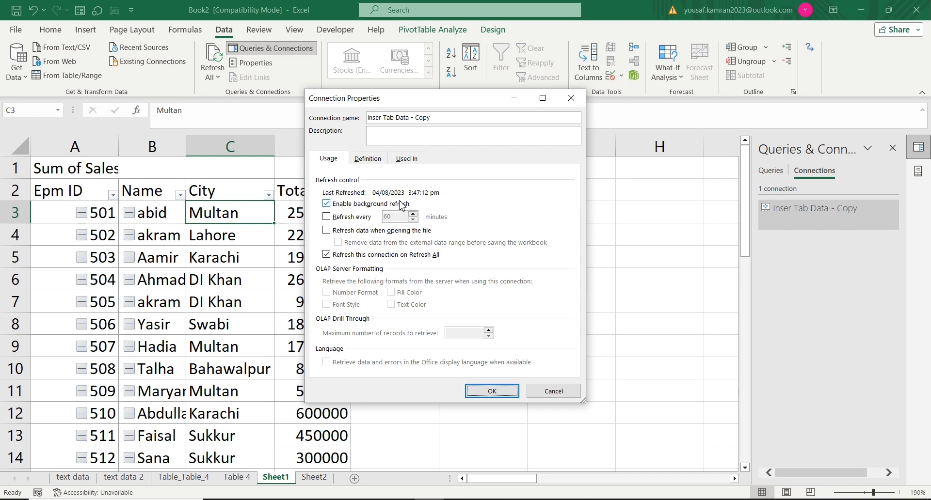
pyautogui.click(367, 160)
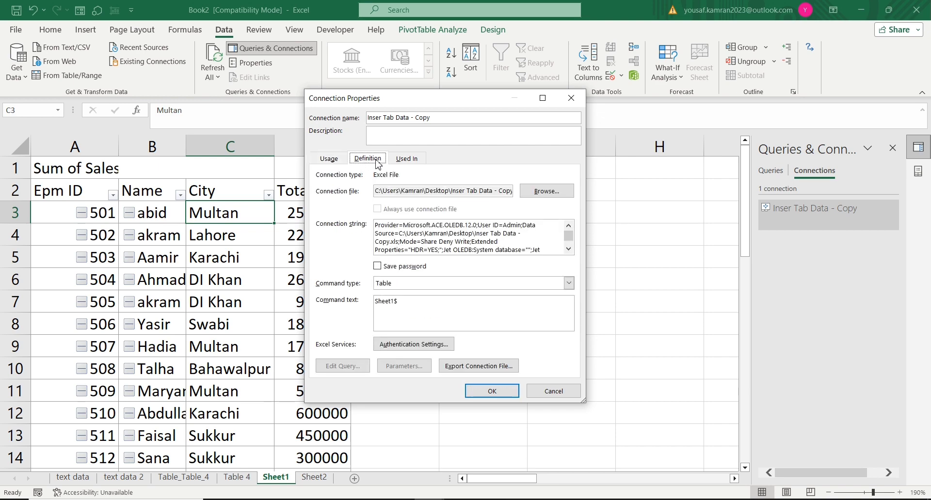
pyautogui.click(406, 160)
pyautogui.click(367, 159)
pyautogui.click(407, 158)
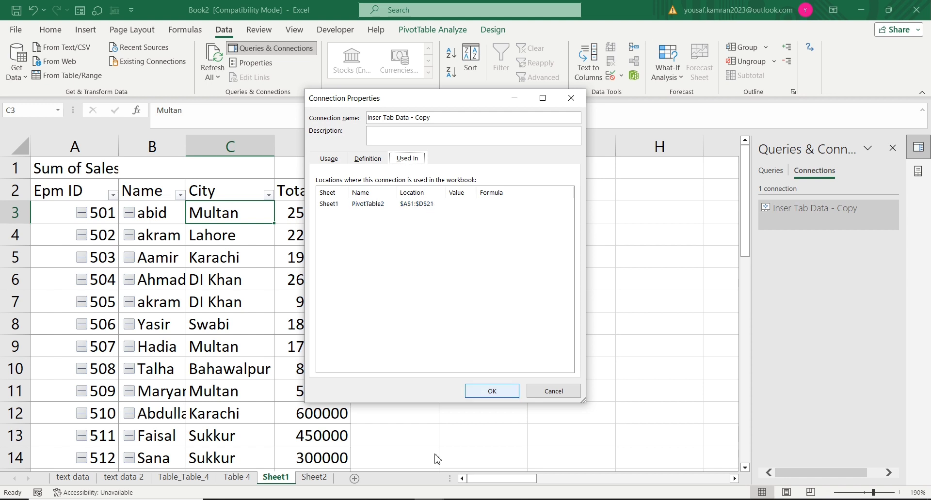
pyautogui.click(368, 160)
pyautogui.click(333, 160)
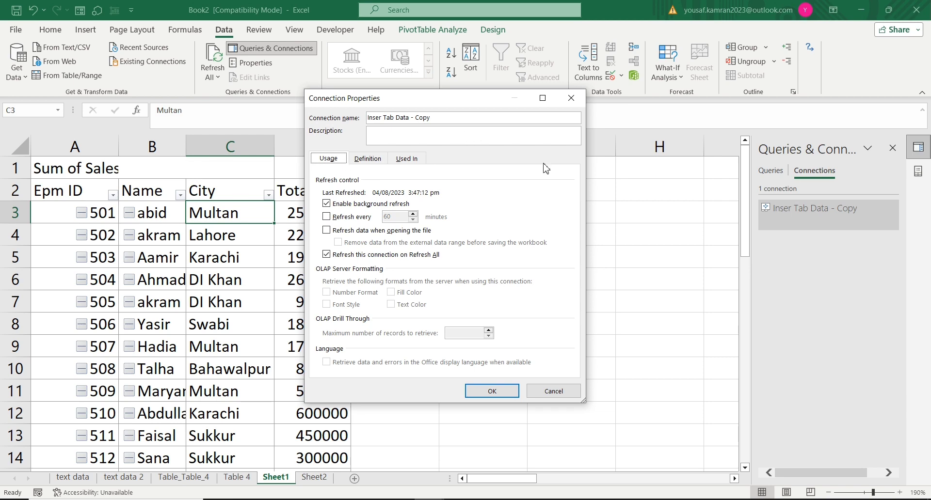
pyautogui.click(551, 390)
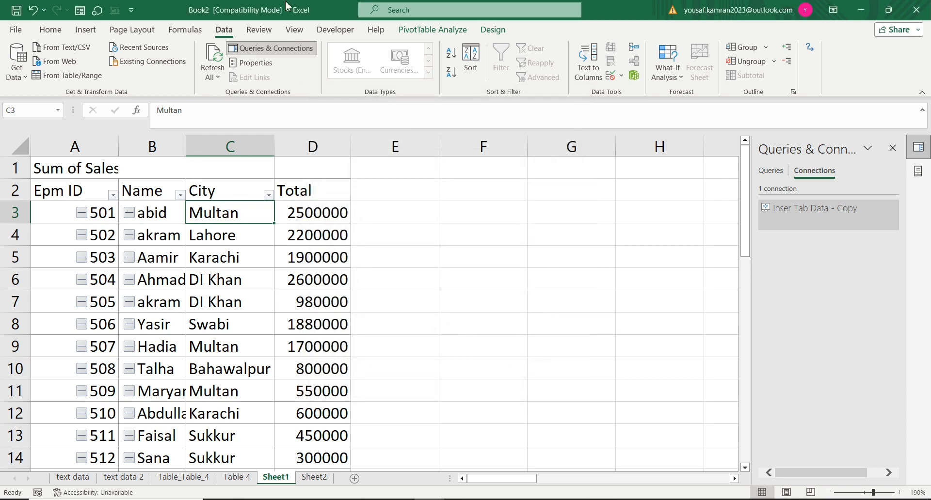
# Step: Look through the imported tables on the sheets Table 4, text data 2 and Table_Table_4
pyautogui.click(266, 243)
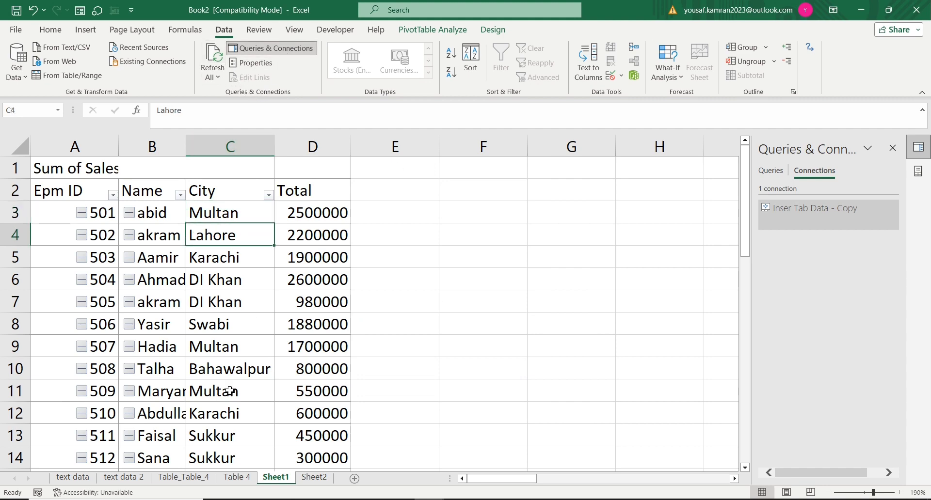
pyautogui.click(238, 477)
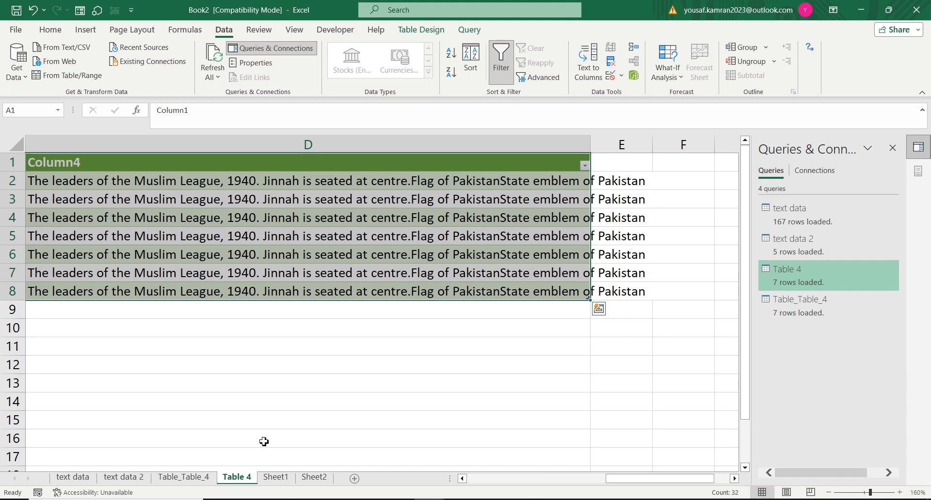
pyautogui.click(137, 479)
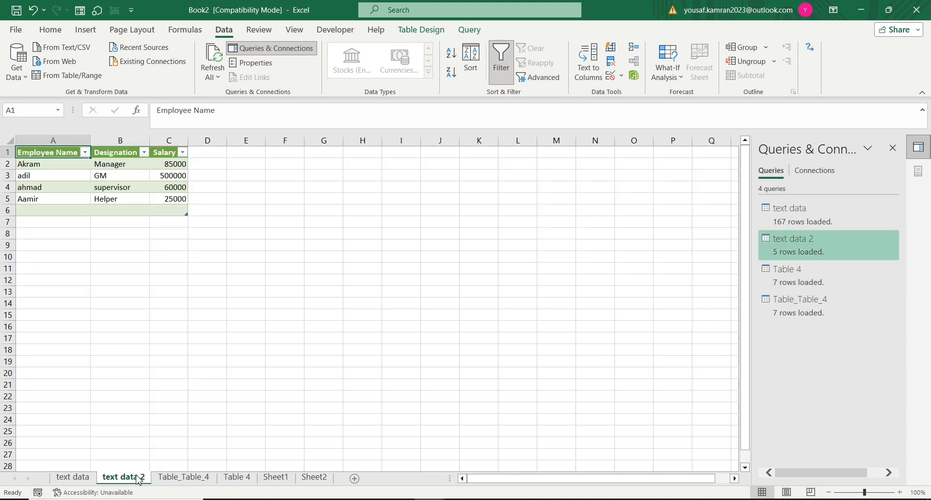
pyautogui.click(168, 479)
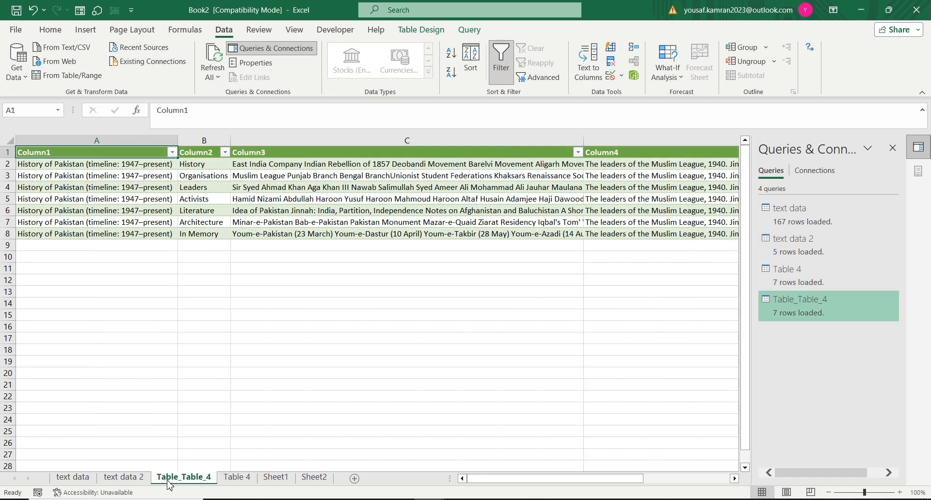
pyautogui.click(236, 478)
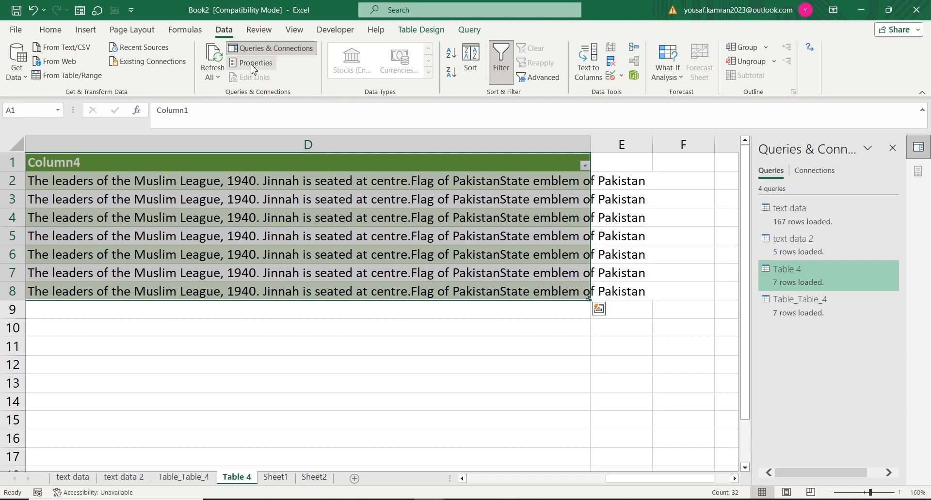
# Step: Create a new blank workbook
pyautogui.hotkey('ctrl', 'c')
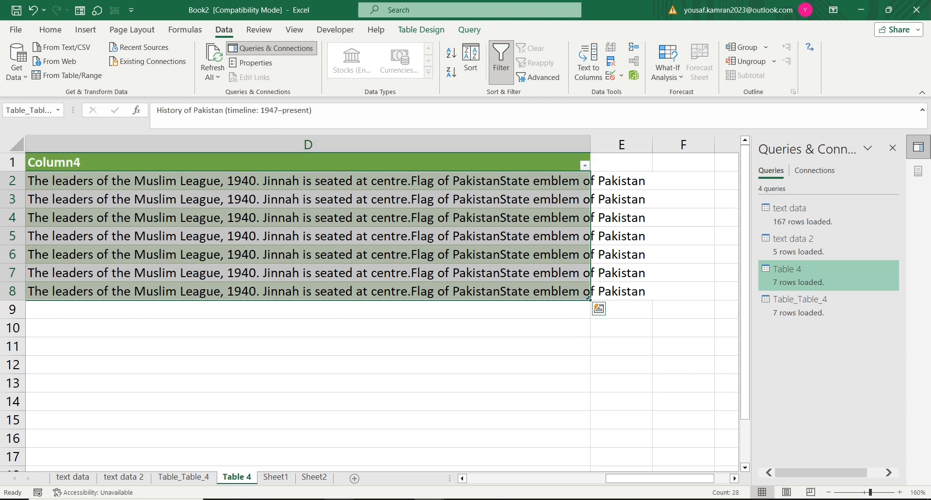
pyautogui.hotkey('ctrl', 'n')
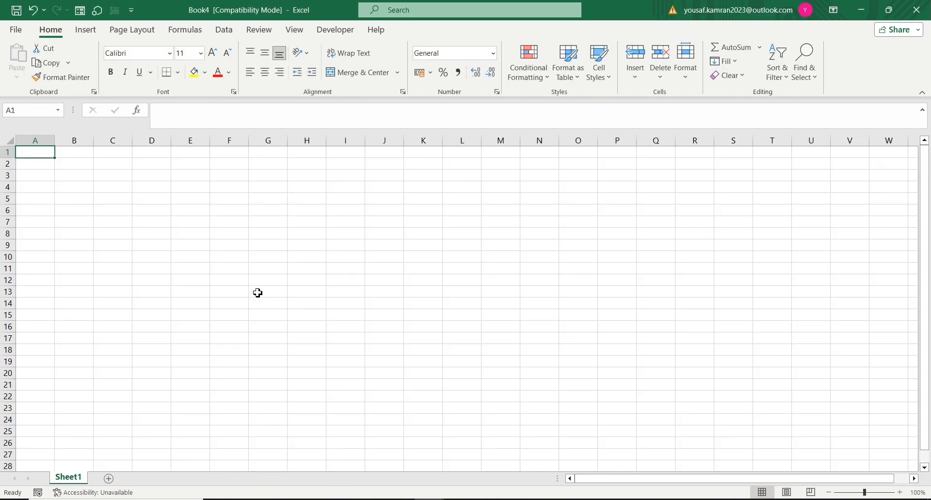
pyautogui.keyDown('ctrl'); pyautogui.scroll(6, 257, 293); pyautogui.keyUp('ctrl')
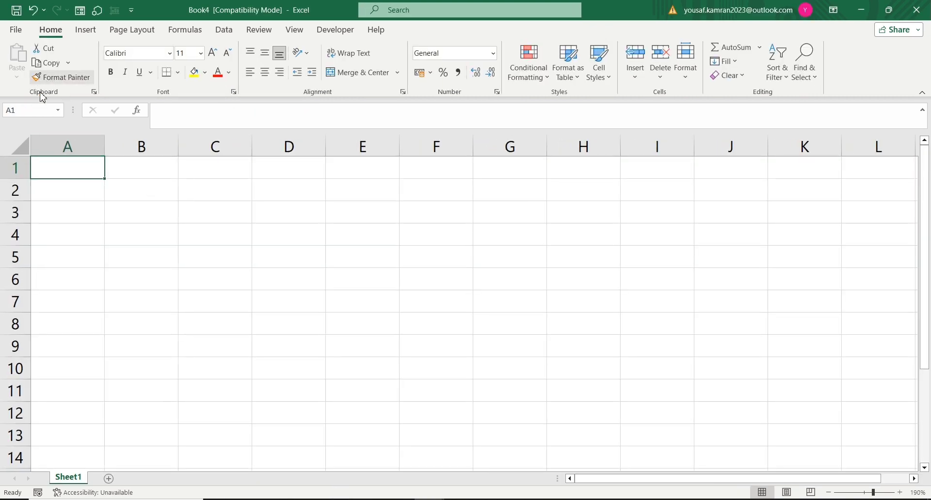
# Step: Copy the data rows of Book2's Table 4 sheet and paste them as links starting at cell A1 of Book4
pyautogui.click(93, 213)
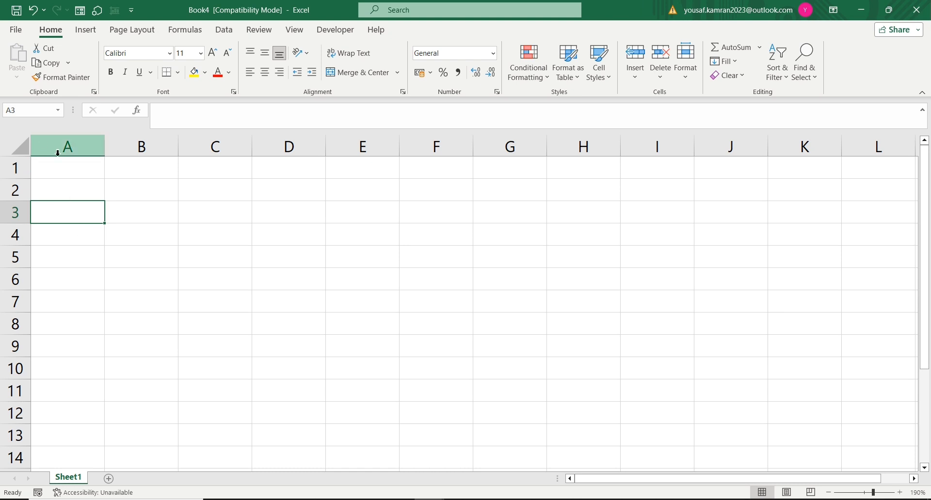
pyautogui.click(62, 173)
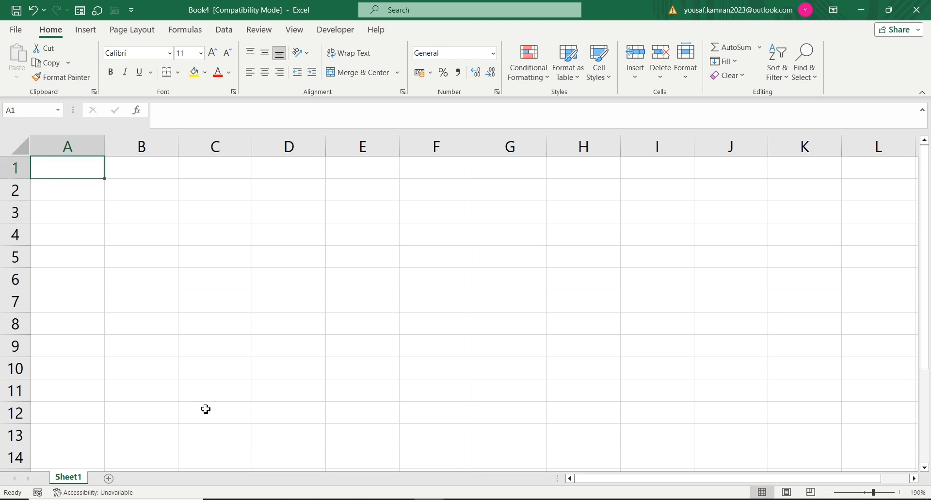
pyautogui.hotkey('alt', 'Tab')
pyautogui.hotkey('ctrl', 'c')
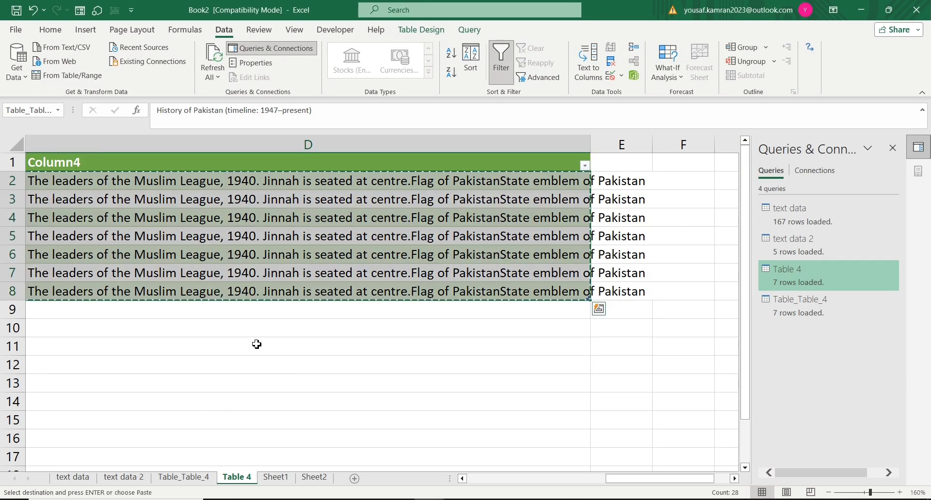
pyautogui.hotkey('alt', 'Tab')
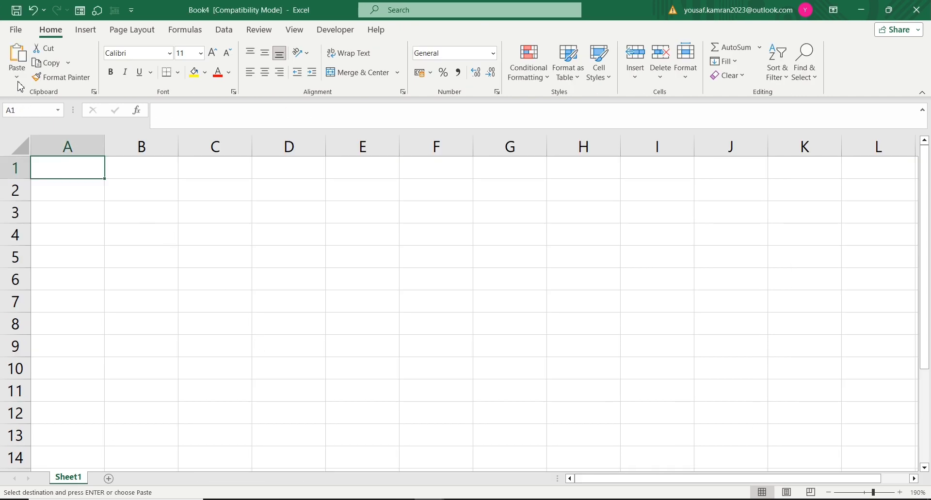
pyautogui.click(17, 79)
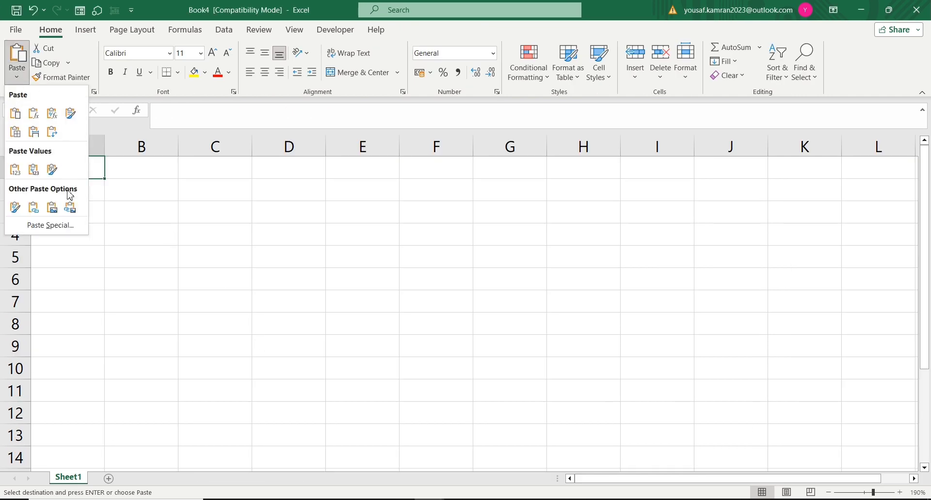
pyautogui.click(59, 225)
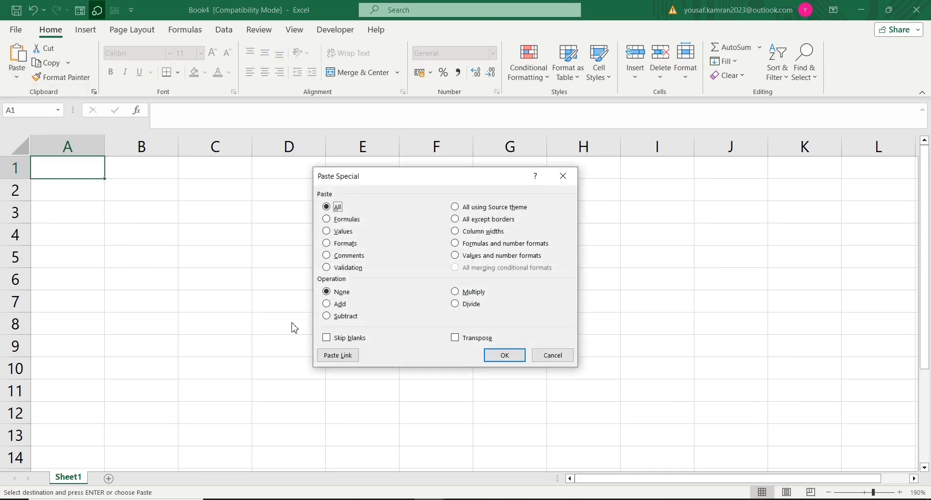
pyautogui.click(350, 361)
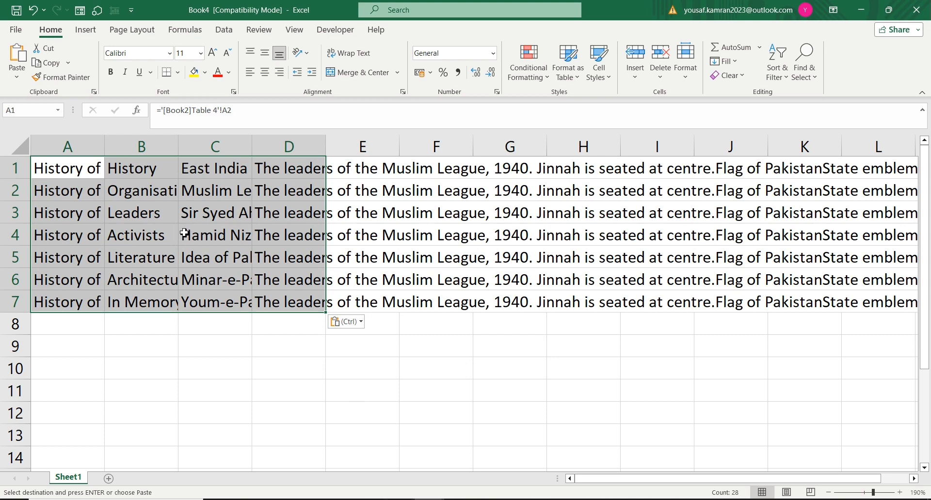
# Step: Clear the linked cell B2 in Book4
pyautogui.click(142, 188)
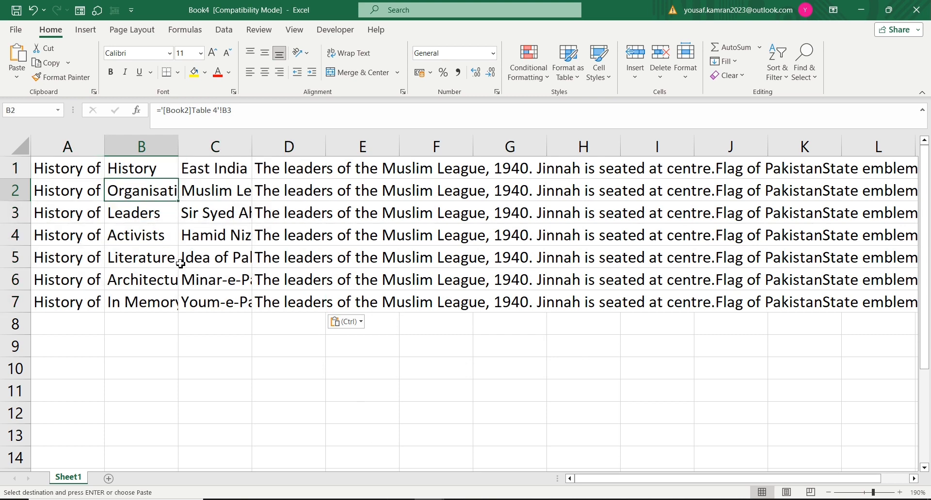
pyautogui.click(215, 391)
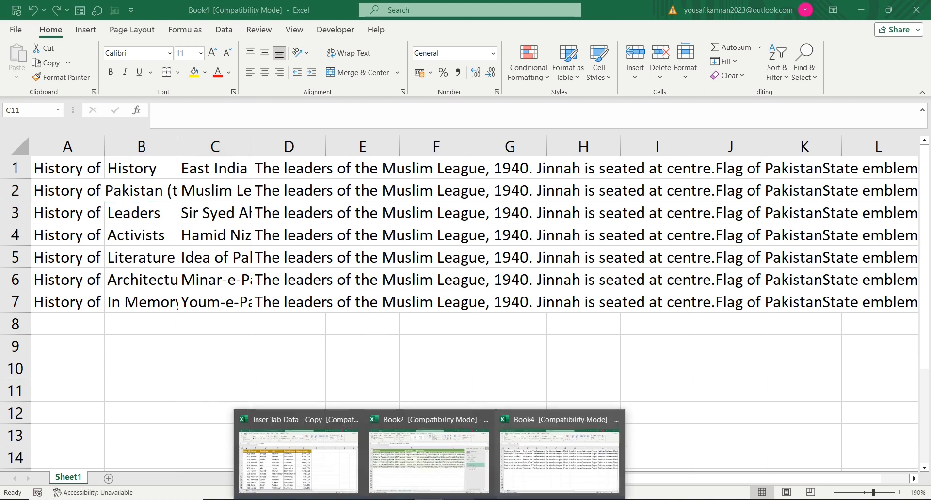
# Step: Clear source cell A2 on Book2's Table 4 sheet and check the linked cell A1 in Book4
pyautogui.click(446, 483)
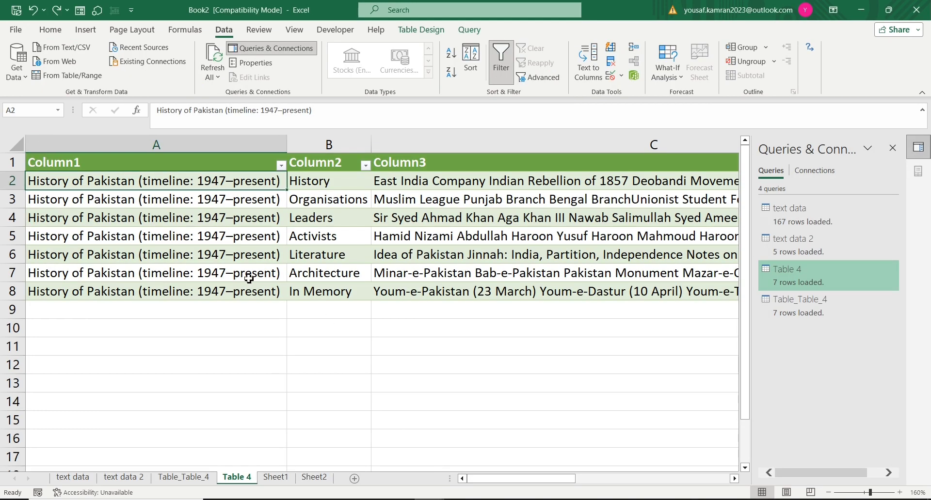
pyautogui.press('Delete')
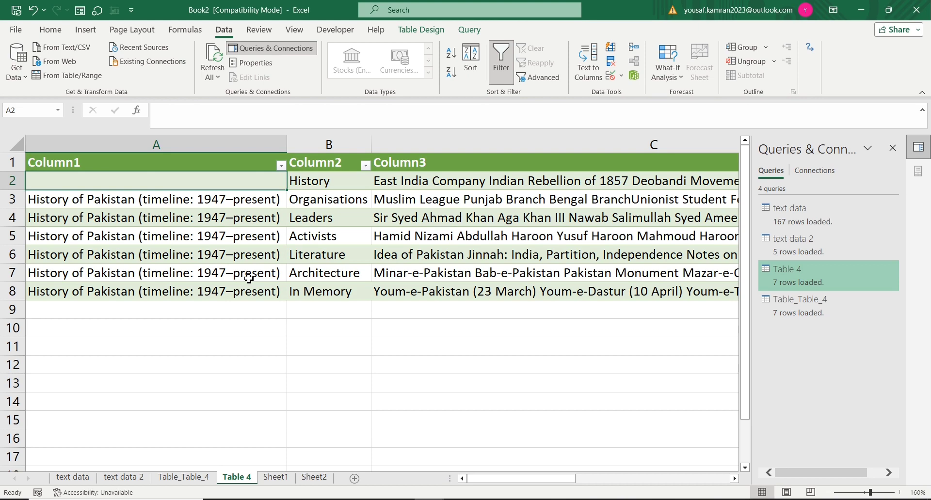
pyautogui.hotkey('alt', 'Tab')
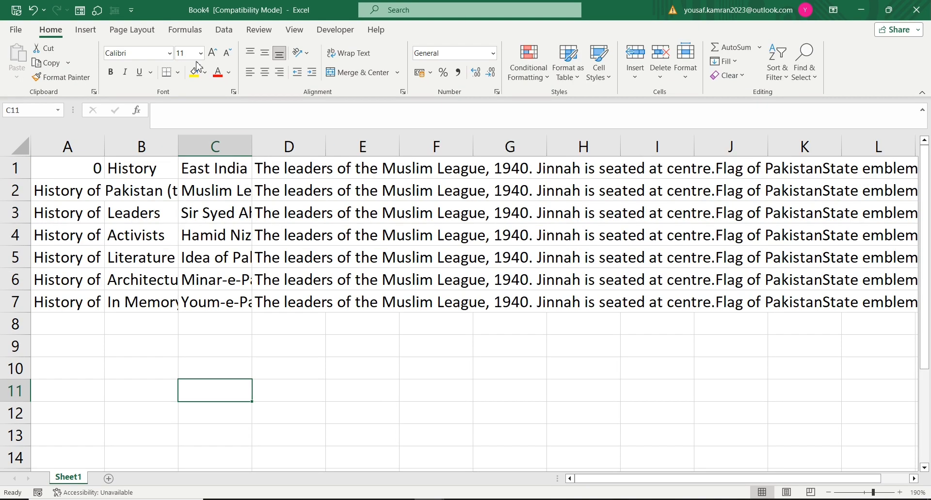
pyautogui.click(78, 176)
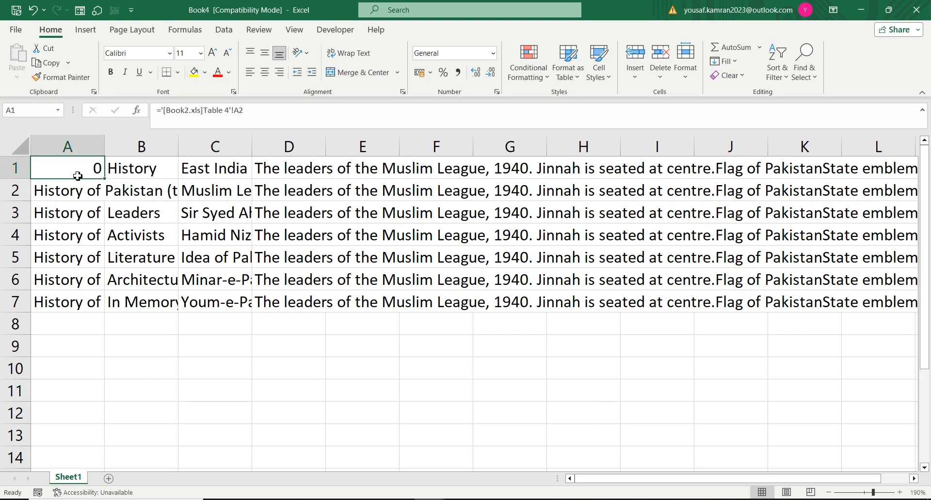
# Step: Clear source cell B2 on Book2's Table 4 sheet and check the linked cells B1 and C1 in Book4
pyautogui.hotkey('alt', 'Tab')
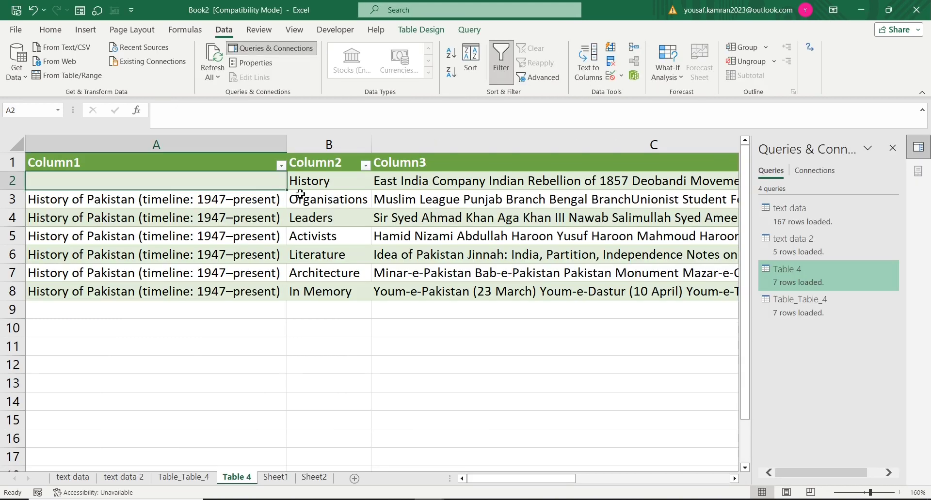
pyautogui.click(320, 183)
pyautogui.press('Return')
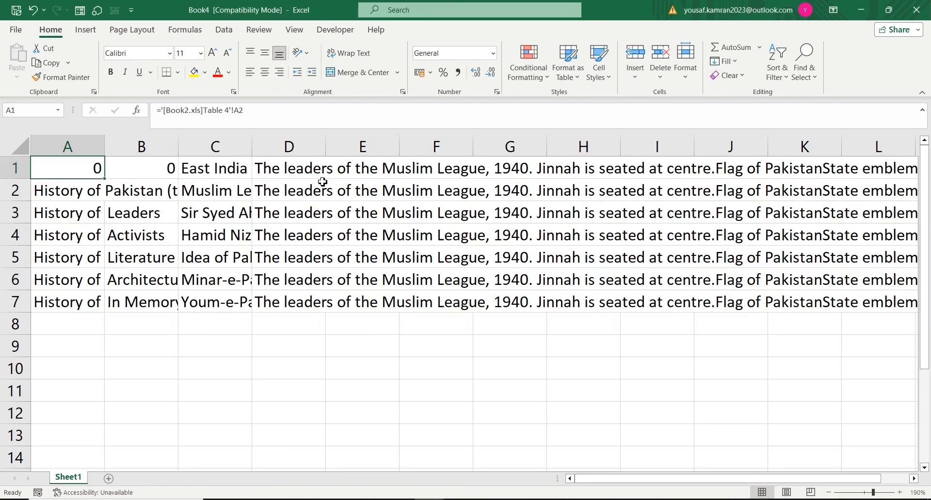
pyautogui.click(165, 170)
pyautogui.click(244, 168)
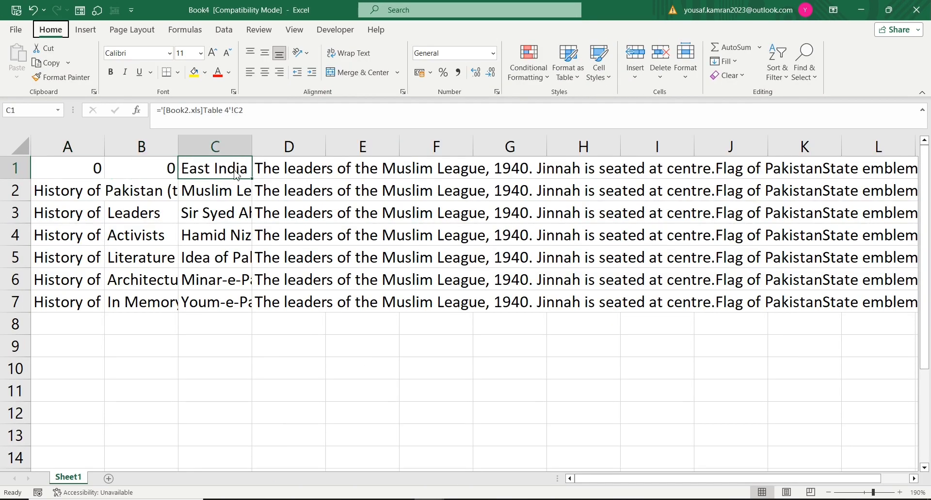
# Step: Clear source cell C2 on Book2's Table 4 sheet and check the linked cell C1 in Book4
pyautogui.hotkey('alt', 'Tab')
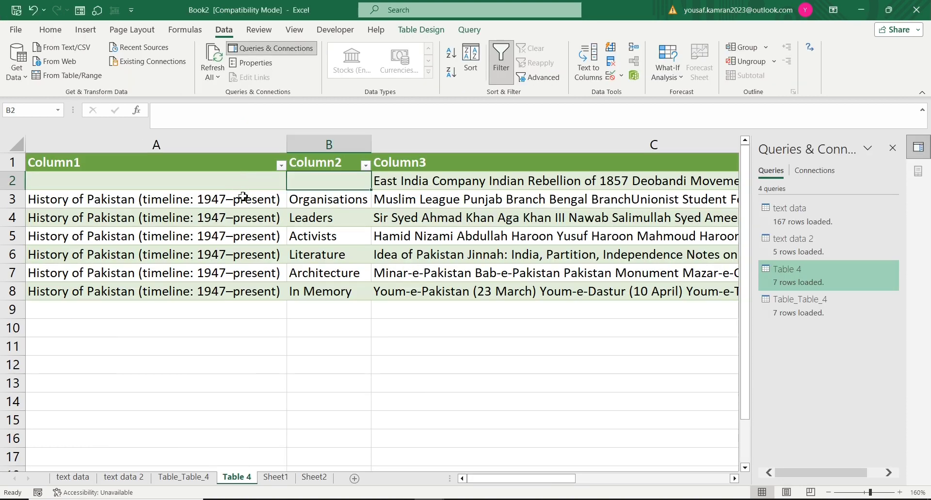
pyautogui.click(411, 184)
pyautogui.press('Delete')
pyautogui.hscroll(1, 412, 184)
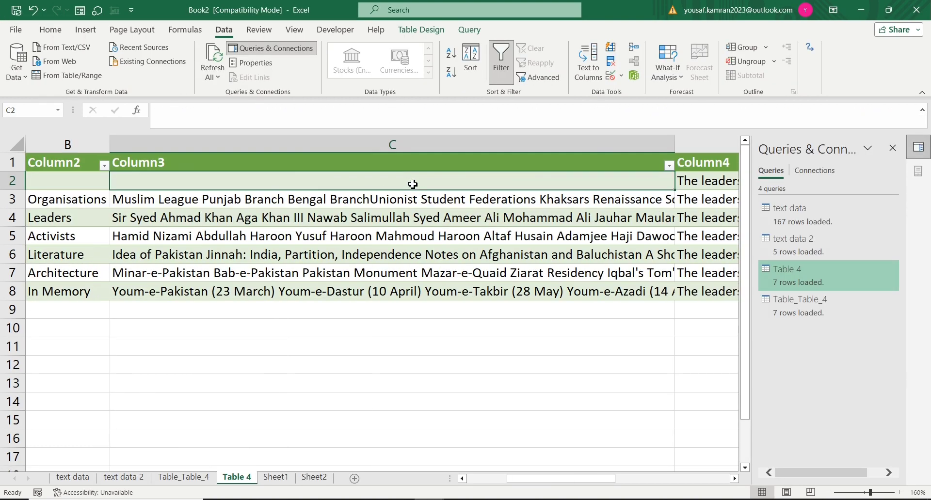
pyautogui.hotkey('alt', 'Tab')
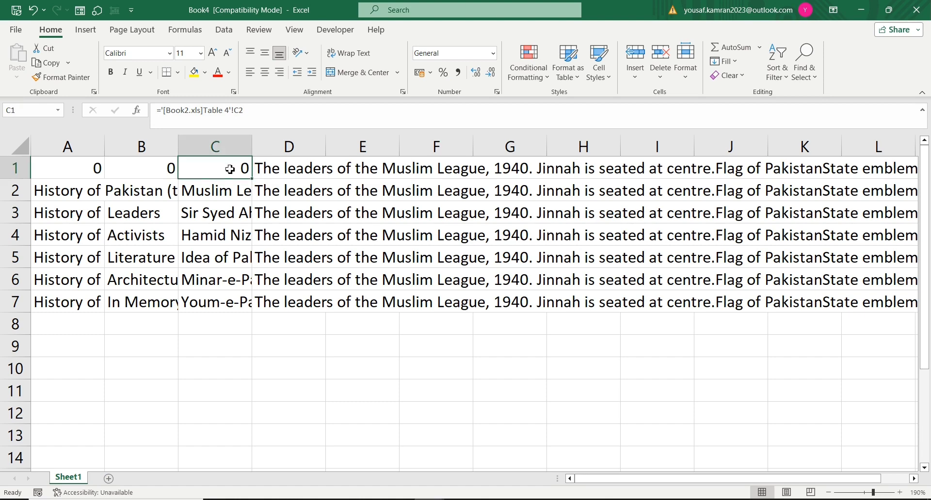
# Step: Check in the source workbook Book2 whether Edit Links is available
pyautogui.moveTo(432, 499)
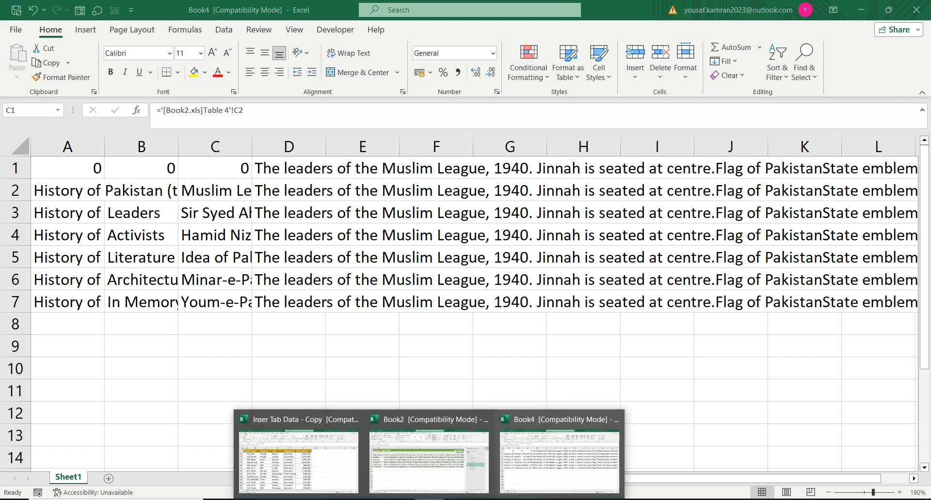
pyautogui.click(396, 487)
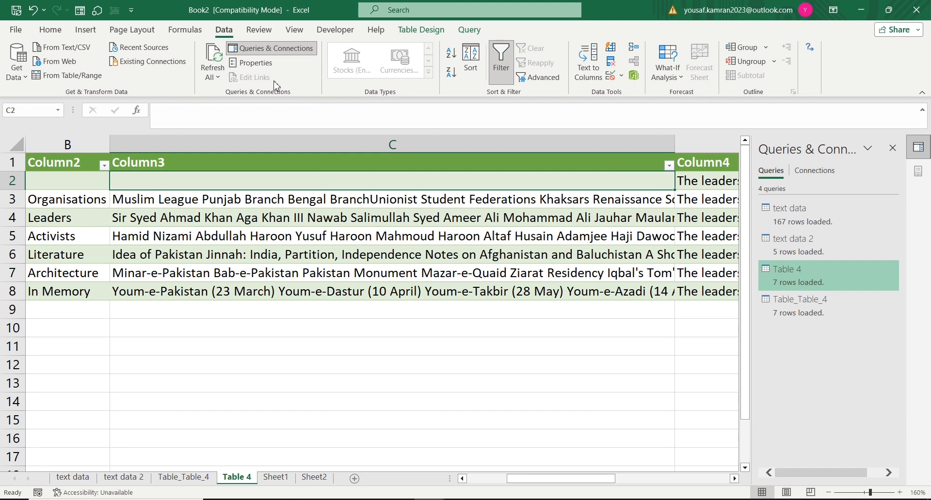
pyautogui.click(386, 261)
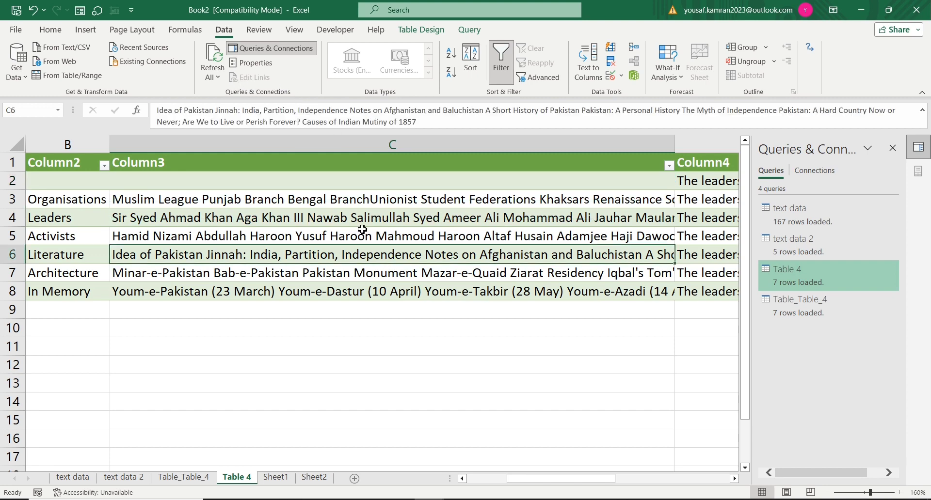
pyautogui.hotkey('alt', 'Tab')
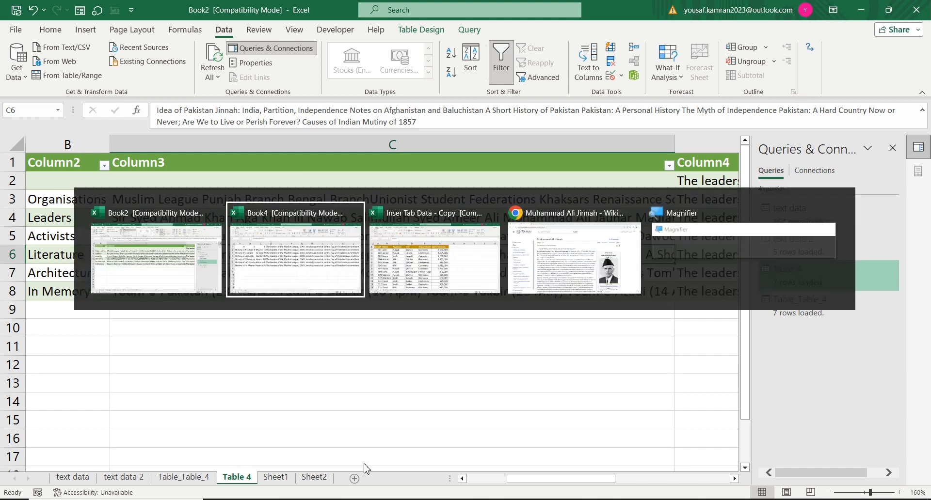
# Step: Break Book4's link to the source workbook Book2.xls and close the Edit Links dialog
pyautogui.click(244, 211)
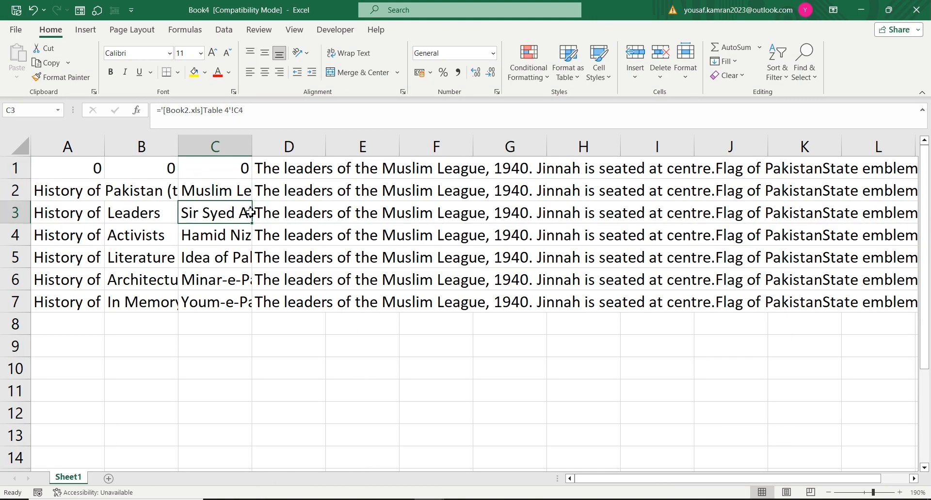
pyautogui.click(223, 30)
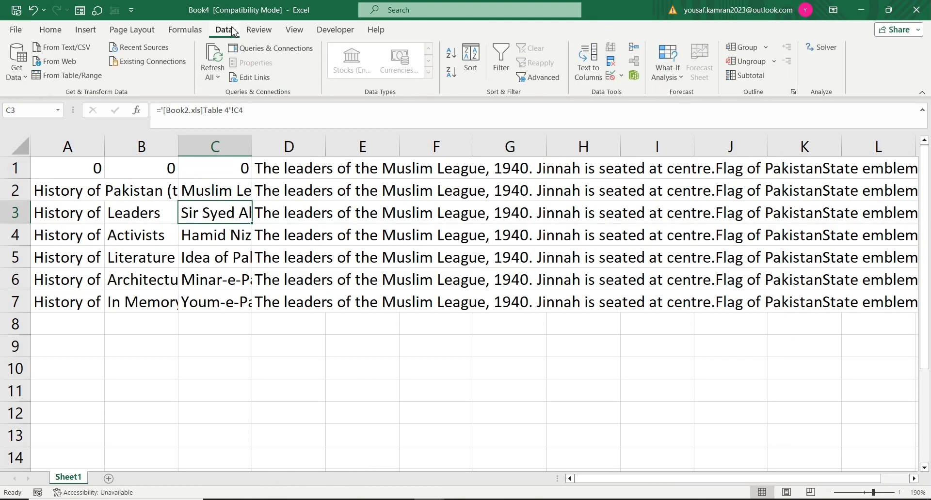
pyautogui.click(272, 82)
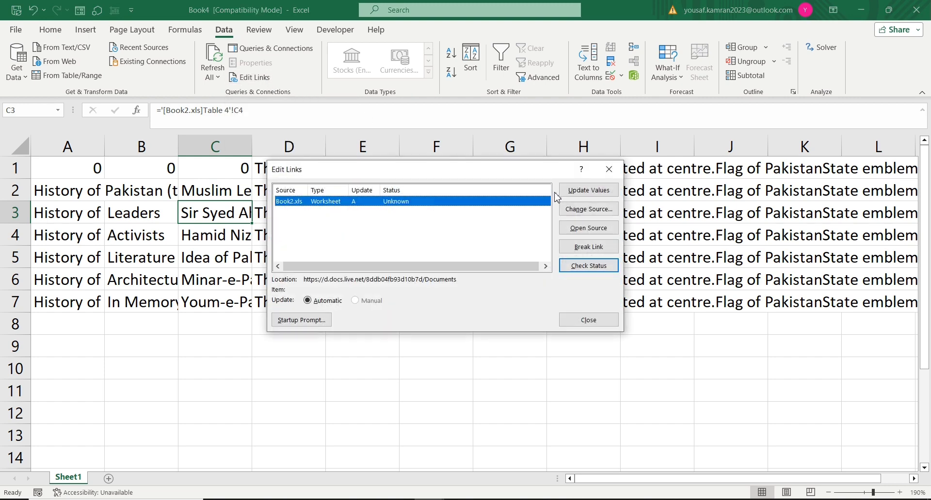
pyautogui.click(596, 251)
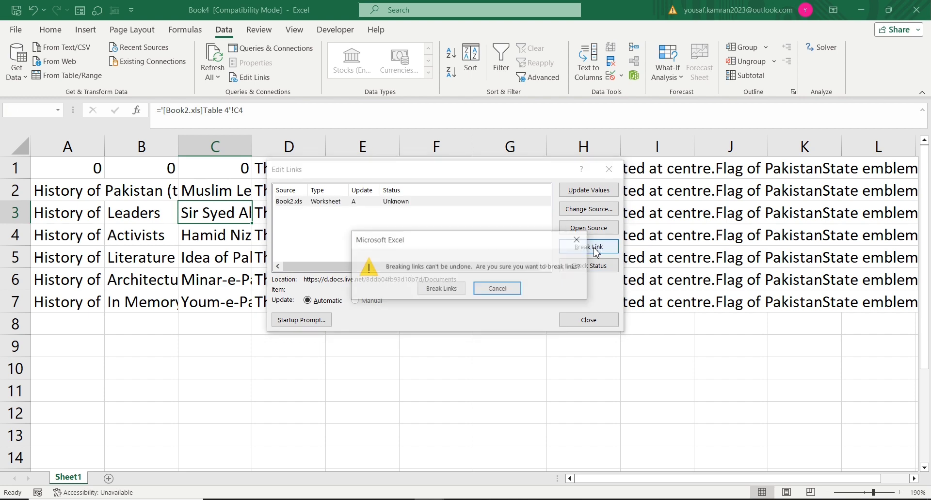
pyautogui.click(439, 293)
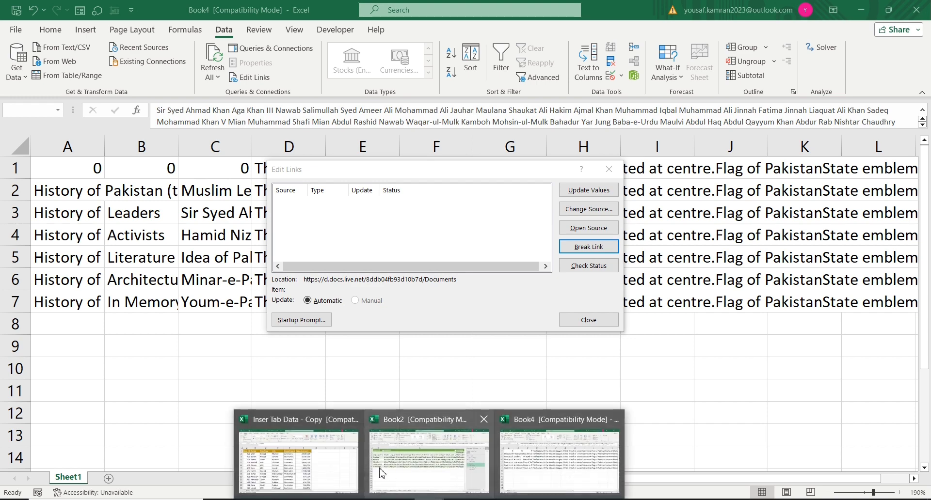
pyautogui.click(386, 475)
pyautogui.click(588, 319)
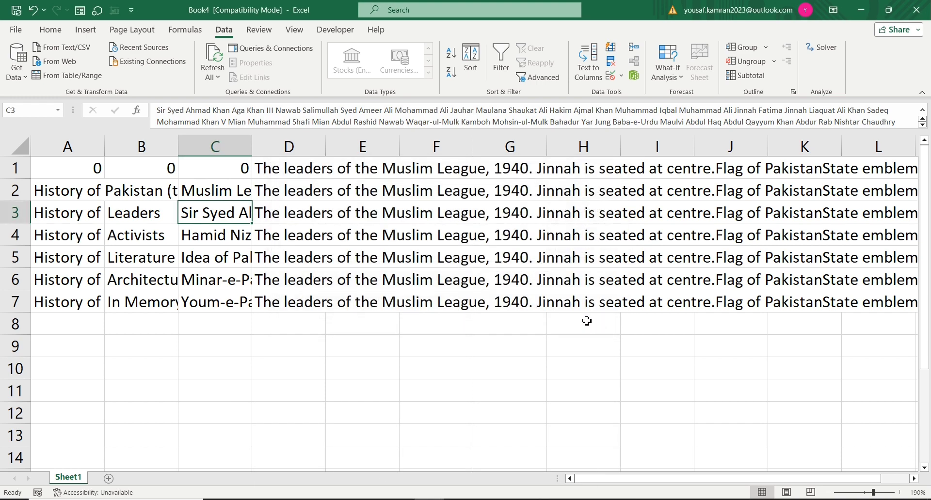
# Step: Clear cells A2, C2 and D2 in Book4
pyautogui.click(39, 199)
pyautogui.press('Delete')
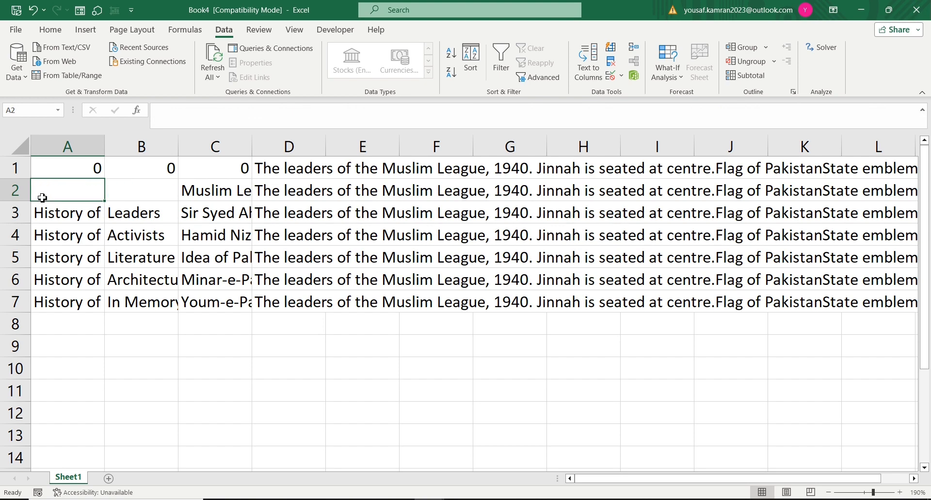
pyautogui.press('Right')
pyautogui.press('Right')
pyautogui.press('Delete')
pyautogui.press('Right')
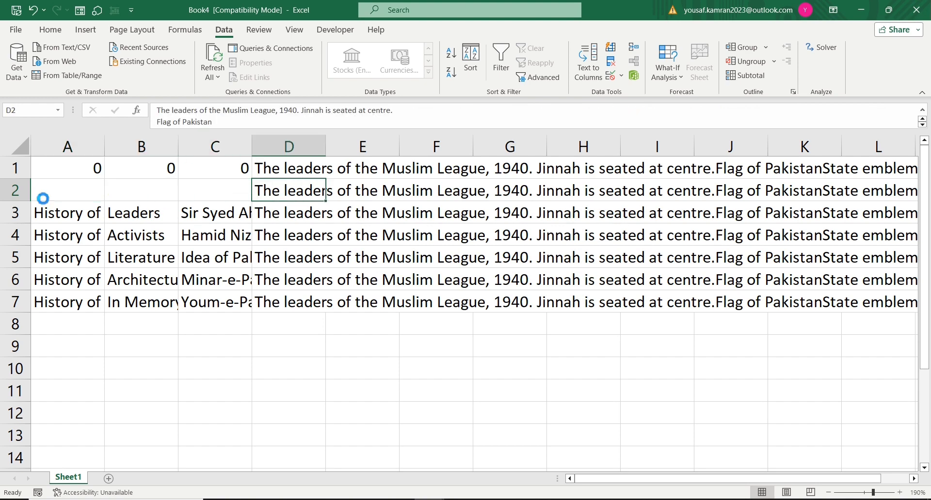
pyautogui.press('Delete')
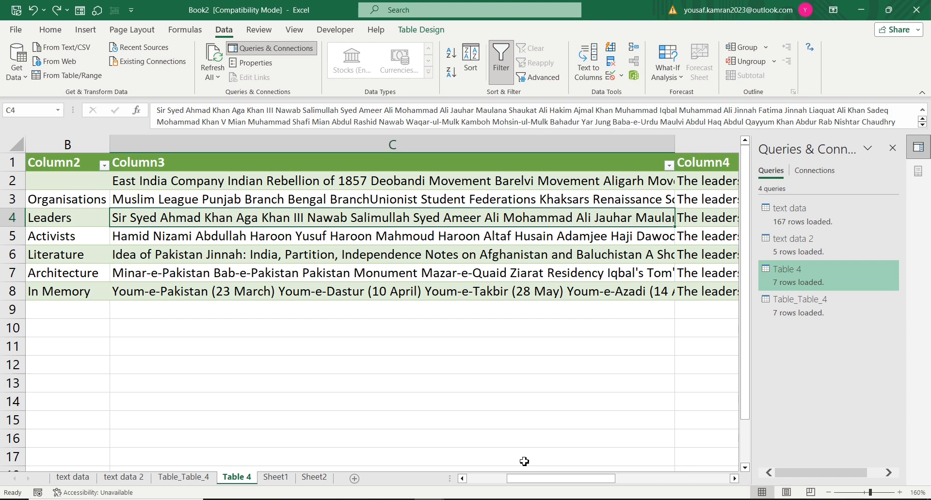
# Step: Undo the recent cell deletions in Book4 and in Book2's cell C2, and compare the two workbooks
pyautogui.moveTo(510, 478); pyautogui.dragTo(472, 478)
pyautogui.click(224, 255)
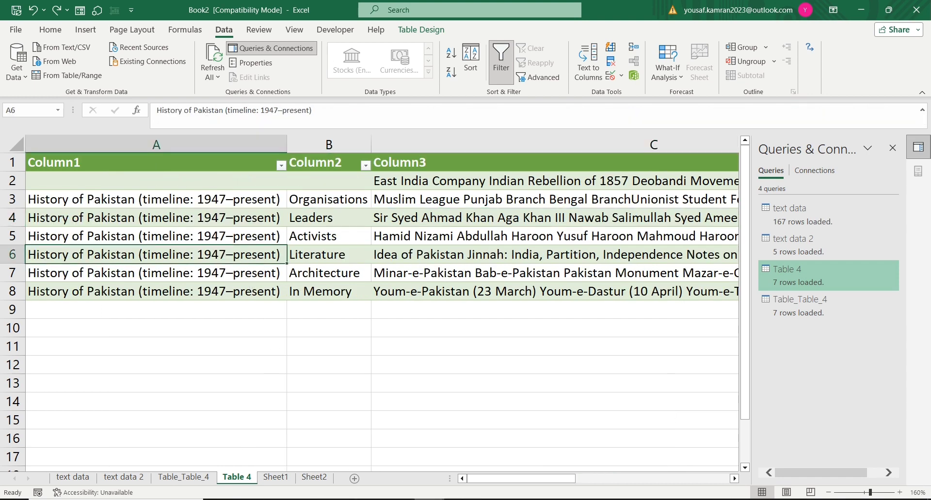
pyautogui.moveTo(504, 497)
pyautogui.click(547, 455)
pyautogui.click(276, 304)
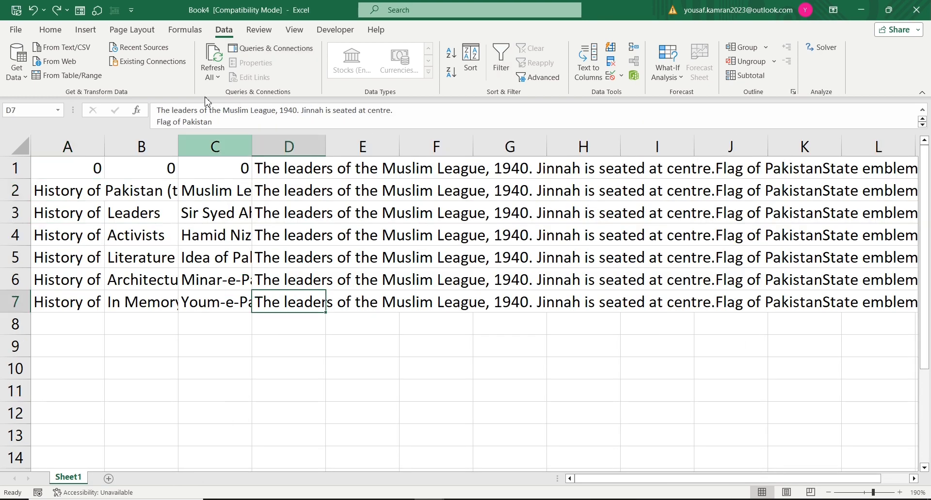
# Step: Clear cell A3 in the unlinked Book4 sheet
pyautogui.click(174, 235)
pyautogui.click(121, 211)
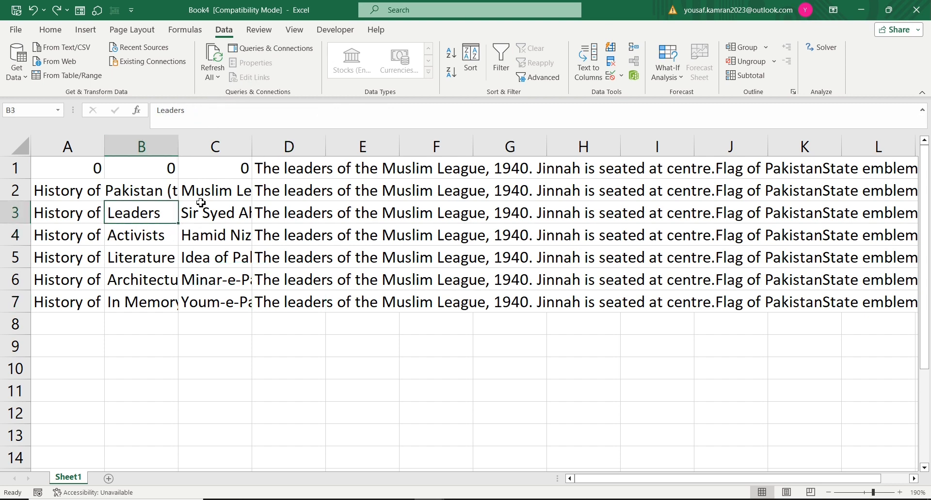
pyautogui.press('Left')
pyautogui.press('Delete')
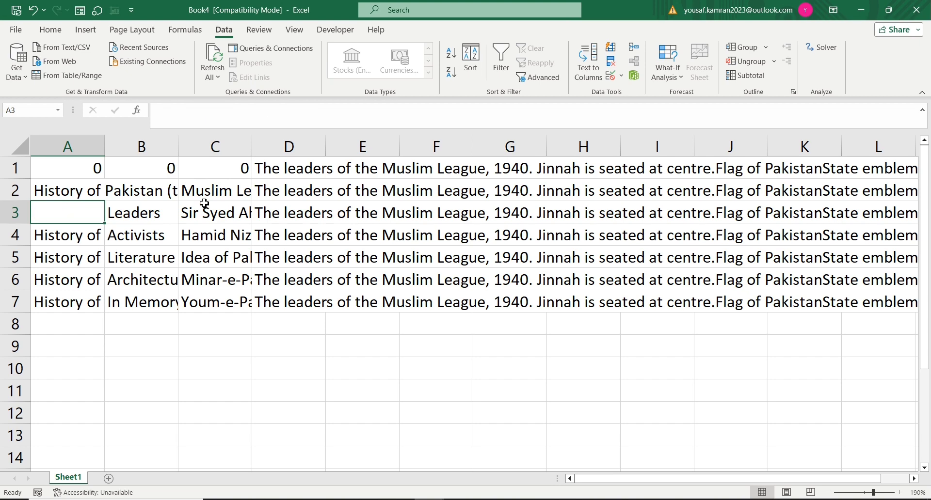
# Step: Compare cell A3 on Book2's Table 4 sheet with cell A3 in Book4, ending in Book2
pyautogui.moveTo(429, 499)
pyautogui.click(368, 455)
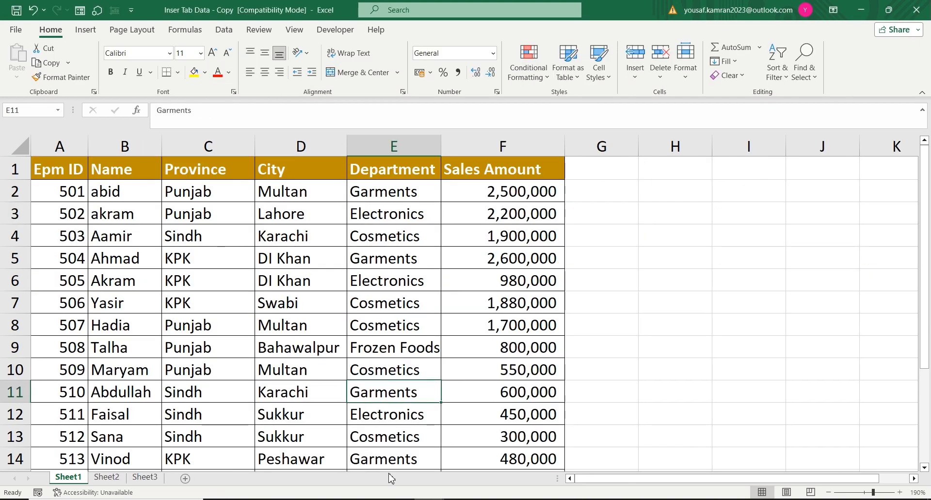
pyautogui.moveTo(400, 499)
pyautogui.click(370, 448)
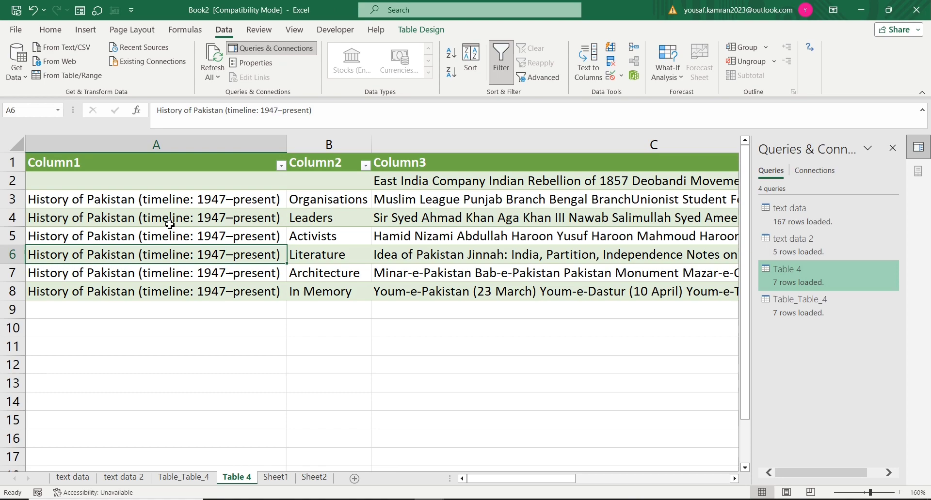
pyautogui.click(88, 199)
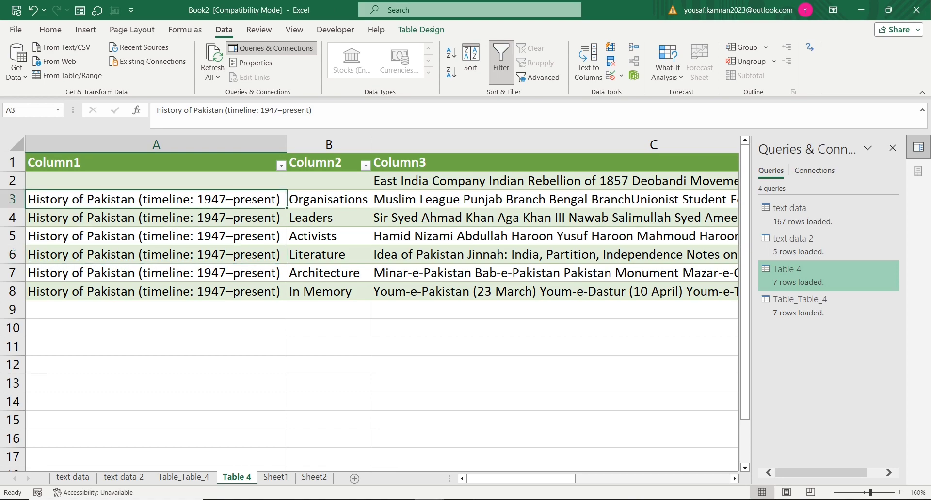
pyautogui.moveTo(427, 499)
pyautogui.moveTo(524, 464)
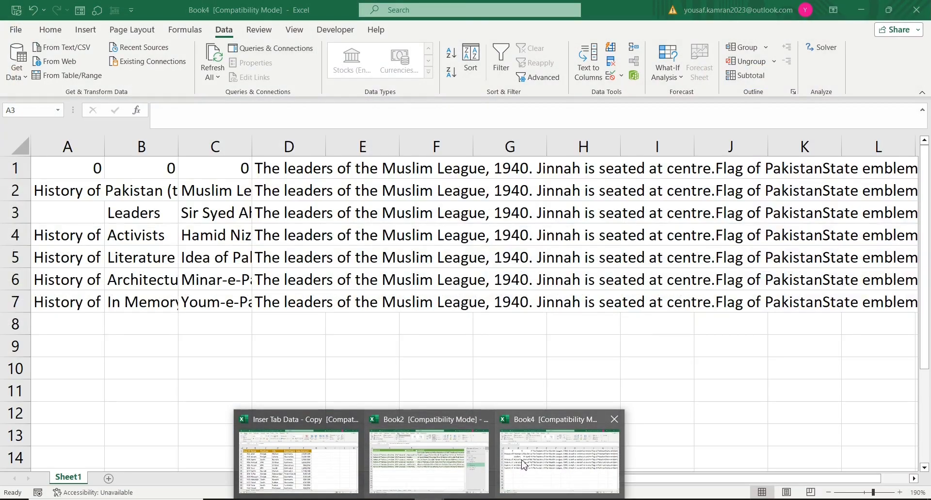
pyautogui.moveTo(430, 468)
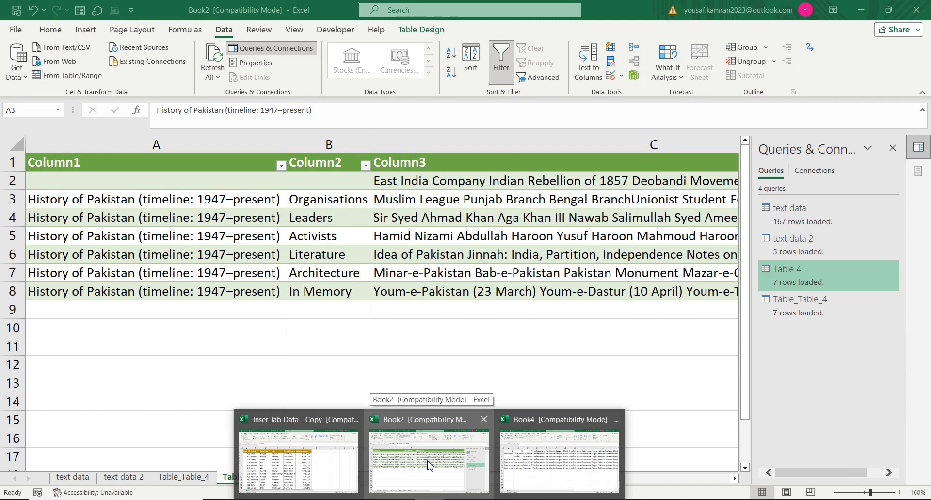
pyautogui.click(440, 467)
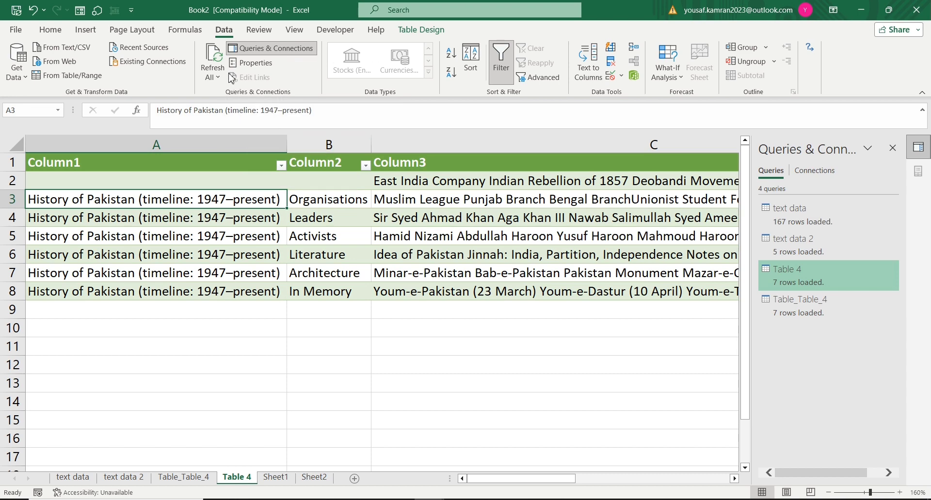
pyautogui.moveTo(220, 207); pyautogui.dragTo(219, 215)
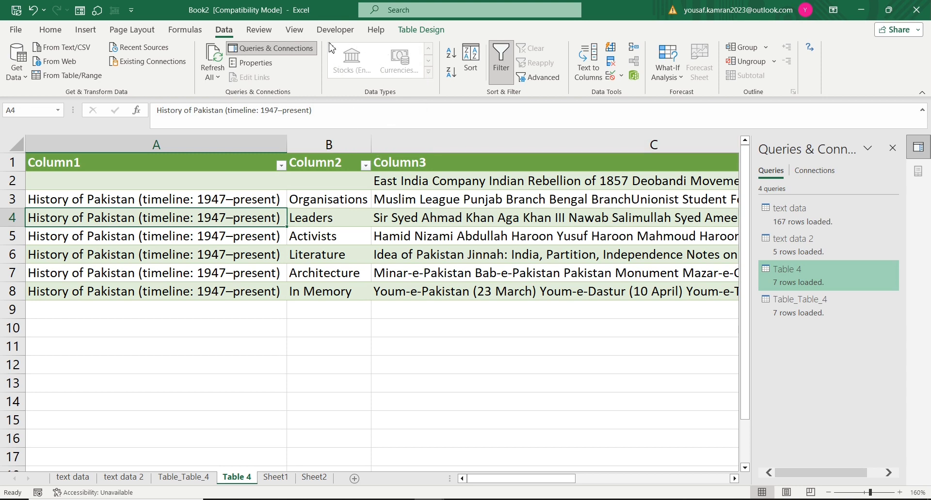
pyautogui.press('Right')
pyautogui.press('Up')
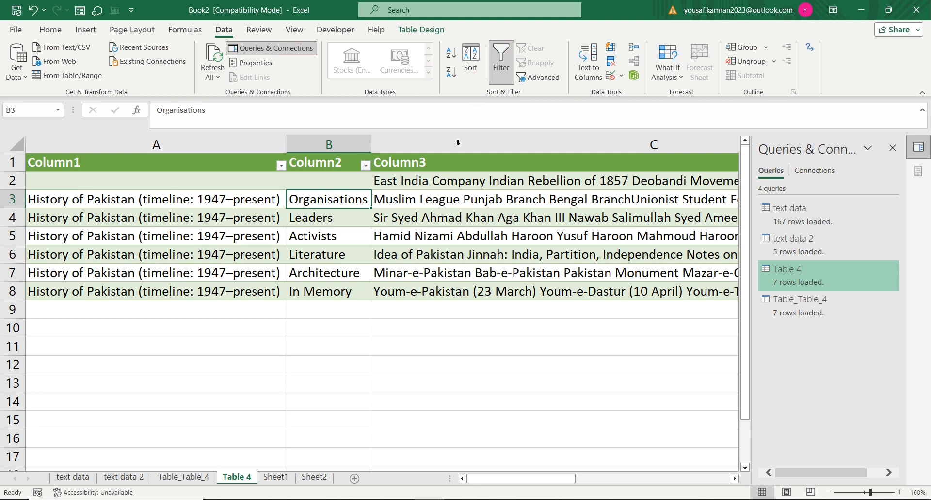
pyautogui.click(192, 439)
pyautogui.click(275, 479)
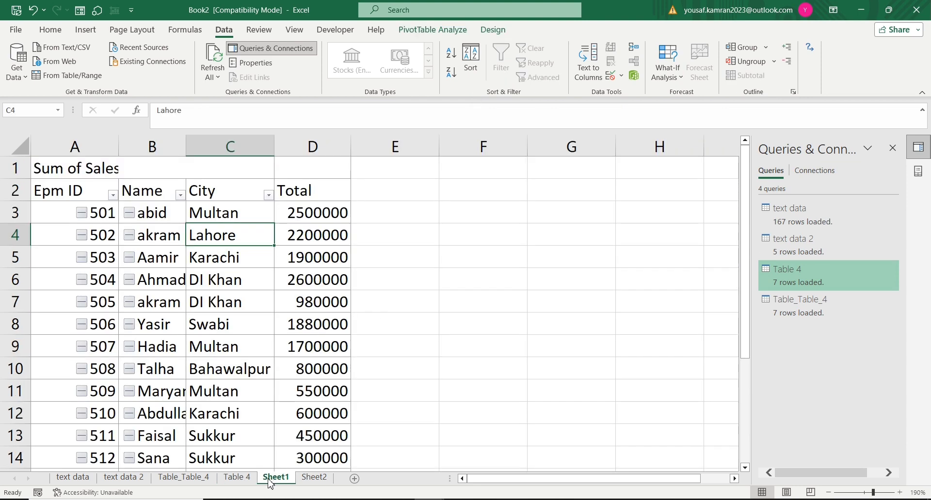
pyautogui.click(314, 478)
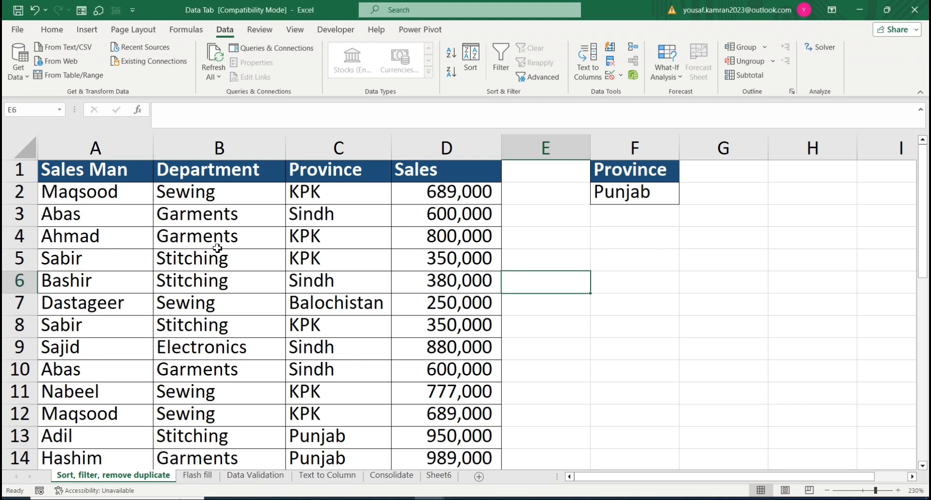
# Step: Sort the sales table in the Data Tab workbook by Sales cell values, Smallest to Largest
pyautogui.click(73, 174)
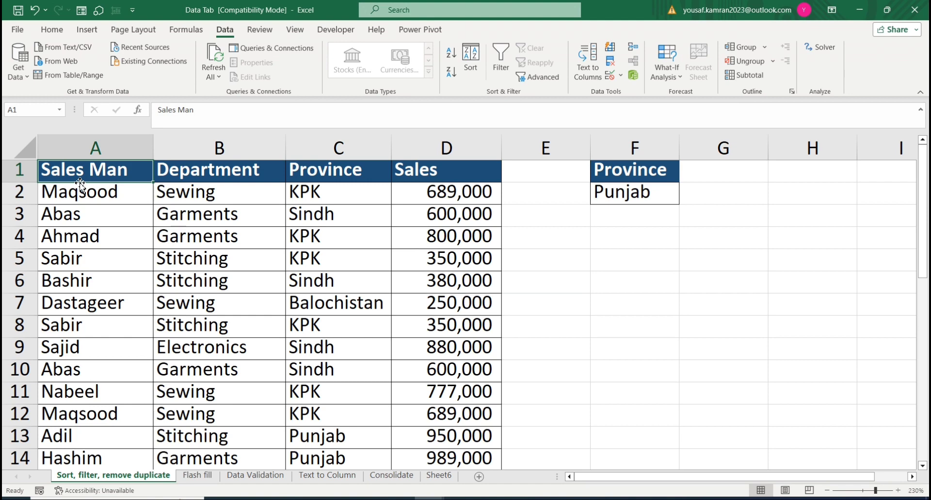
pyautogui.hotkey('ctrl', 'shift', 'Down')
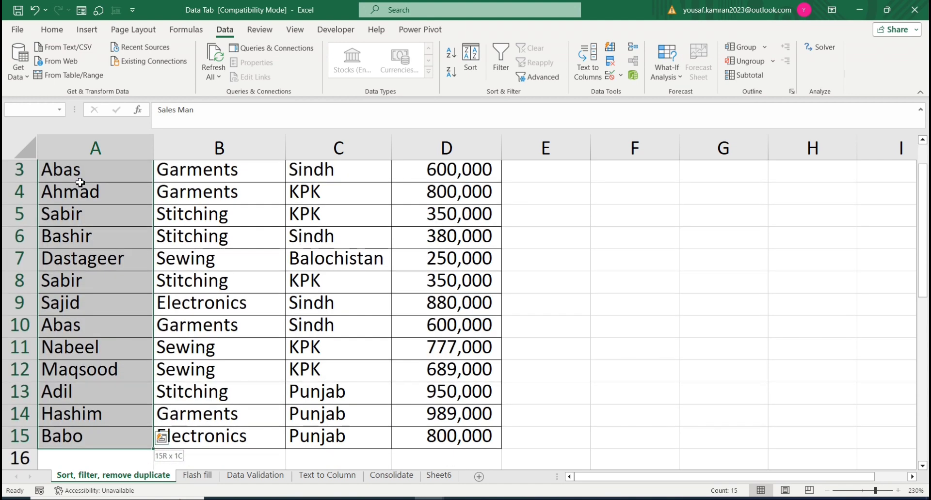
pyautogui.hotkey('ctrl', 'shift', 'Right')
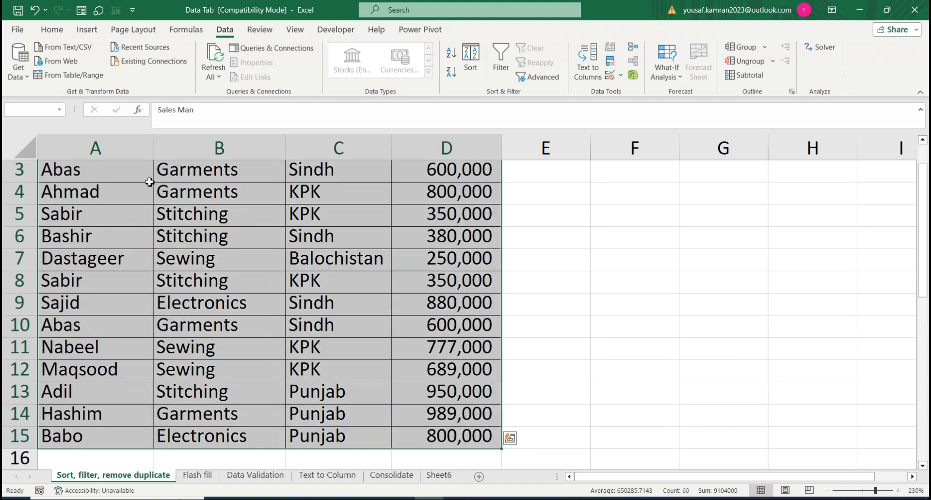
pyautogui.click(469, 60)
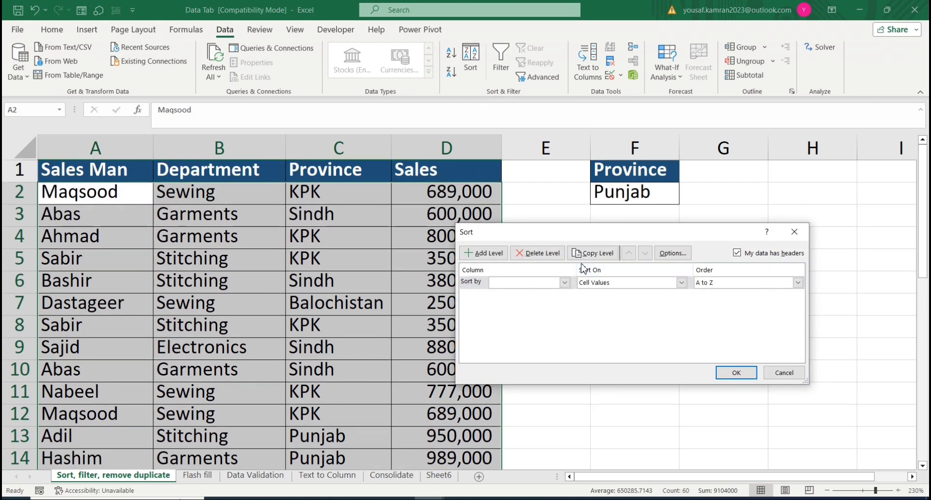
pyautogui.moveTo(561, 233); pyautogui.dragTo(143, 265)
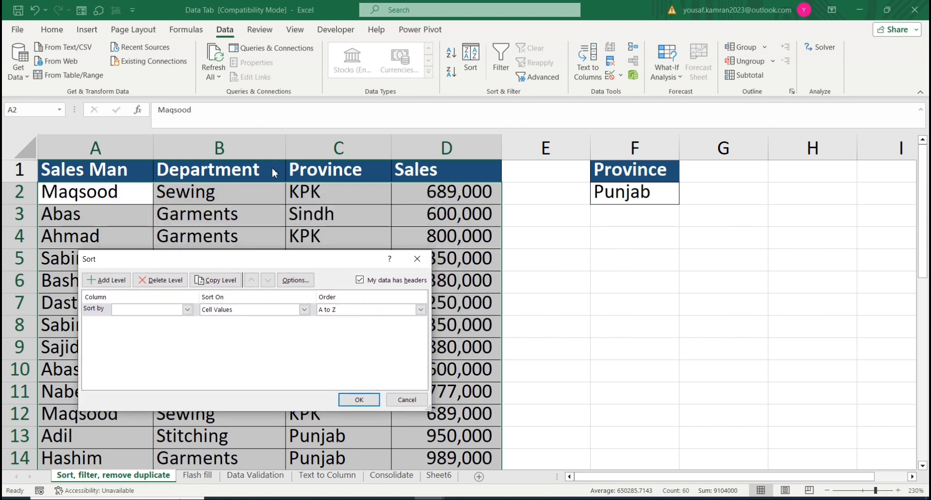
pyautogui.click(187, 310)
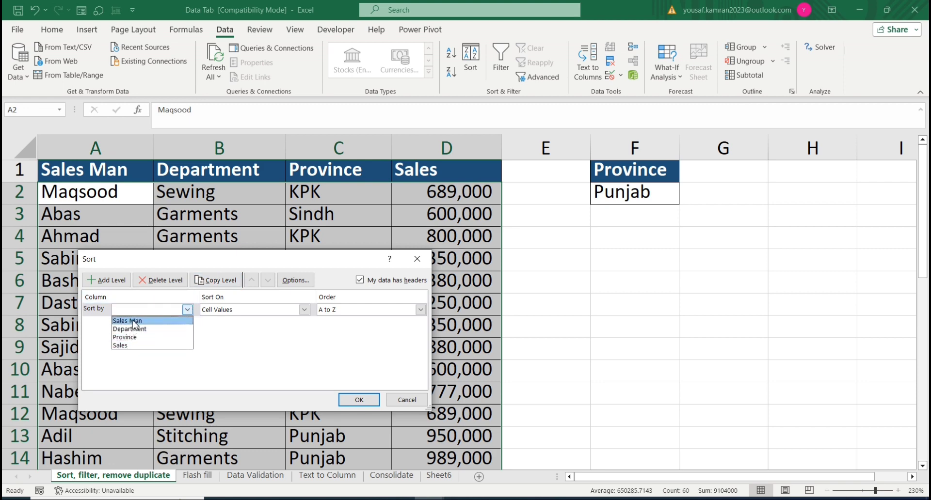
pyautogui.click(137, 345)
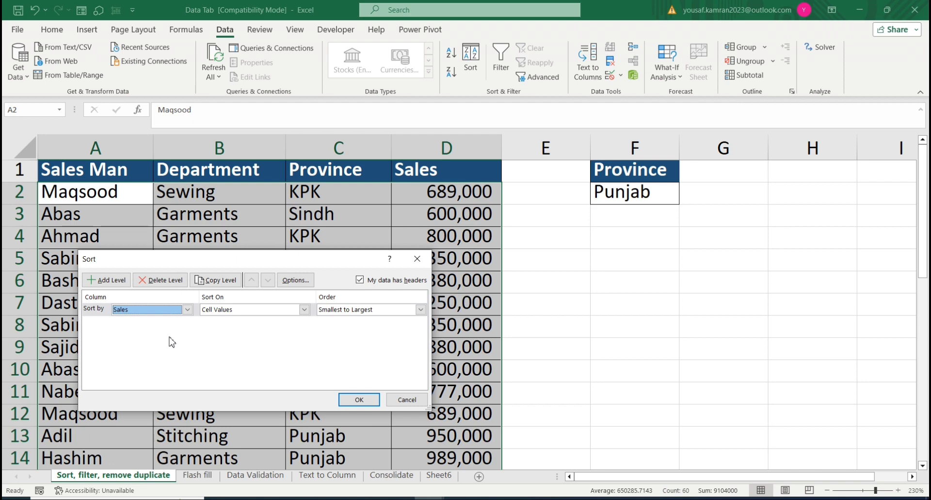
pyautogui.click(420, 310)
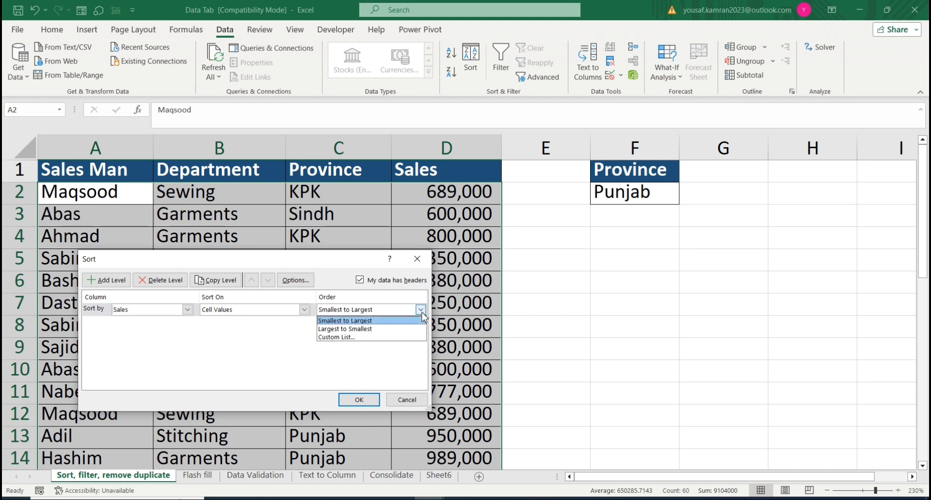
pyautogui.click(421, 313)
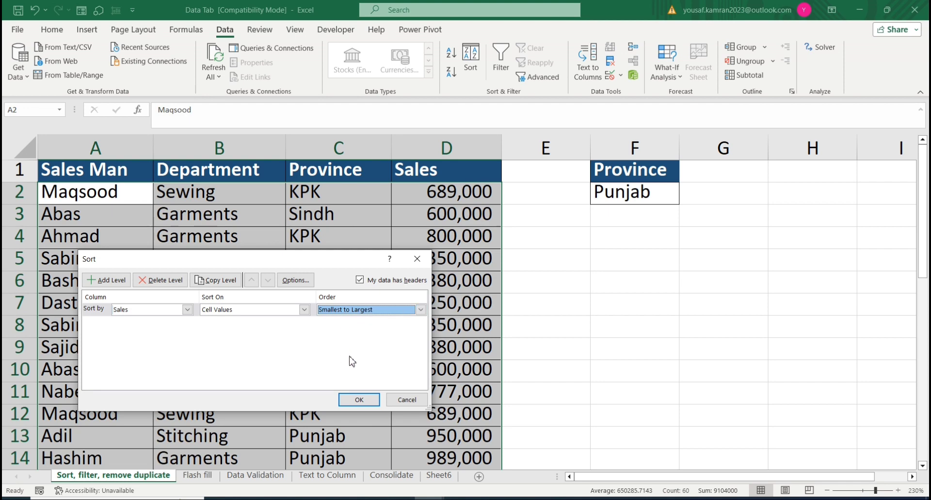
pyautogui.click(360, 400)
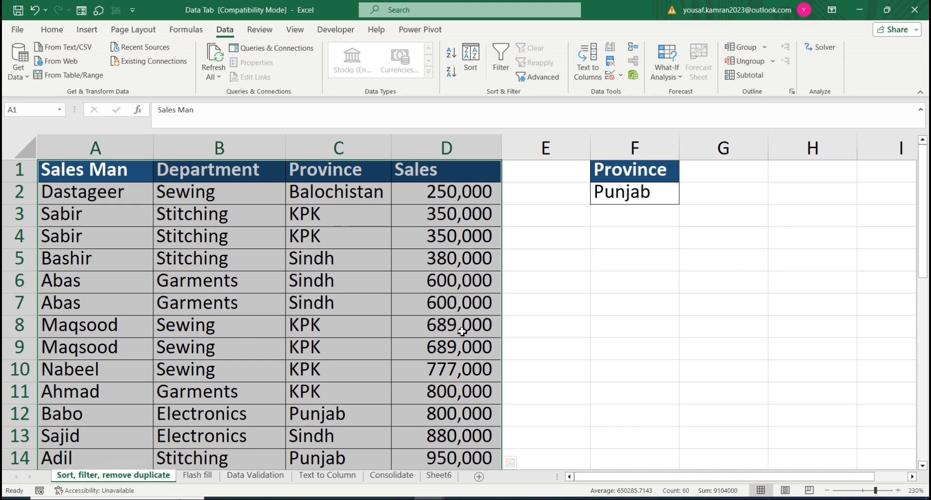
# Step: Add a second sort level on Sales Man, A to Z, beneath the Sales level and apply the sort
pyautogui.click(473, 70)
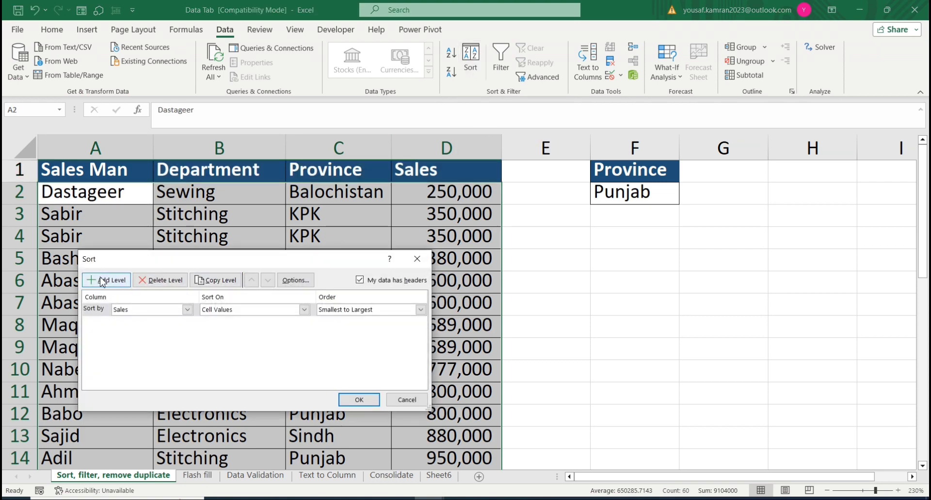
pyautogui.click(111, 282)
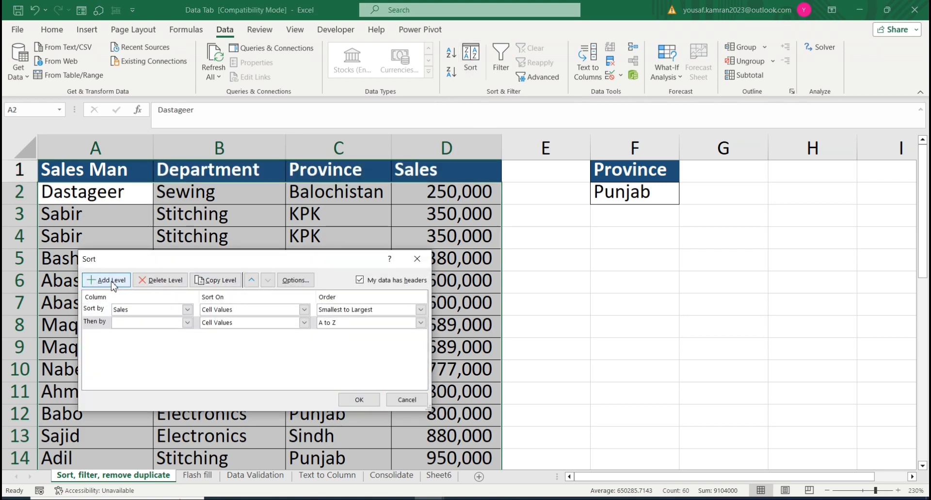
pyautogui.click(187, 323)
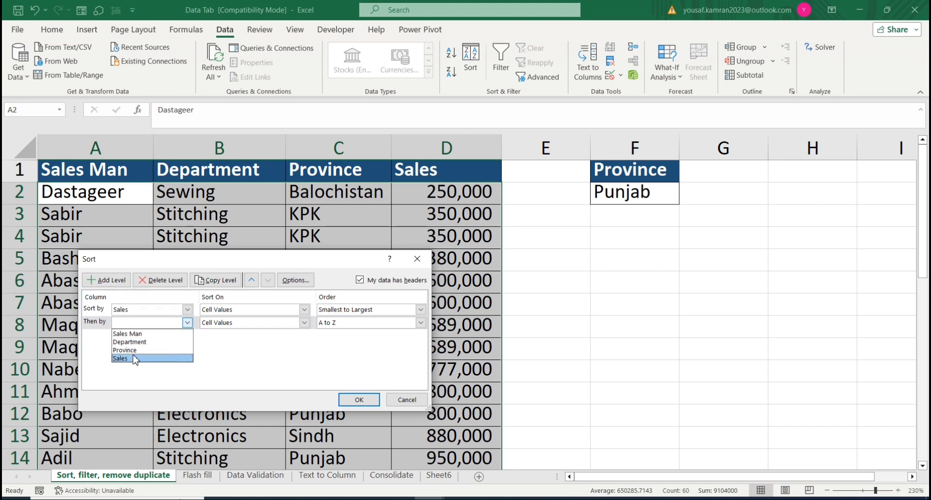
pyautogui.click(138, 334)
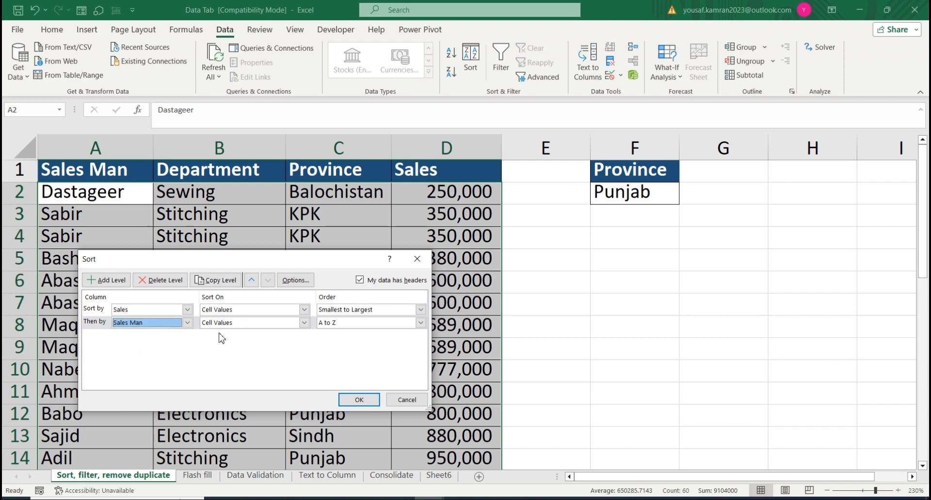
pyautogui.click(359, 401)
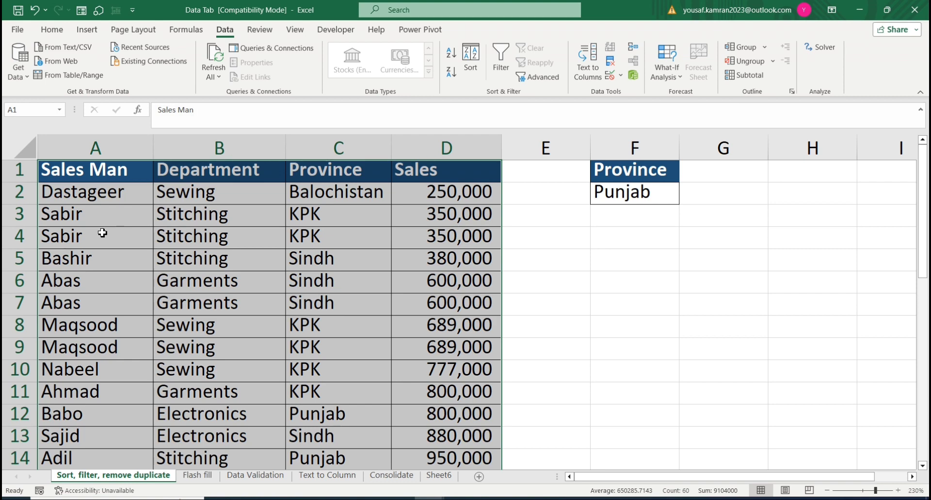
# Step: Review the sort levels and the case and orientation options for sorting, leaving without applying changes
pyautogui.click(471, 61)
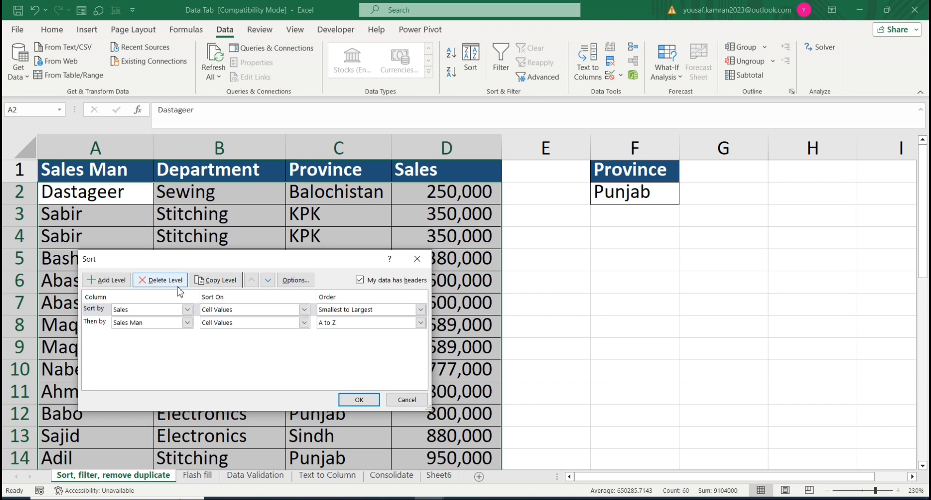
pyautogui.click(296, 282)
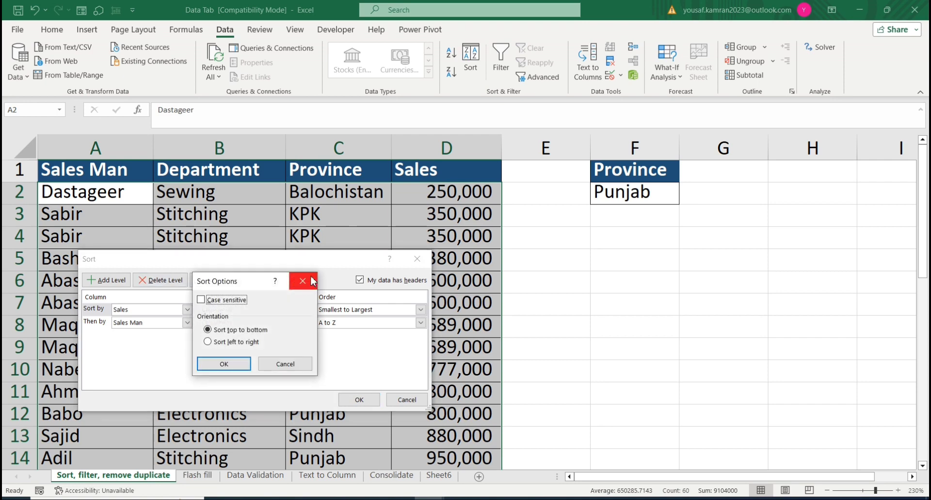
pyautogui.click(302, 281)
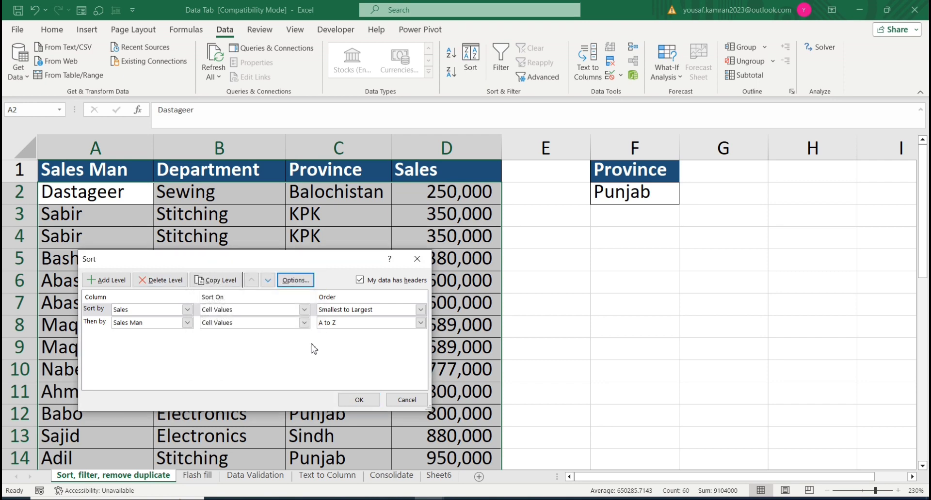
pyautogui.click(406, 400)
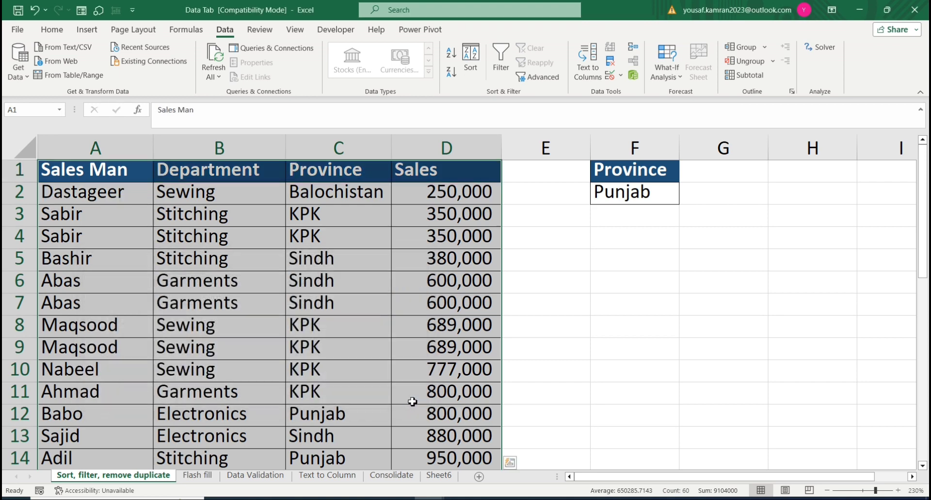
# Step: Turn on filtering for the sales table and filter the Sales Man column to only the first listed name
pyautogui.click(495, 65)
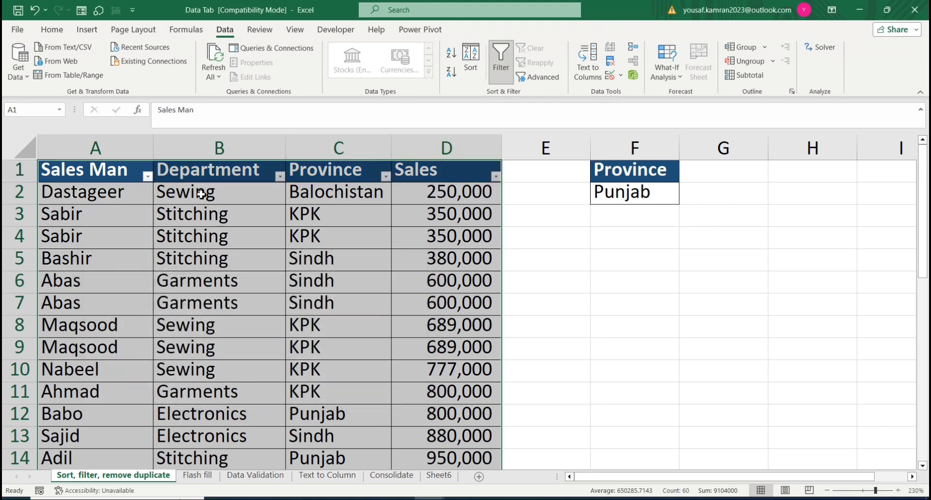
pyautogui.click(147, 178)
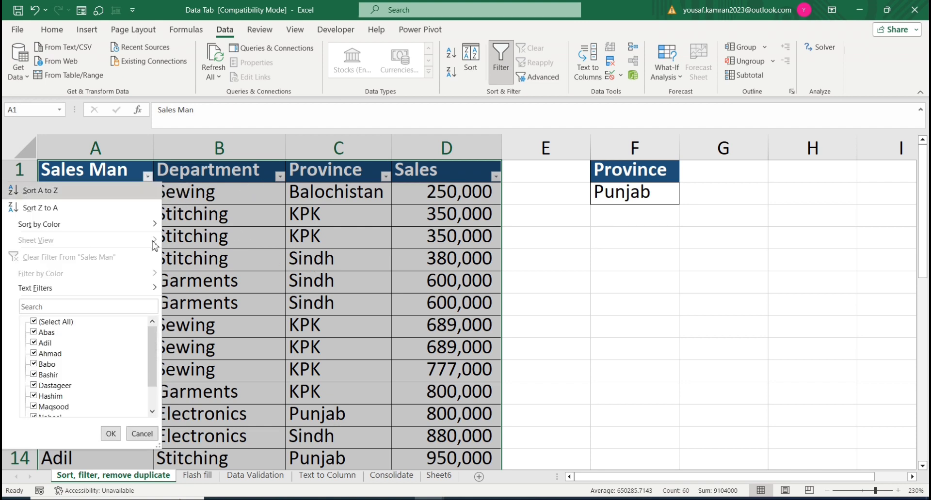
pyautogui.click(47, 321)
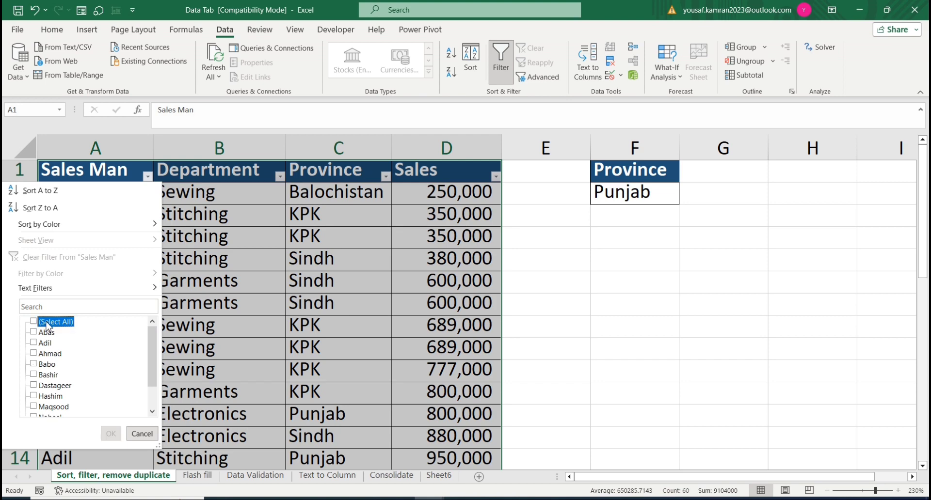
pyautogui.click(46, 322)
pyautogui.click(34, 321)
pyautogui.click(33, 332)
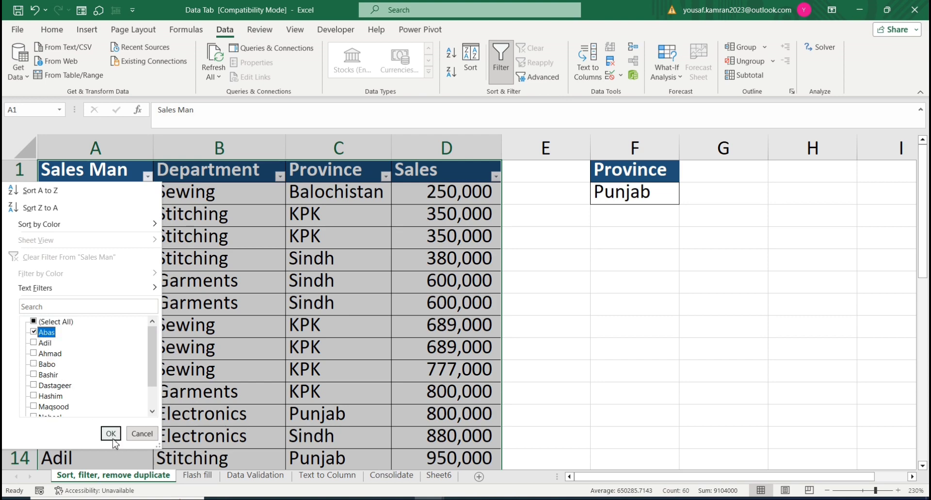
pyautogui.click(111, 433)
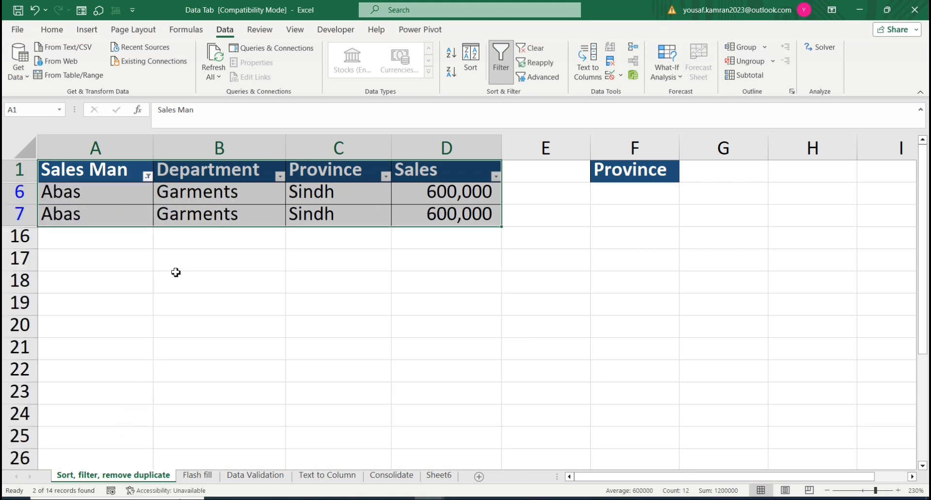
# Step: Show all sales men again by reselecting every name in the Sales Man column filter
pyautogui.click(147, 176)
pyautogui.click(34, 321)
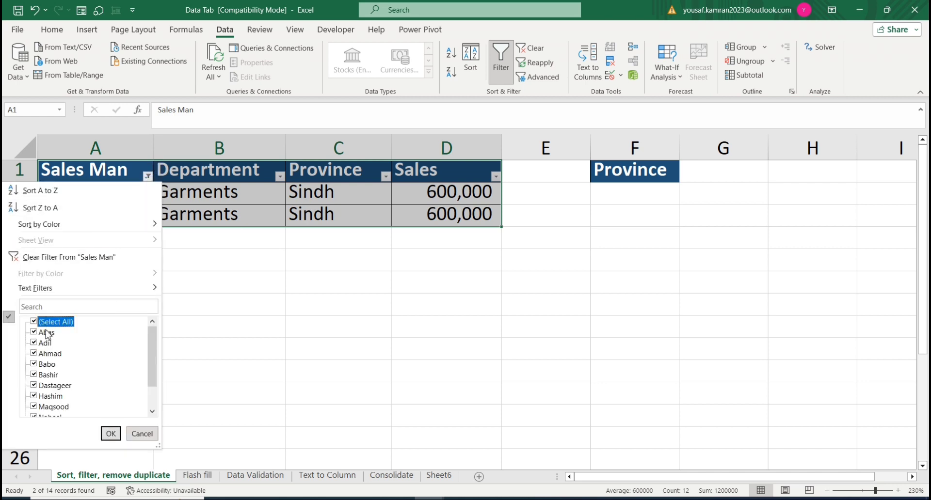
pyautogui.click(110, 434)
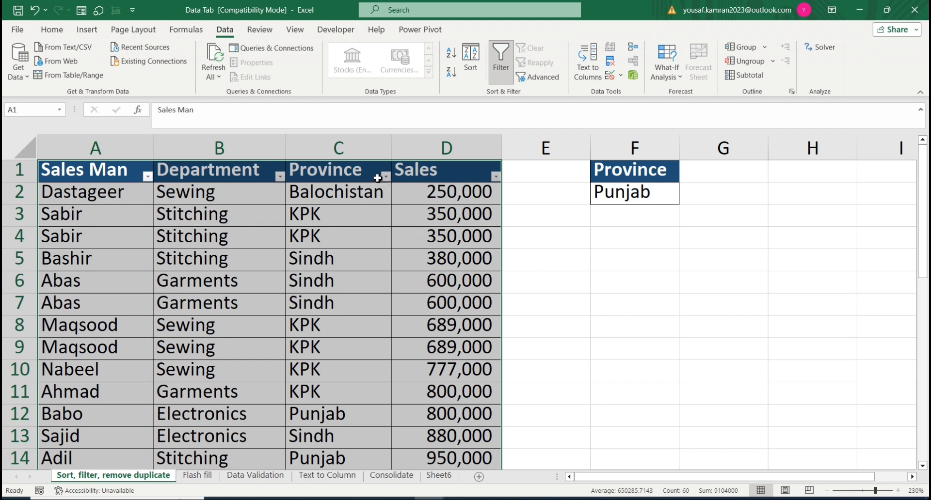
# Step: Filter the Province column of the sales table to only Balochistan
pyautogui.click(378, 176)
pyautogui.click(385, 177)
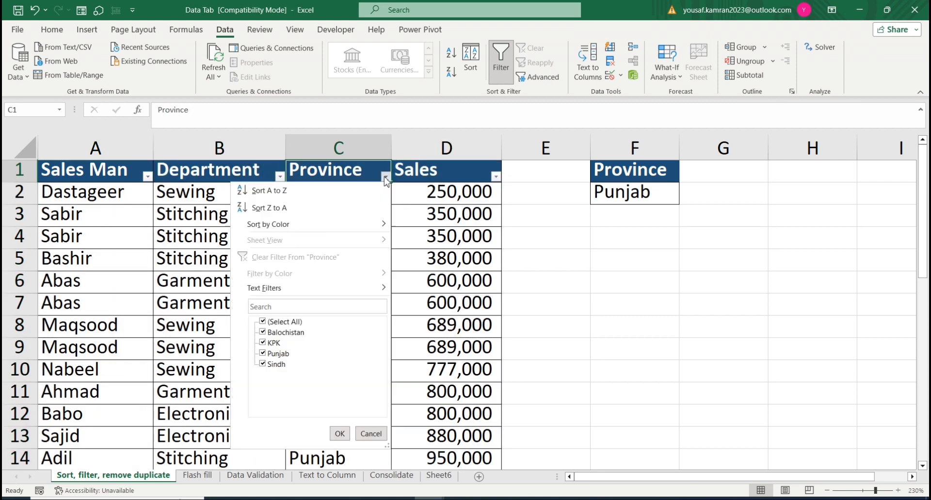
pyautogui.click(288, 332)
pyautogui.click(277, 323)
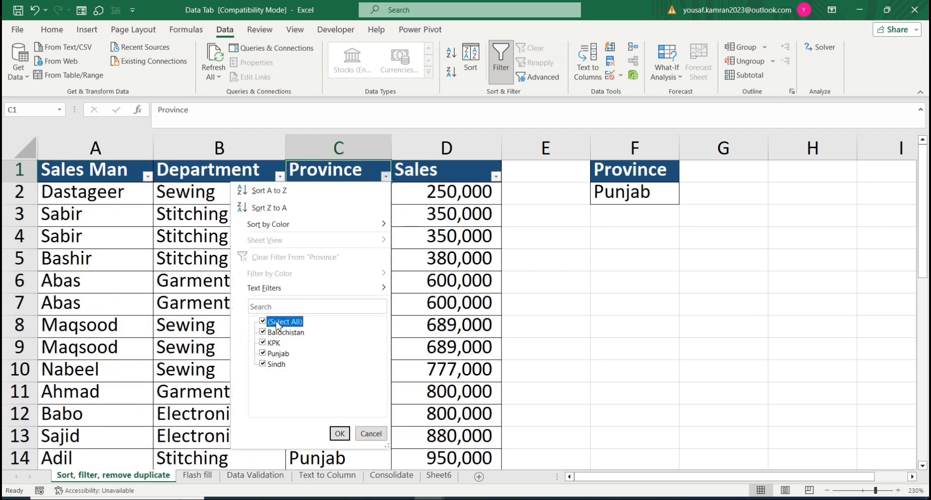
pyautogui.click(271, 323)
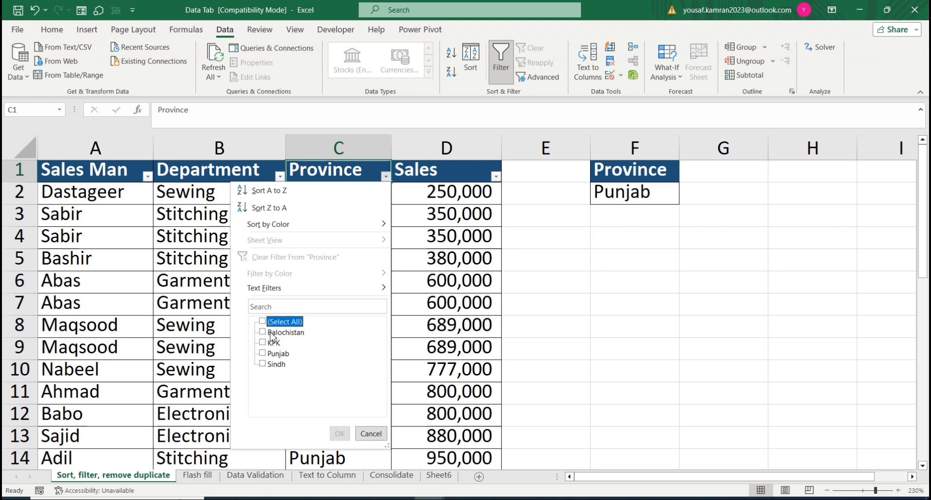
pyautogui.click(272, 334)
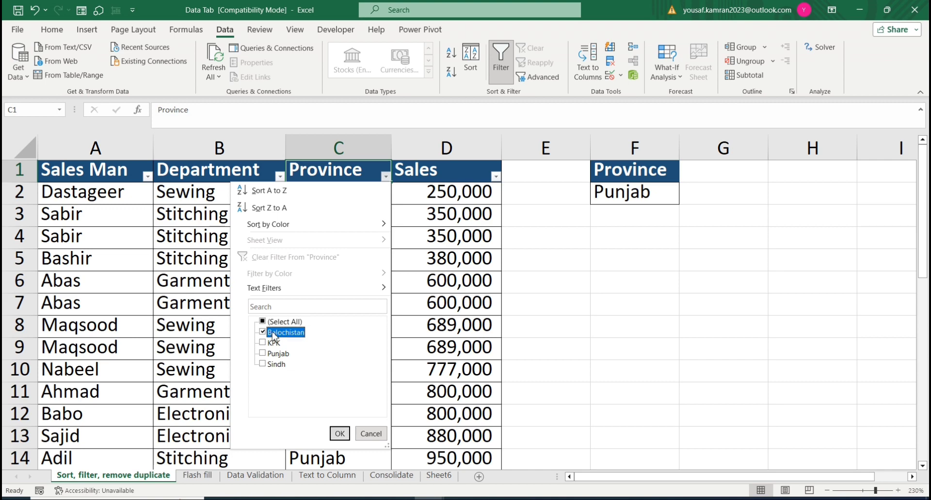
pyautogui.click(340, 434)
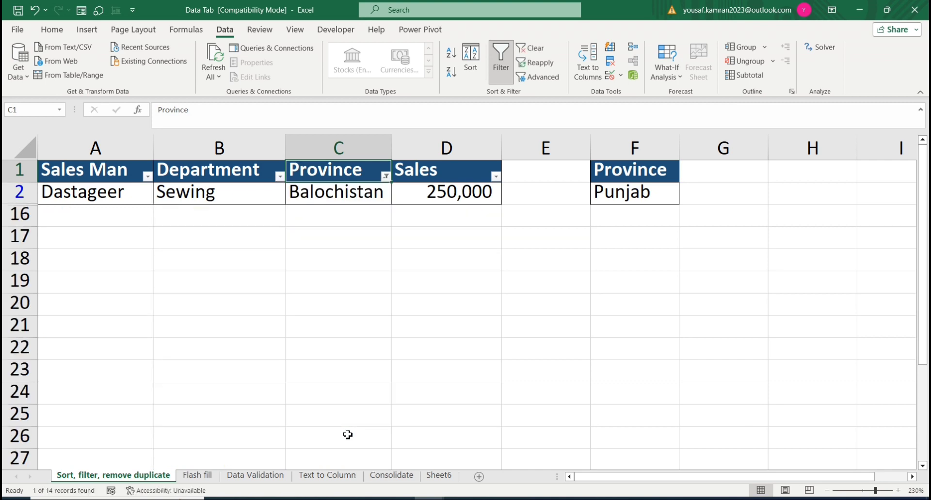
# Step: Reselect all values in the Province filter to restore the full sales table
pyautogui.click(385, 177)
pyautogui.click(288, 322)
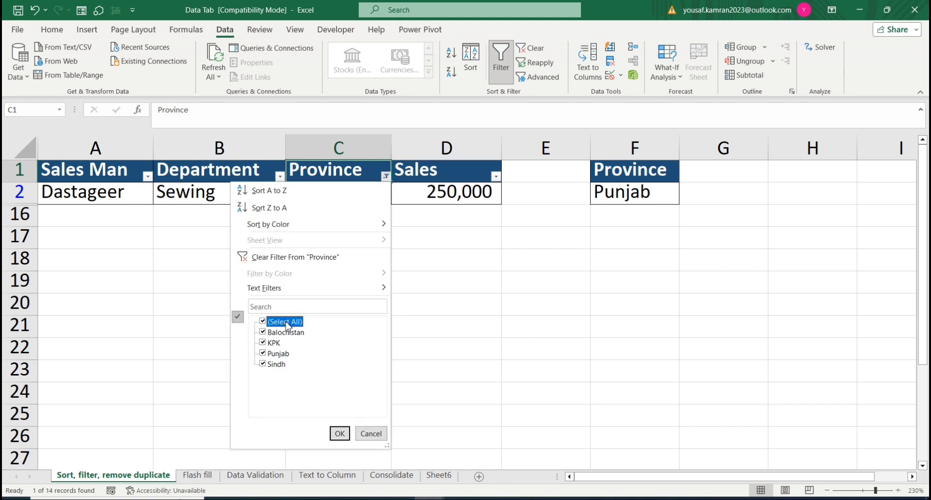
pyautogui.click(345, 432)
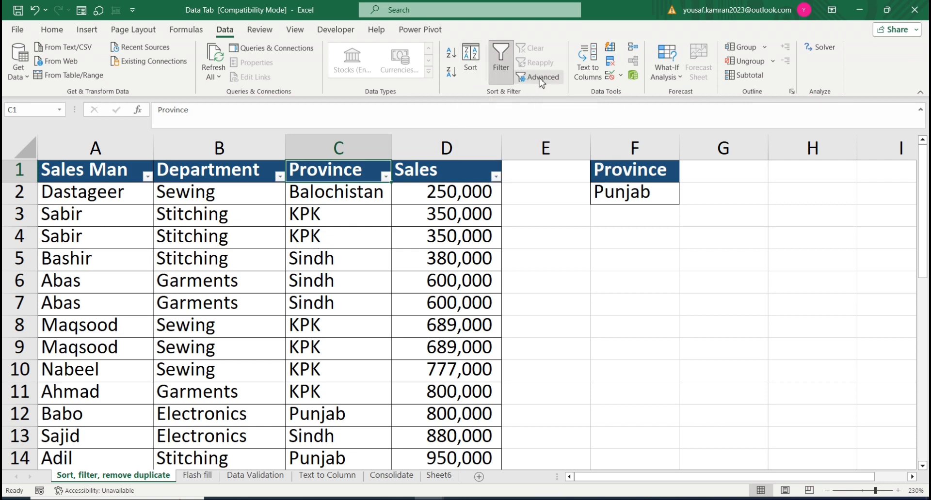
pyautogui.click(373, 282)
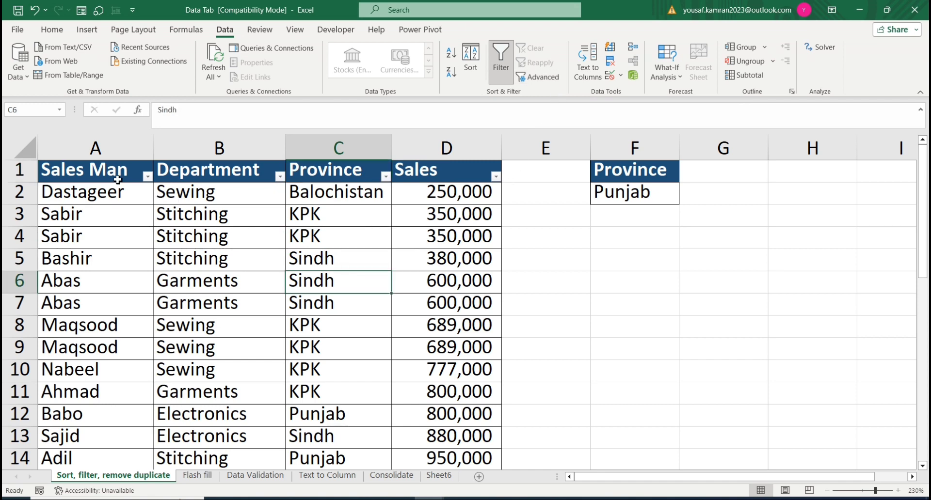
pyautogui.moveTo(98, 177); pyautogui.dragTo(456, 417)
pyautogui.scroll(1, 492, 178)
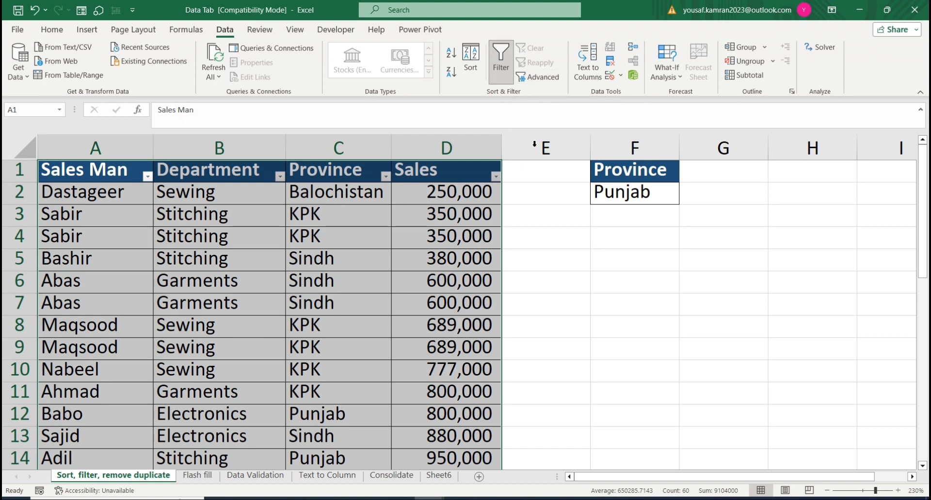
pyautogui.click(542, 254)
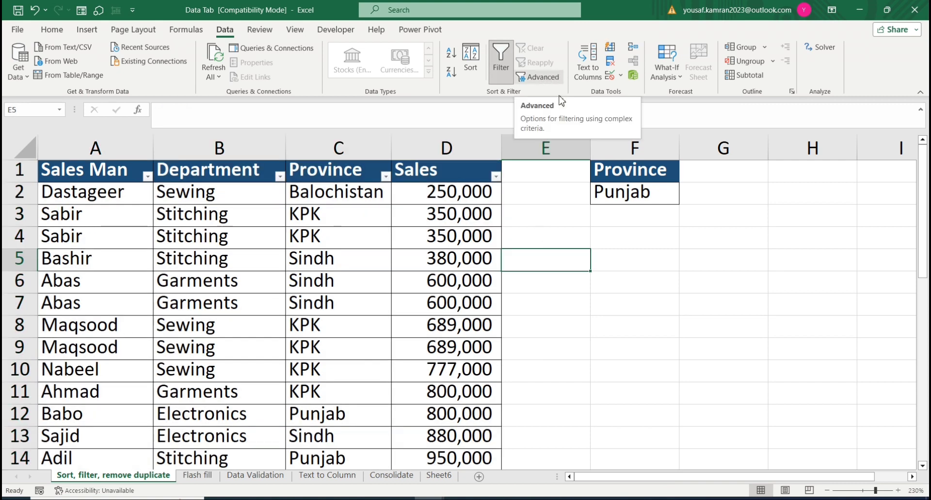
pyautogui.click(617, 191)
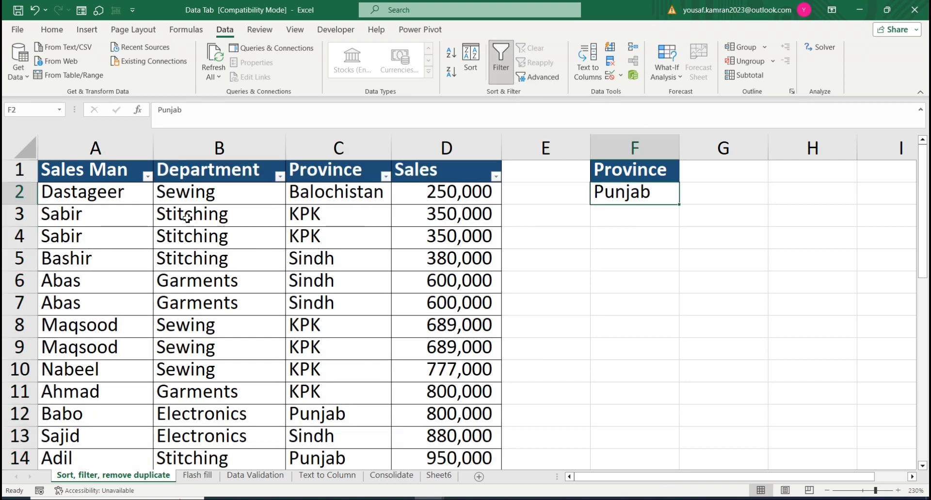
# Step: Filter the Department column of the sales table to only Stitching
pyautogui.click(281, 178)
pyautogui.click(177, 322)
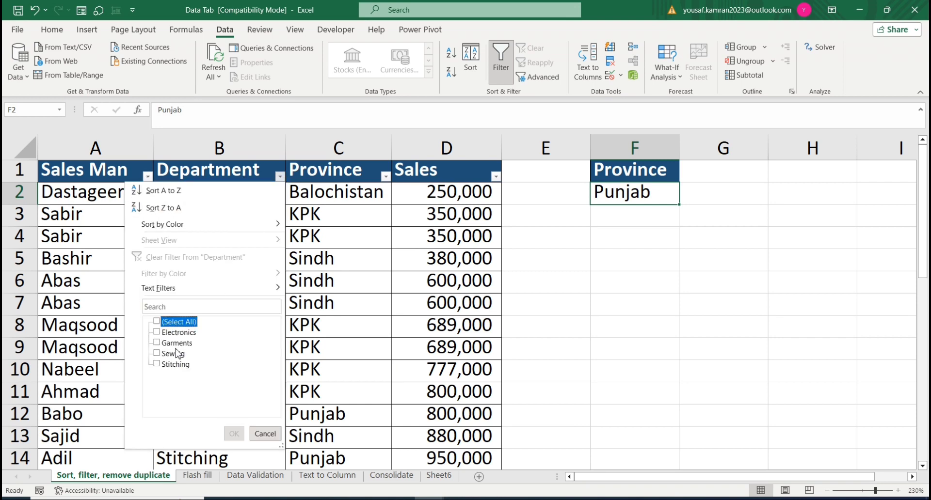
pyautogui.click(172, 364)
pyautogui.click(234, 433)
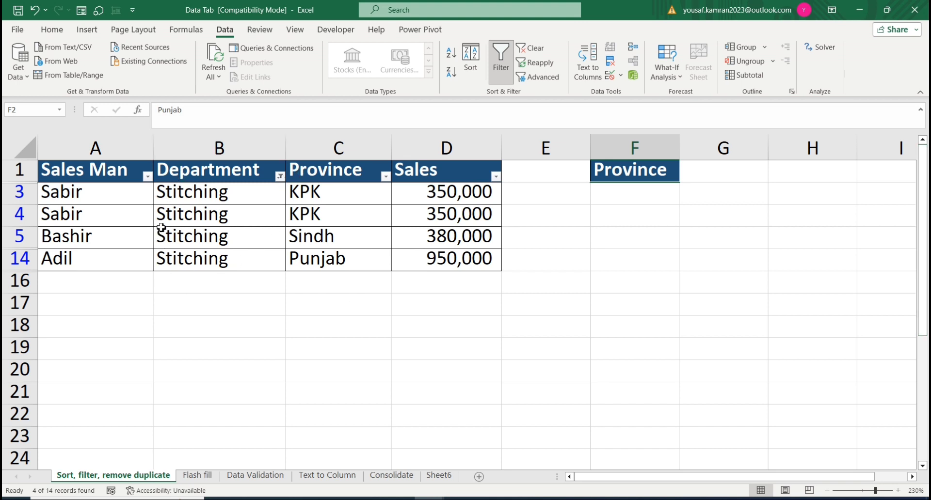
# Step: Reselect all departments in the Department filter to restore the full sales table
pyautogui.click(280, 177)
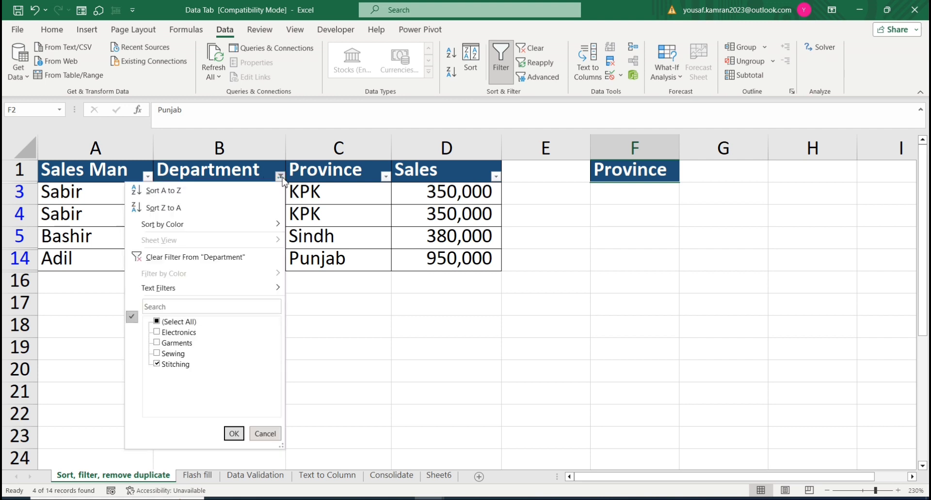
pyautogui.click(159, 322)
pyautogui.click(234, 433)
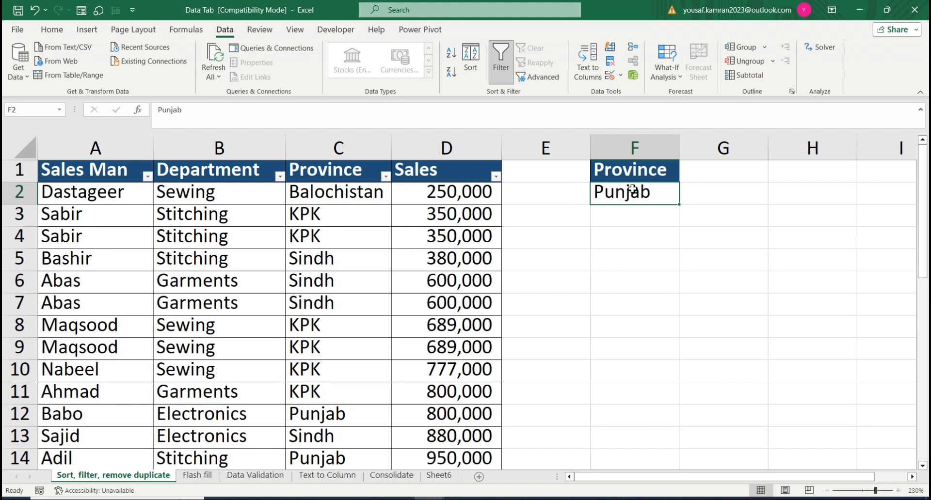
# Step: Compare the Province criterion in column F with the Province column of the sales table
pyautogui.click(631, 173)
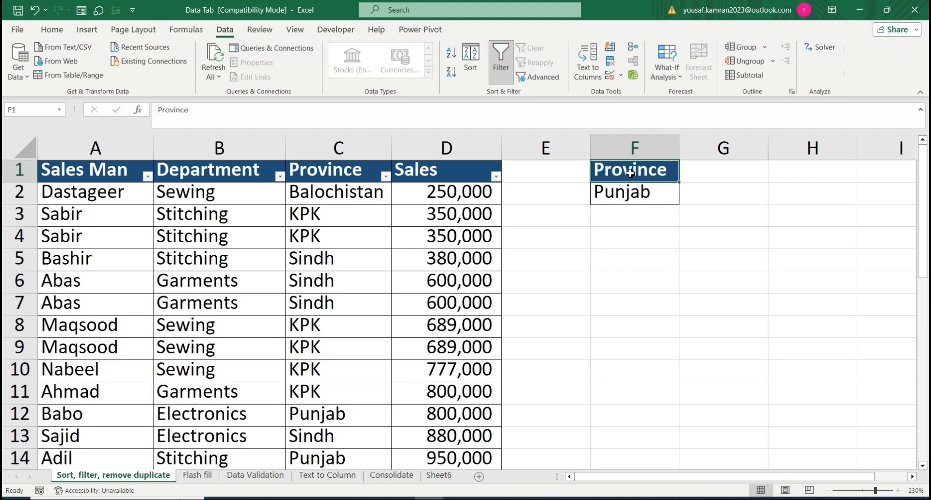
pyautogui.click(346, 174)
pyautogui.click(326, 281)
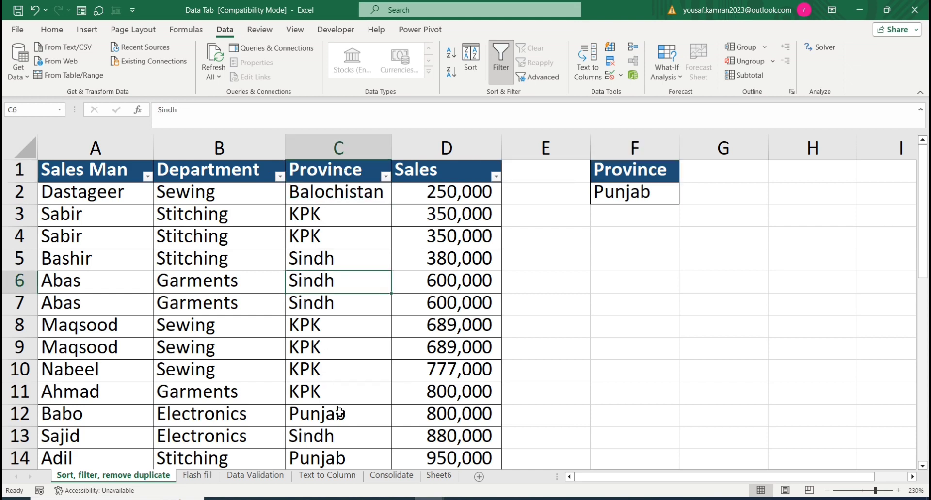
pyautogui.click(346, 433)
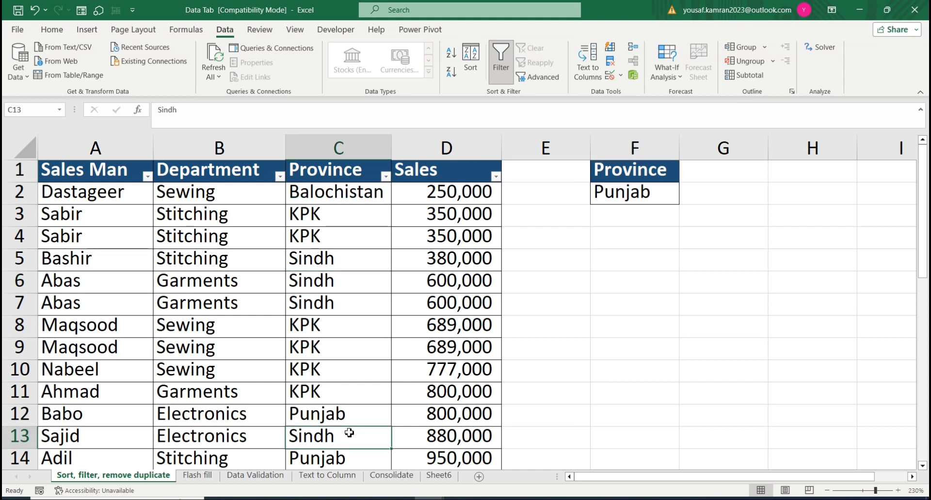
pyautogui.click(640, 212)
pyautogui.click(650, 236)
pyautogui.click(658, 261)
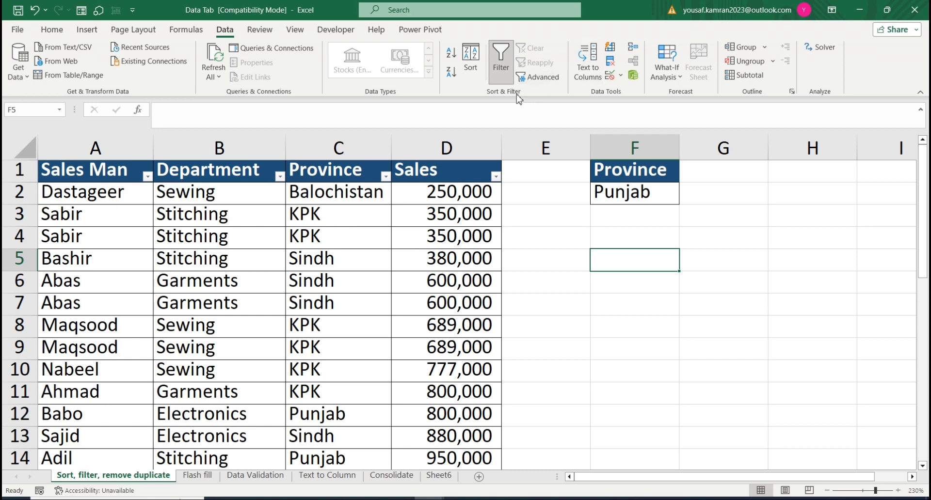
# Step: Start an Advanced Filter and set its list range to the sales table, A1:D15
pyautogui.click(538, 77)
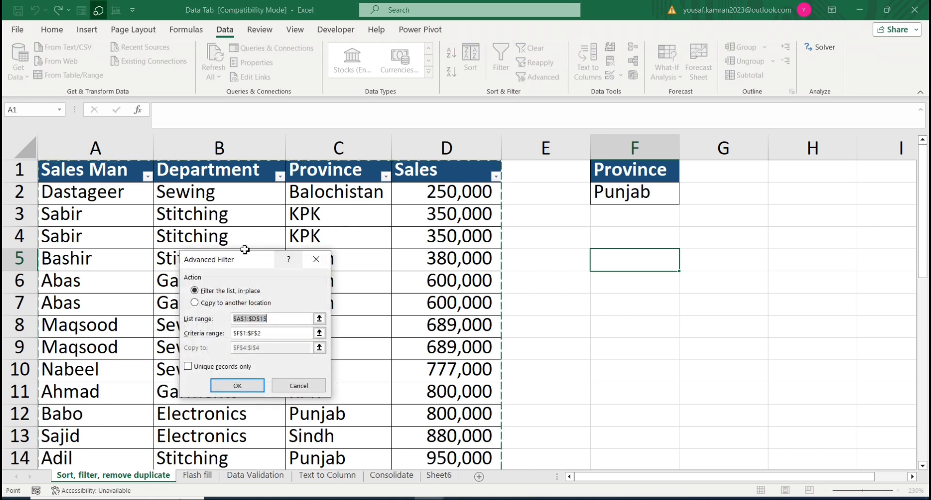
pyautogui.moveTo(245, 250); pyautogui.dragTo(735, 236)
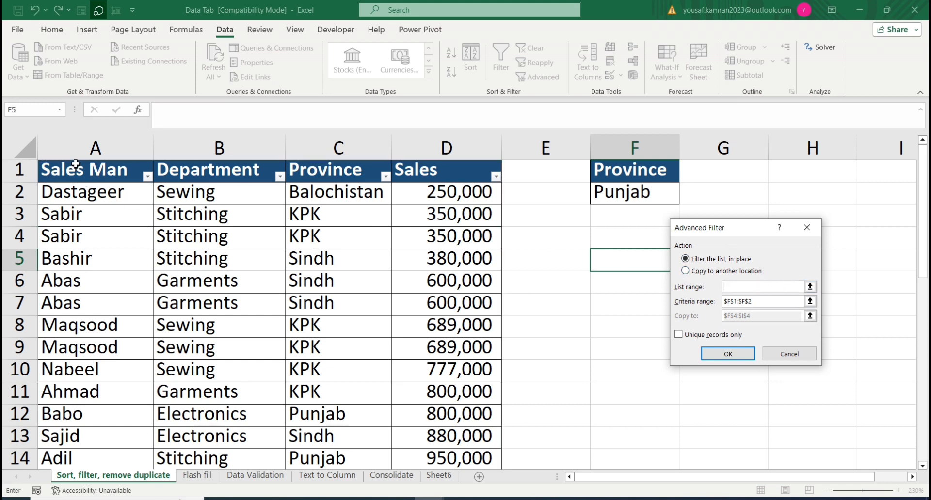
pyautogui.moveTo(77, 166); pyautogui.dragTo(499, 424)
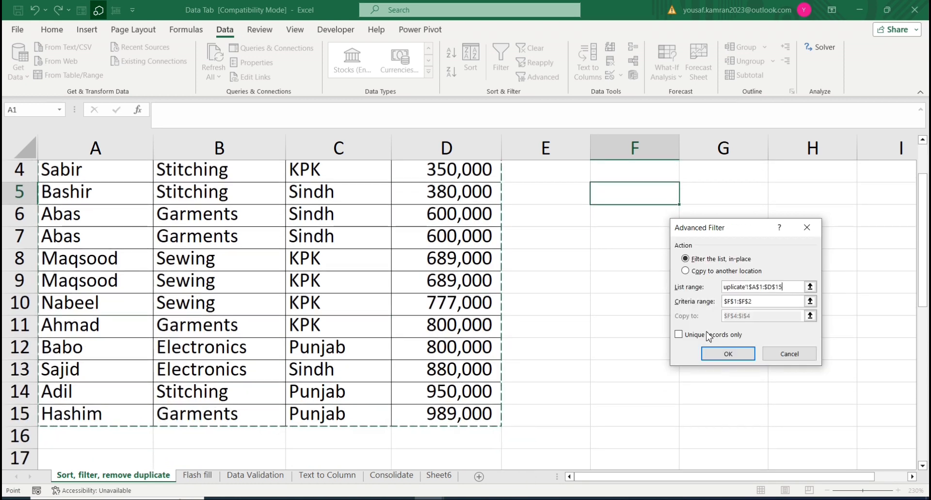
# Step: Set the criteria range to F1:F2 and run the Advanced Filter, copying the matching records to F4:I4
pyautogui.doubleClick(767, 303)
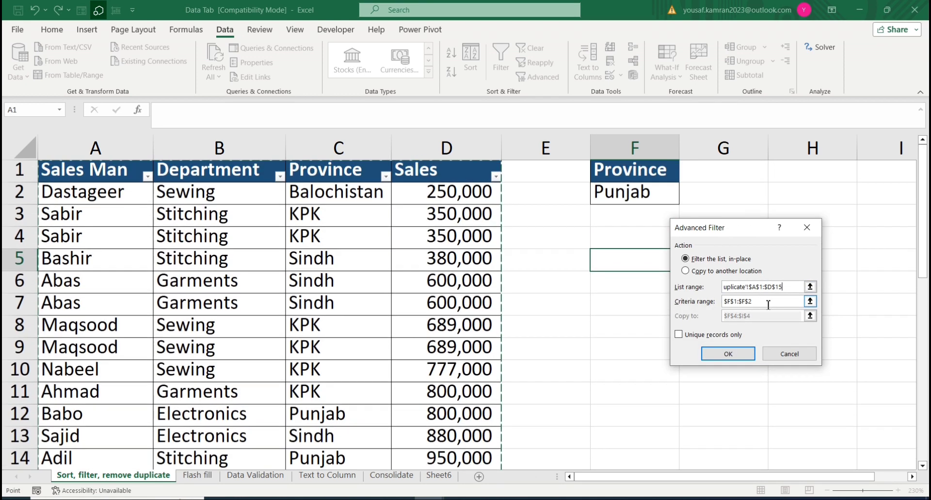
pyautogui.click(707, 308)
pyautogui.press('BackSpace')
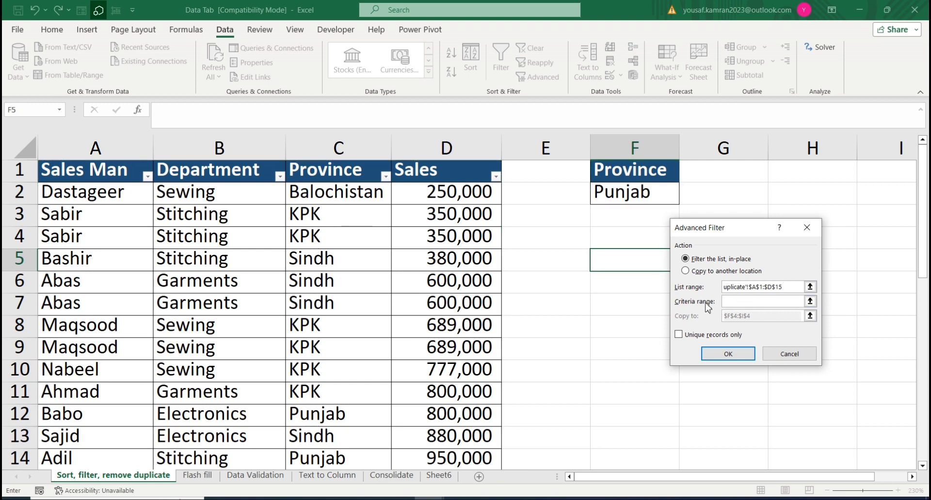
pyautogui.moveTo(623, 167); pyautogui.dragTo(623, 195)
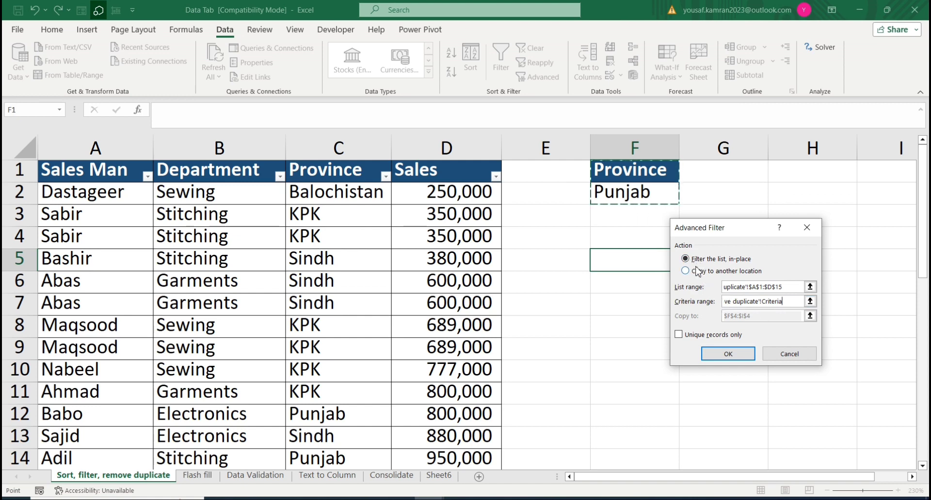
pyautogui.click(710, 275)
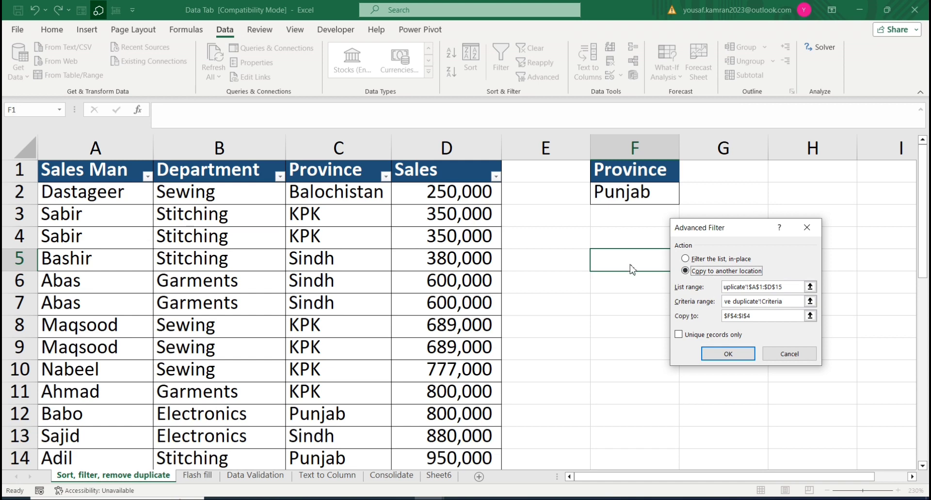
pyautogui.click(737, 357)
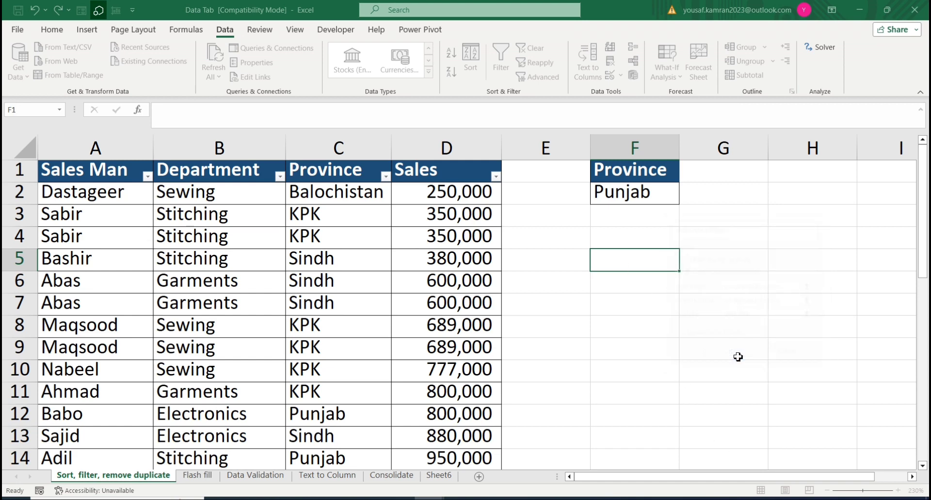
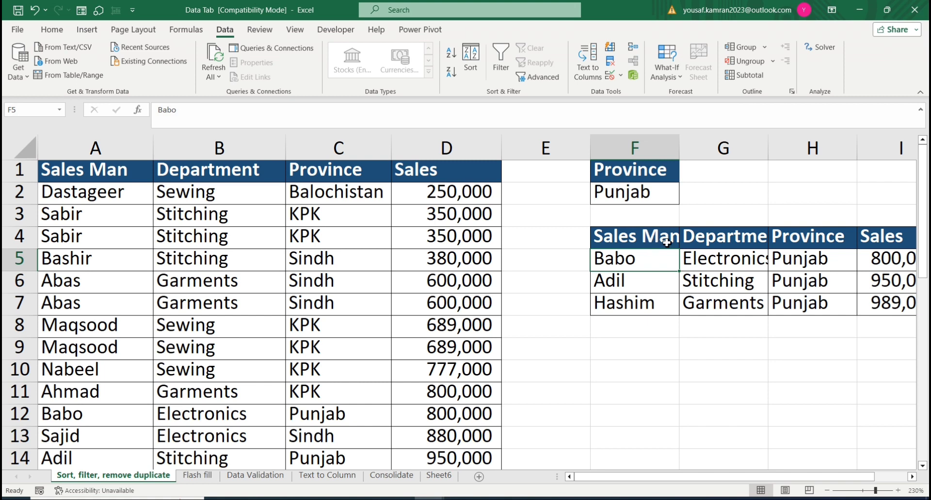
# Step: Switch to the Text to Column sheet and minimise both Excel workbooks to show the desktop
pyautogui.click(585, 324)
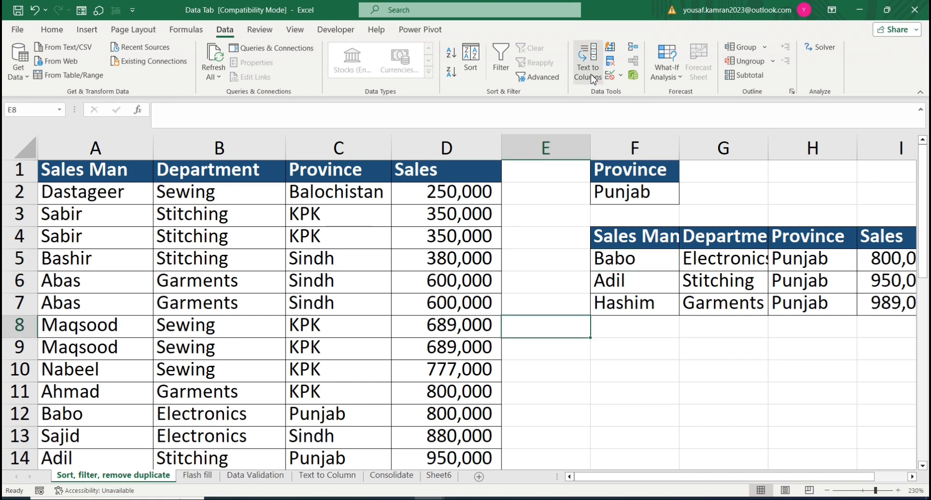
pyautogui.click(310, 478)
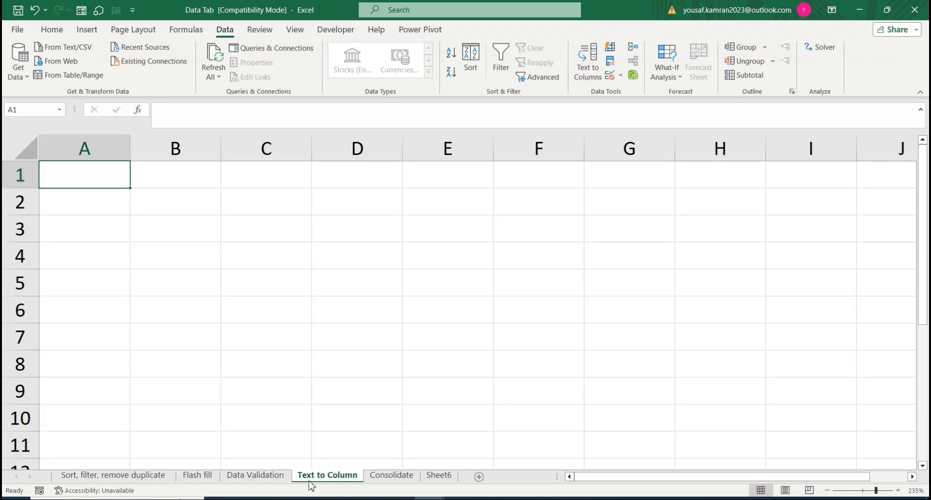
pyautogui.click(859, 12)
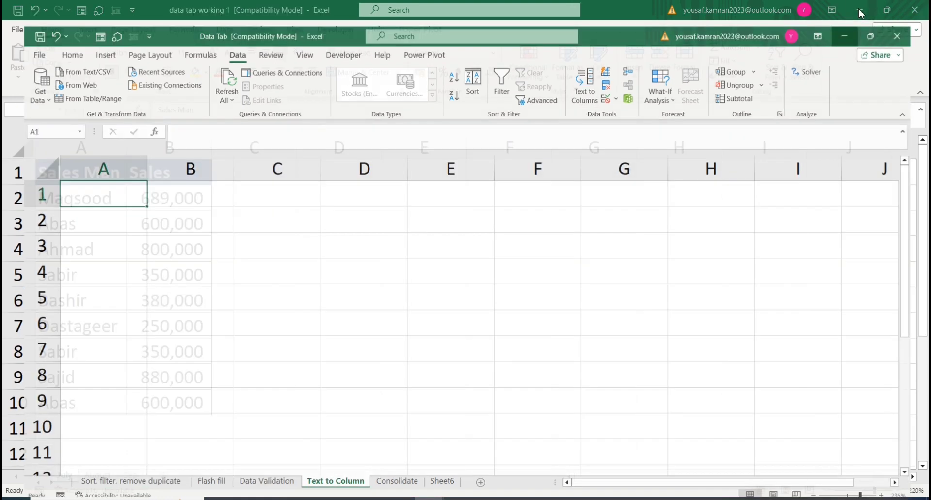
pyautogui.click(859, 10)
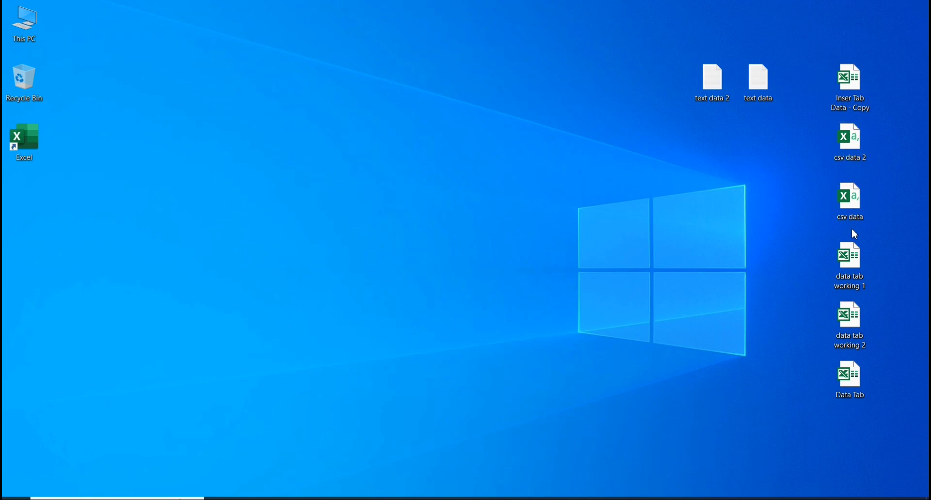
# Step: Open the desktop file text data 2 in Notepad and copy all of its comma-separated employee lines
pyautogui.doubleClick(760, 83)
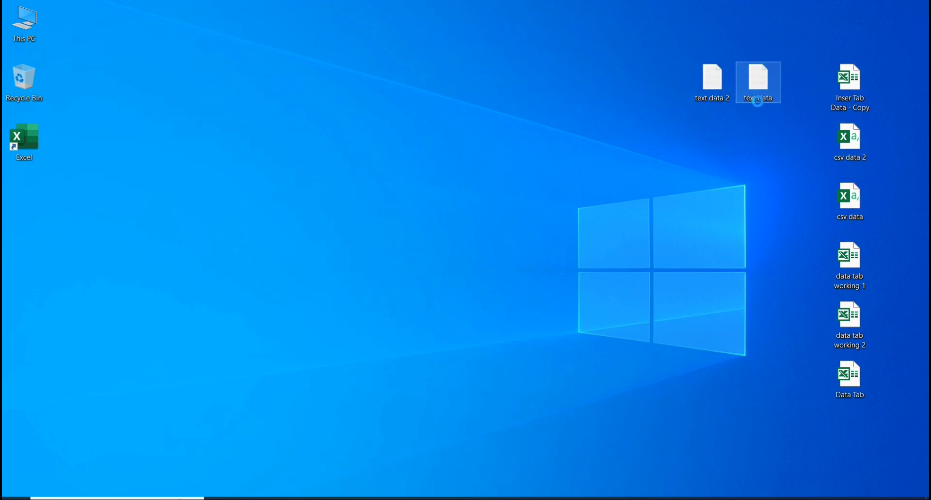
pyautogui.click(740, 71)
pyautogui.doubleClick(716, 79)
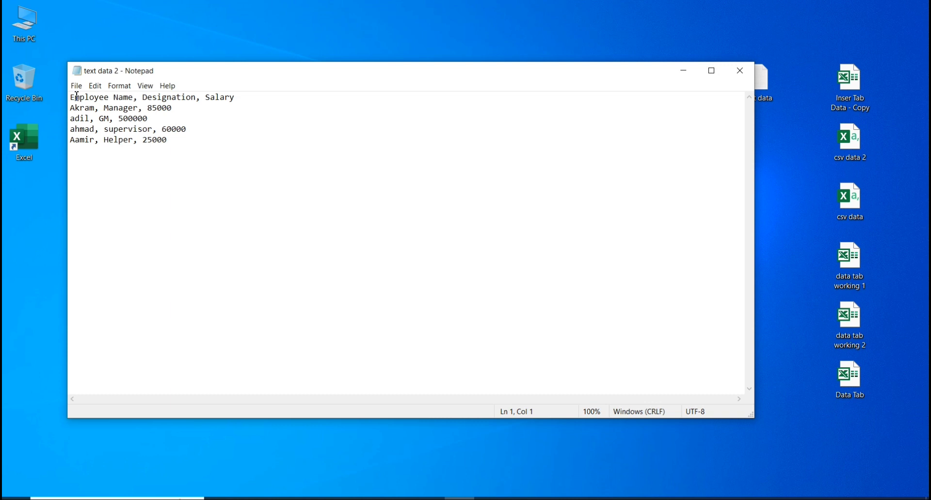
pyautogui.moveTo(101, 105); pyautogui.dragTo(219, 150)
pyautogui.rightClick(149, 136)
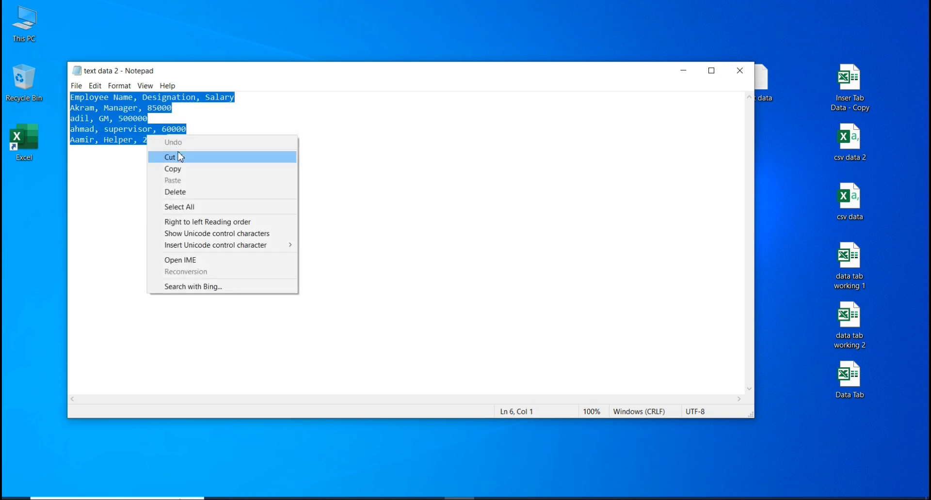
pyautogui.click(180, 168)
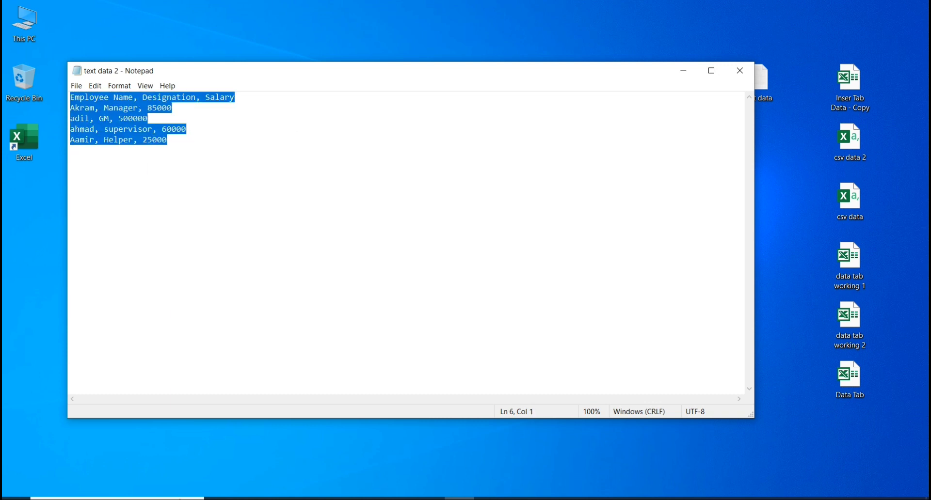
# Step: Return to the Data Tab workbook in Excel and paste the copied text into cell A1 of the Text to Column sheet
pyautogui.moveTo(444, 498)
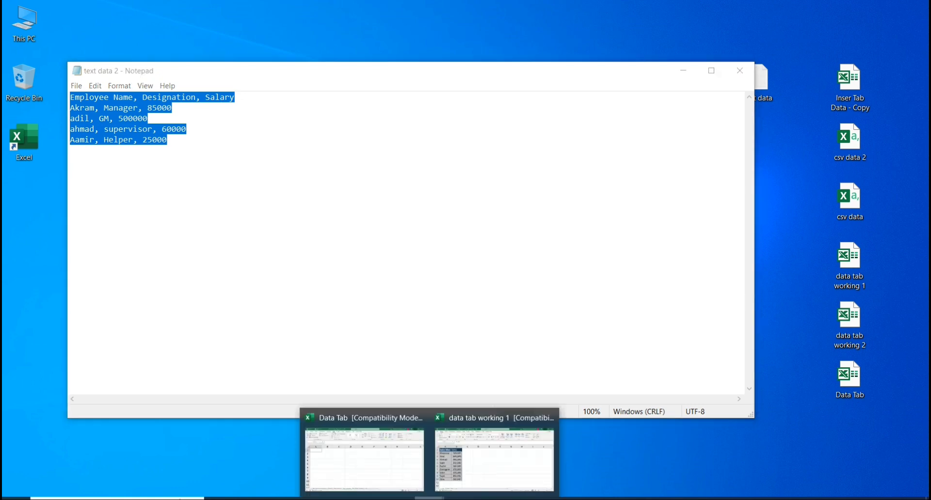
pyautogui.click(401, 485)
pyautogui.rightClick(113, 183)
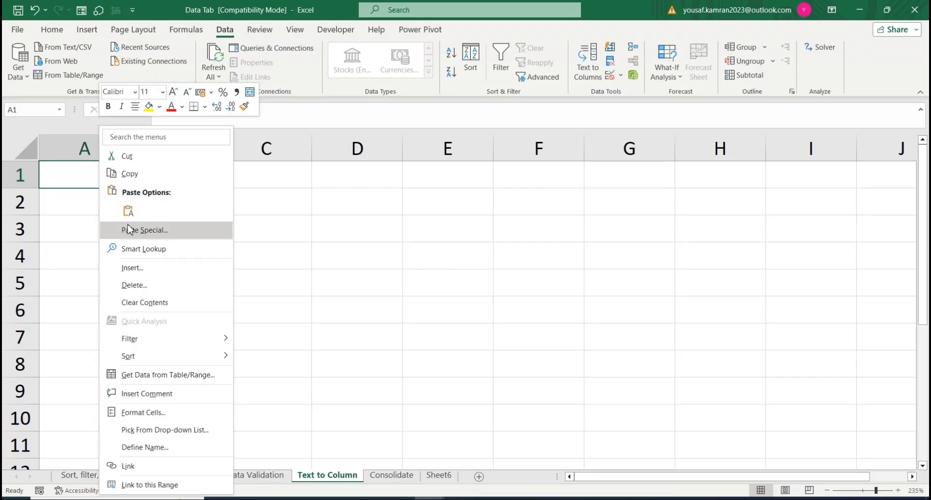
pyautogui.click(128, 211)
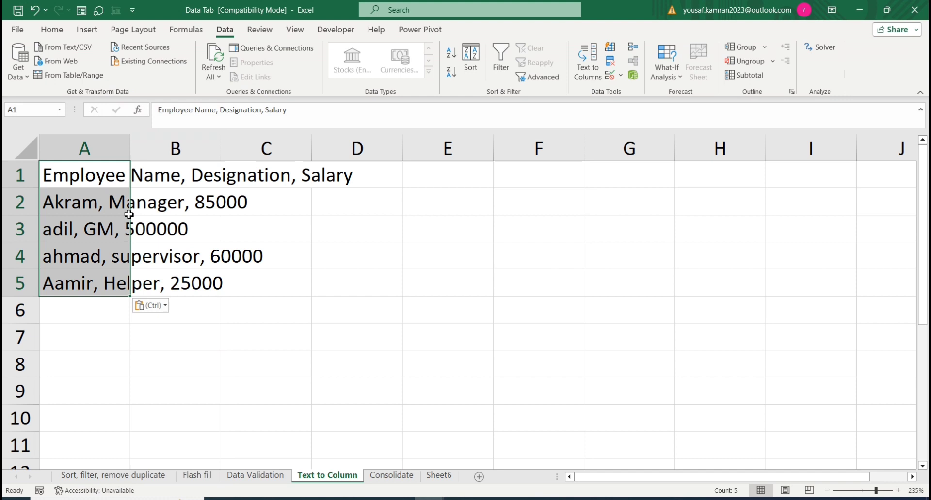
pyautogui.click(177, 230)
pyautogui.click(90, 177)
pyautogui.click(183, 178)
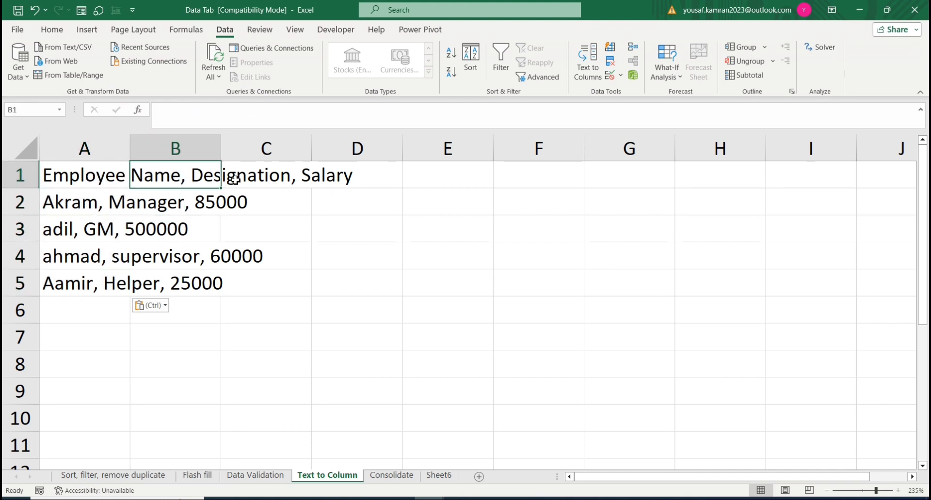
pyautogui.click(311, 184)
pyautogui.click(204, 262)
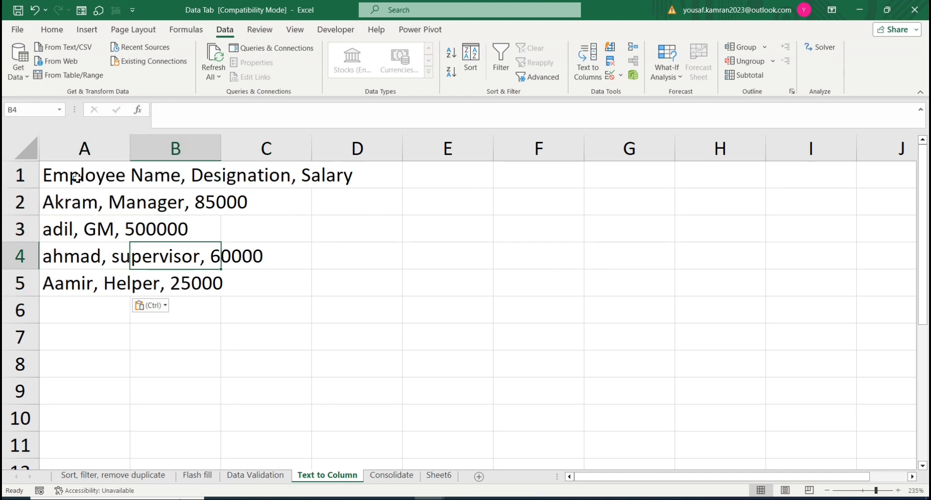
# Step: Split A1:A5 with Text to Columns as delimited data, adding Comma as a delimiter and keeping the General format
pyautogui.moveTo(76, 178); pyautogui.dragTo(100, 285)
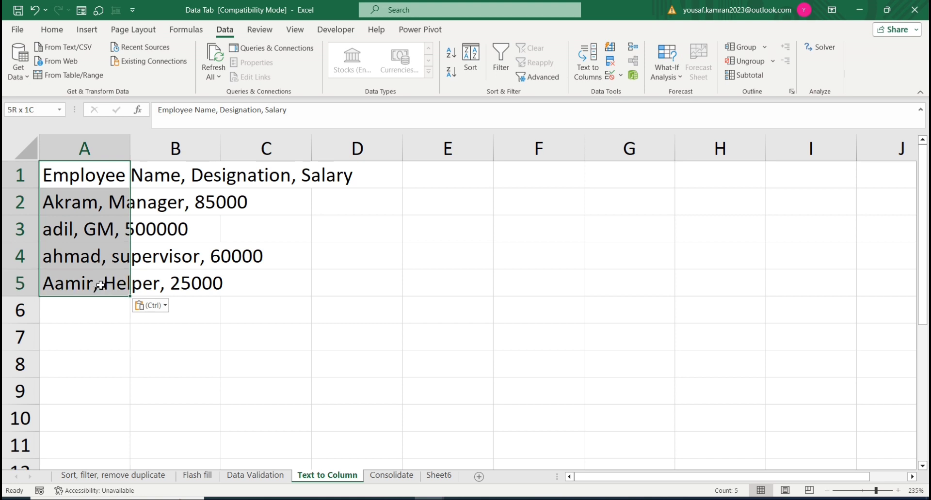
pyautogui.moveTo(101, 285); pyautogui.dragTo(100, 285)
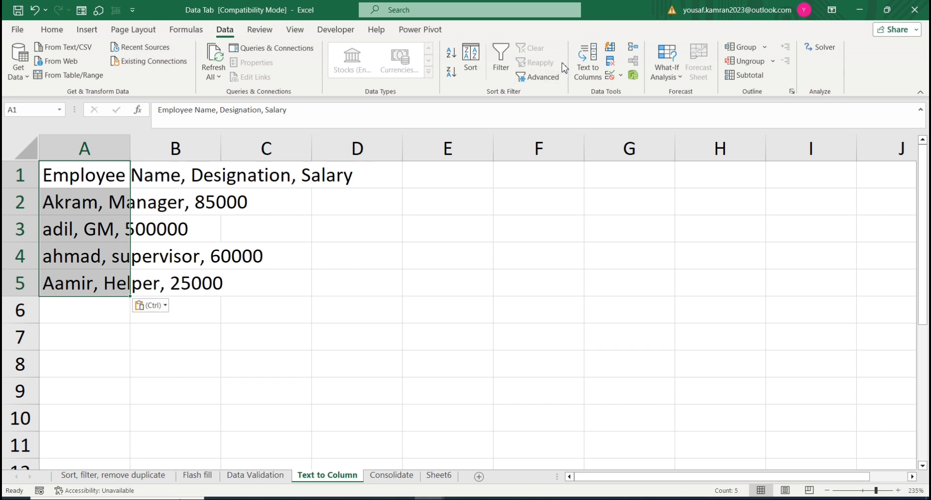
pyautogui.click(592, 62)
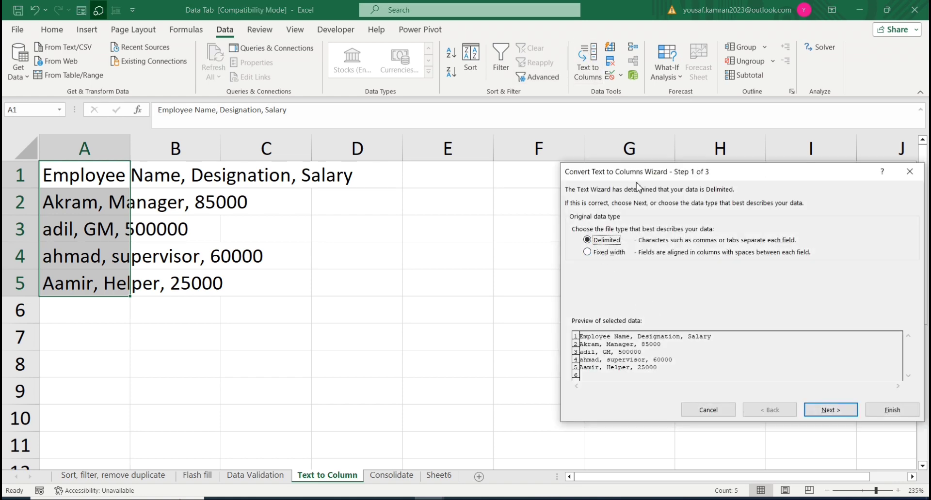
pyautogui.moveTo(637, 175); pyautogui.dragTo(290, 117)
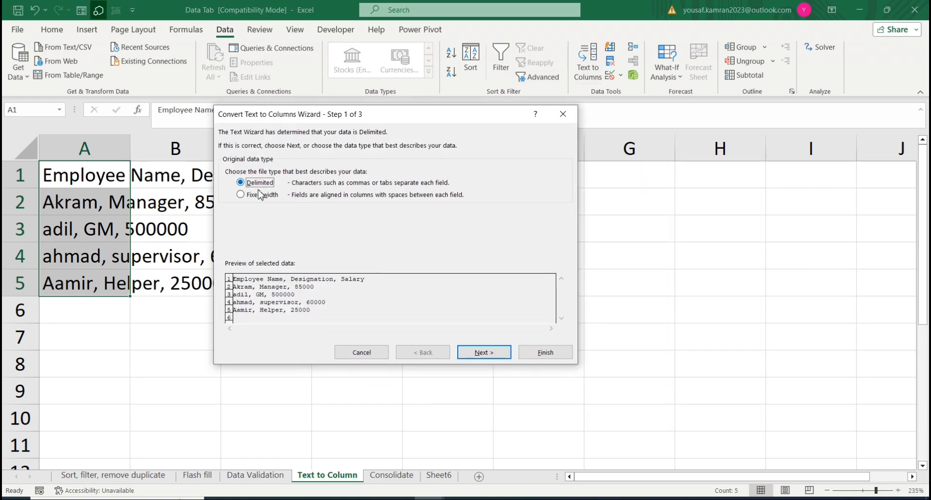
pyautogui.click(483, 352)
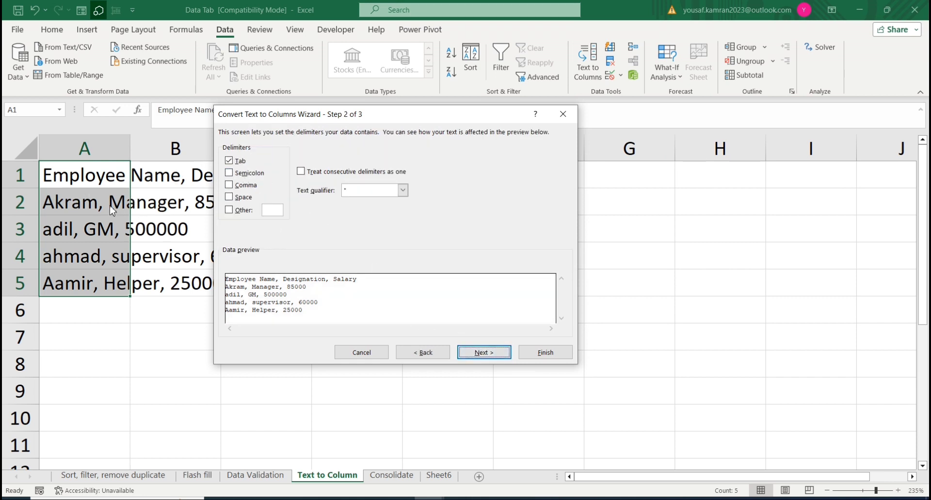
pyautogui.click(237, 188)
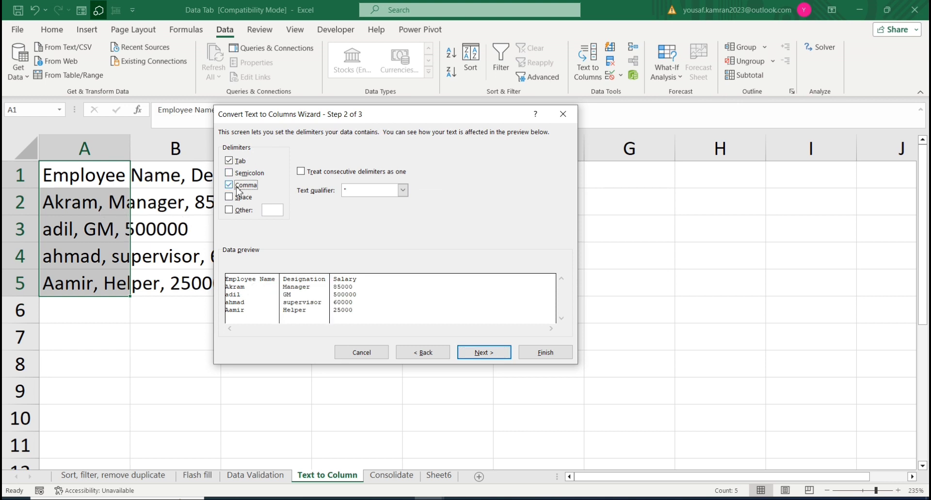
pyautogui.click(484, 351)
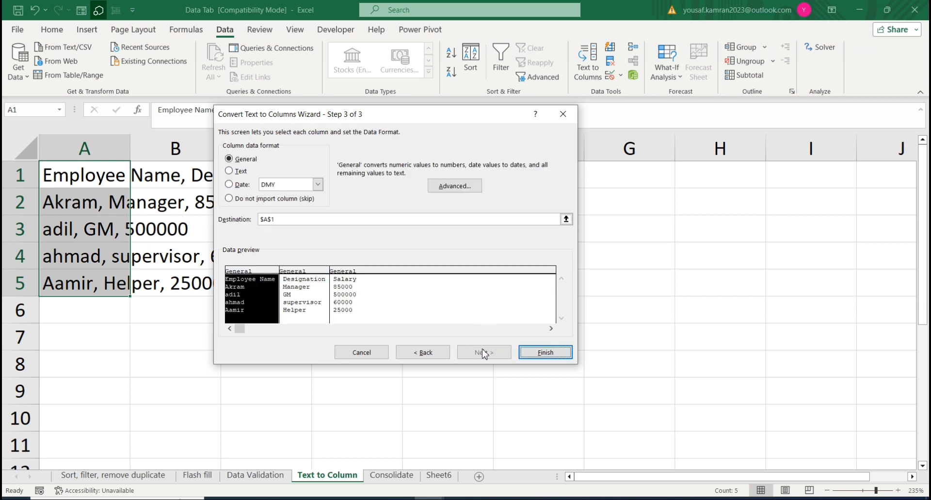
pyautogui.click(555, 357)
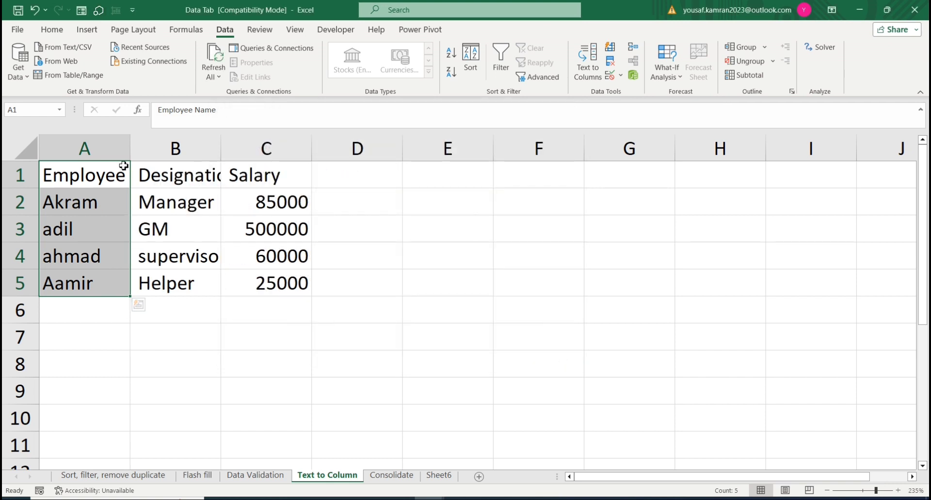
# Step: Autofit the widths of columns A, B and C to the employee data
pyautogui.moveTo(123, 166); pyautogui.dragTo(305, 268)
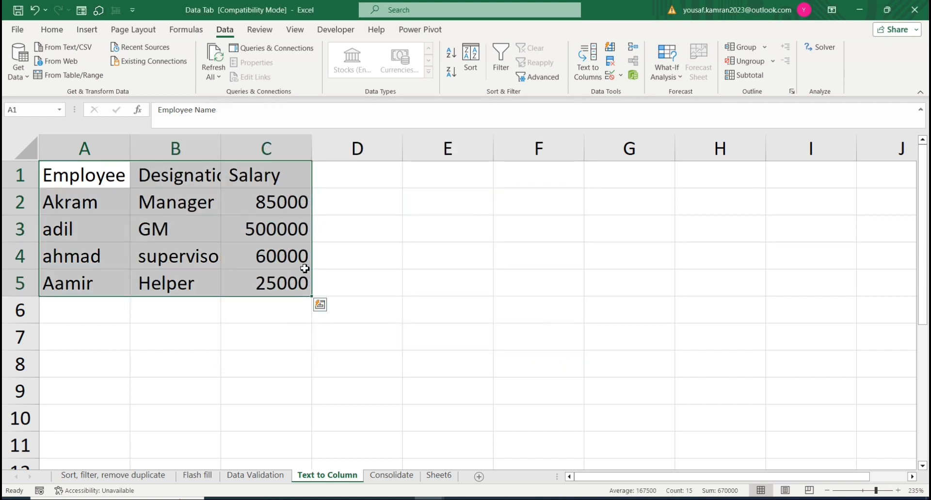
pyautogui.doubleClick(313, 145)
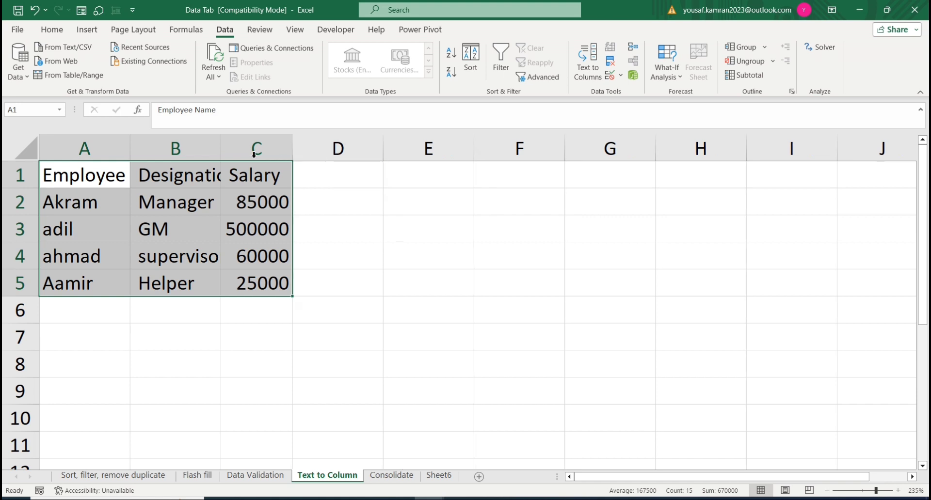
pyautogui.doubleClick(222, 149)
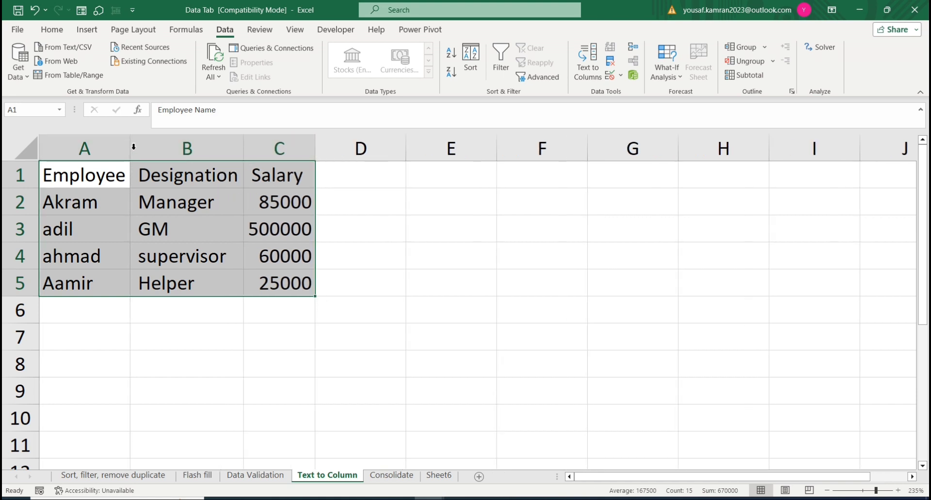
pyautogui.doubleClick(133, 146)
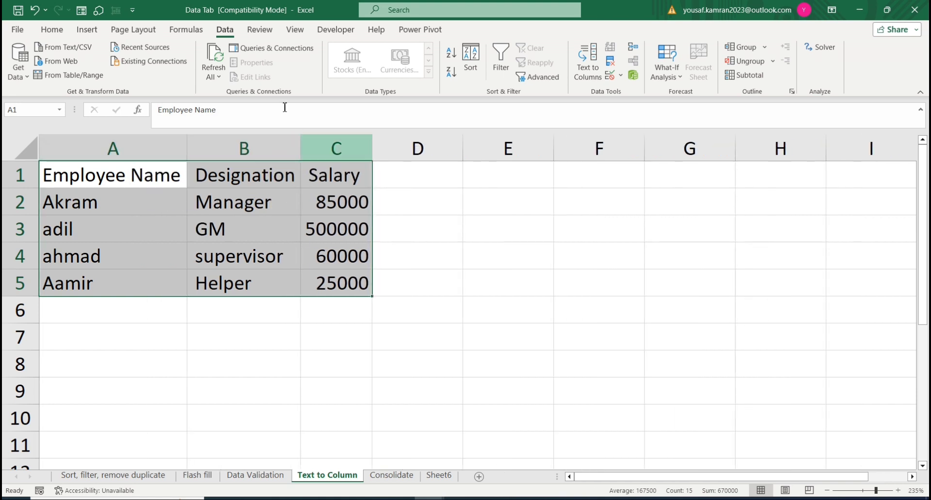
# Step: Convert the employee data in A1:C5 into a table with its first row as headers
pyautogui.click(87, 30)
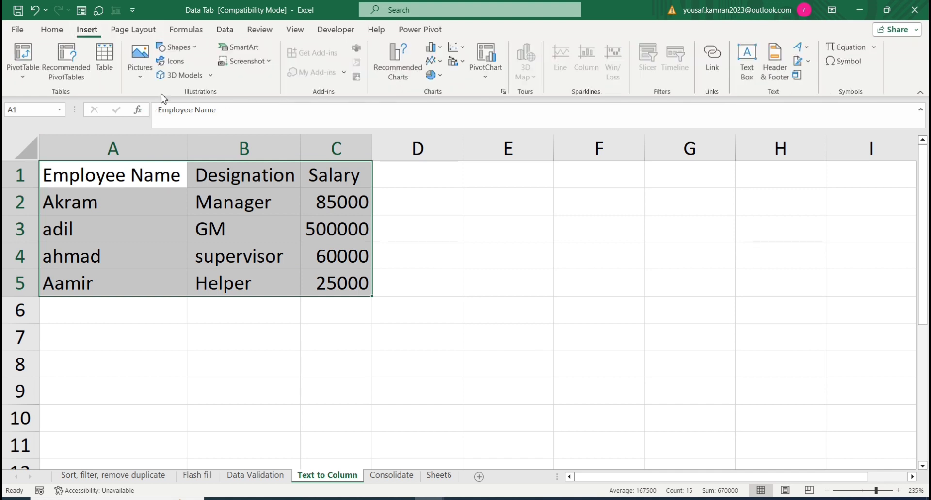
pyautogui.click(110, 73)
pyautogui.click(384, 284)
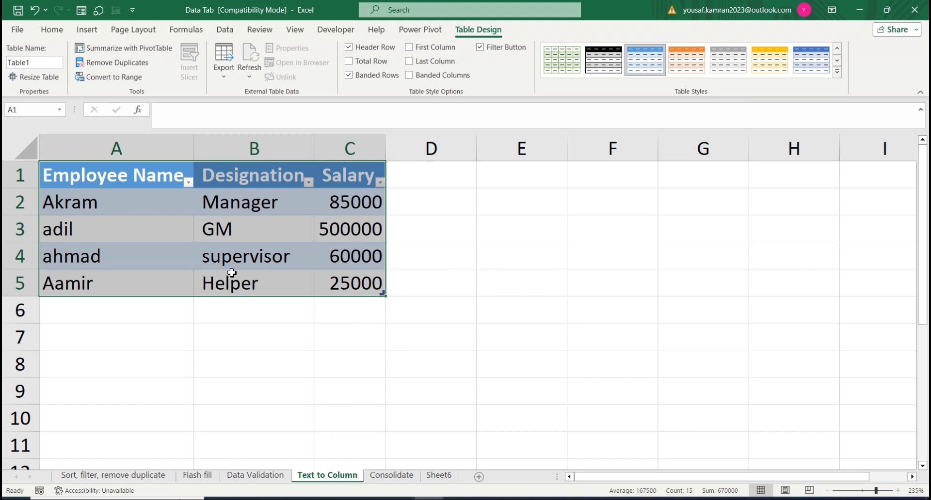
# Step: Review the Flash Fill tool's description and switch to the Flash fill sheet
pyautogui.click(226, 33)
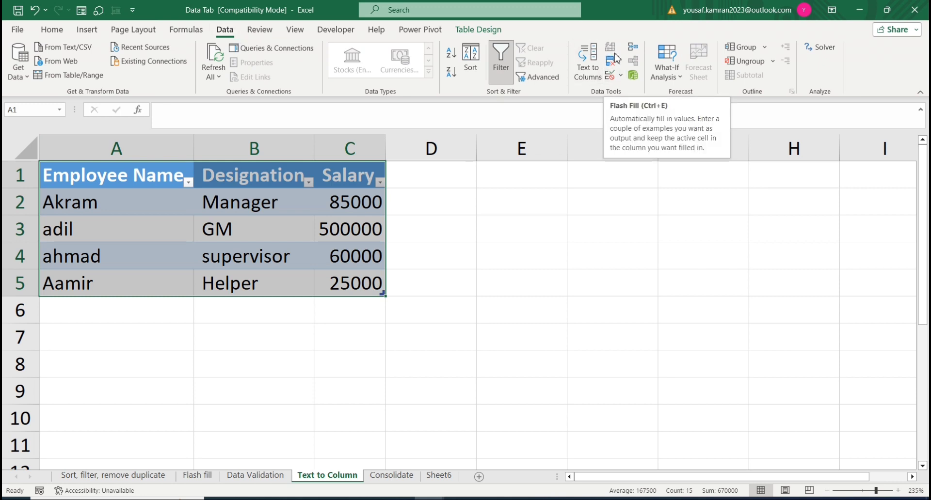
pyautogui.click(437, 240)
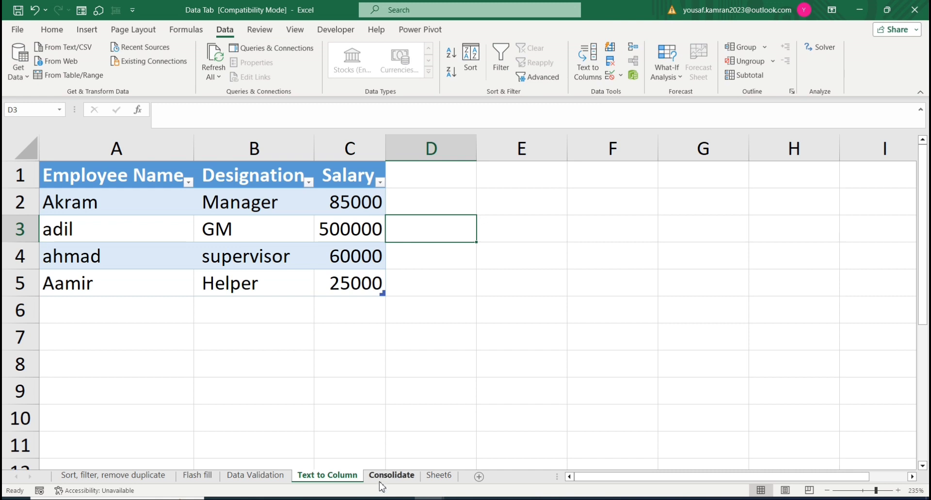
pyautogui.click(203, 477)
pyautogui.click(137, 211)
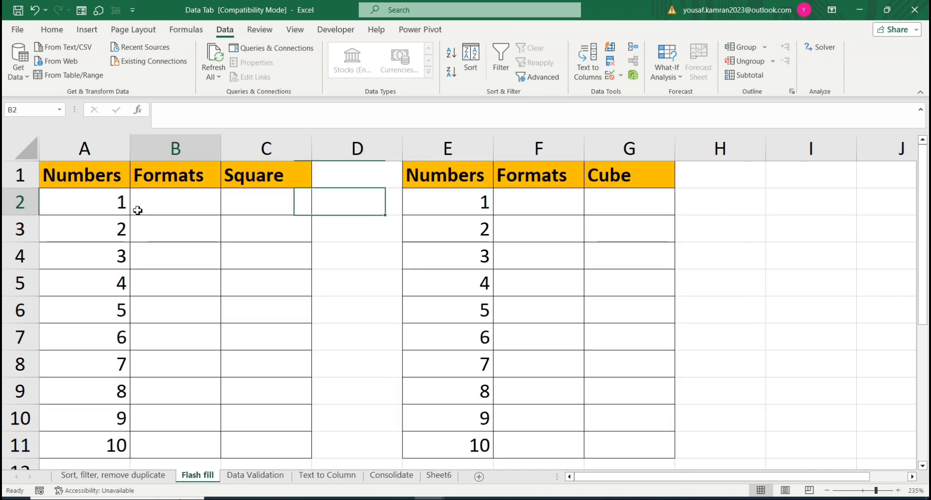
# Step: Enter =A2*A2 in cell C2 of the Square column and fill the formula down to C11
pyautogui.click(264, 201)
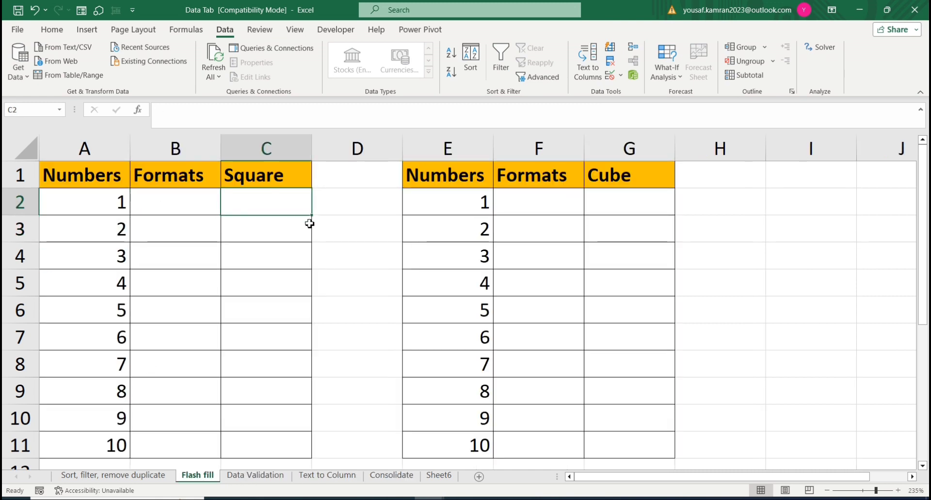
pyautogui.write('=')
pyautogui.press('Left')
pyautogui.press('Left')
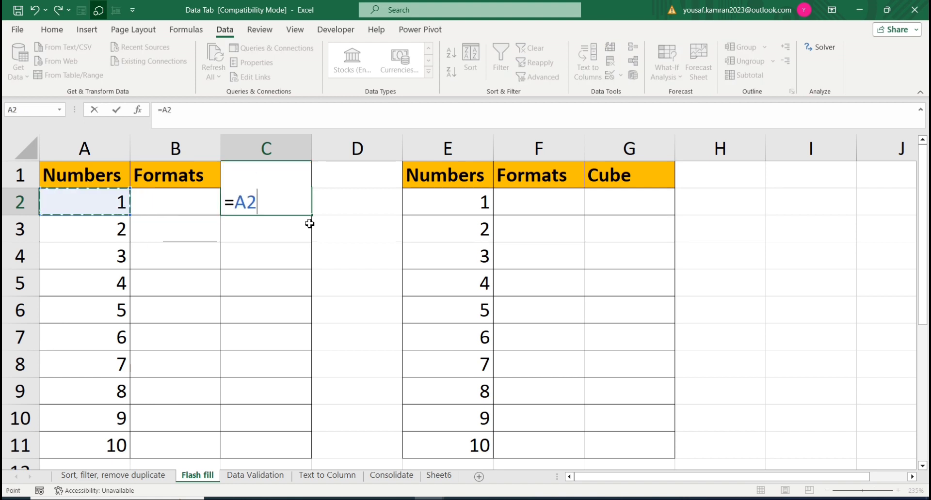
pyautogui.write('*')
pyautogui.press('Left')
pyautogui.press('Left')
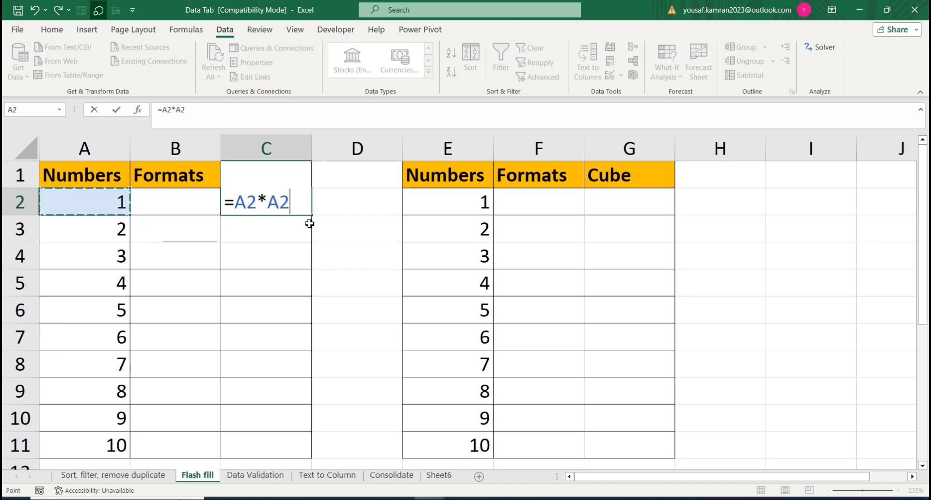
pyautogui.hotkey('ctrl', 'Return')
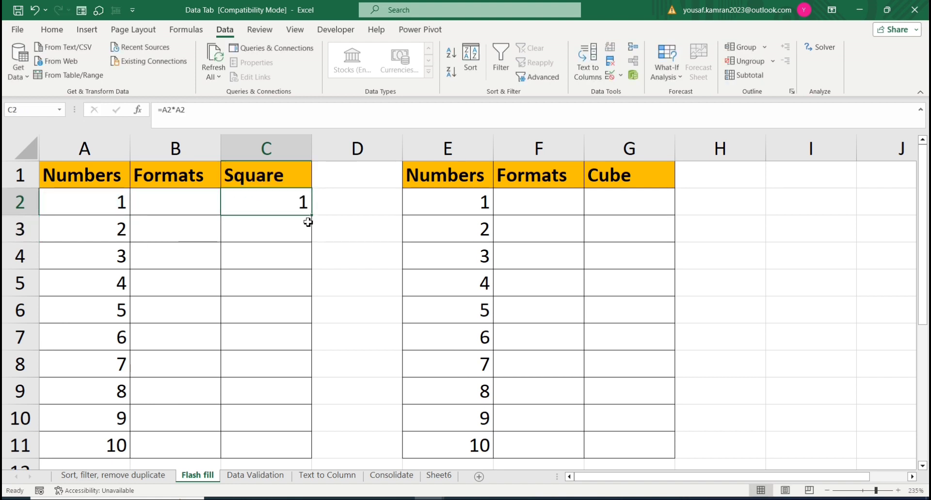
pyautogui.moveTo(311, 216); pyautogui.dragTo(313, 448)
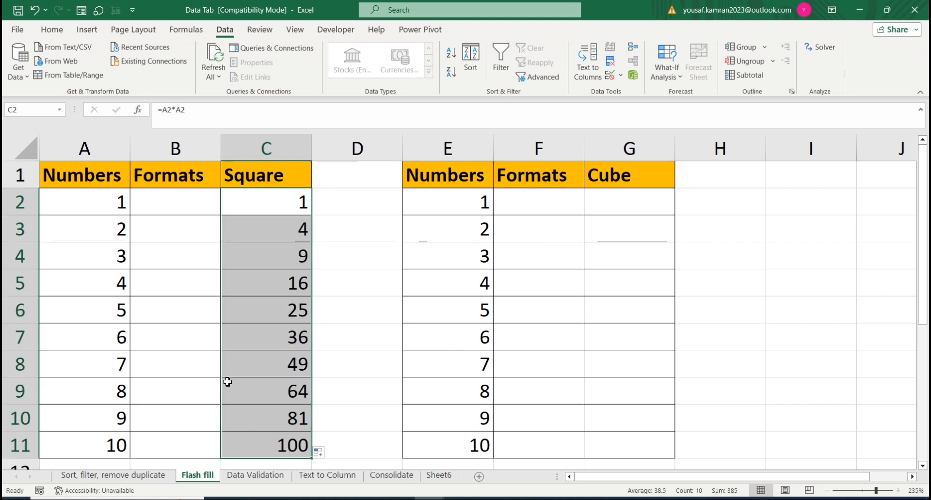
# Step: Enter the text 1*1 in cell B2 of the Formats column beside the squares
pyautogui.click(195, 211)
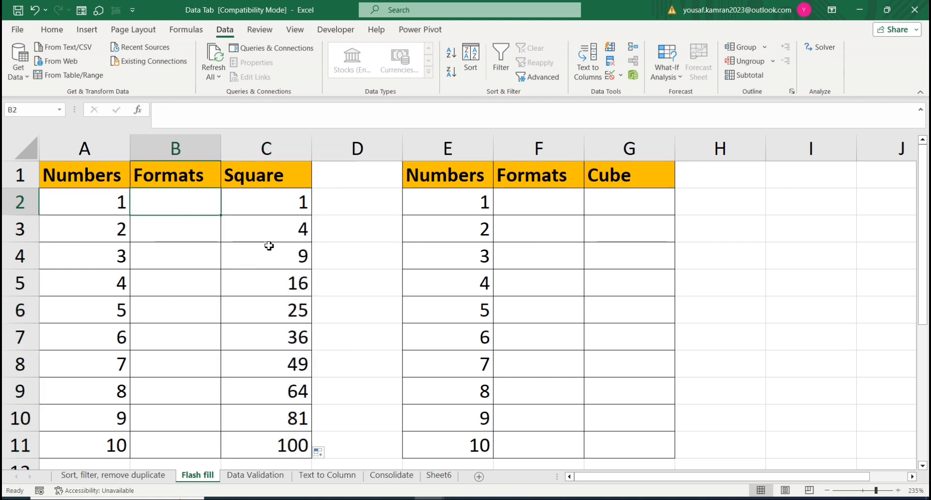
pyautogui.write('1*1')
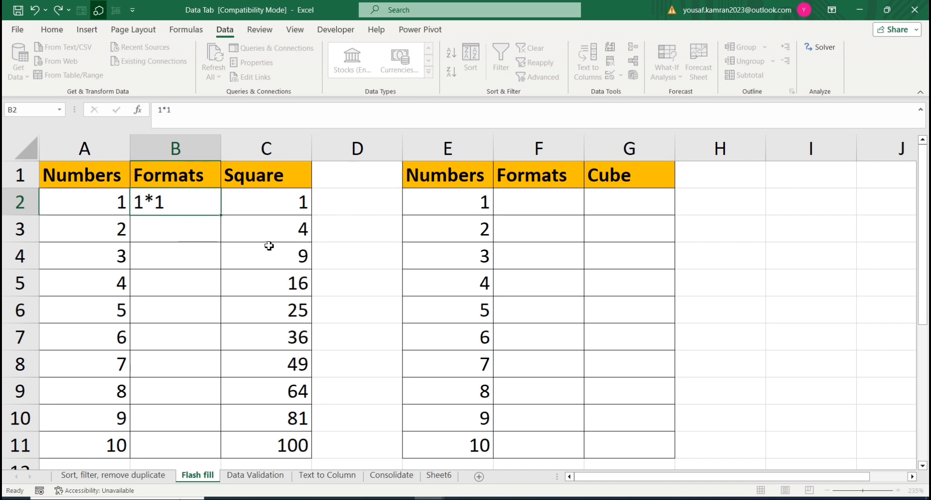
pyautogui.press('Return')
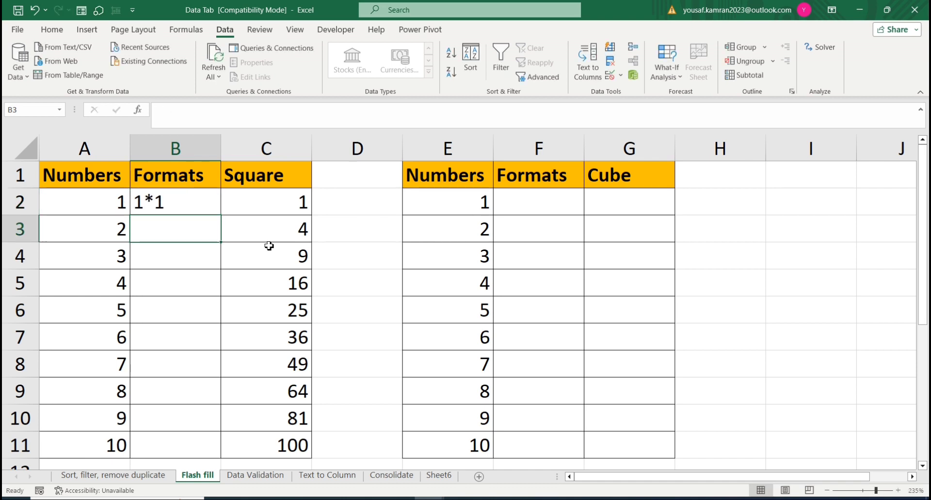
pyautogui.write('2*2')
pyautogui.press('Return')
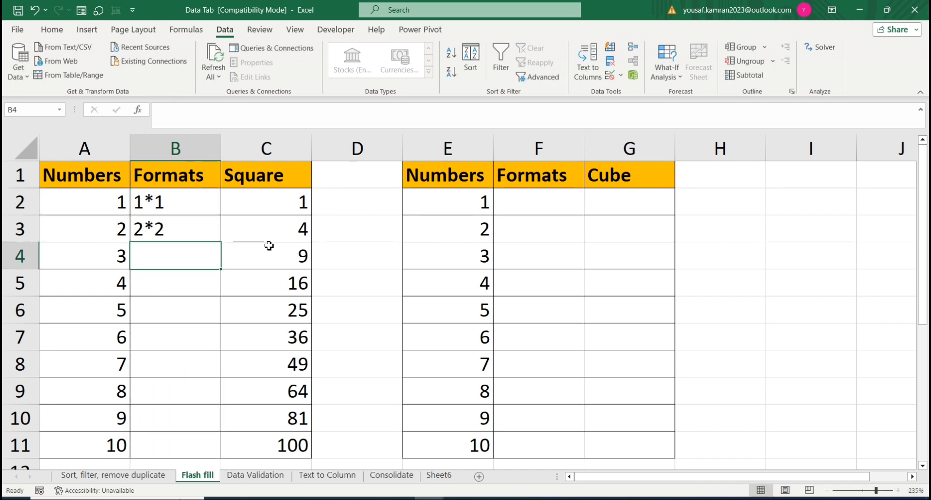
pyautogui.press('Up')
pyautogui.press('Delete')
pyautogui.press('Up')
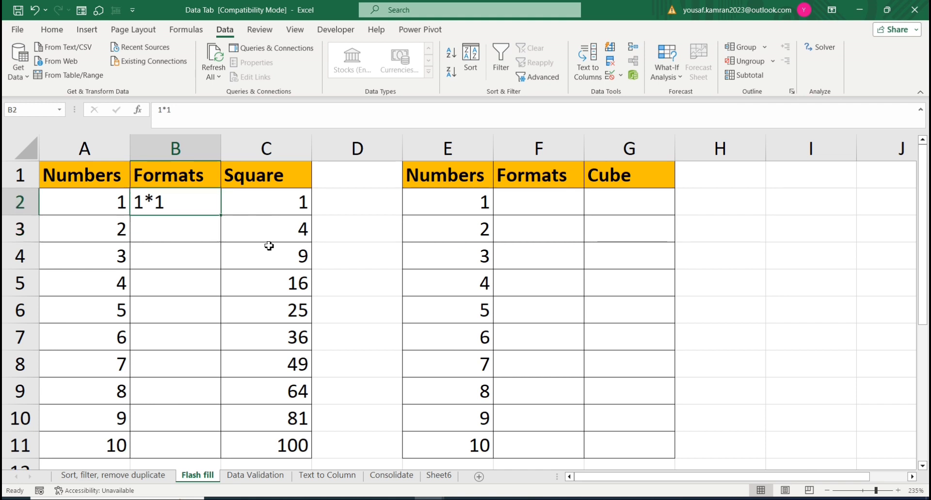
pyautogui.press('Down')
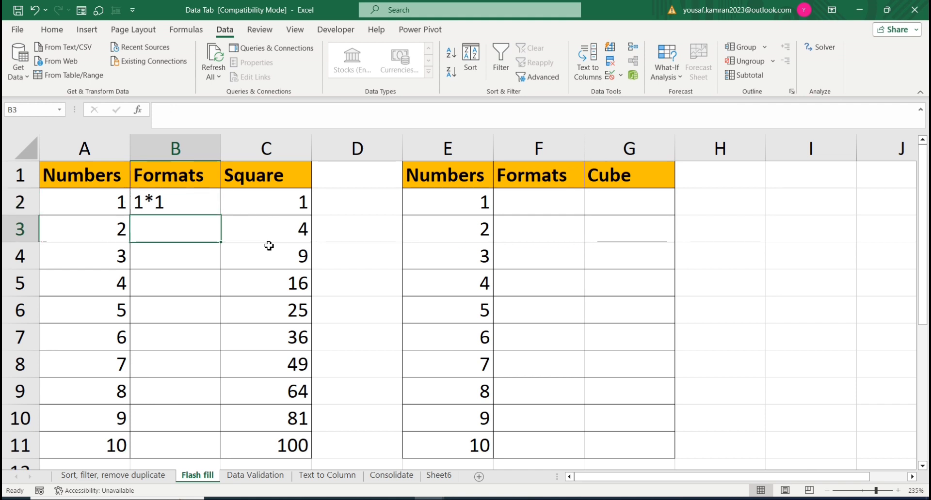
# Step: Flash Fill the Formats column from B2 down to B11 using the 1*1 example
pyautogui.press('Up')
pyautogui.hotkey('shift', 'Down')
pyautogui.hotkey('shift', 'Down')
pyautogui.hotkey('shift', 'Down')
pyautogui.hotkey('shift', 'Down')
pyautogui.hotkey('shift', 'Down')
pyautogui.hotkey('shift', 'Down')
pyautogui.hotkey('shift', 'Down')
pyautogui.hotkey('shift', 'Down')
pyautogui.hotkey('shift', 'Down')
pyautogui.hotkey('shift', 'Down')
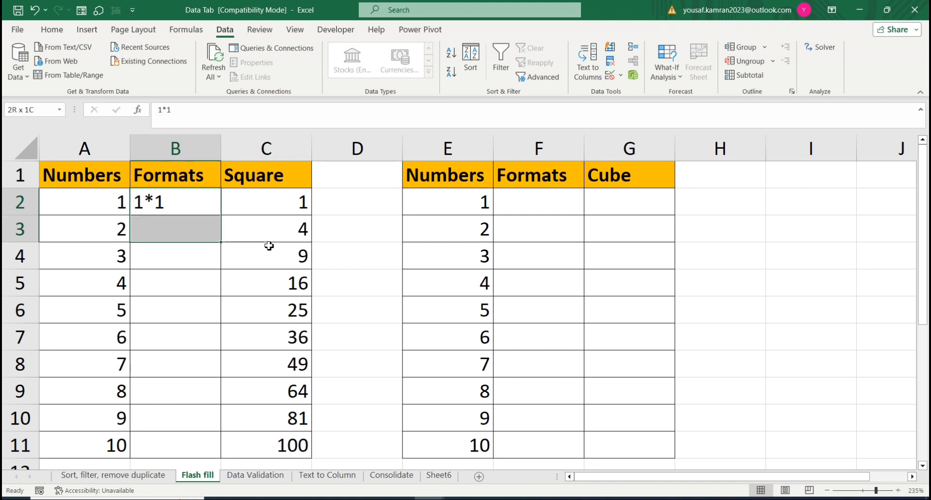
pyautogui.hotkey('shift', 'Up')
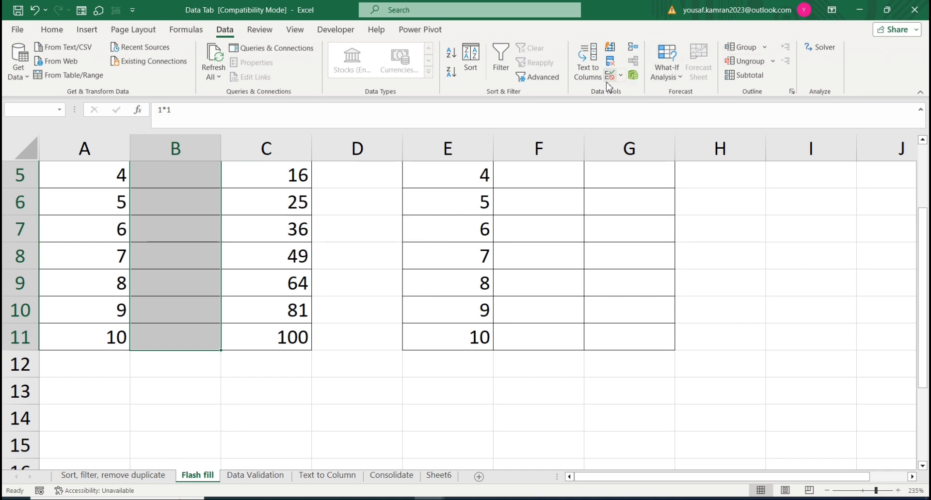
pyautogui.scroll(1, 609, 78)
pyautogui.click(224, 30)
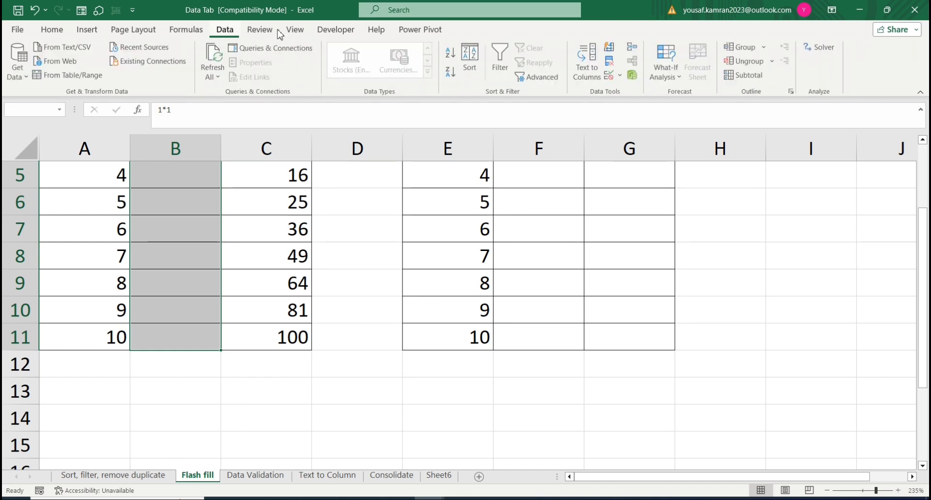
pyautogui.click(612, 56)
pyautogui.scroll(-2, 194, 298)
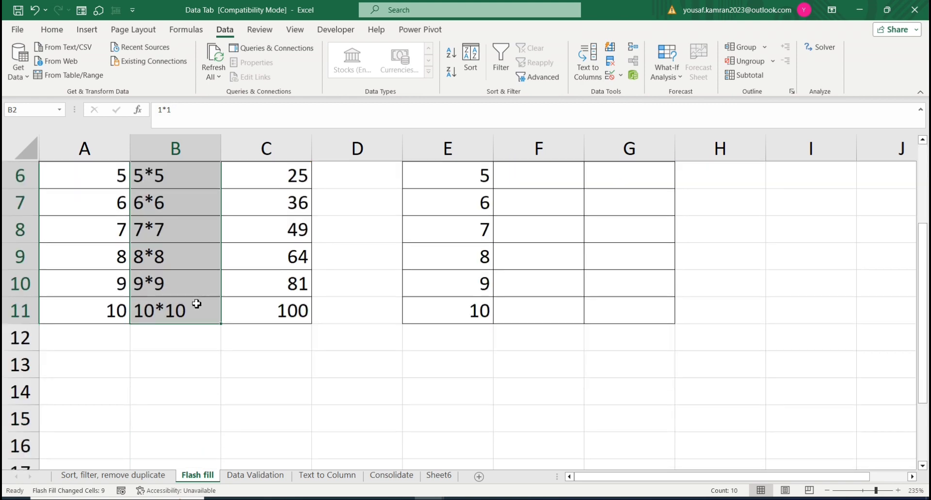
pyautogui.scroll(2, 196, 304)
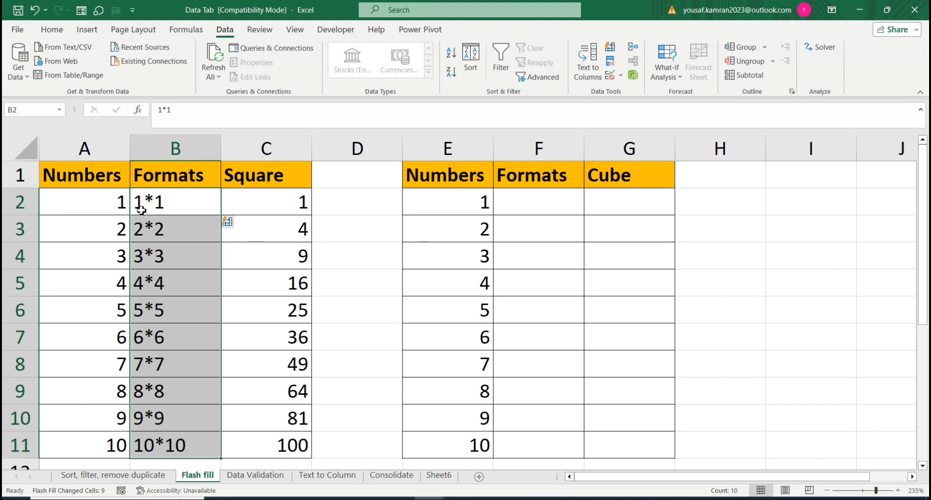
# Step: Enter =E2*E2*E2 in cell G2 of the Cube column and fill the formula down to G11
pyautogui.click(609, 203)
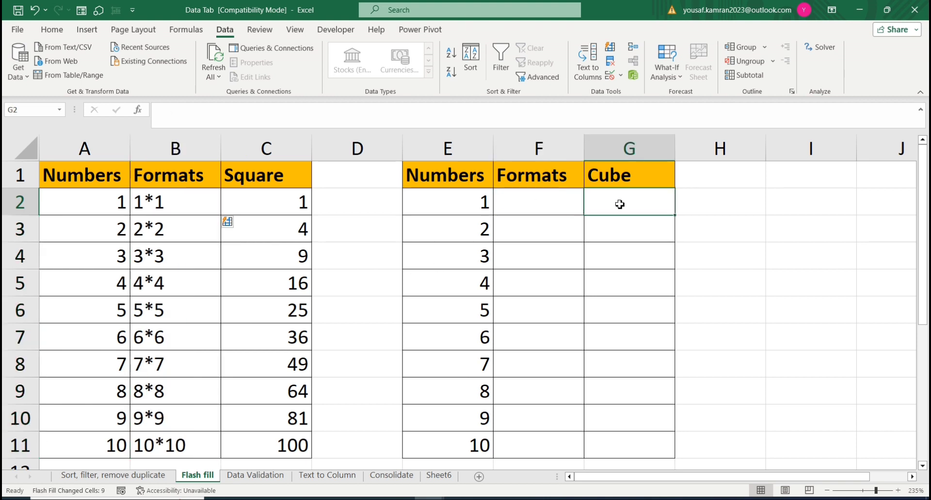
pyautogui.write('=E2*')
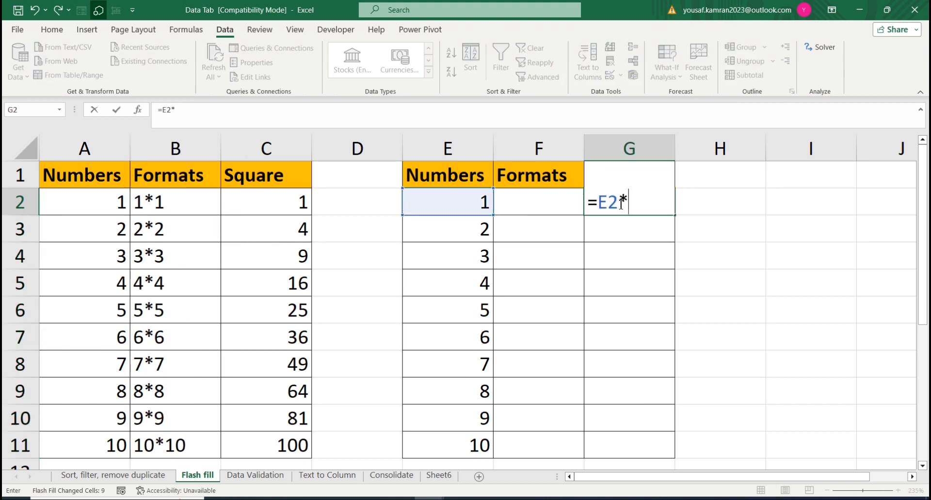
pyautogui.press('Left')
pyautogui.press('Left')
pyautogui.write('*')
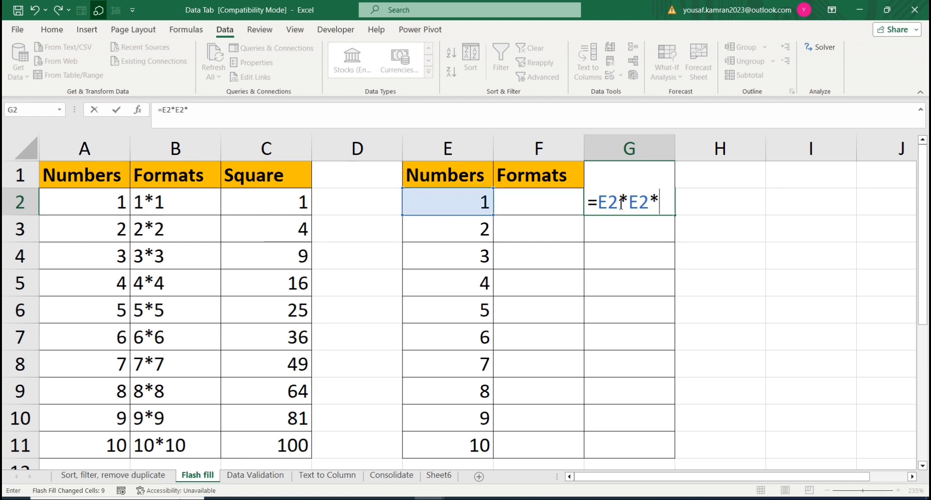
pyautogui.press('Left')
pyautogui.press('Left')
pyautogui.press('Return')
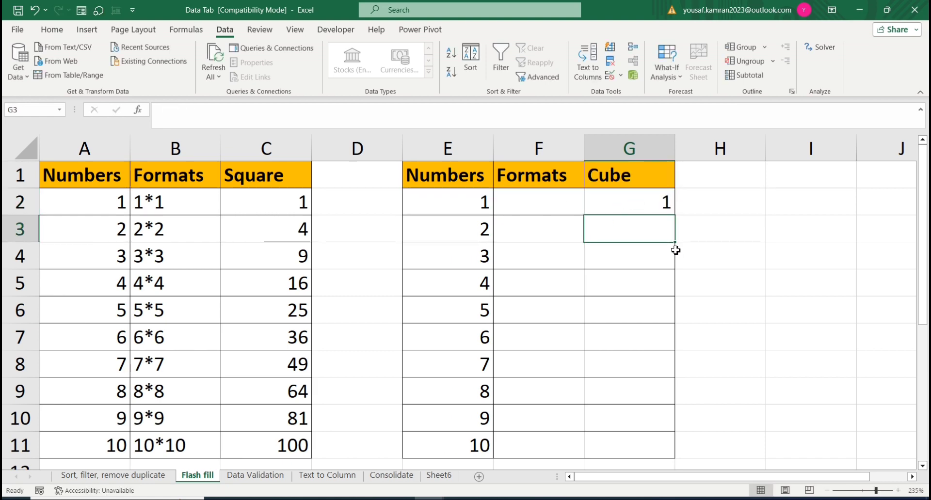
pyautogui.click(658, 208)
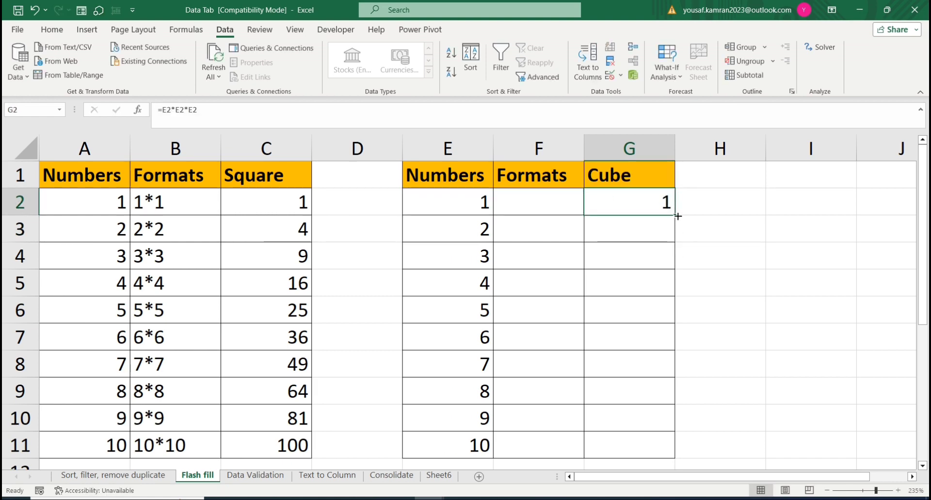
pyautogui.doubleClick(677, 216)
# Step: Enter 1*1*1 in cell F2 and Flash Fill the second Formats column down to F11
pyautogui.click(555, 202)
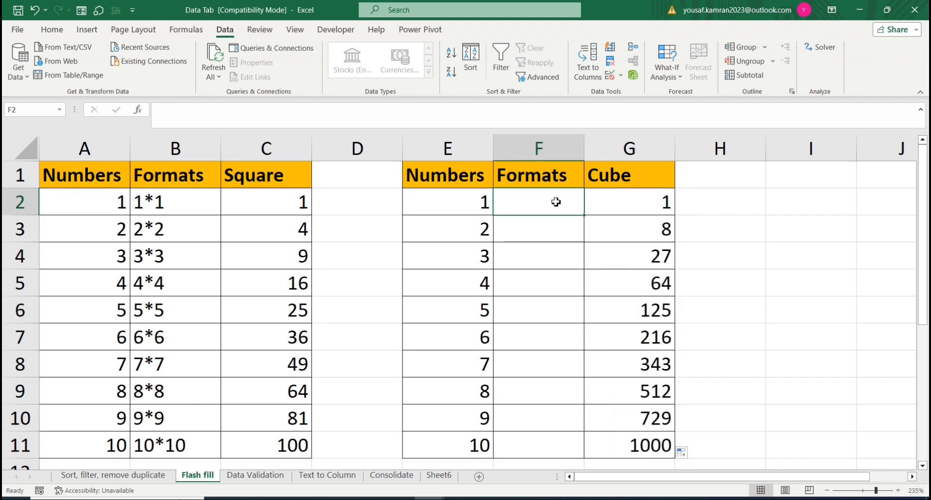
pyautogui.write('1*')
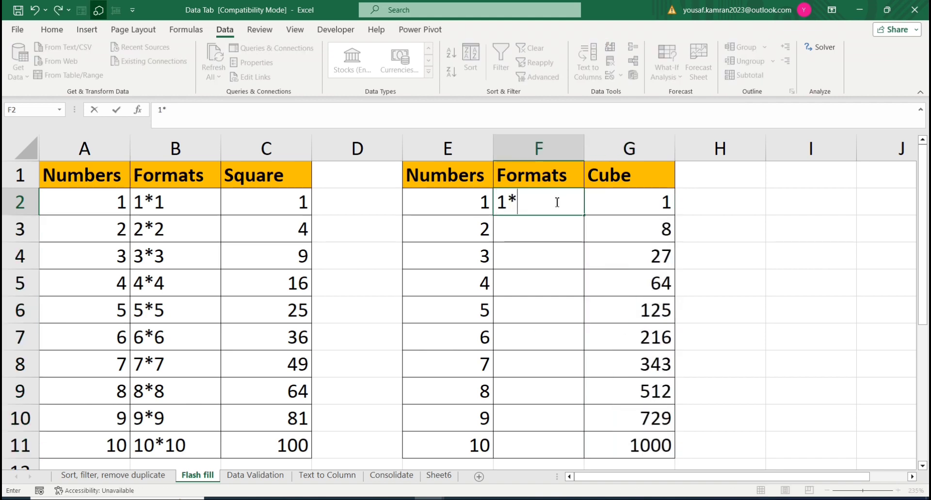
pyautogui.write('1*1')
pyautogui.press('Return')
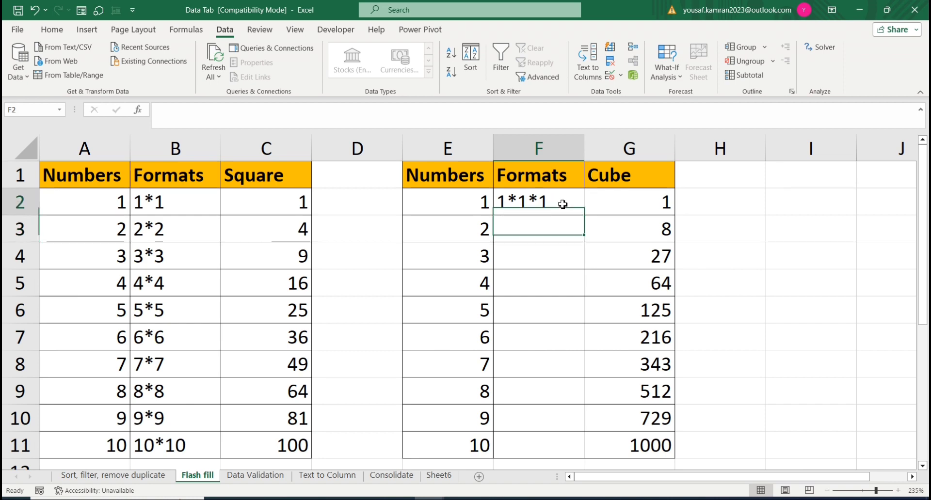
pyautogui.moveTo(562, 204); pyautogui.dragTo(552, 440)
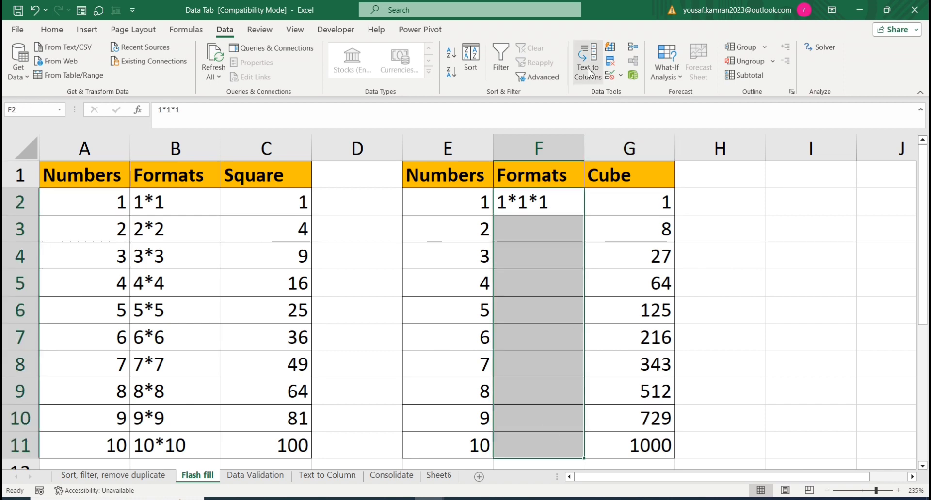
pyautogui.click(610, 47)
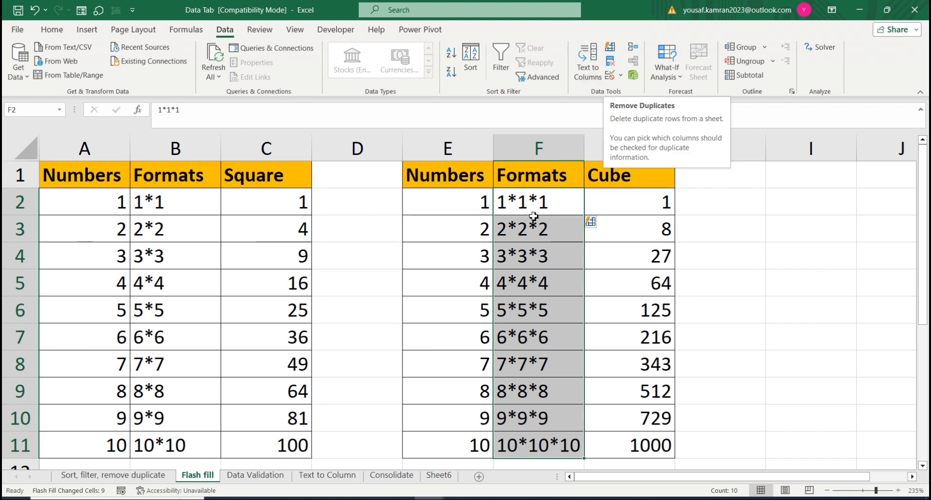
# Step: On the Sort, filter, remove duplicate sheet, highlight duplicate values in the Sales Man column with Light Red Fill with Dark Red Text
pyautogui.click(113, 475)
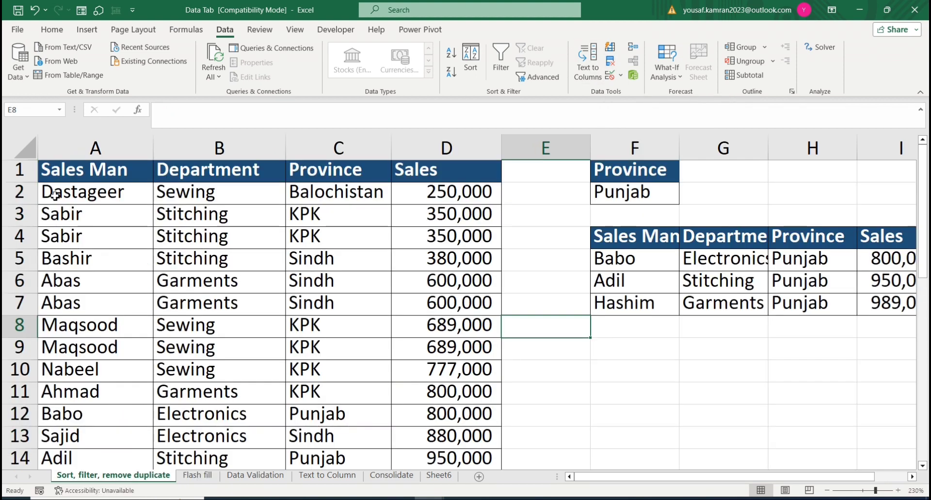
pyautogui.moveTo(53, 172); pyautogui.dragTo(85, 428)
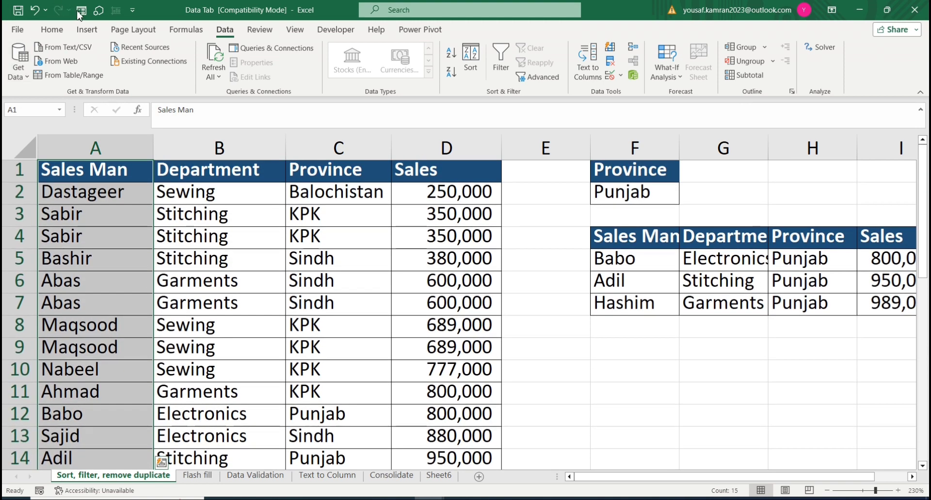
pyautogui.click(56, 32)
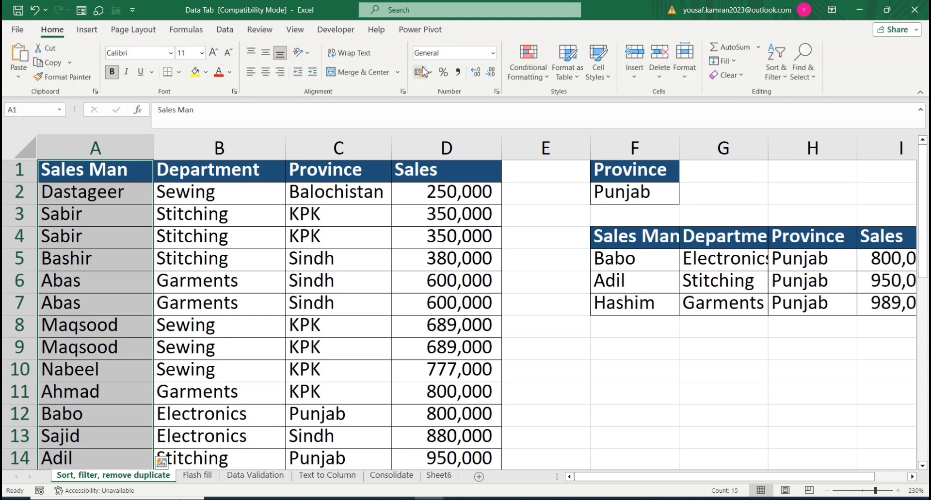
pyautogui.click(547, 78)
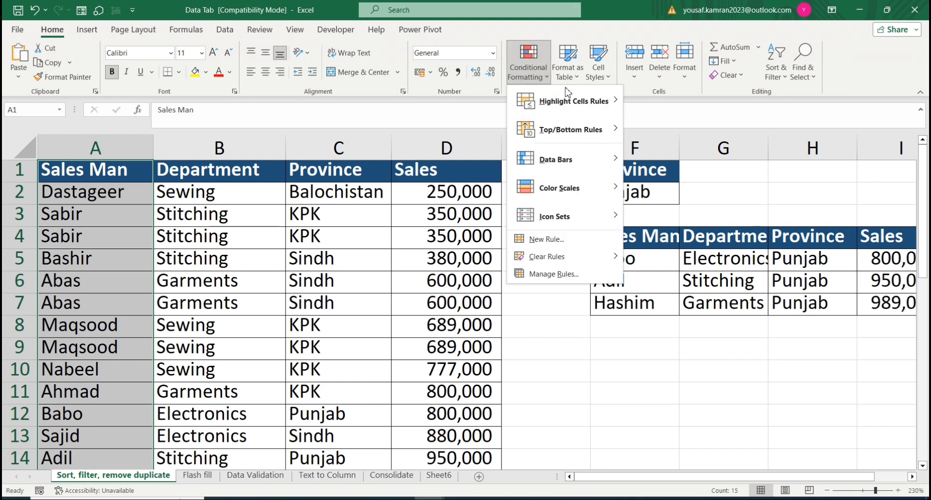
pyautogui.moveTo(606, 105)
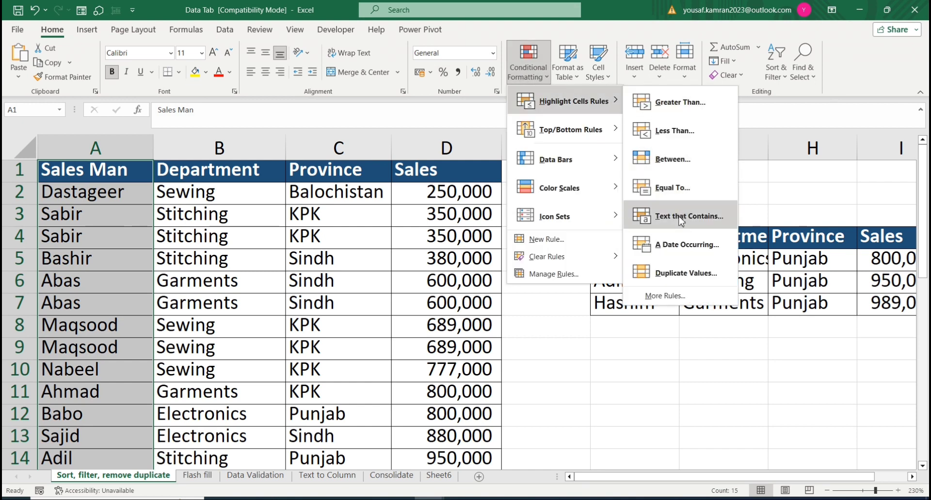
pyautogui.click(686, 274)
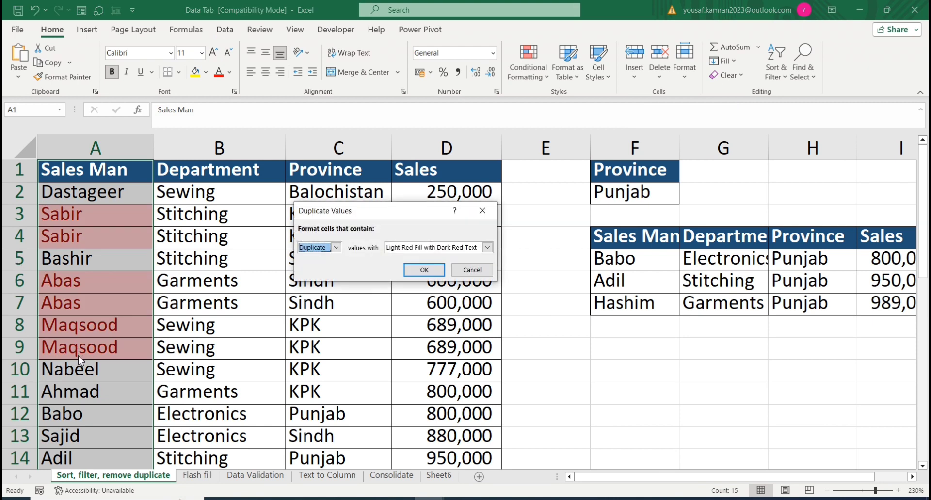
pyautogui.click(424, 270)
pyautogui.scroll(-6, 85, 374)
pyautogui.scroll(4, 86, 372)
pyautogui.scroll(3, 86, 373)
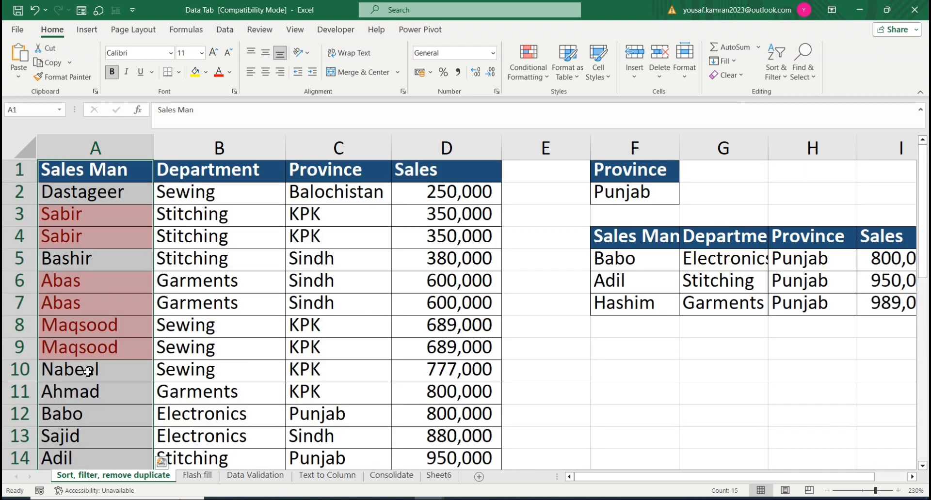
# Step: Remove duplicate rows from the sales data in A1:D15, checking Sales Man, Department, Province and Sales, with headers
pyautogui.click(225, 29)
pyautogui.moveTo(67, 170); pyautogui.dragTo(452, 388)
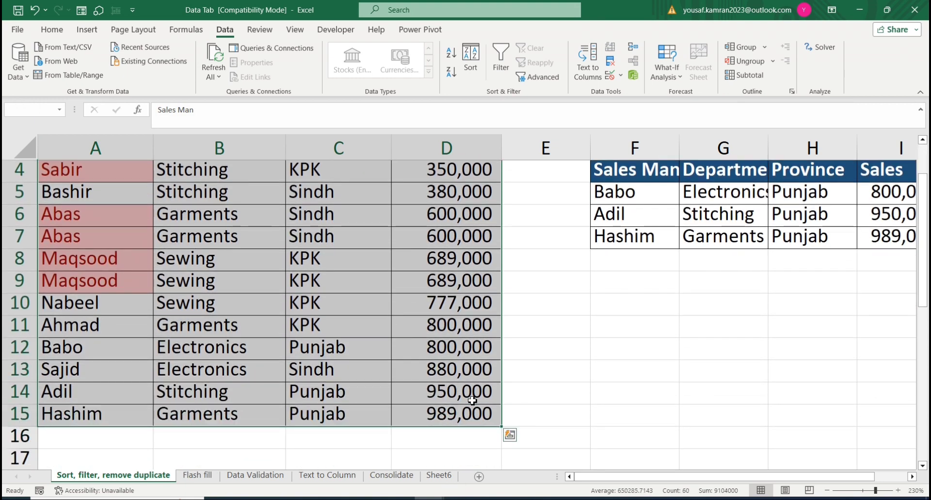
pyautogui.scroll(1, 121, 235)
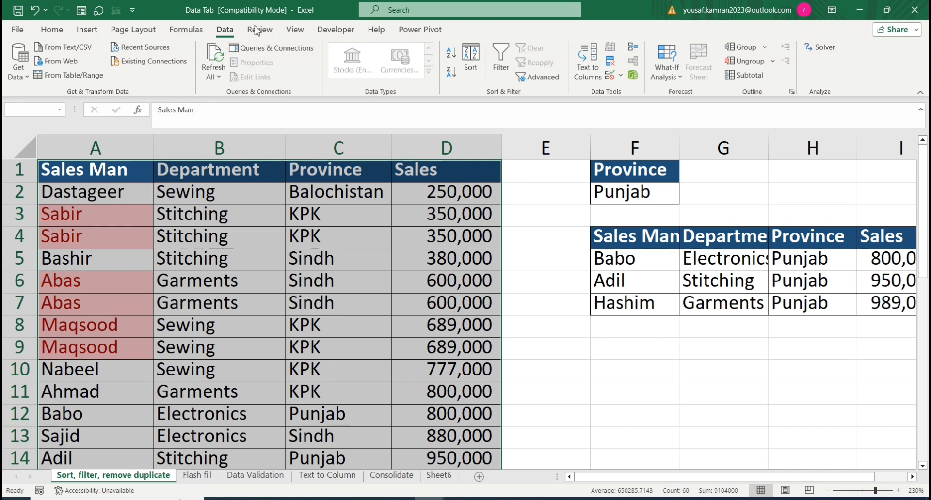
pyautogui.click(615, 67)
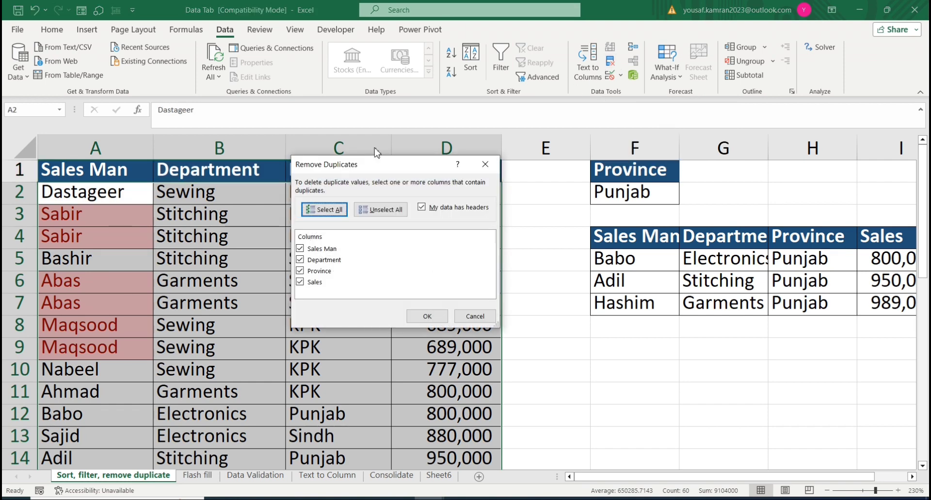
pyautogui.moveTo(339, 164); pyautogui.dragTo(269, 257)
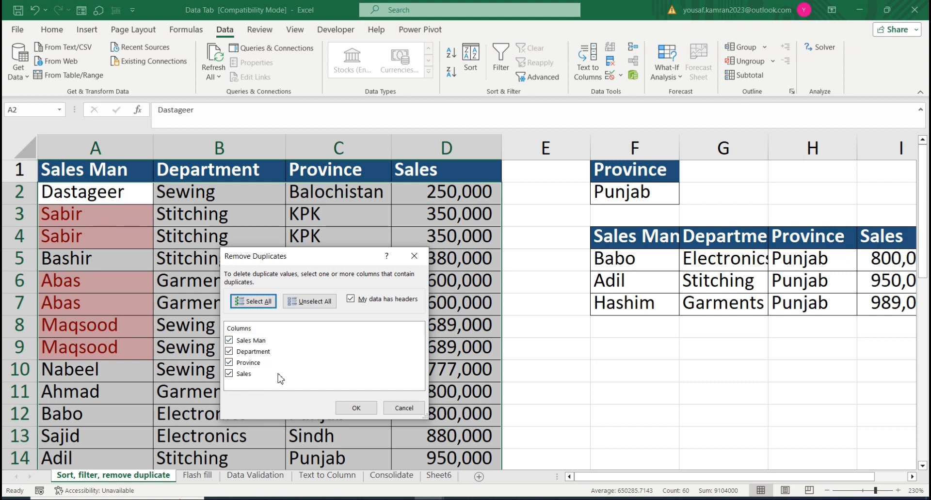
pyautogui.click(356, 409)
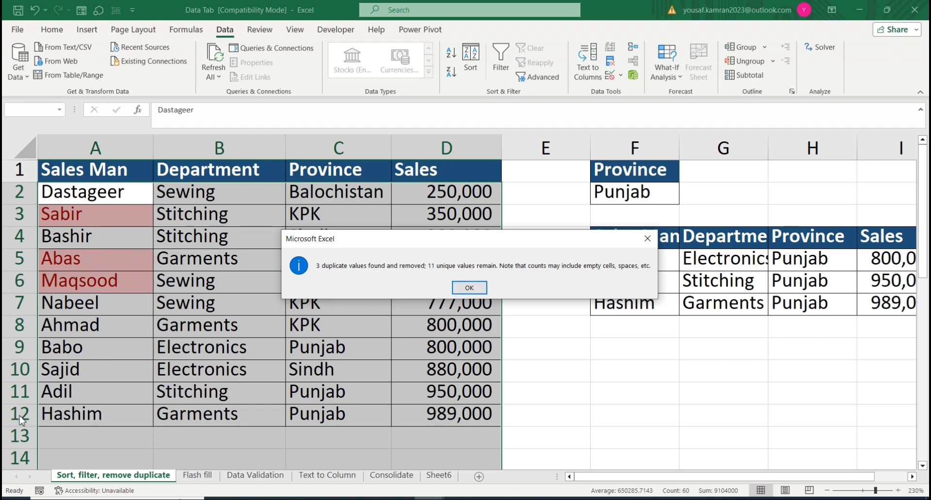
pyautogui.click(469, 288)
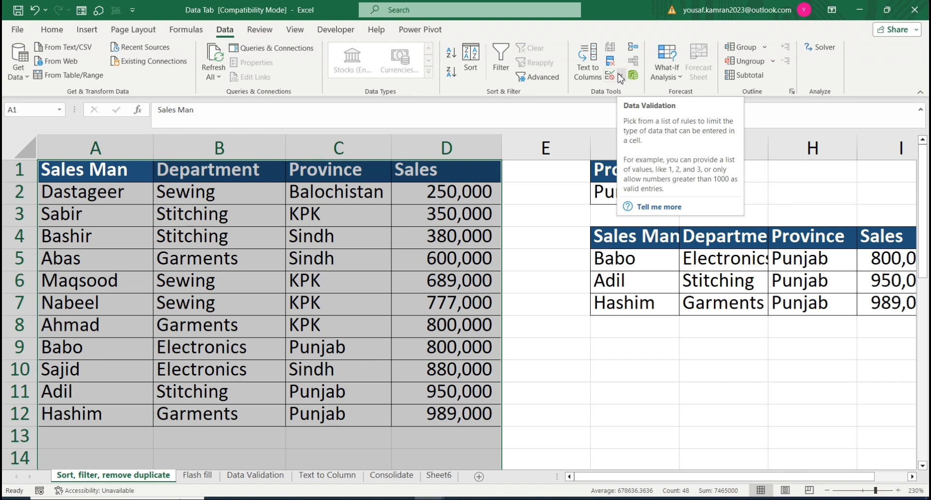
# Step: Open the Data Validation sheet and look over the Age and D.O.B cells of the first record
pyautogui.click(253, 477)
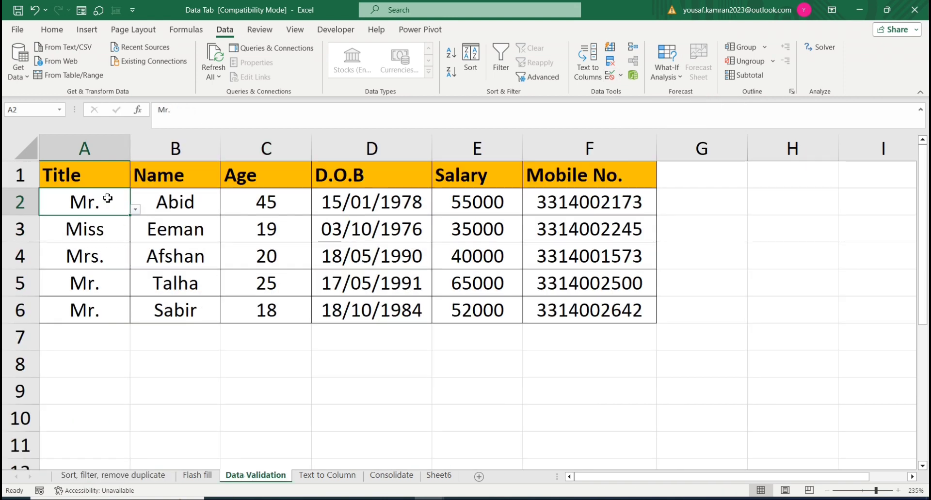
pyautogui.click(257, 200)
pyautogui.click(415, 209)
# Step: Test the validation rule in F2 under Mobile No. by entering a six-digit number, and cancel the entry
pyautogui.click(562, 207)
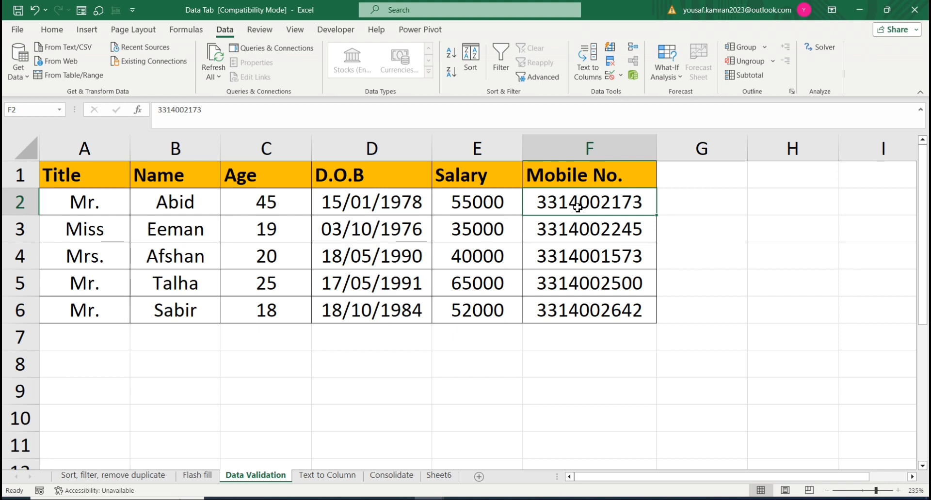
pyautogui.press('F2')
pyautogui.press('BackSpace')
pyautogui.press('BackSpace')
pyautogui.press('BackSpace')
pyautogui.press('BackSpace')
pyautogui.press('BackSpace')
pyautogui.press('BackSpace')
pyautogui.press('BackSpace')
pyautogui.press('BackSpace')
pyautogui.press('BackSpace')
pyautogui.press('BackSpace')
pyautogui.write('256432')
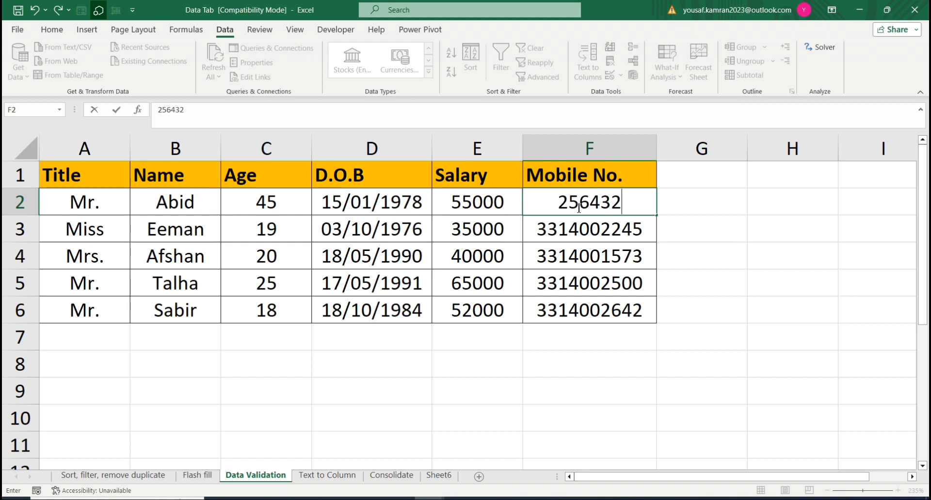
pyautogui.press('Return')
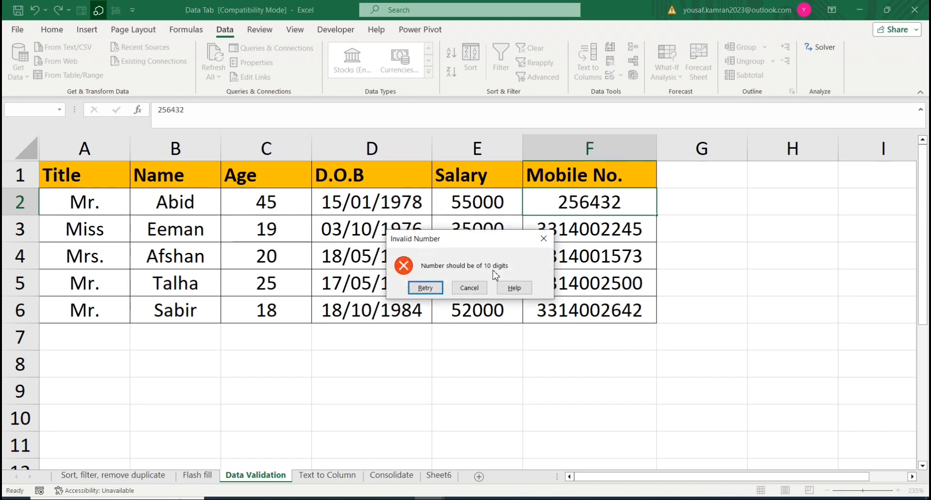
pyautogui.click(469, 288)
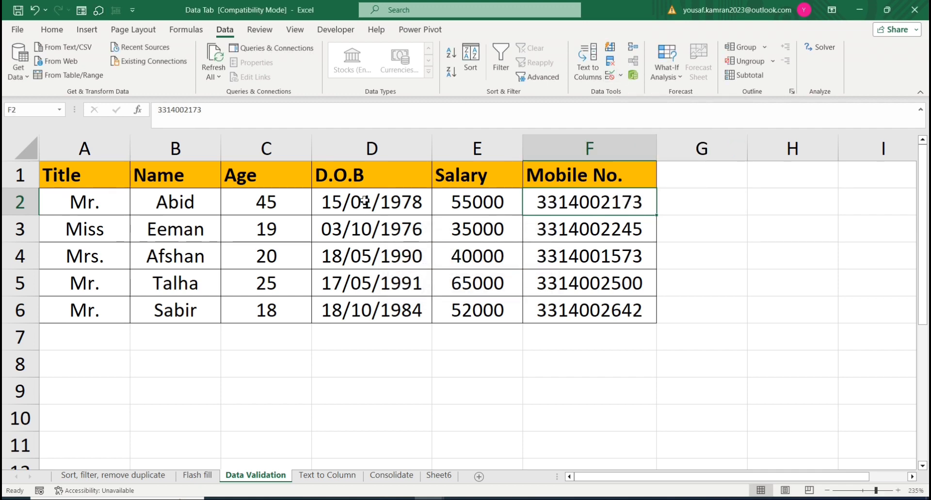
# Step: Test the date rule in D2 by entering a too recent date of birth, and cancel the entry
pyautogui.press('Left')
pyautogui.press('Left')
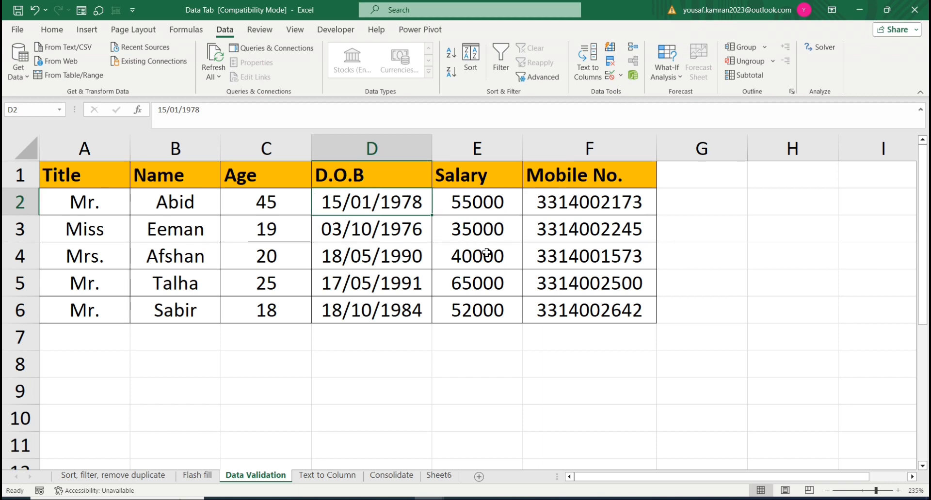
pyautogui.write('15/02/')
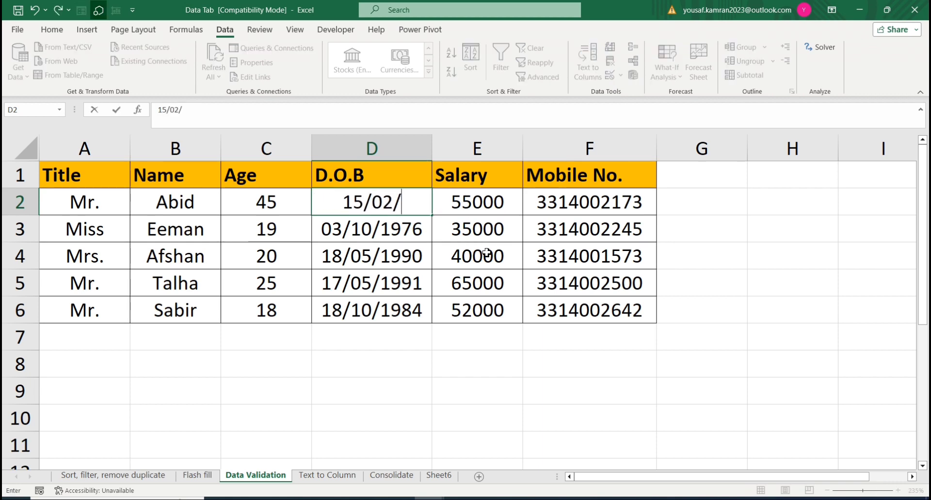
pyautogui.write('2023')
pyautogui.press('Return')
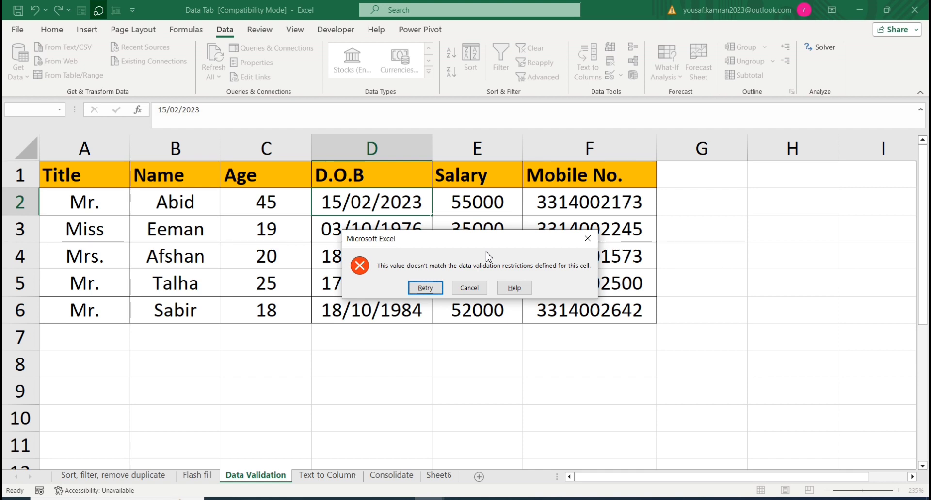
pyautogui.press('Tab')
pyautogui.press('Return')
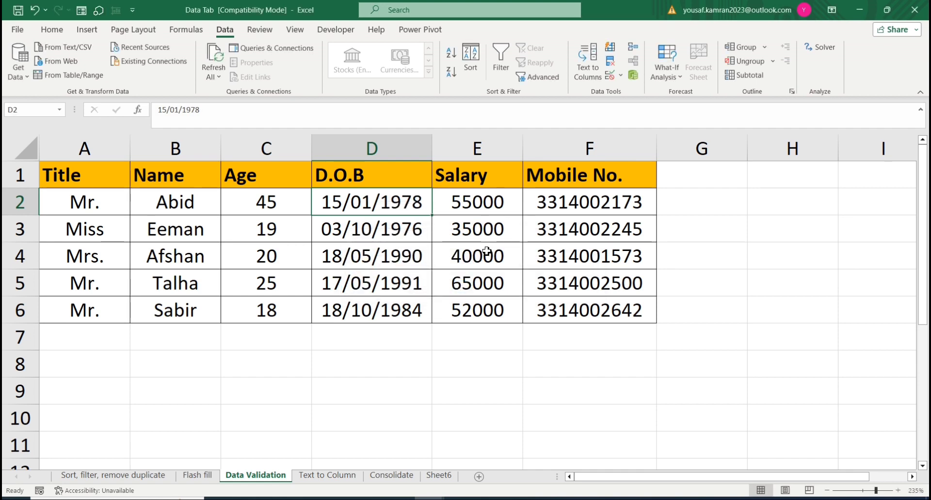
# Step: View the list of allowed titles for cell A2 without choosing one
pyautogui.click(92, 203)
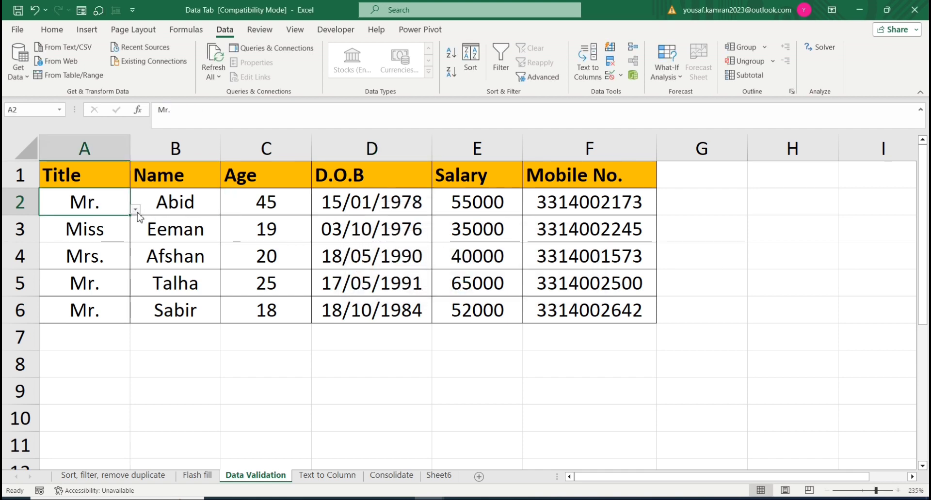
pyautogui.click(136, 209)
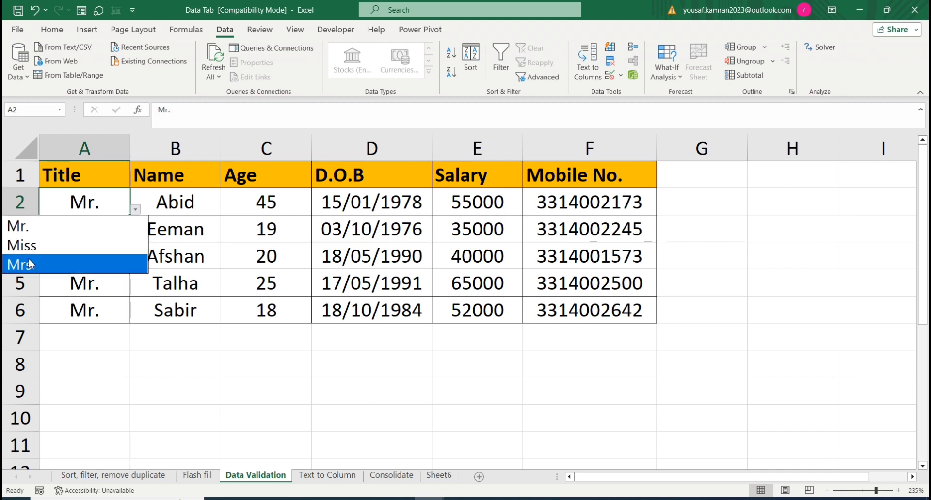
pyautogui.click(215, 237)
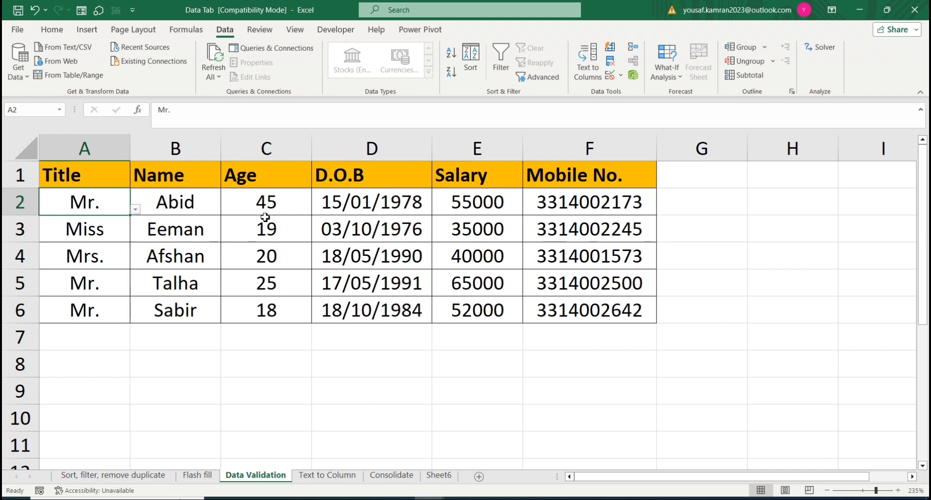
# Step: Test the age limit in C2 by entering 2, and cancel the entry
pyautogui.click(263, 210)
pyautogui.write('2')
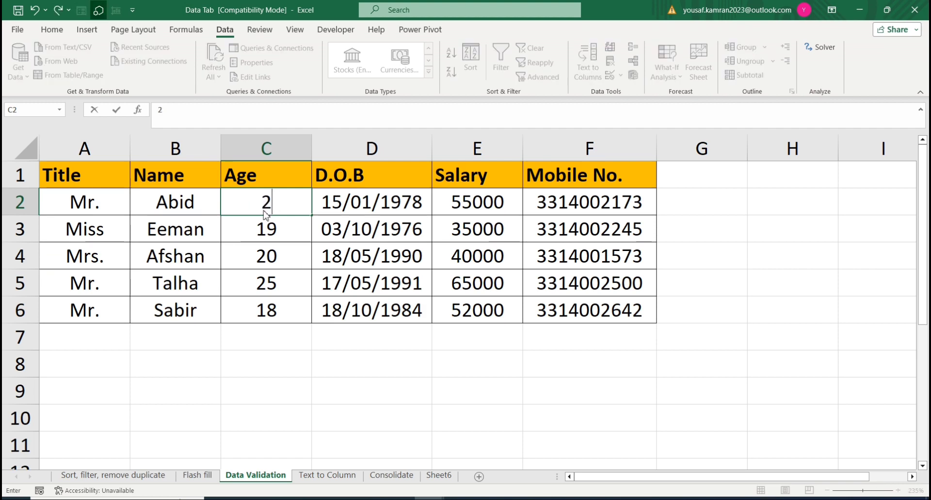
pyautogui.press('Return')
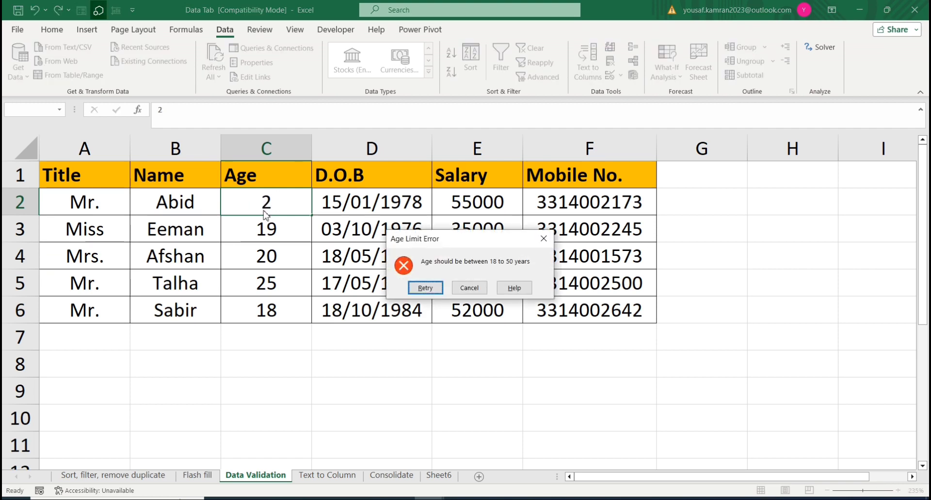
pyautogui.press('Tab')
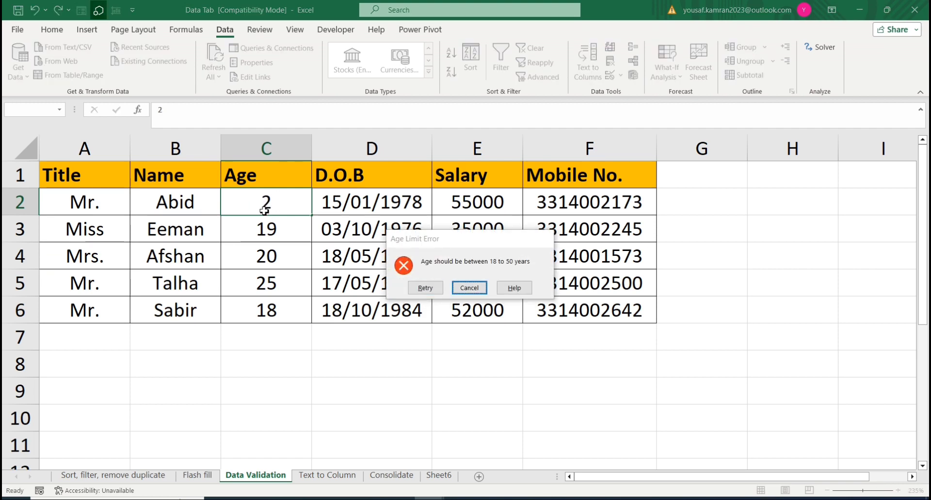
pyautogui.press('Return')
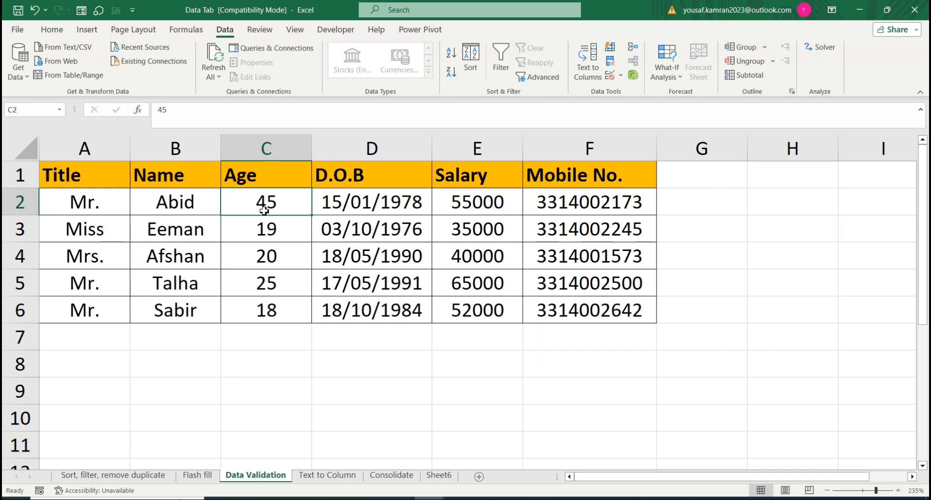
# Step: Clear all data validation rules from the table in A1:F6, erasing the current settings
pyautogui.click(572, 204)
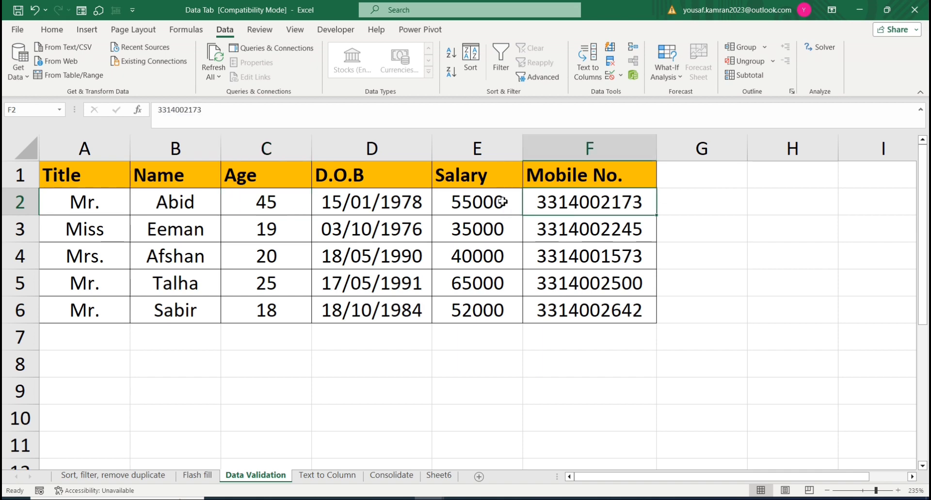
pyautogui.moveTo(76, 172); pyautogui.dragTo(646, 313)
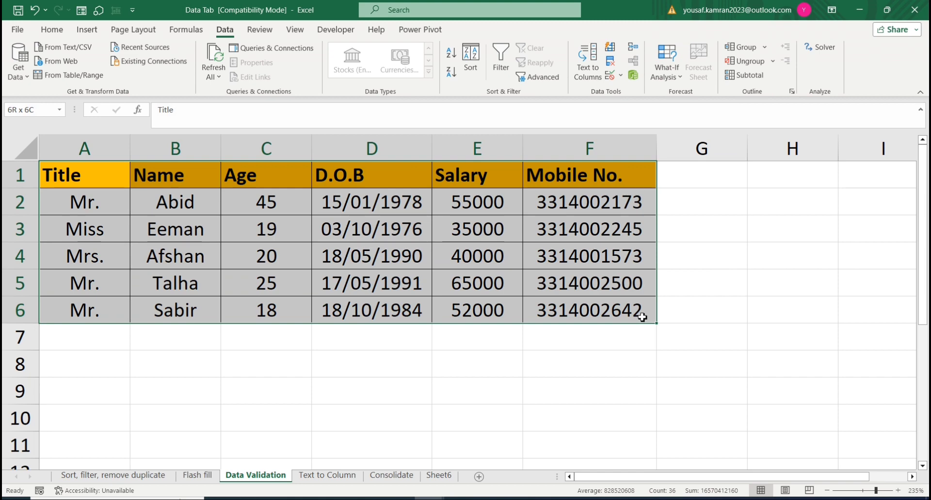
pyautogui.click(621, 78)
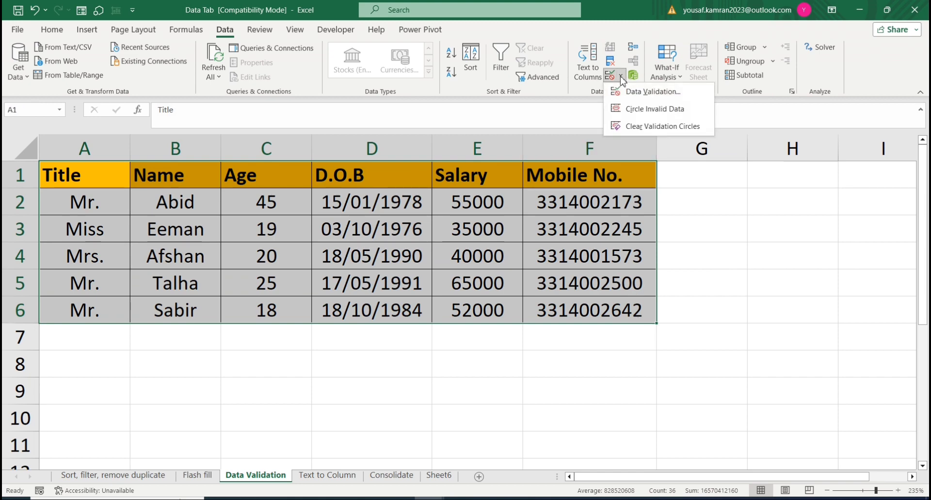
pyautogui.click(645, 92)
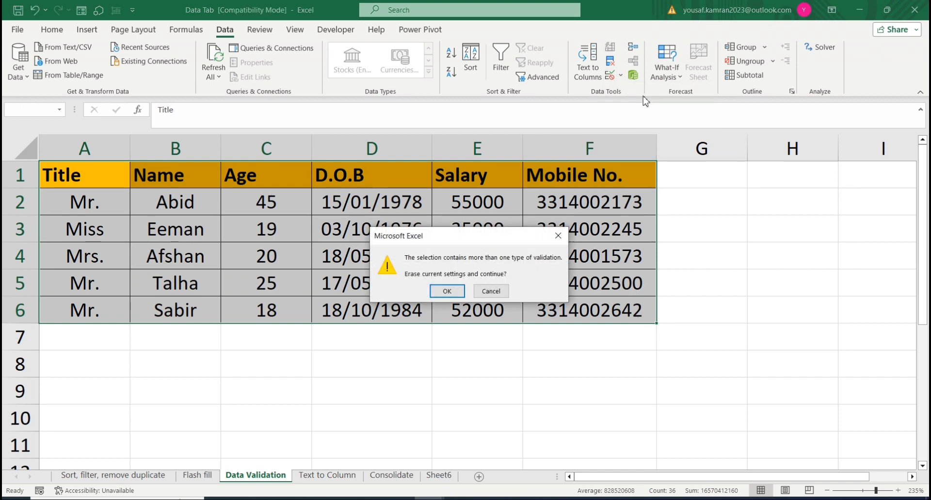
pyautogui.click(447, 292)
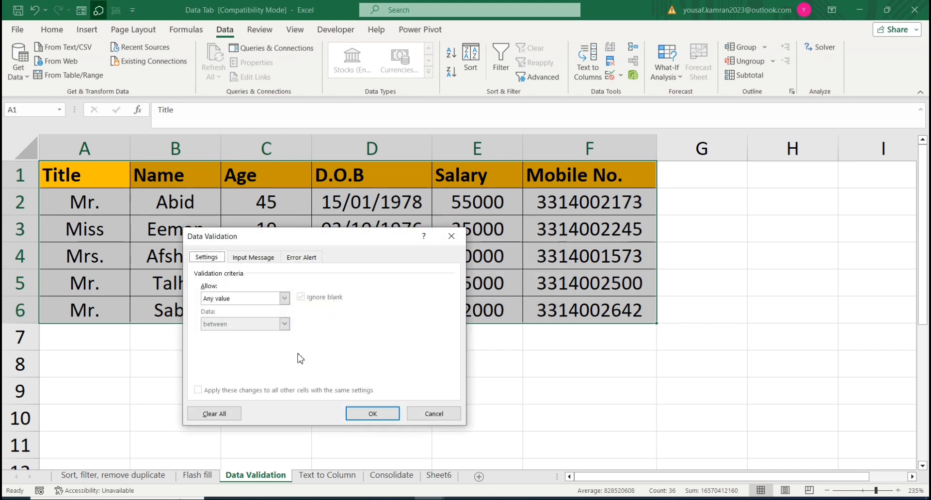
pyautogui.click(214, 413)
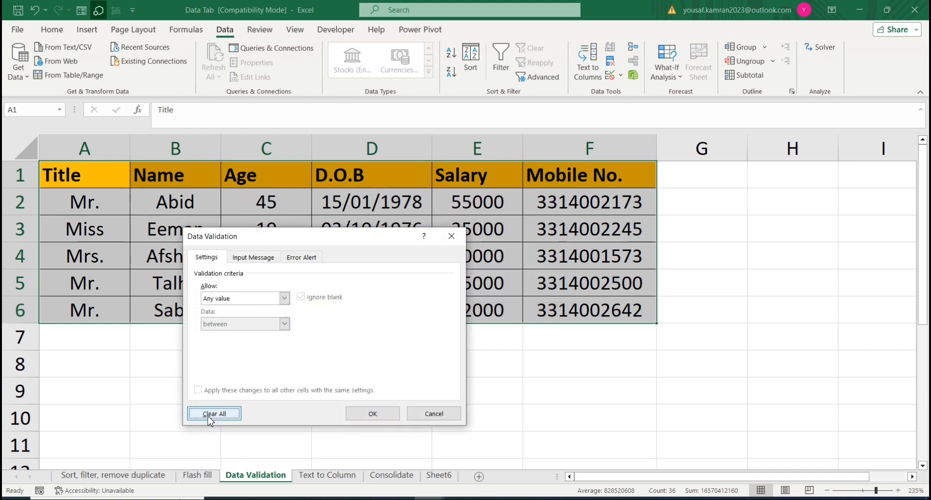
pyautogui.click(370, 414)
# Step: Delete the contents of the Title column in A2:A6
pyautogui.moveTo(97, 203); pyautogui.dragTo(204, 228)
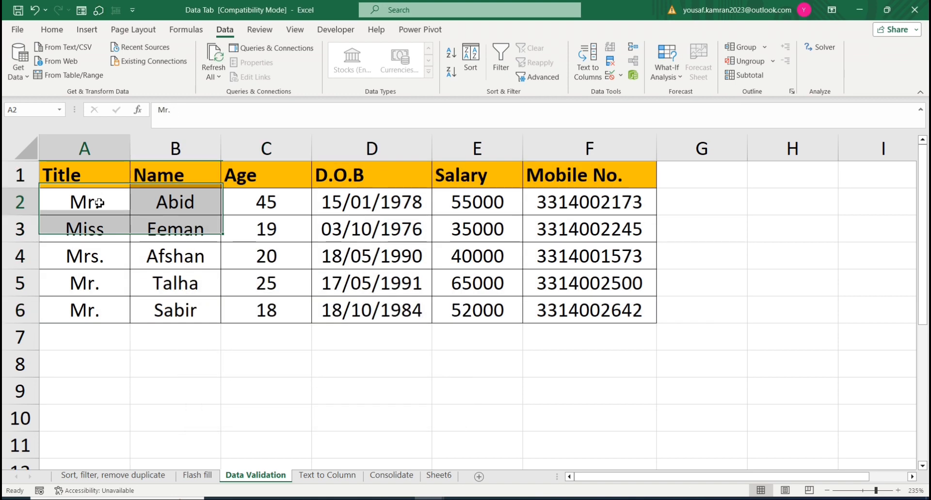
pyautogui.click(103, 226)
pyautogui.click(138, 247)
pyautogui.click(98, 237)
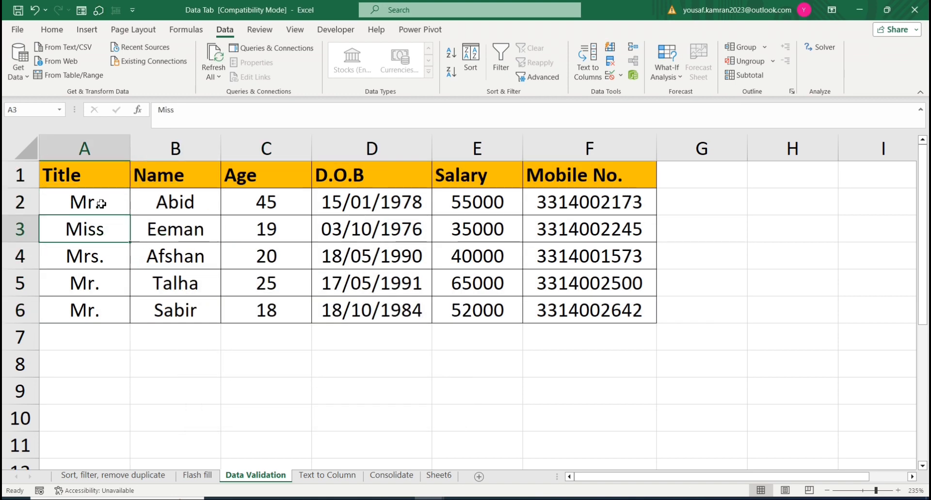
pyautogui.moveTo(101, 204); pyautogui.dragTo(108, 310)
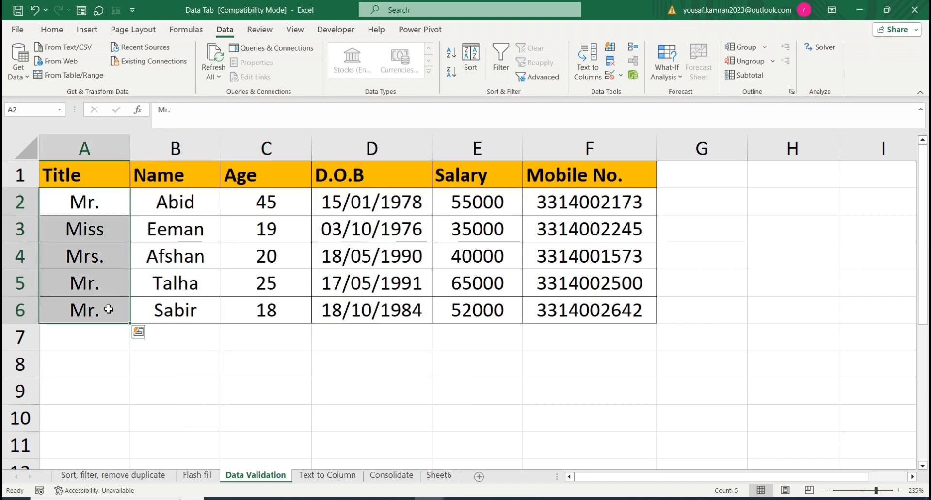
pyautogui.press('Delete')
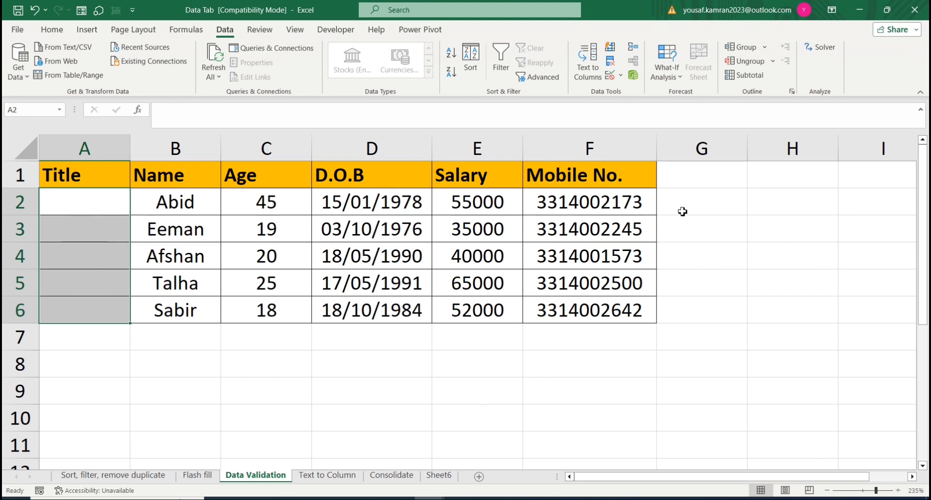
# Step: Delete the mobile numbers in F2:F6
pyautogui.moveTo(599, 201); pyautogui.dragTo(600, 308)
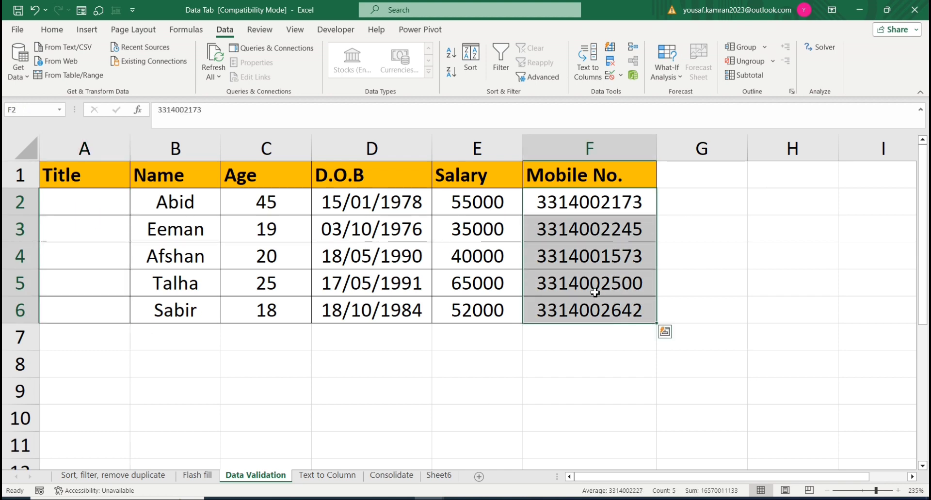
pyautogui.press('Delete')
pyautogui.press('Up')
pyautogui.press('Down')
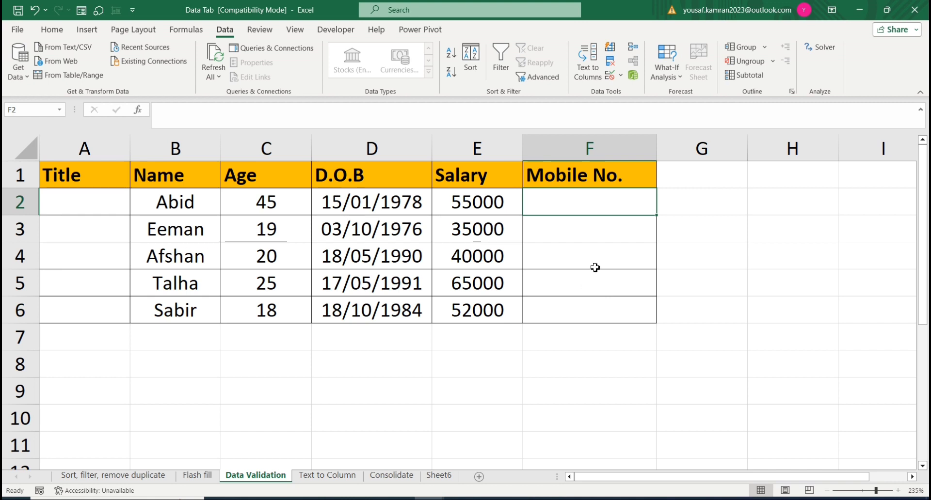
# Step: Add a data validation rule to F2:F6 that allows only a text length between 10 and 10
pyautogui.moveTo(575, 205); pyautogui.dragTo(588, 303)
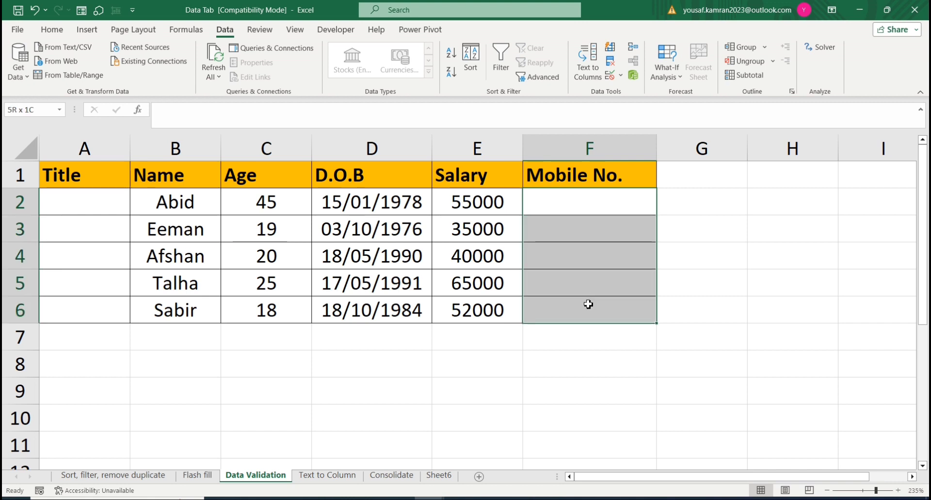
pyautogui.click(620, 75)
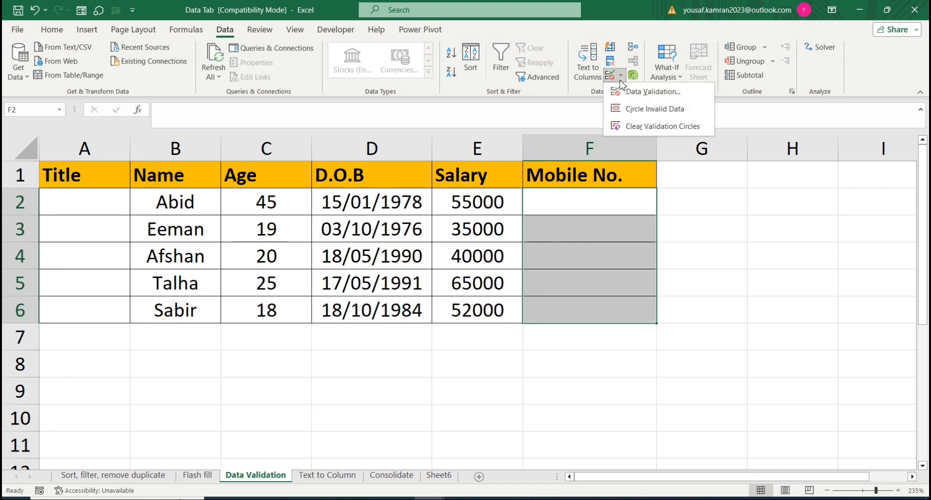
pyautogui.click(652, 92)
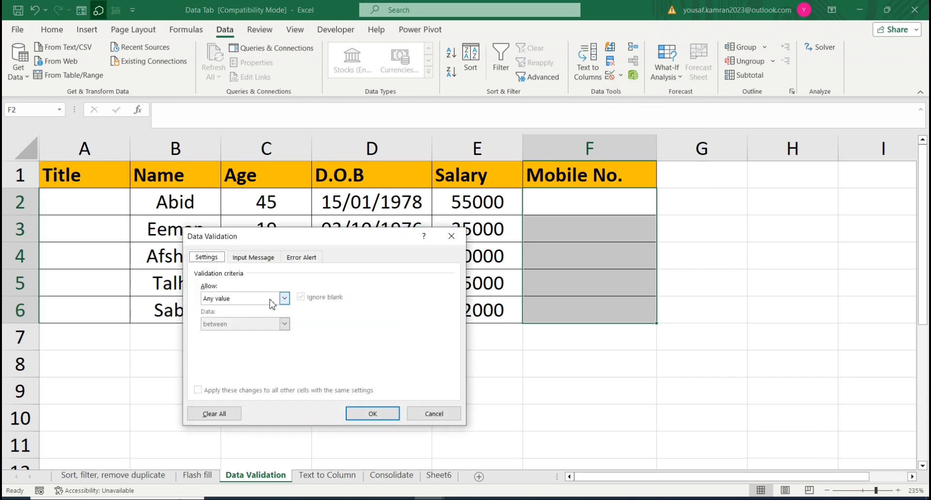
pyautogui.click(284, 298)
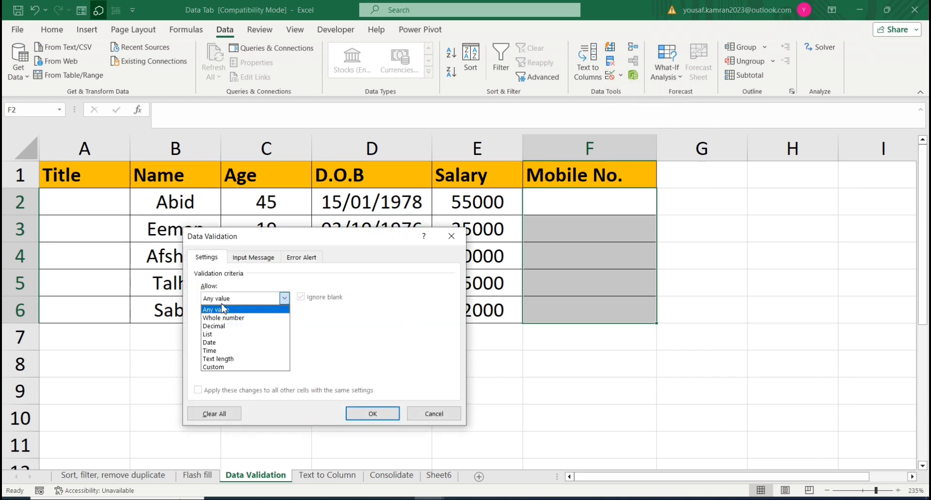
pyautogui.click(230, 359)
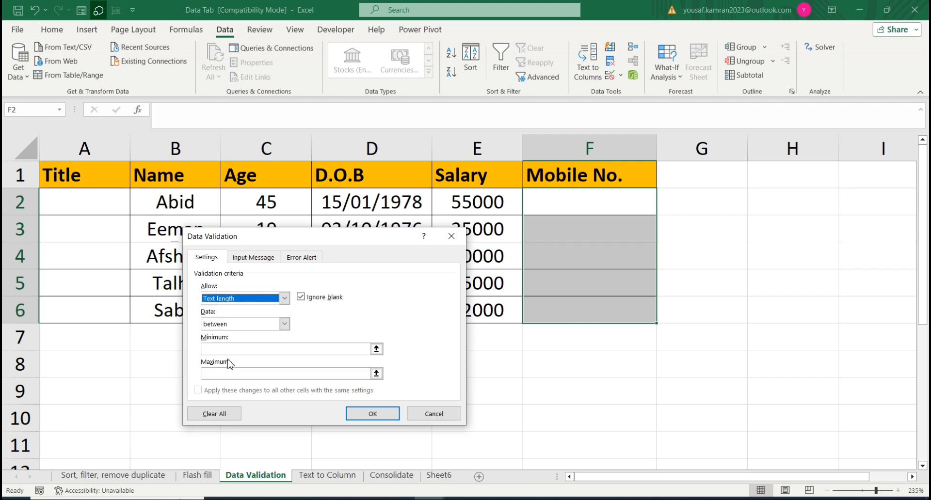
pyautogui.click(232, 349)
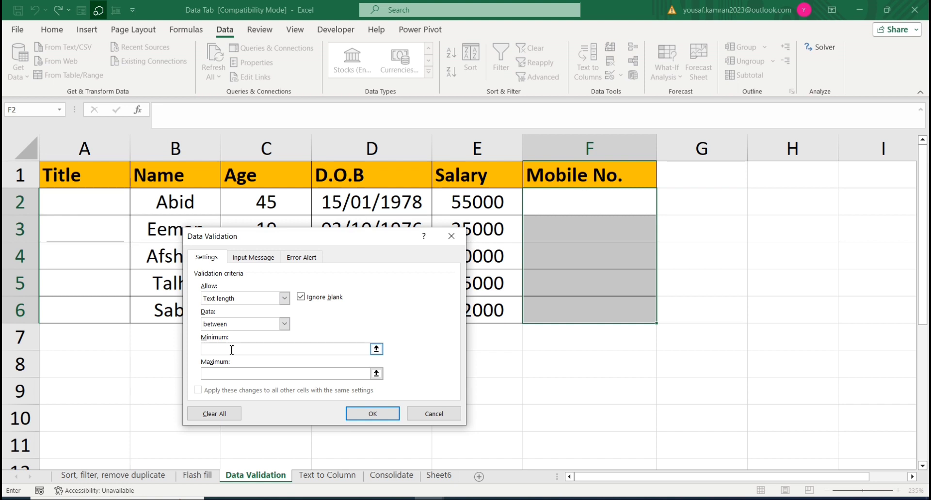
pyautogui.write('10')
pyautogui.press('Tab')
pyautogui.click(369, 414)
# Step: Test the length rule in F2 by entering a nine-digit mobile number, and cancel the entry
pyautogui.click(556, 210)
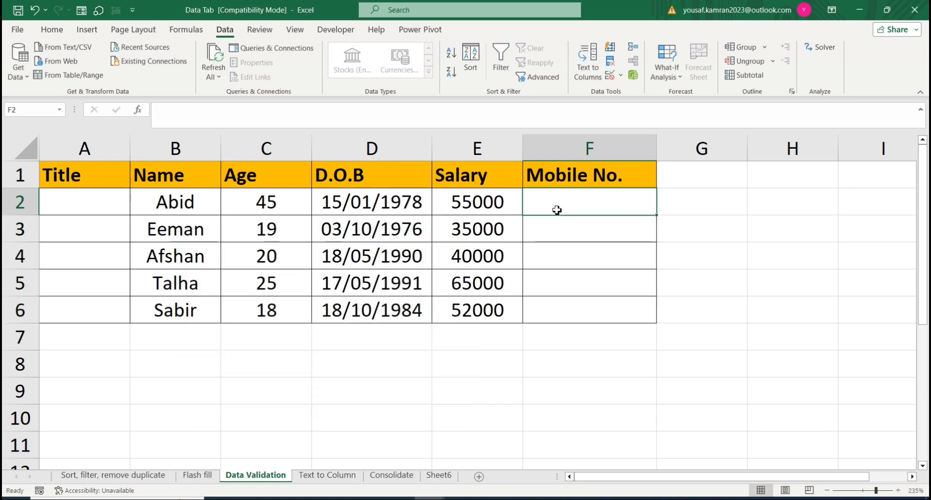
pyautogui.write('331400217')
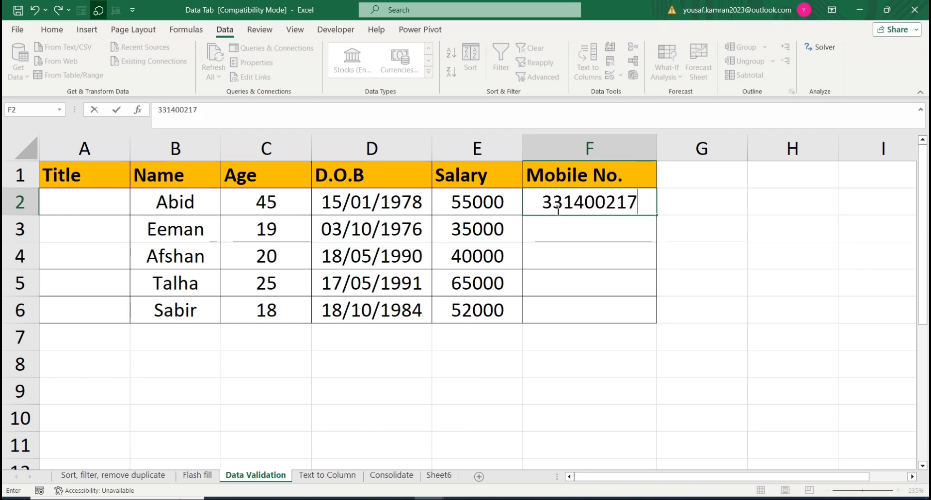
pyautogui.press('Return')
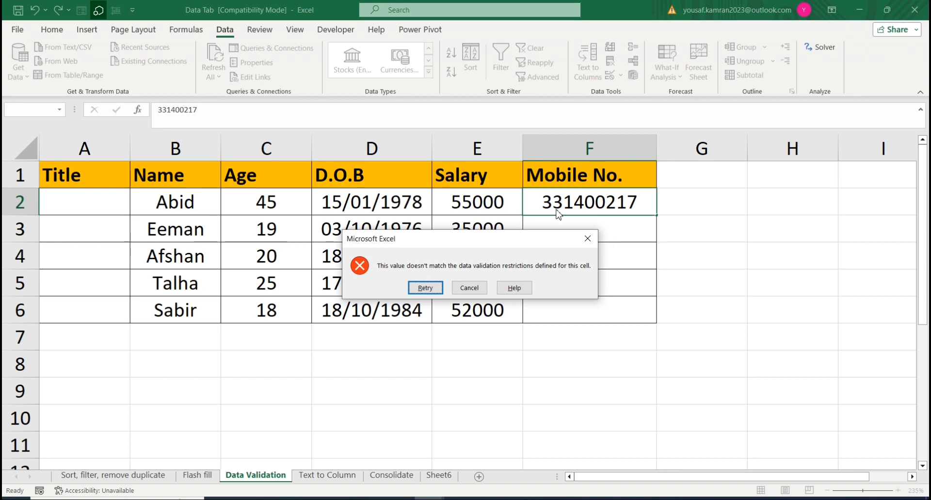
pyautogui.press('Tab')
pyautogui.press('Return')
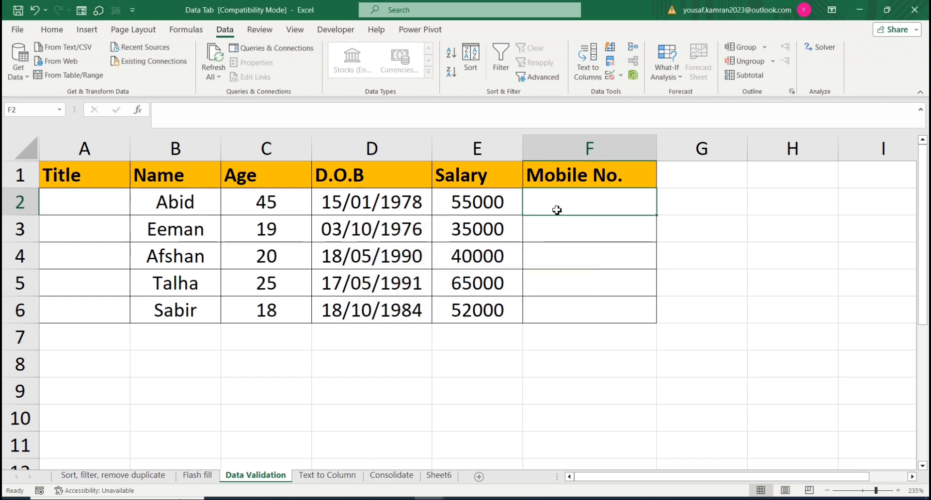
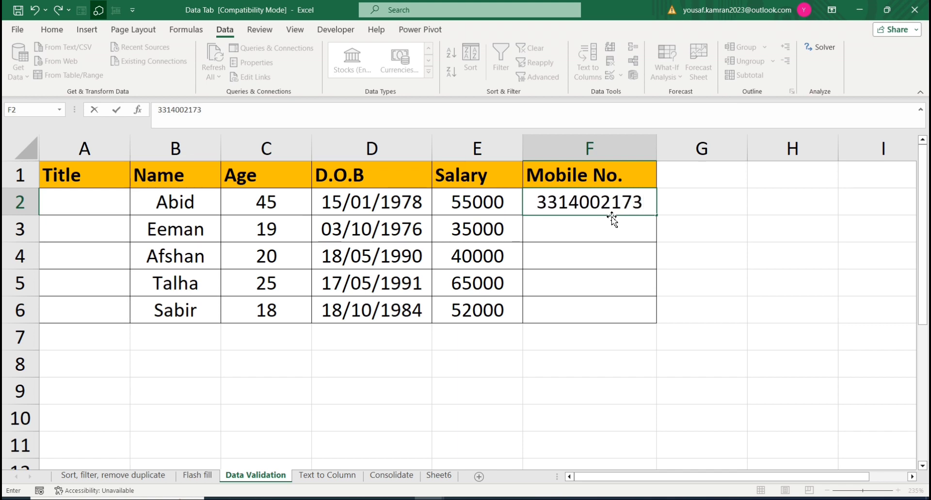
# Step: Enter a ten-digit mobile number in F2
pyautogui.press('Return')
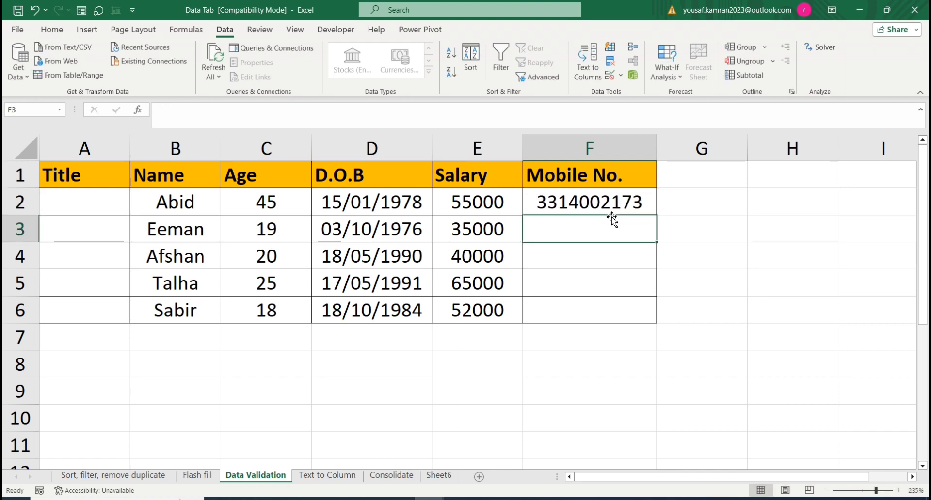
# Step: Try a nine-digit mobile number in F3, and cancel the entry
pyautogui.press('Up')
pyautogui.press('Down')
pyautogui.write('331400')
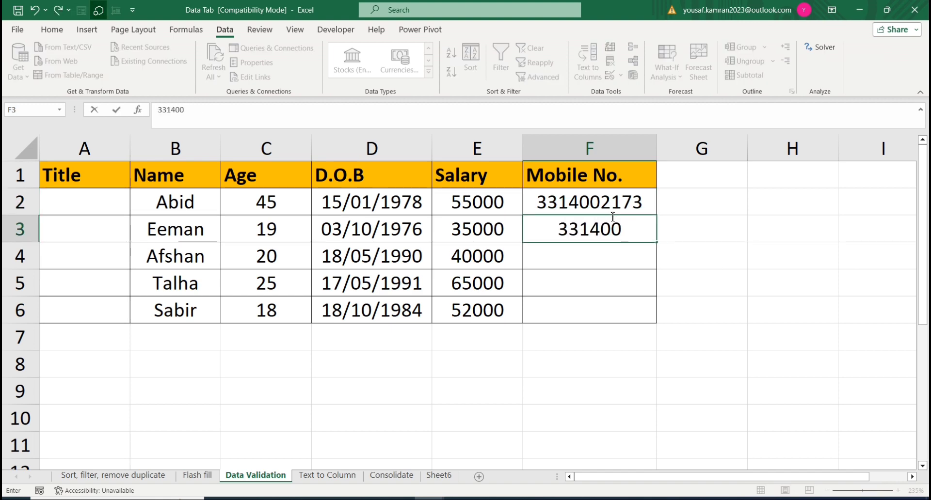
pyautogui.write('217')
pyautogui.press('Return')
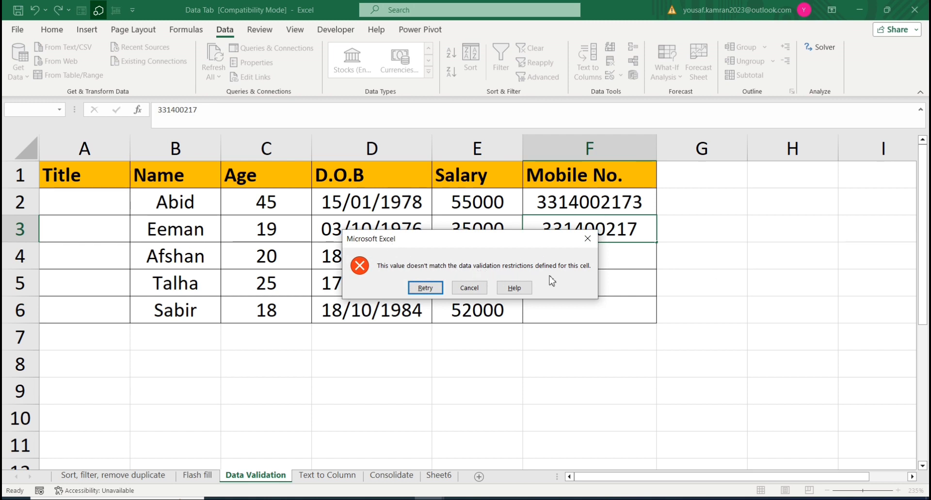
pyautogui.click(457, 292)
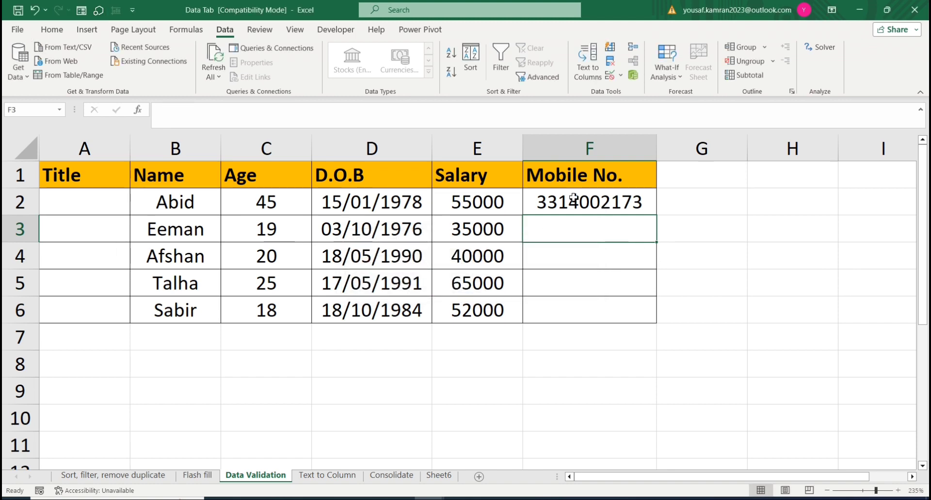
# Step: Give the validation of F2:F6 a Stop error alert titled "Number Alert" with the message "number should be of 10 disgits"
pyautogui.moveTo(575, 199); pyautogui.dragTo(594, 301)
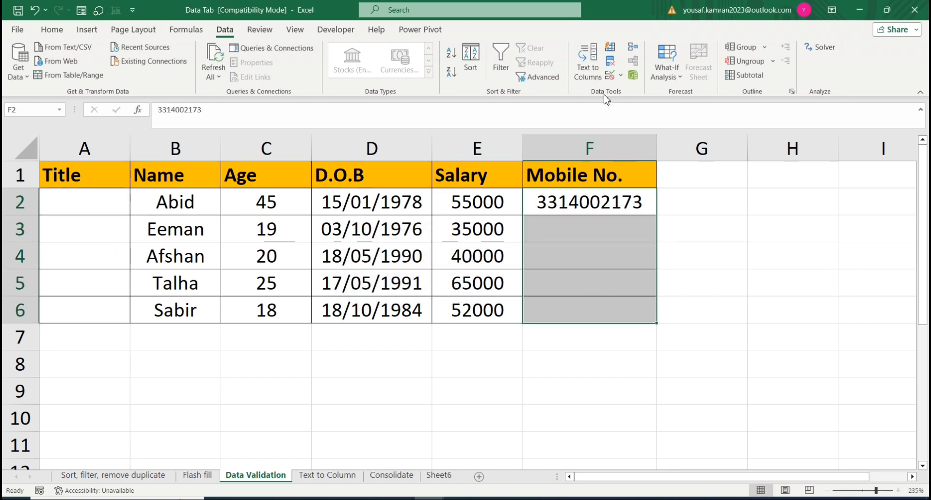
pyautogui.click(620, 76)
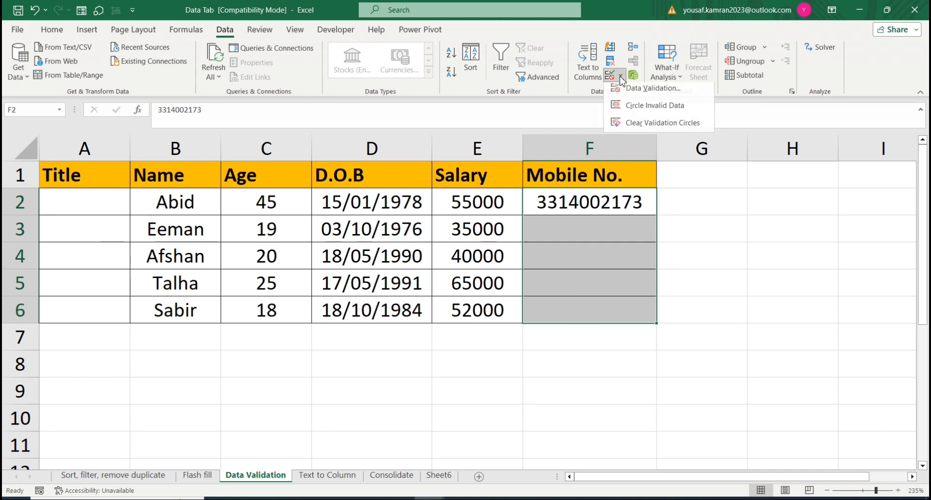
pyautogui.click(650, 92)
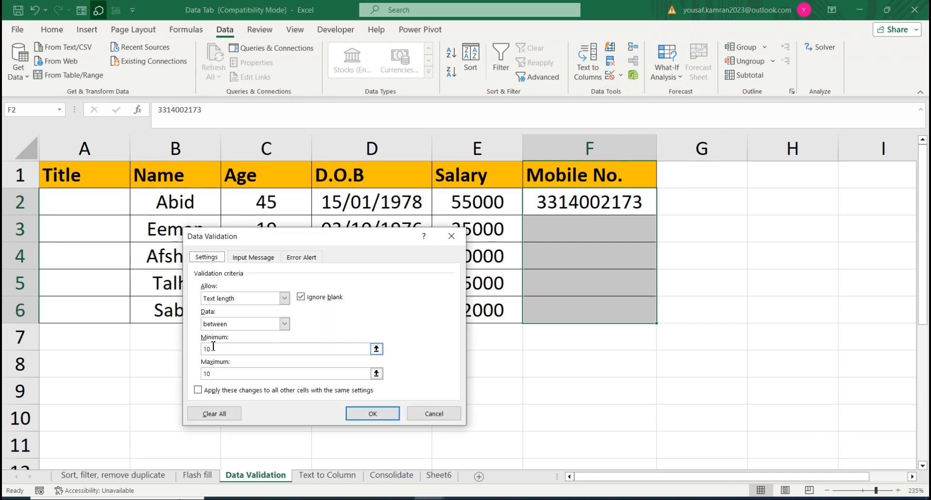
pyautogui.click(303, 257)
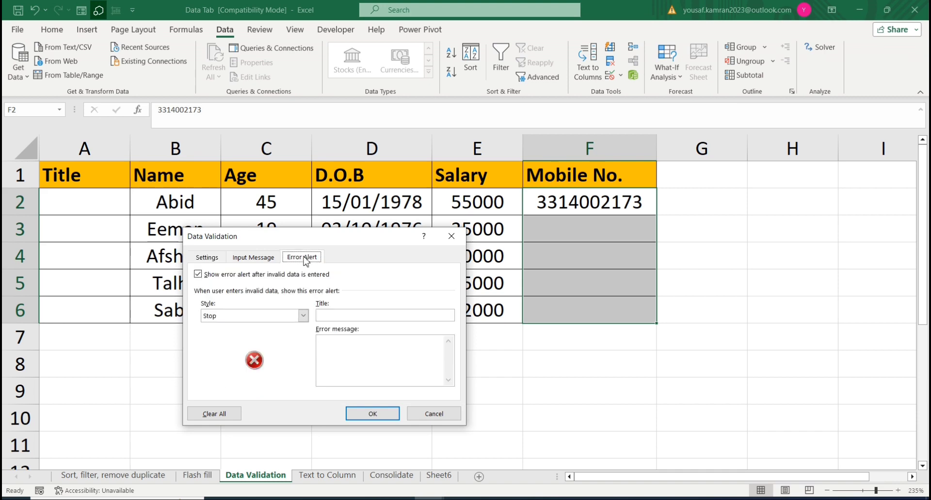
pyautogui.click(334, 318)
pyautogui.write('Numbe')
pyautogui.write('r Aler')
pyautogui.write('nu')
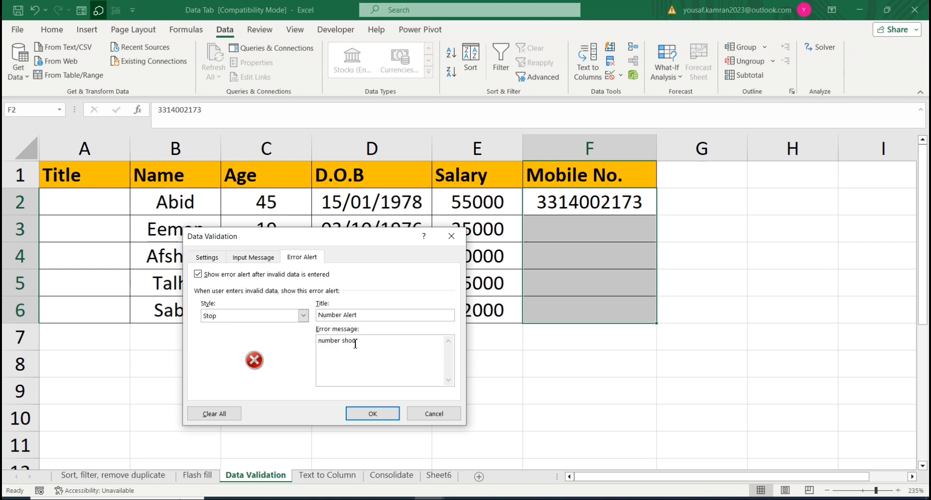
pyautogui.write('mber should b')
pyautogui.write('e of 10 disgits')
# Step: Change the error alert's title to "Number error" and apply the validation settings
pyautogui.click(368, 315)
pyautogui.press('BackSpace')
pyautogui.press('BackSpace')
pyautogui.press('BackSpace')
pyautogui.click(380, 414)
# Step: Test the custom error alert in F3 by entering a nine-digit mobile number, and cancel the entry
pyautogui.click(598, 231)
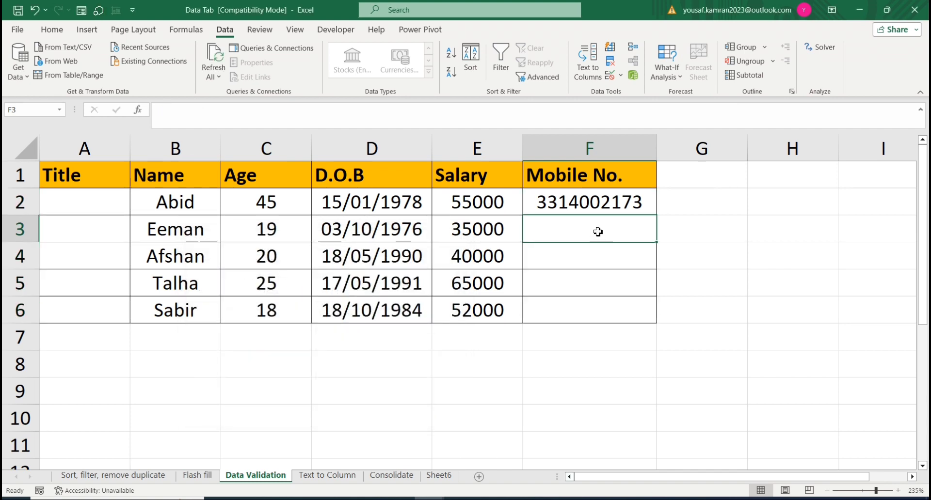
pyautogui.write('331400')
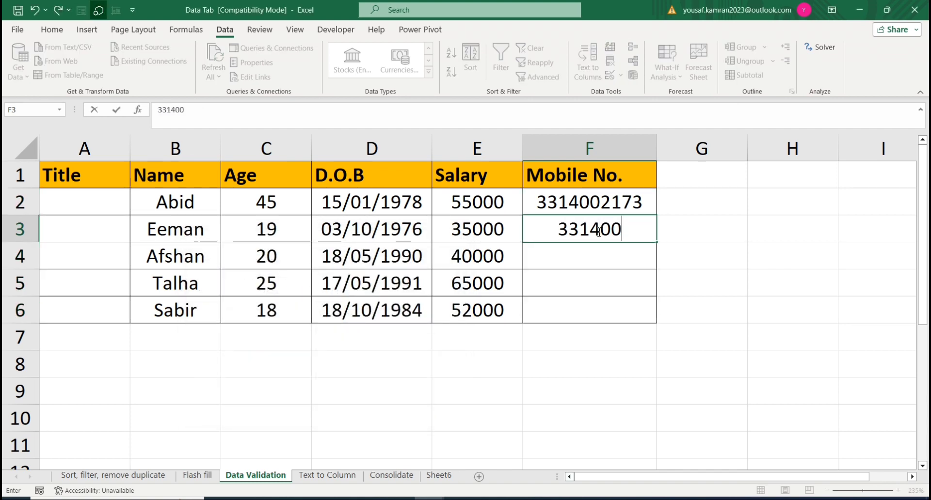
pyautogui.write('217')
pyautogui.press('Return')
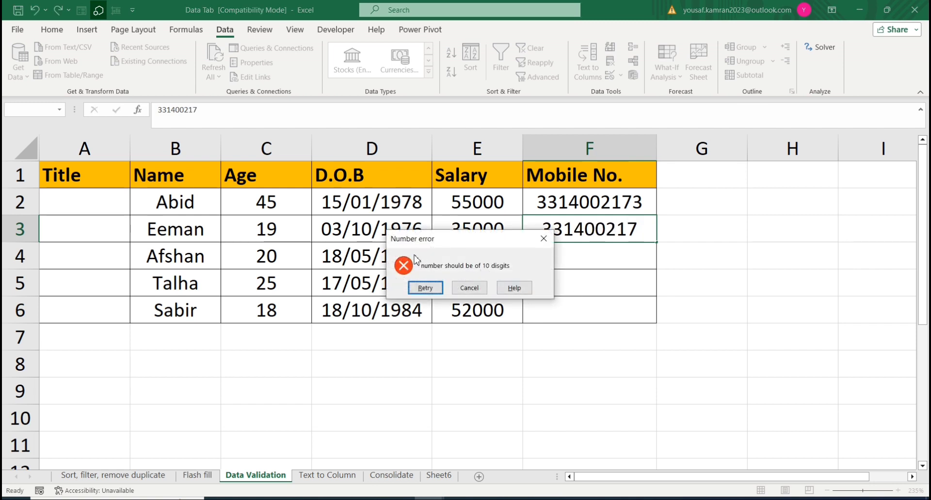
pyautogui.click(469, 288)
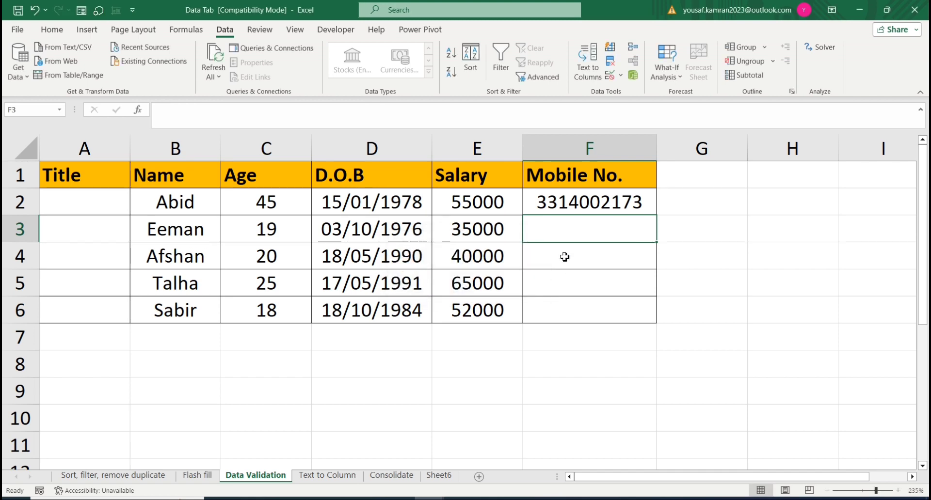
pyautogui.click(582, 199)
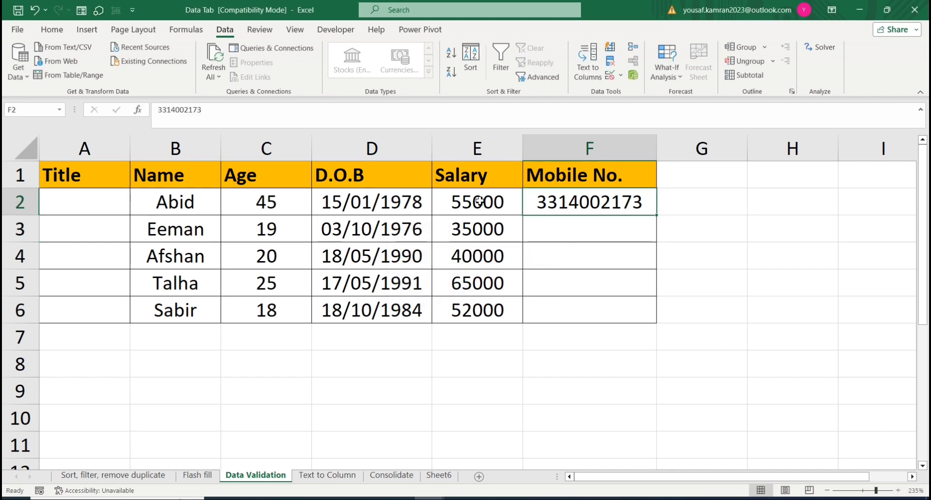
# Step: Add a List validation rule to A2:A6 with in-cell dropdown, using a source of titles that includes Mr. and Mrs
pyautogui.click(115, 208)
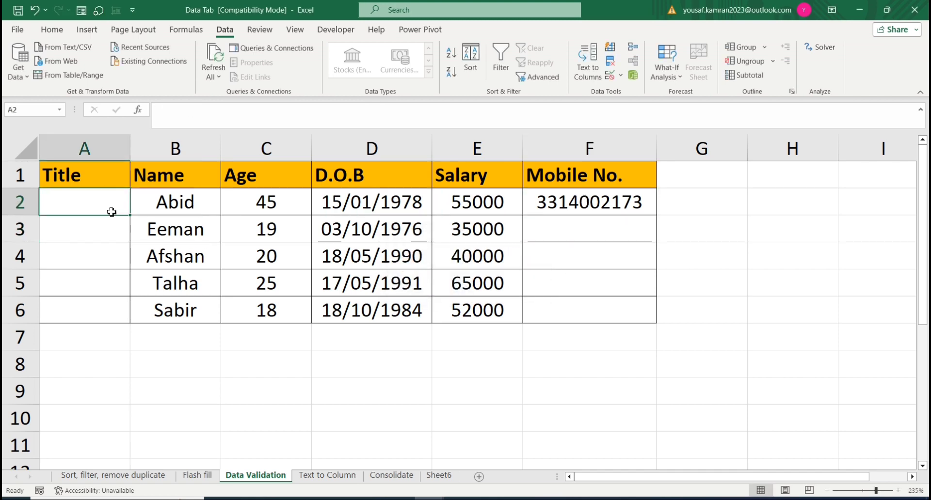
pyautogui.moveTo(80, 202); pyautogui.dragTo(87, 304)
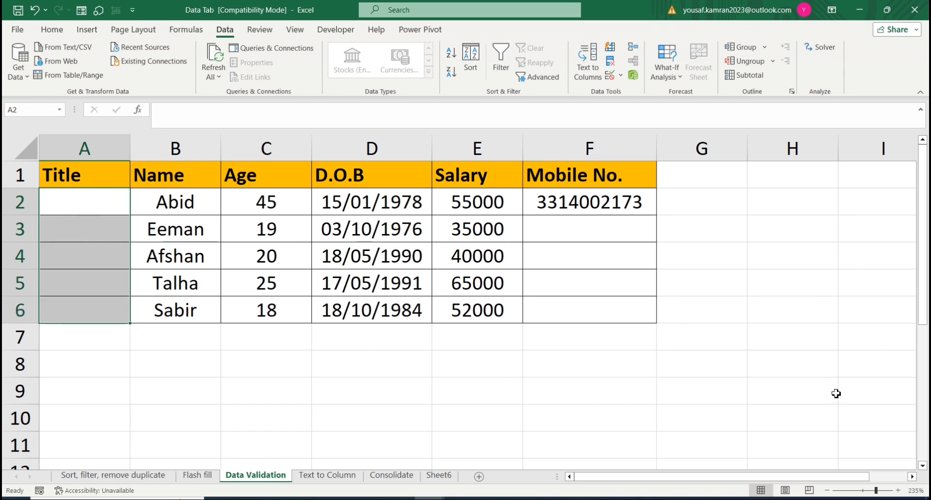
pyautogui.click(620, 75)
pyautogui.click(632, 91)
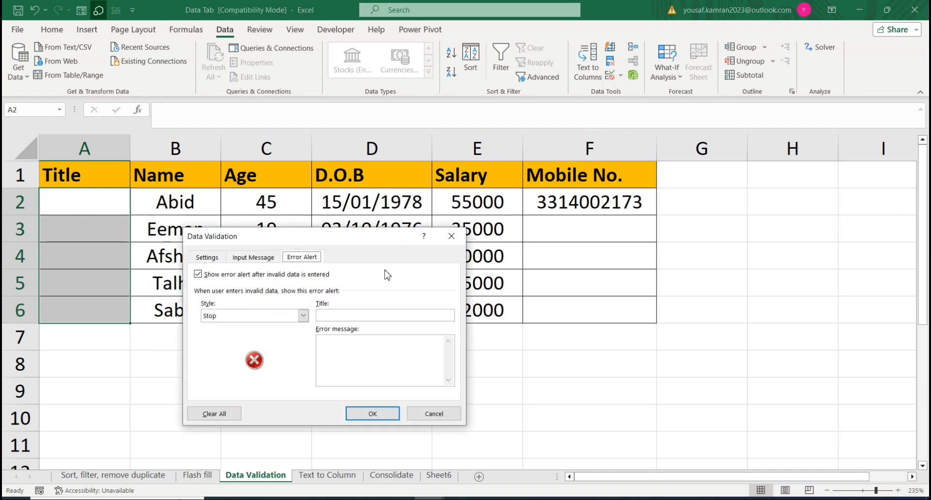
pyautogui.click(207, 258)
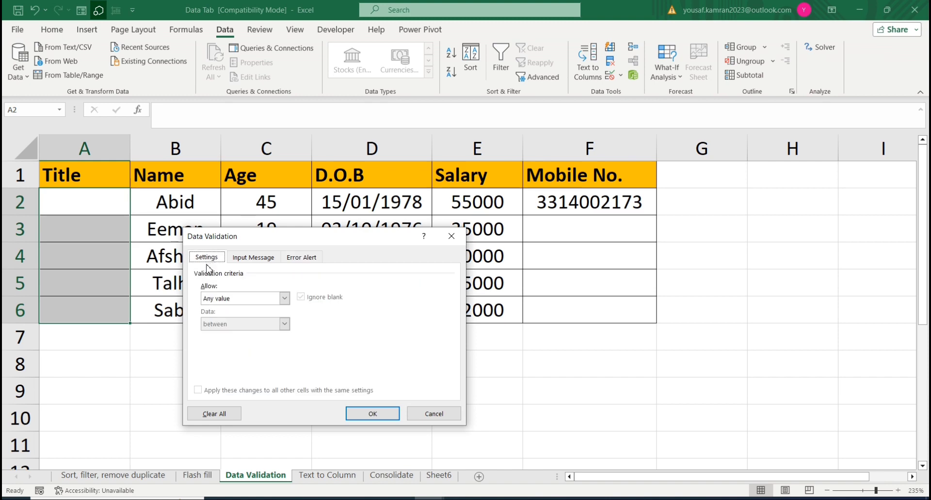
pyautogui.click(284, 298)
pyautogui.click(235, 335)
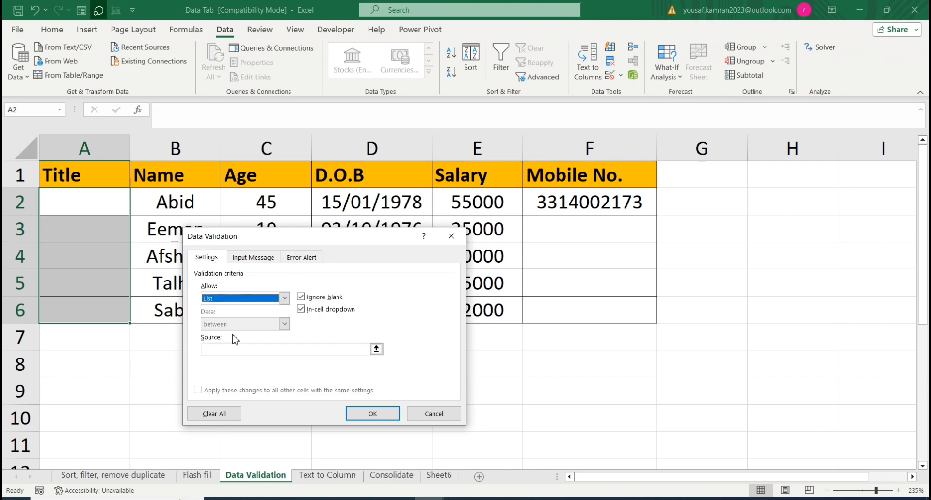
pyautogui.click(224, 351)
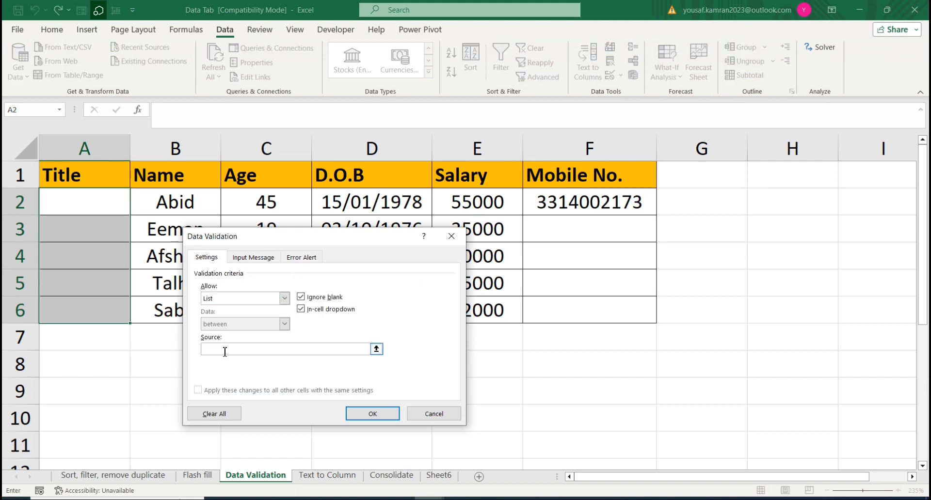
pyautogui.write('Mr., Mrs., Miss')
pyautogui.click(376, 415)
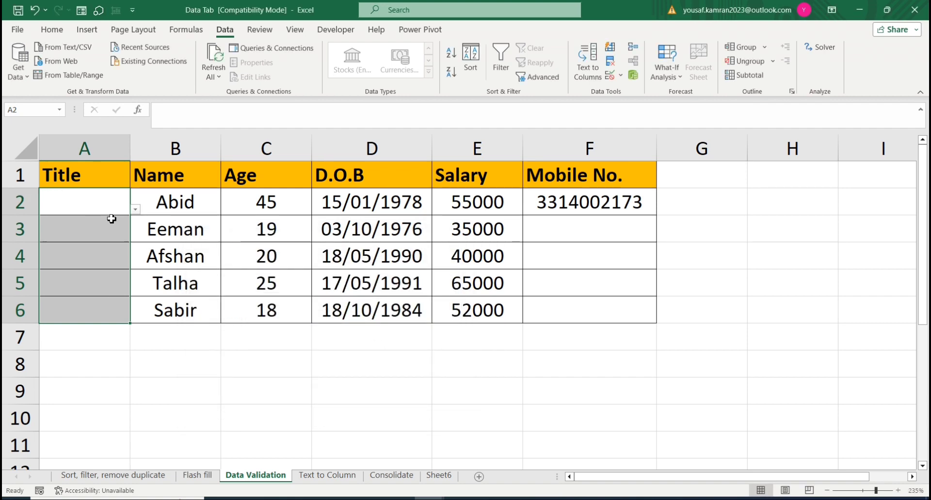
# Step: Choose Mr. from the dropdown list as the title in A2
pyautogui.click(135, 209)
pyautogui.click(57, 225)
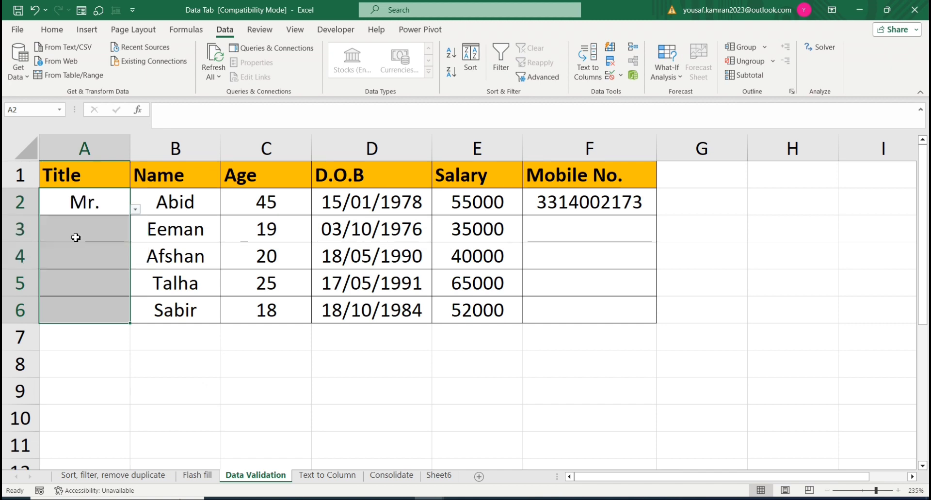
# Step: Choose Mrs. as the title in A3 and Miss in A4 from their dropdown lists
pyautogui.click(108, 230)
pyautogui.click(136, 236)
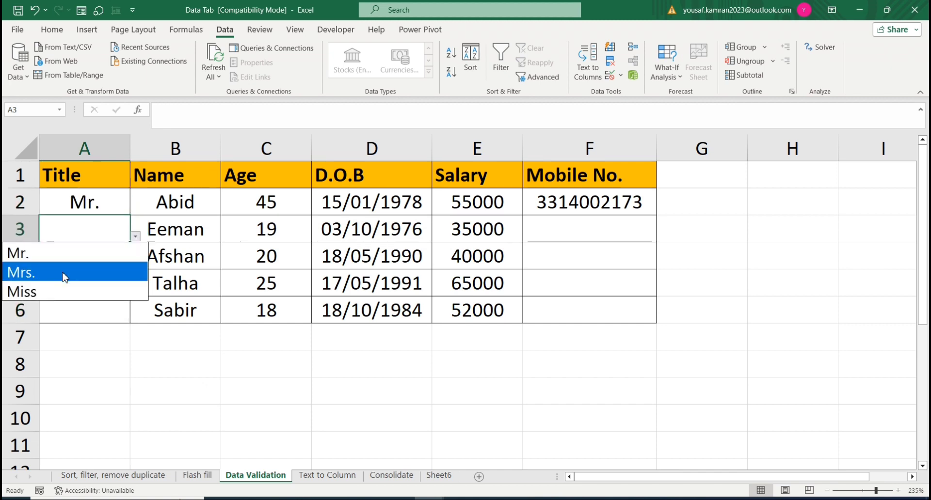
pyautogui.click(63, 277)
pyautogui.click(110, 257)
pyautogui.click(135, 263)
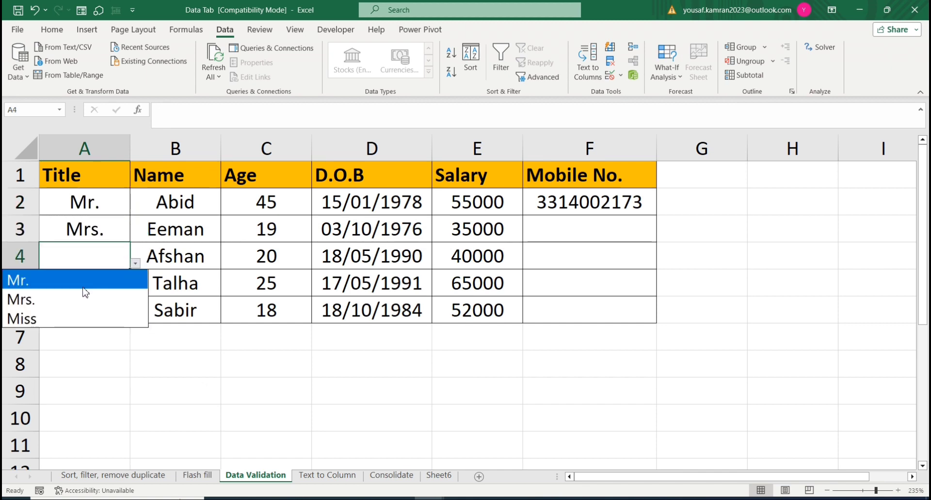
pyautogui.click(69, 316)
pyautogui.click(97, 278)
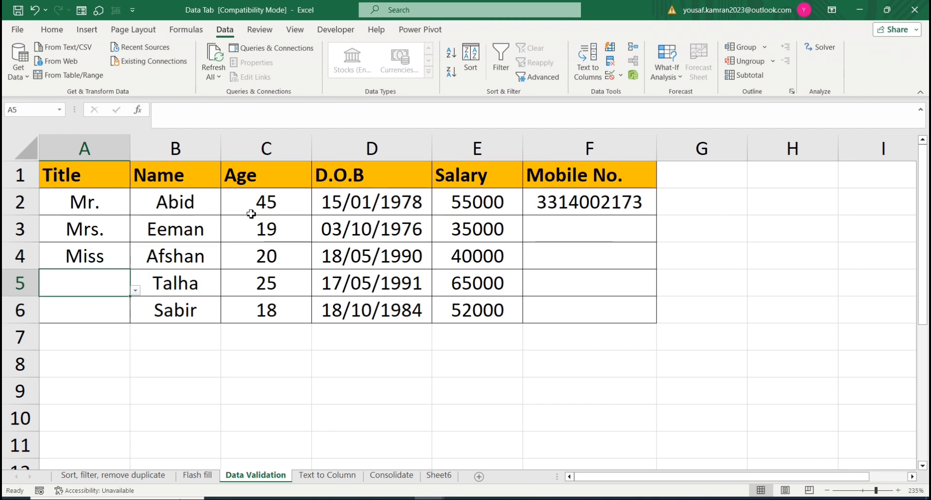
# Step: Enter 60 as the age in C2, and undo the entry
pyautogui.moveTo(252, 208); pyautogui.dragTo(266, 303)
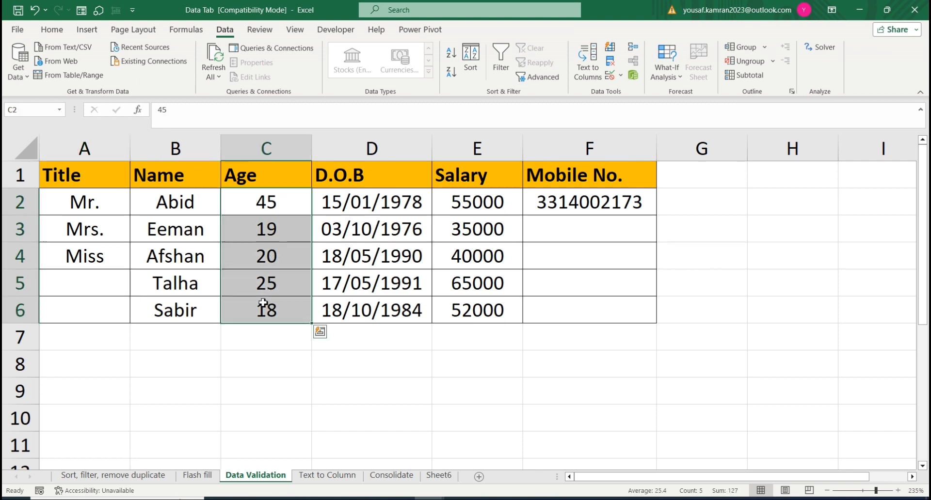
pyautogui.click(242, 207)
pyautogui.write('60')
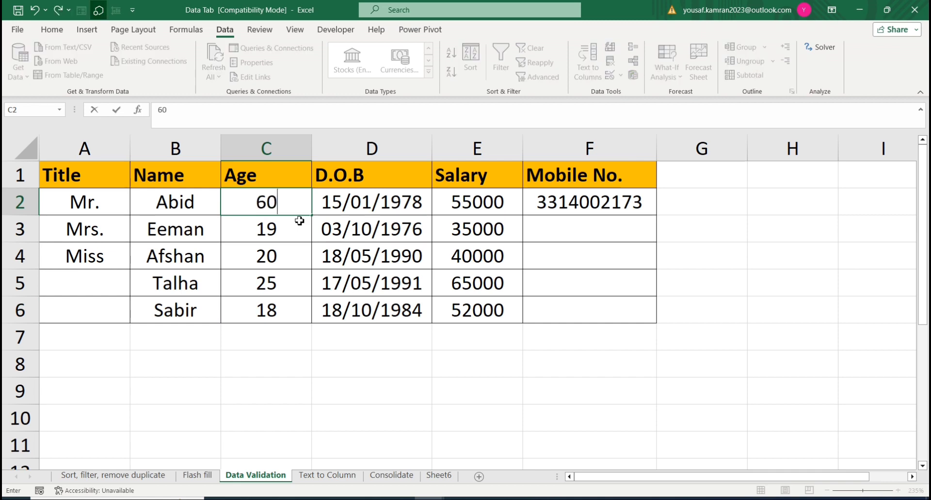
pyautogui.press('Return')
pyautogui.press('Up')
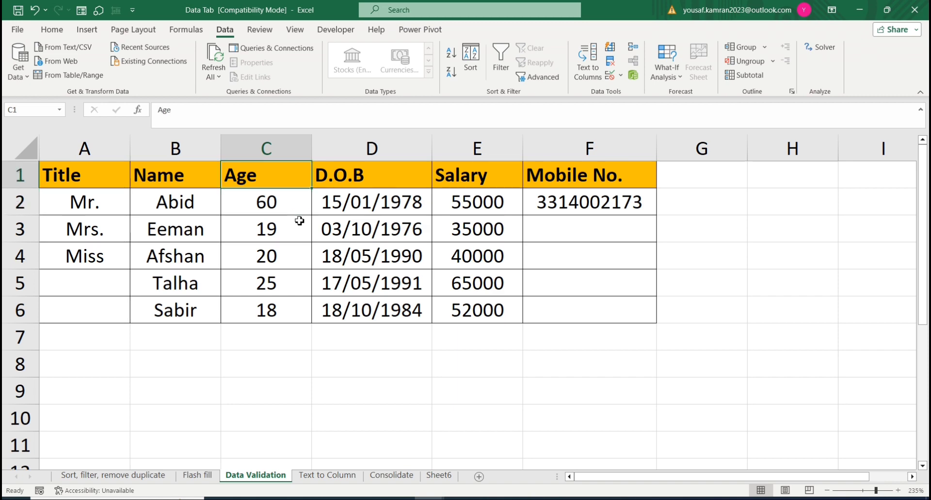
pyautogui.hotkey('ctrl', 'z')
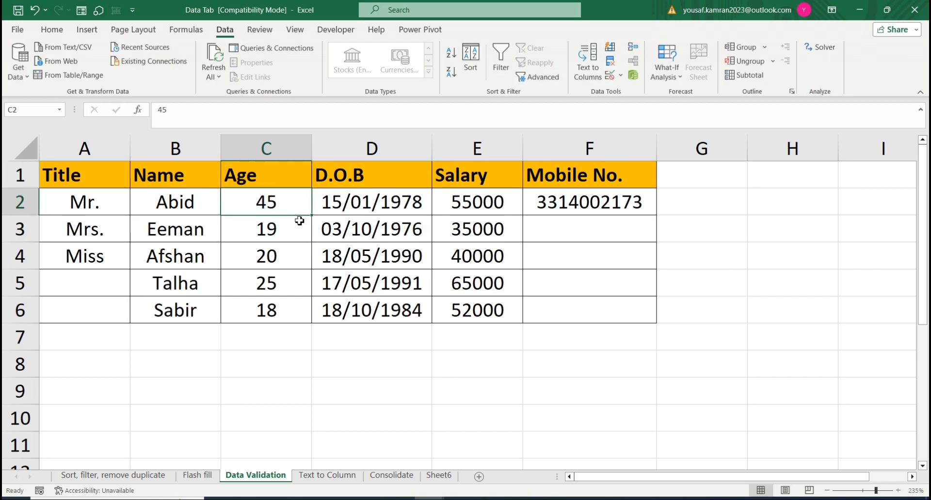
# Step: Open data validation for the ages in C2:C6 and allow only Decimal values
pyautogui.hotkey('shift', 'Down')
pyautogui.hotkey('shift', 'Down')
pyautogui.hotkey('shift', 'Down')
pyautogui.hotkey('shift', 'Down')
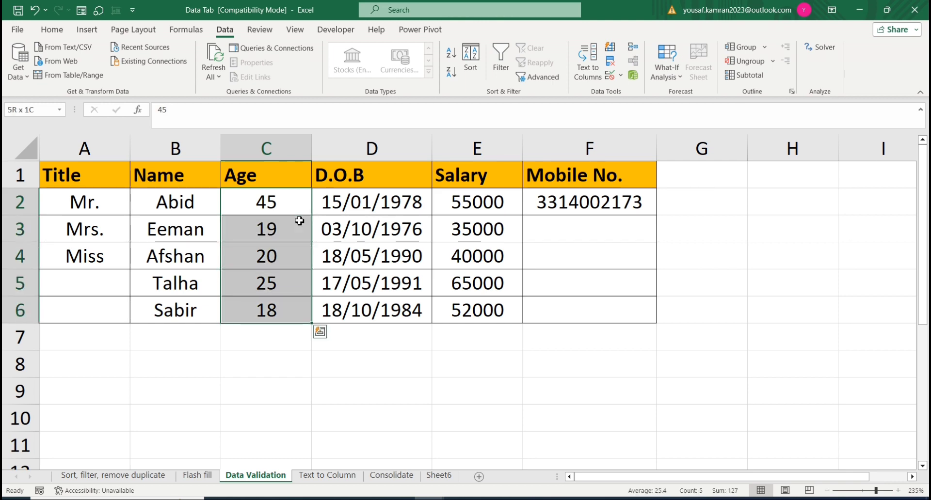
pyautogui.click(621, 76)
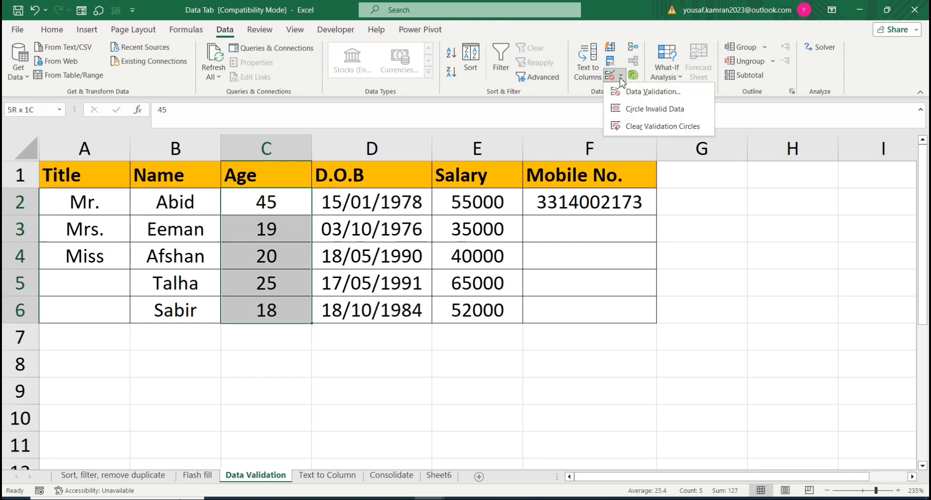
pyautogui.click(644, 92)
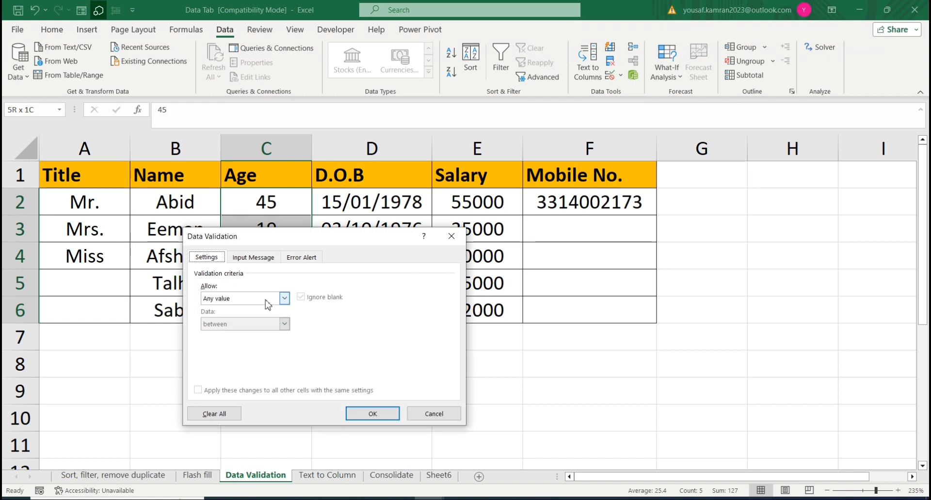
pyautogui.click(284, 299)
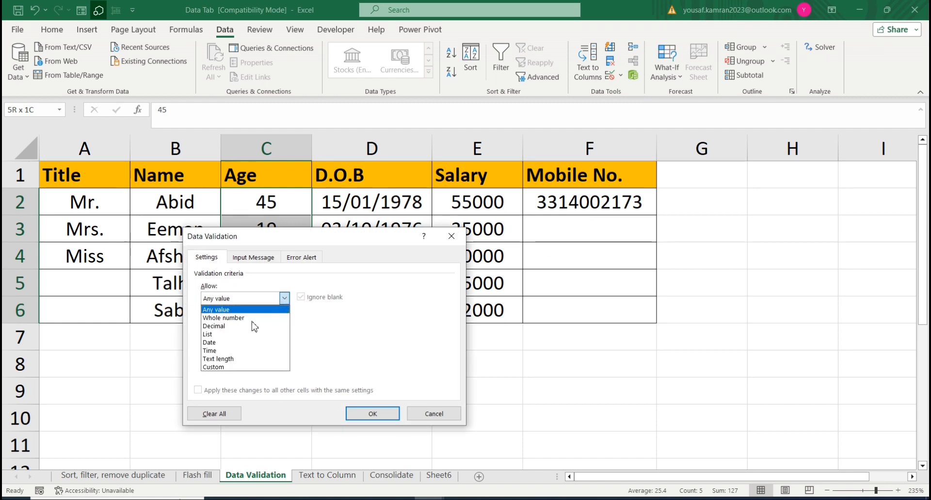
pyautogui.click(222, 327)
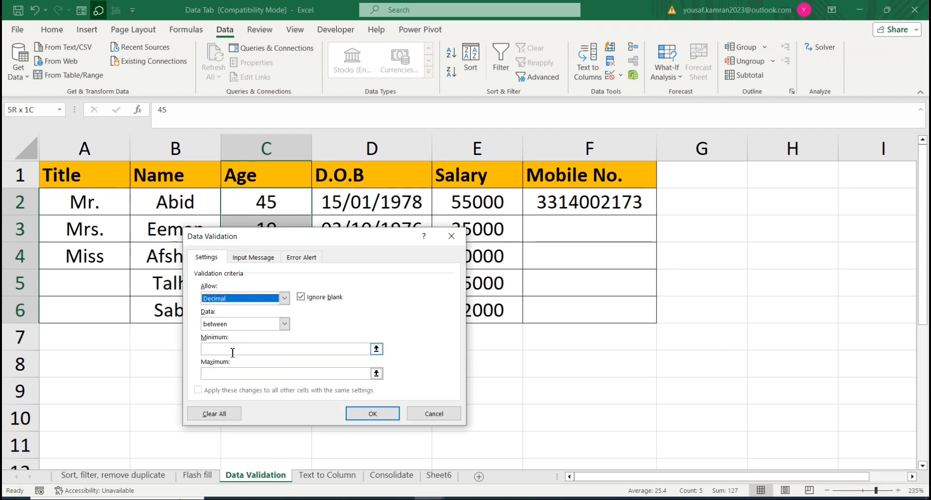
# Step: Set the age rule's minimum to 18 and maximum to 45, and apply the validation
pyautogui.click(231, 350)
pyautogui.moveTo(304, 242); pyautogui.dragTo(578, 202)
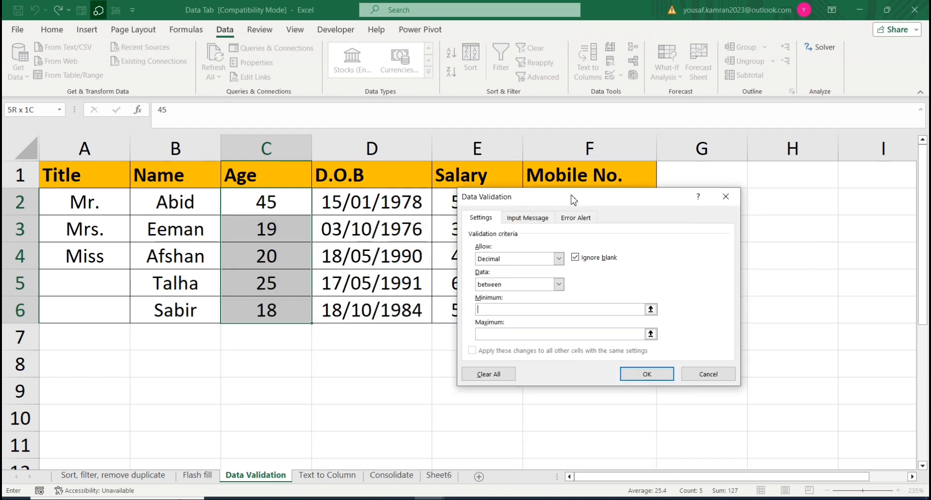
pyautogui.click(513, 333)
pyautogui.write('545')
pyautogui.click(647, 374)
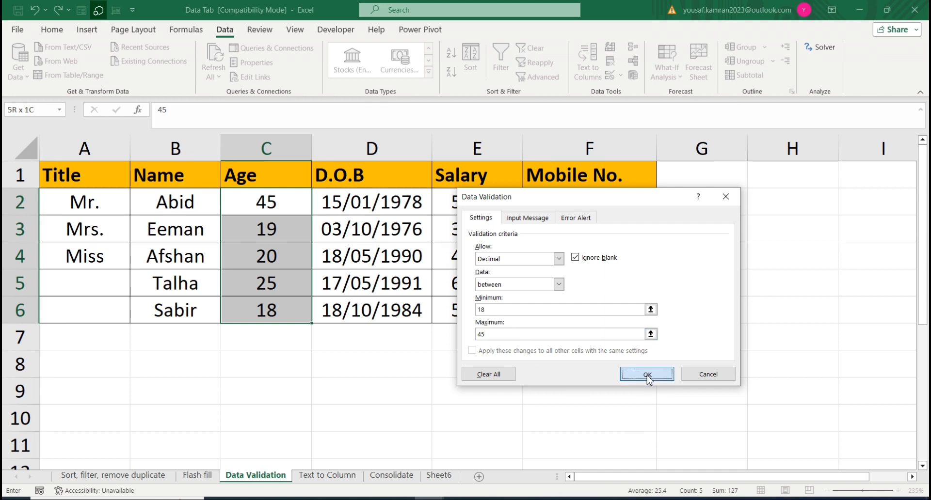
# Step: Test the age rule by entering 50 in C2, and cancel the entry
pyautogui.click(263, 200)
pyautogui.write('50')
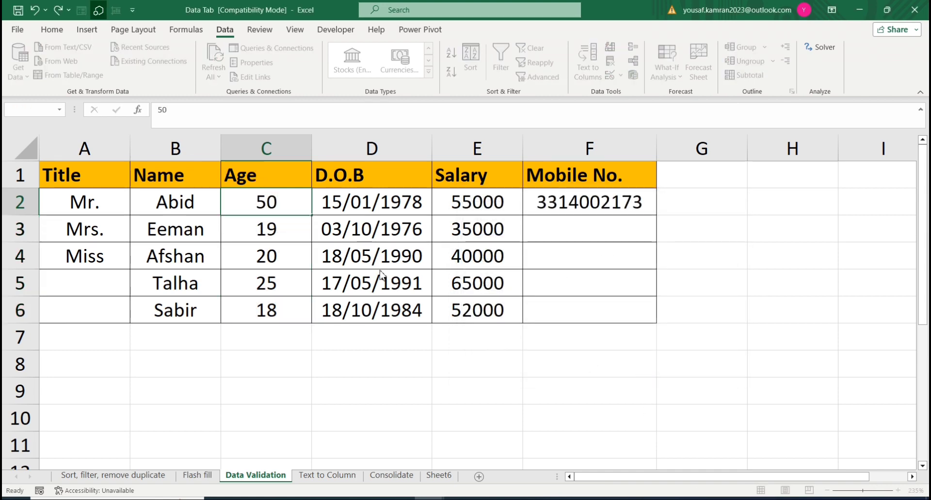
pyautogui.press('Return')
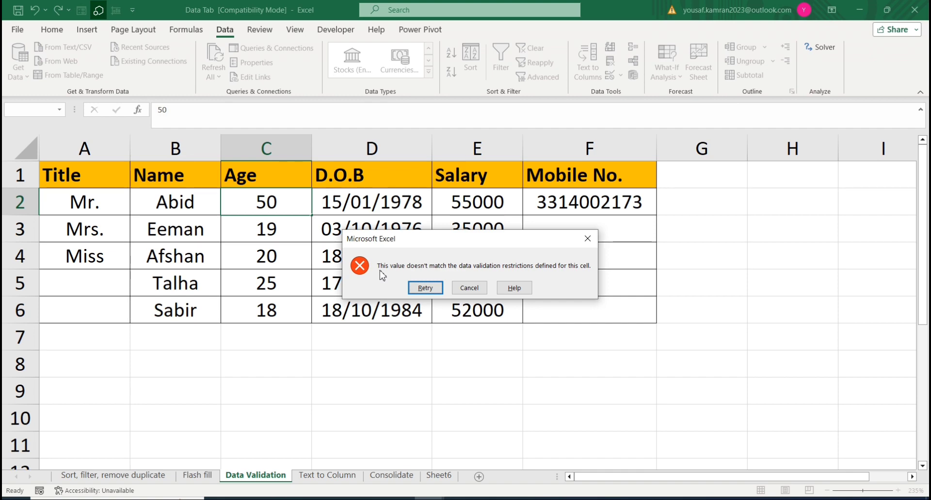
pyautogui.click(469, 288)
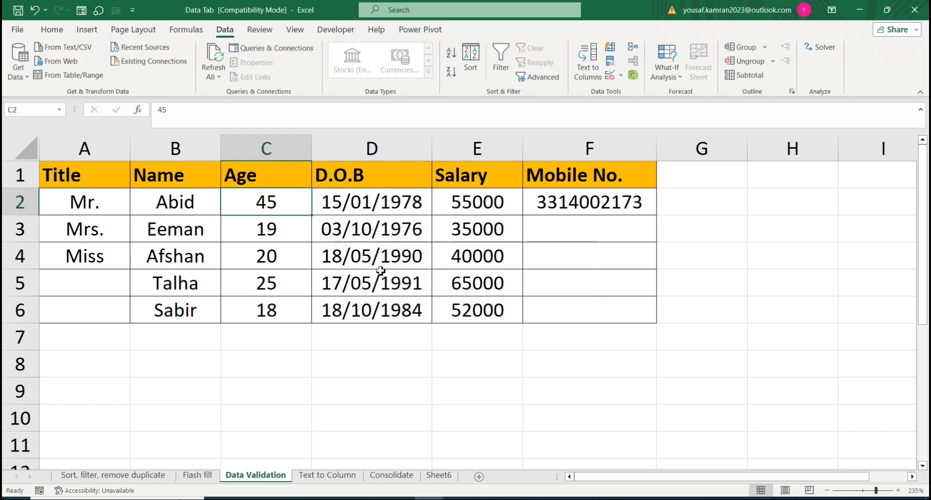
pyautogui.moveTo(257, 199); pyautogui.dragTo(283, 314)
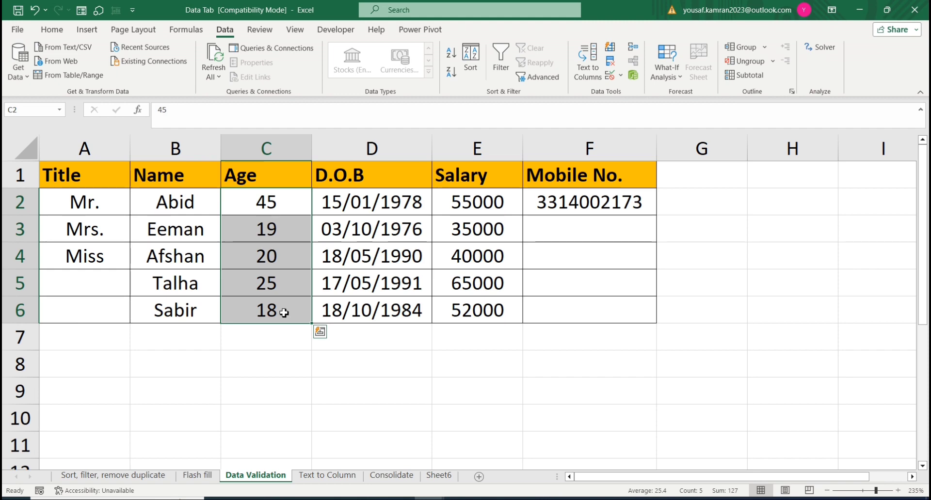
pyautogui.moveTo(264, 208); pyautogui.dragTo(379, 306)
pyautogui.click(357, 214)
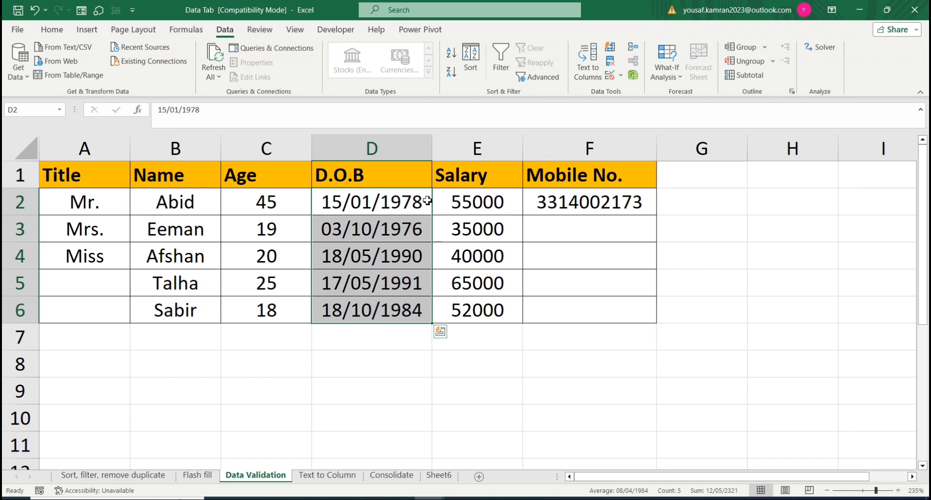
pyautogui.click(620, 75)
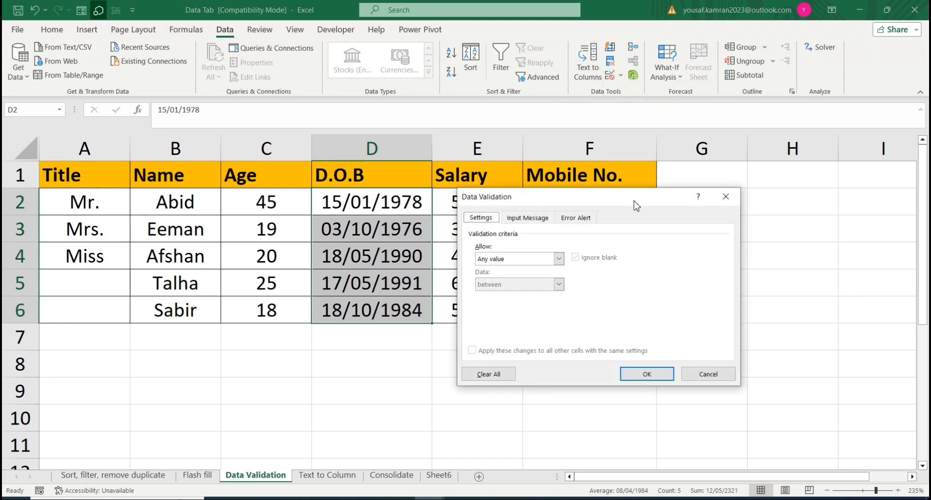
pyautogui.click(560, 259)
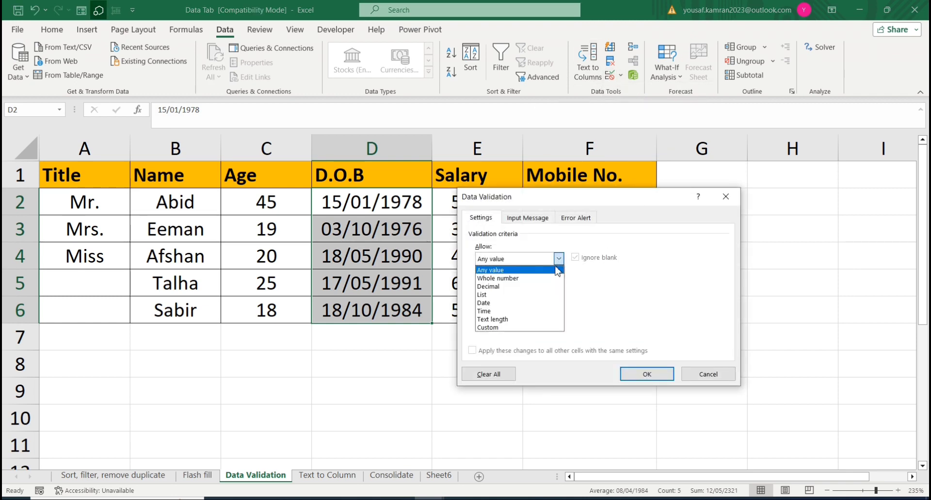
pyautogui.click(501, 309)
pyautogui.click(500, 309)
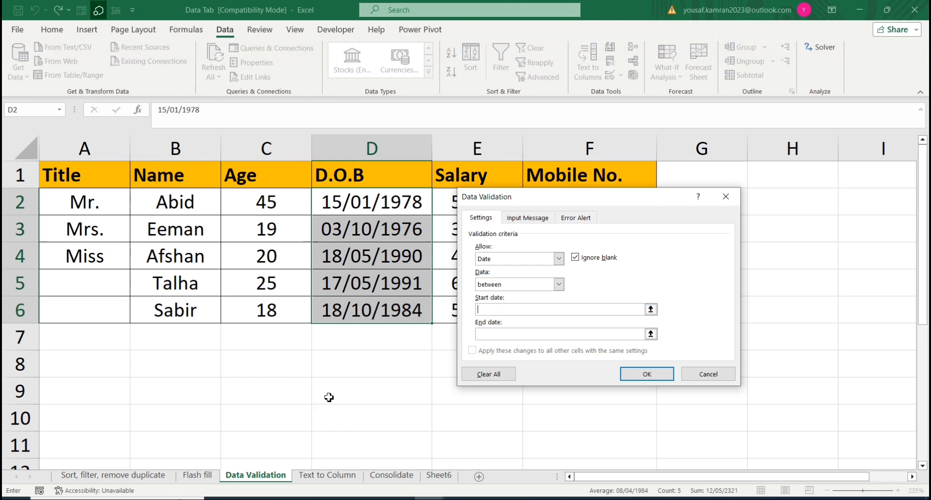
pyautogui.click(294, 384)
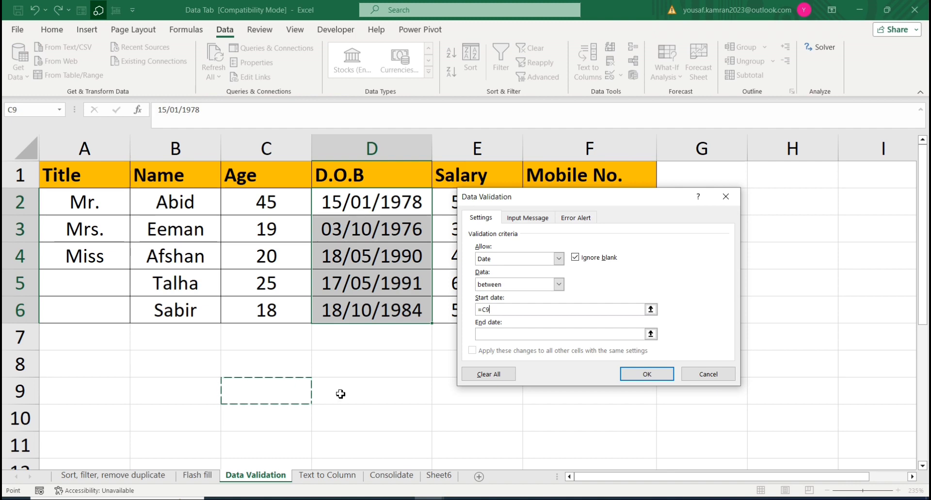
pyautogui.click(722, 376)
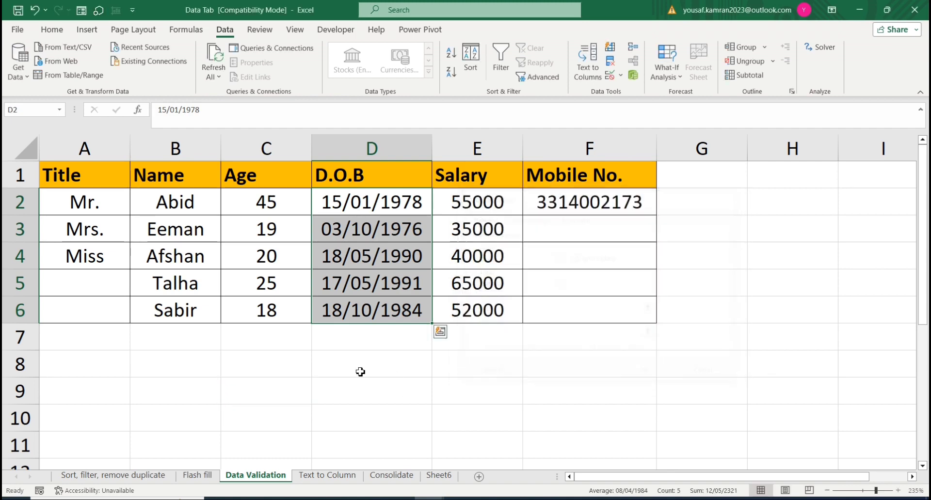
# Step: Calculate the latest allowed birth year in D8 with the formula =2023-18
pyautogui.click(362, 372)
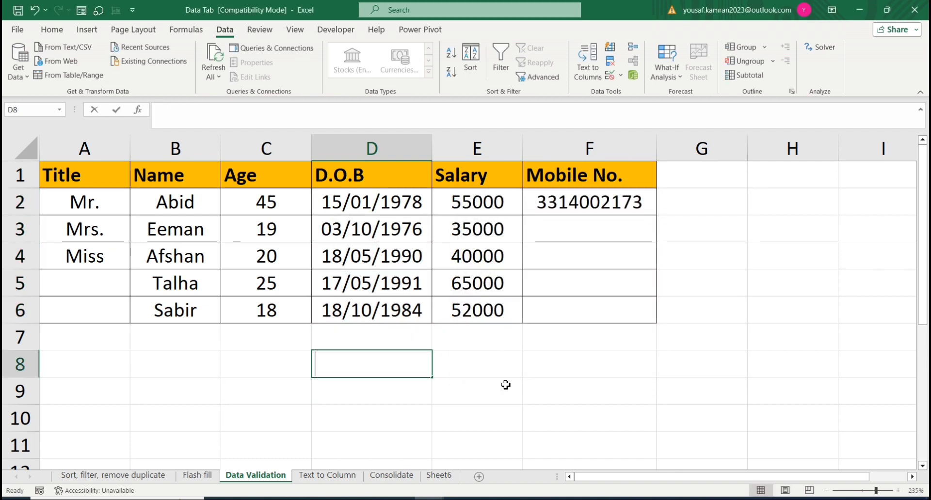
pyautogui.write('2023')
pyautogui.press('BackSpace')
pyautogui.press('BackSpace')
pyautogui.press('BackSpace')
pyautogui.press('BackSpace')
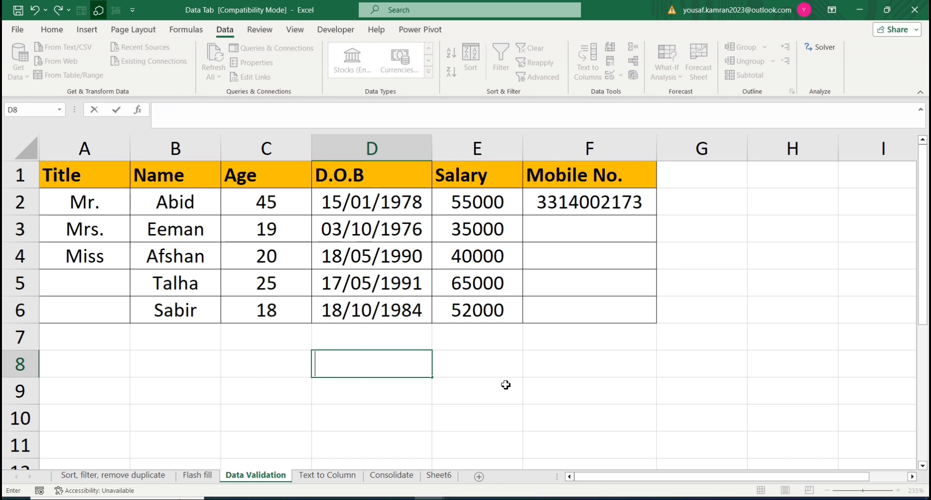
pyautogui.write('=2023')
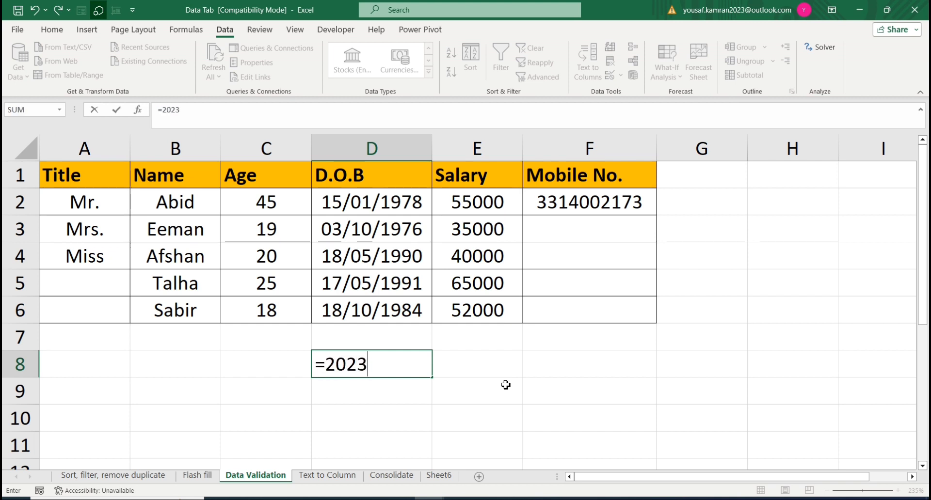
pyautogui.write('-18')
pyautogui.press('Return')
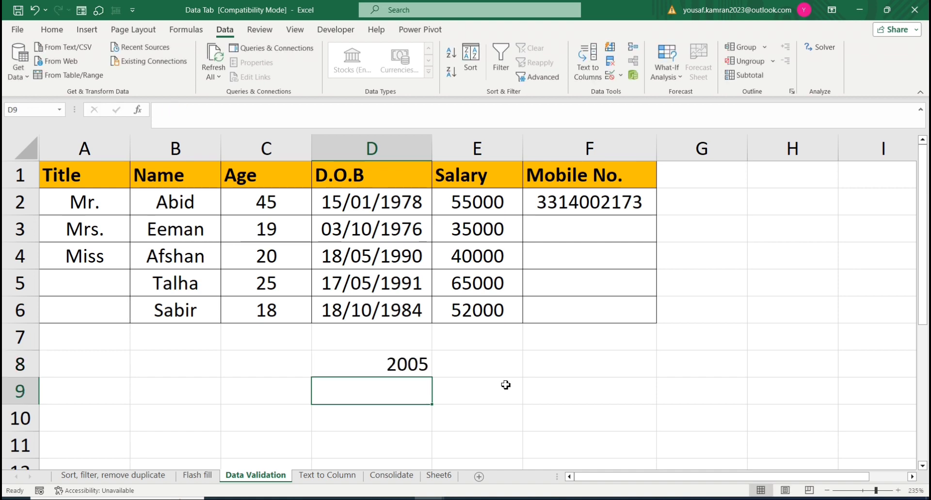
# Step: Calculate the earliest allowed birth year in D9 with the formula =2023-45
pyautogui.write('=20')
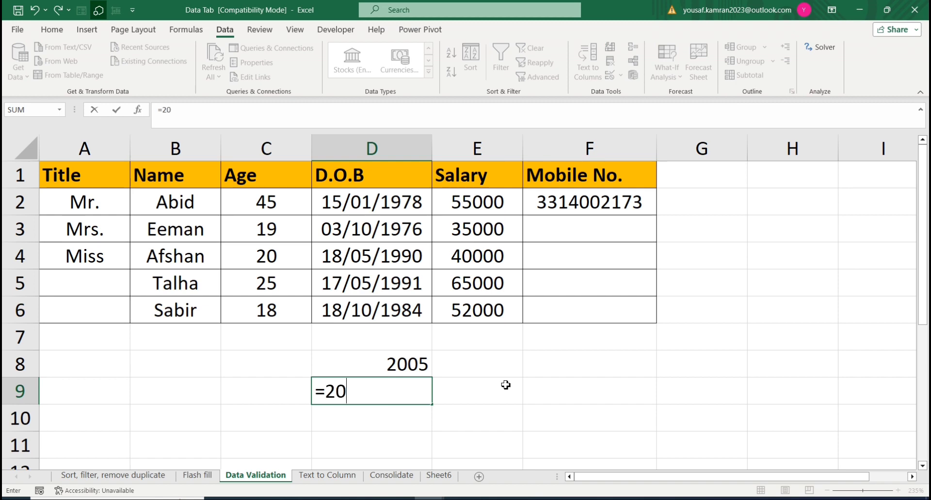
pyautogui.write('23-45')
pyautogui.press('Return')
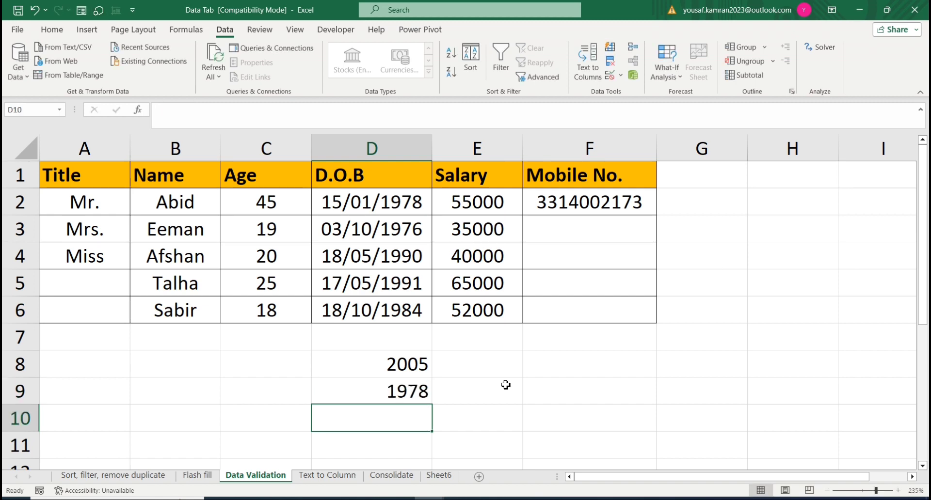
pyautogui.press('Up')
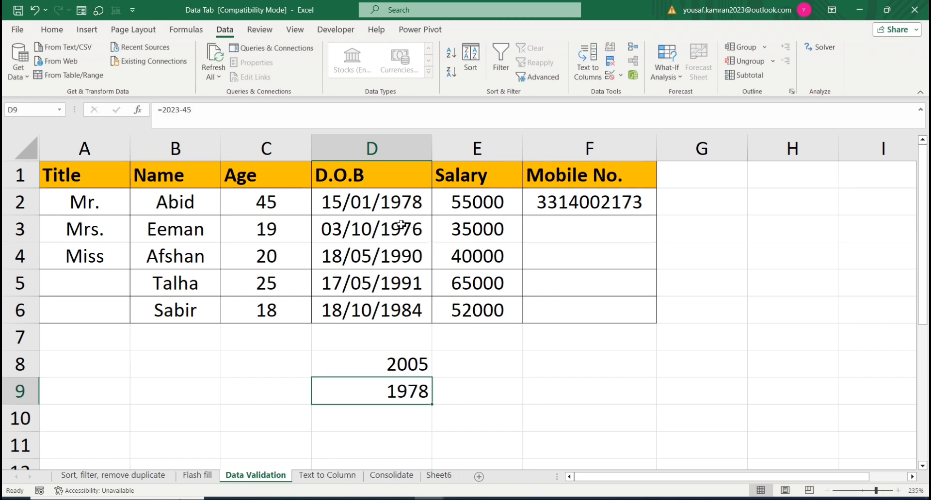
# Step: Start a data validation rule for the D.O.B cells D2:D6 that allows dates within a range
pyautogui.moveTo(372, 204); pyautogui.dragTo(374, 313)
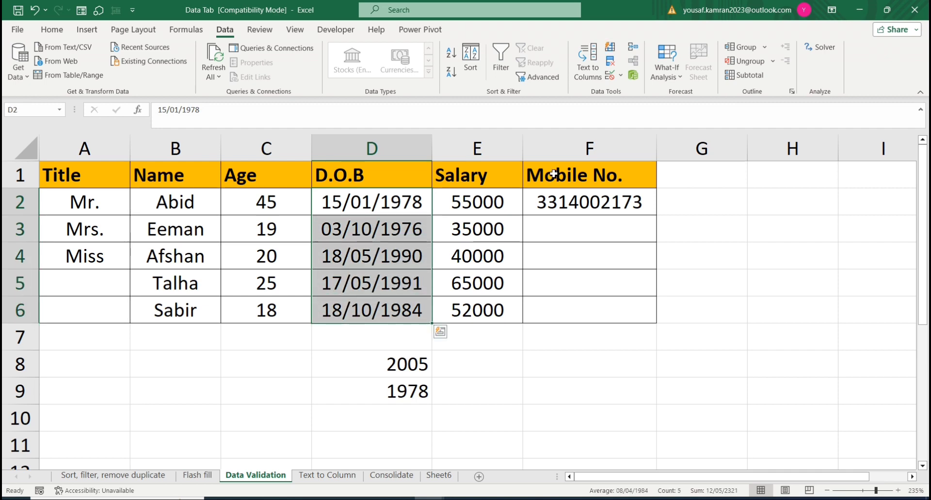
pyautogui.click(621, 75)
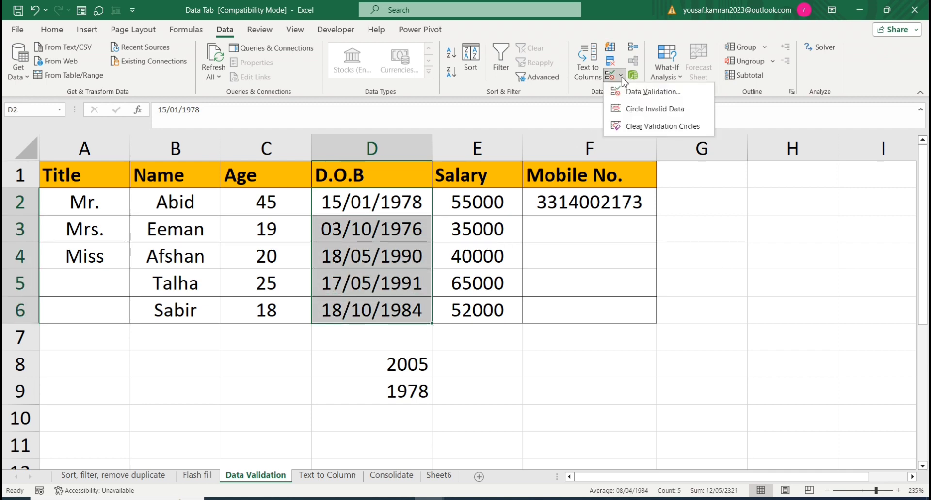
pyautogui.click(645, 92)
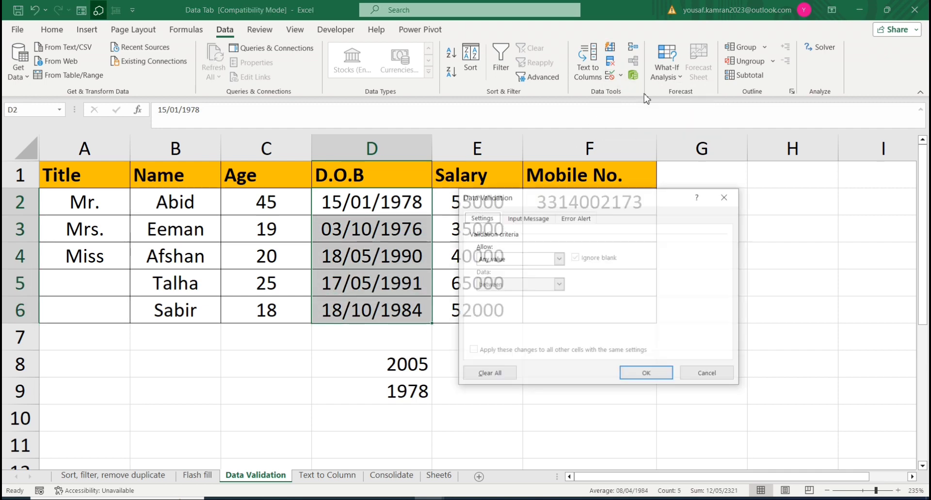
pyautogui.click(559, 259)
pyautogui.click(507, 301)
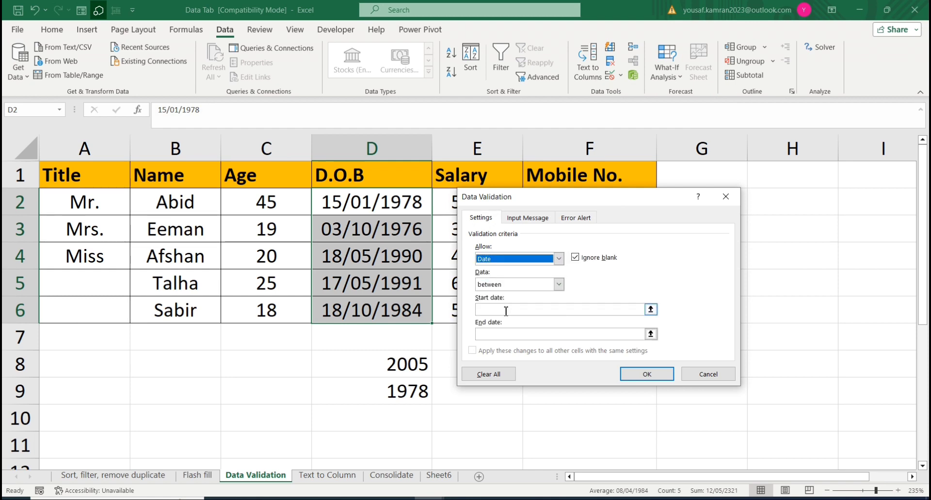
# Step: Set the date rule's start date to 01-01-1978 and end date to 01-01-2005, and apply the validation
pyautogui.click(506, 311)
pyautogui.write('01-01-2005')
pyautogui.click(522, 334)
pyautogui.write('01-01-1978')
pyautogui.click(522, 310)
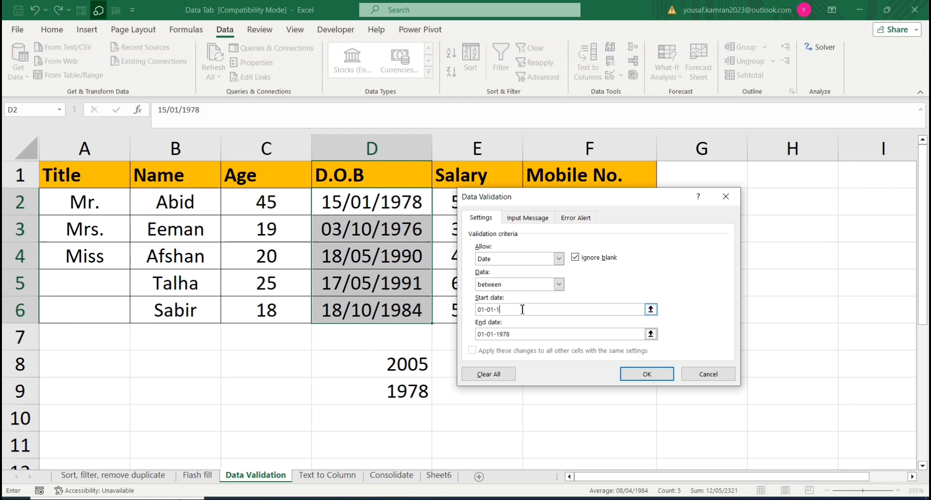
pyautogui.write('78')
pyautogui.click(520, 334)
pyautogui.click(646, 374)
# Step: Review the existing entries in the D.O.B column, from D2 to D6
pyautogui.click(364, 221)
pyautogui.click(364, 206)
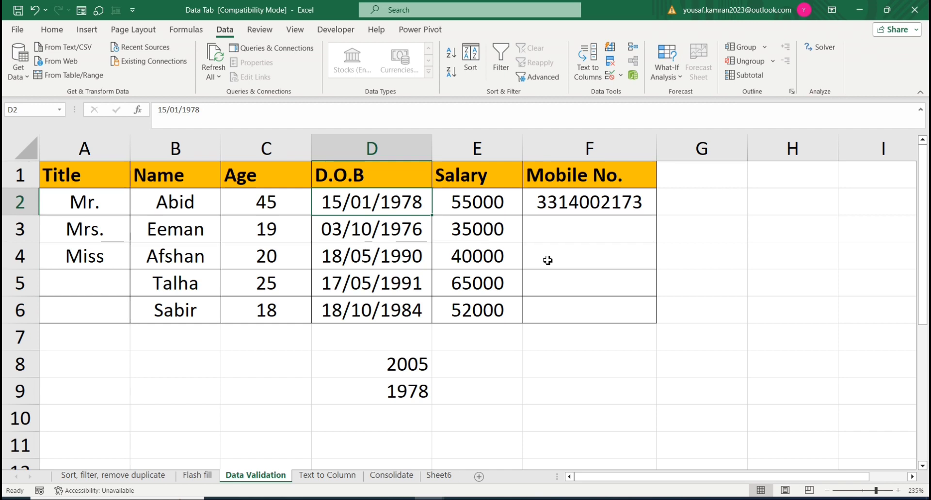
pyautogui.press('Left')
pyautogui.press('Down')
pyautogui.press('Down')
pyautogui.press('Down')
pyautogui.press('Down')
pyautogui.press('Right')
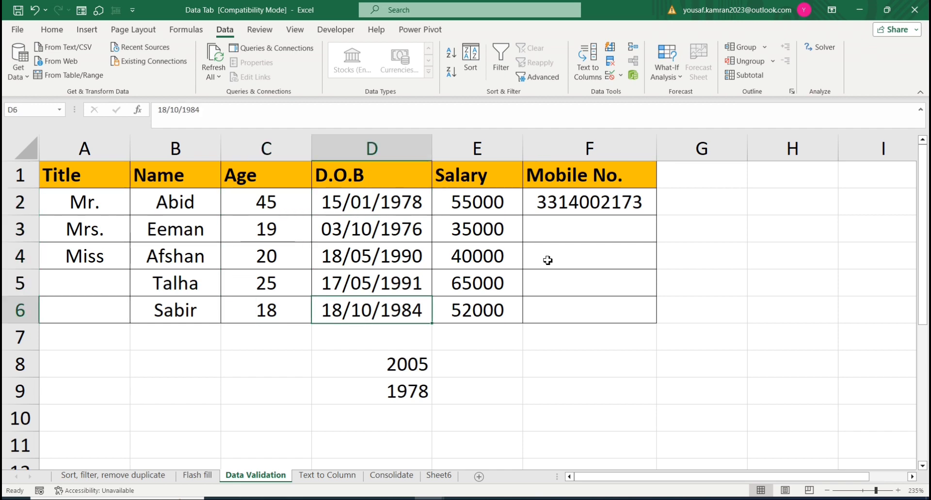
pyautogui.press('Up')
pyautogui.press('Up')
pyautogui.press('Up')
pyautogui.press('Up')
pyautogui.press('Up')
# Step: Test the date rule by entering a birth date earlier than the allowed start date in D2, and cancel the entry
pyautogui.press('Down')
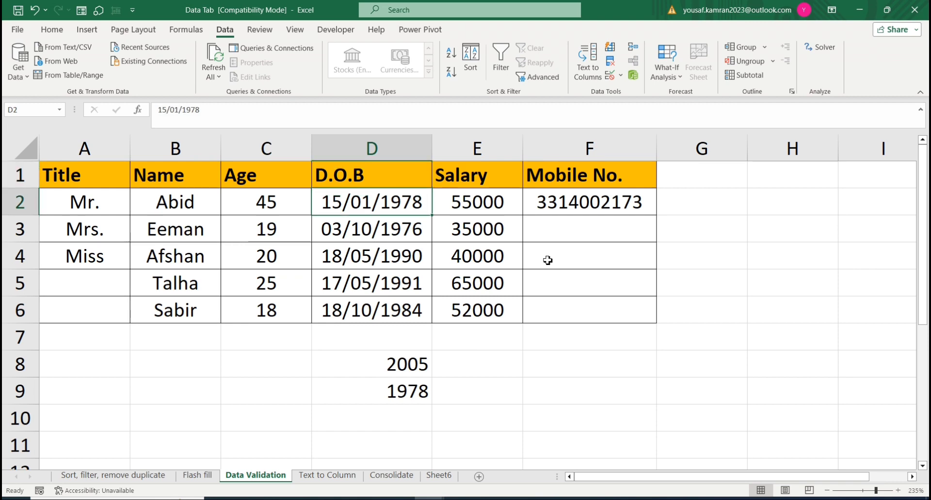
pyautogui.write('15-01--')
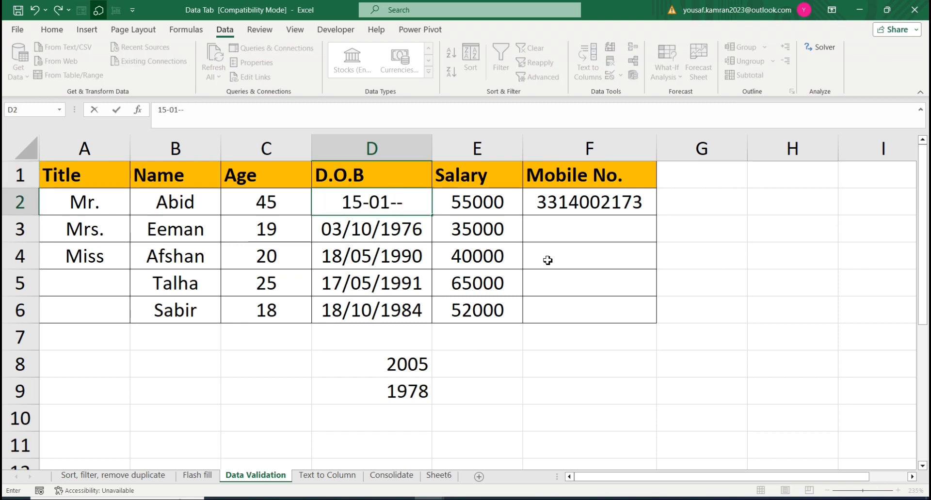
pyautogui.press('BackSpace')
pyautogui.write('1977')
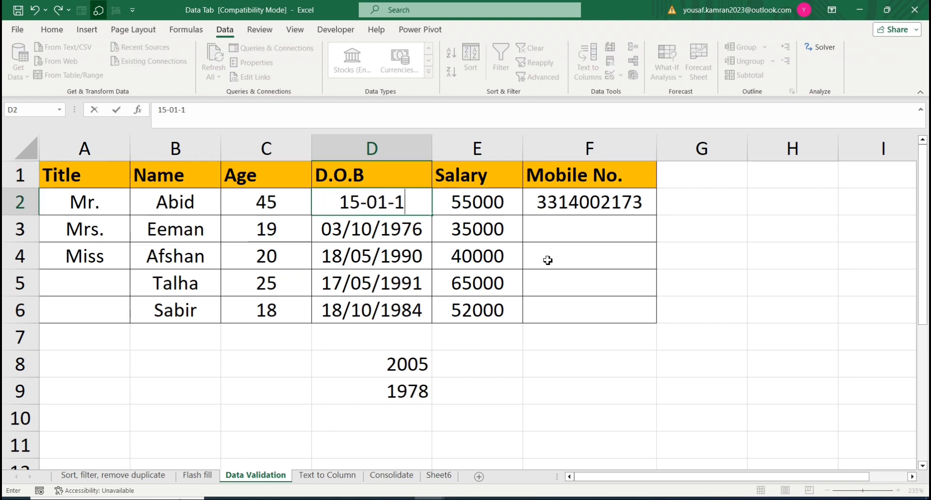
pyautogui.press('Return')
pyautogui.press('Tab')
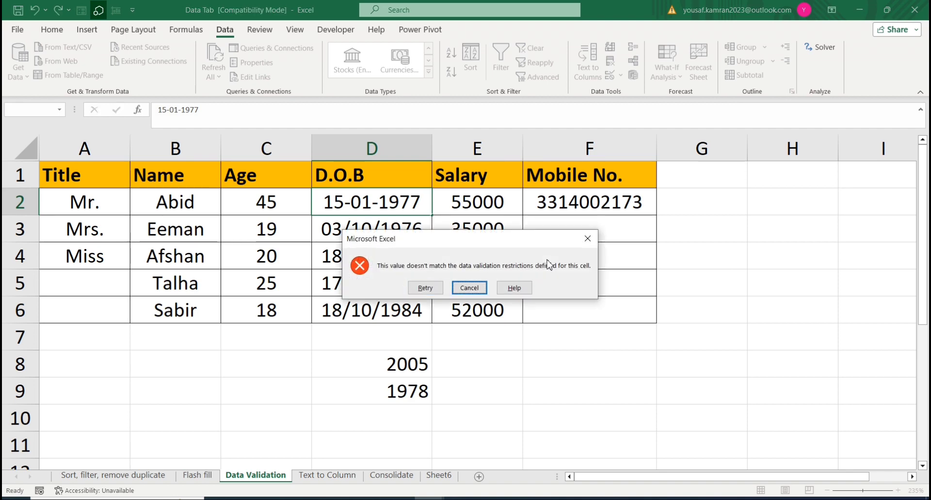
pyautogui.click(473, 289)
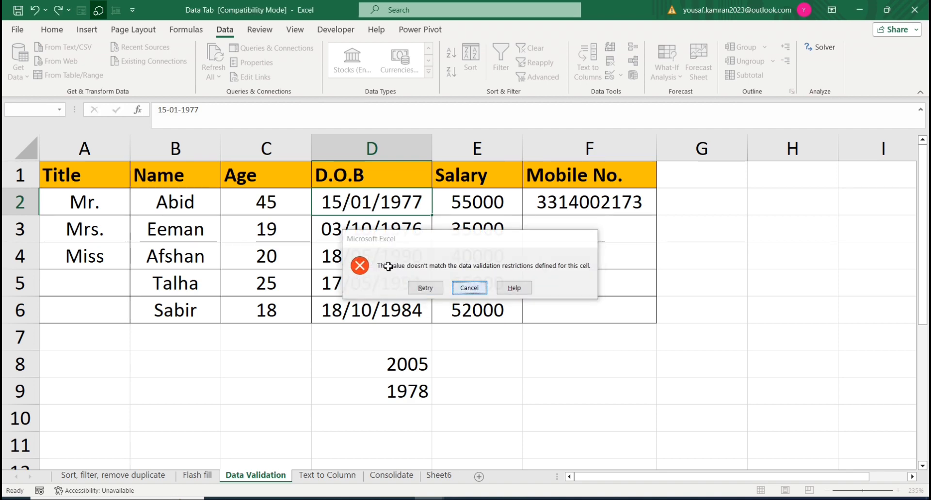
pyautogui.click(579, 193)
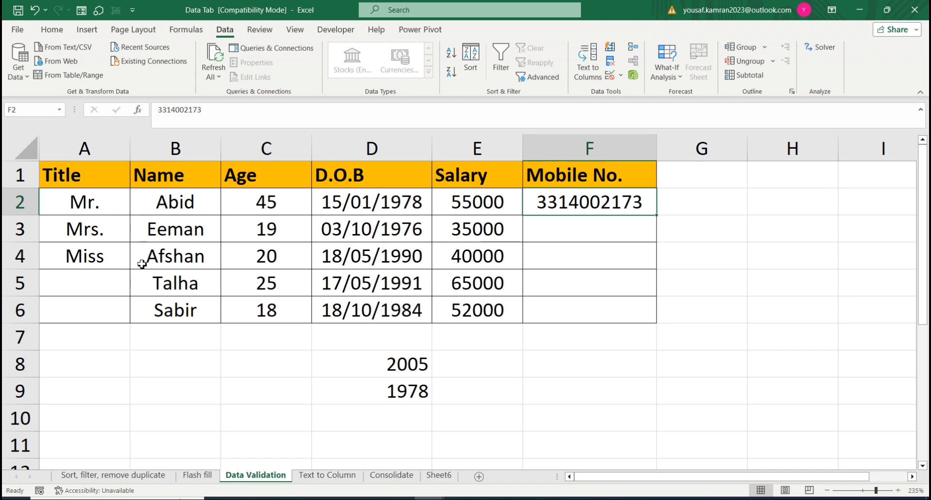
pyautogui.moveTo(180, 205); pyautogui.dragTo(188, 315)
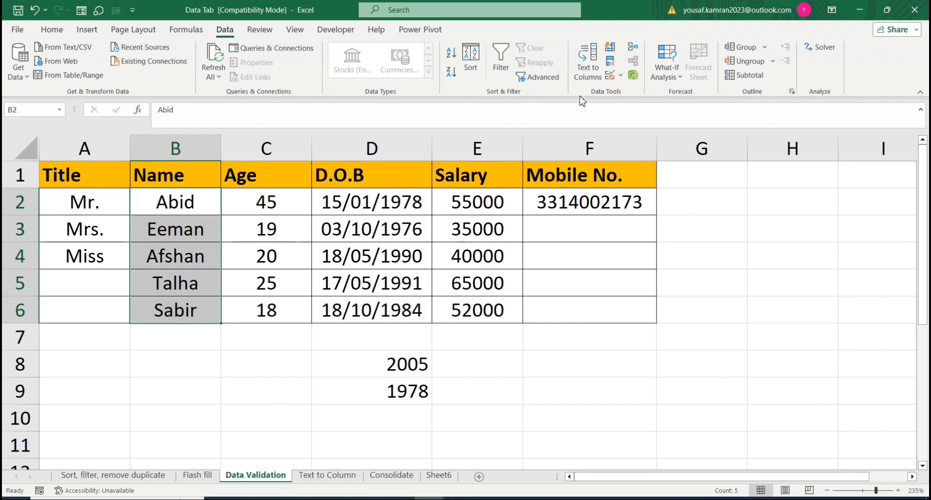
pyautogui.click(620, 75)
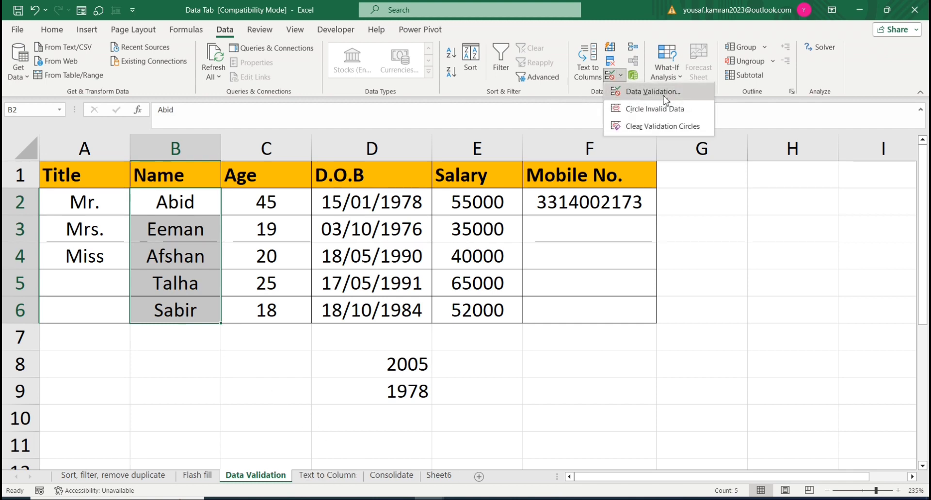
pyautogui.click(662, 127)
pyautogui.click(174, 240)
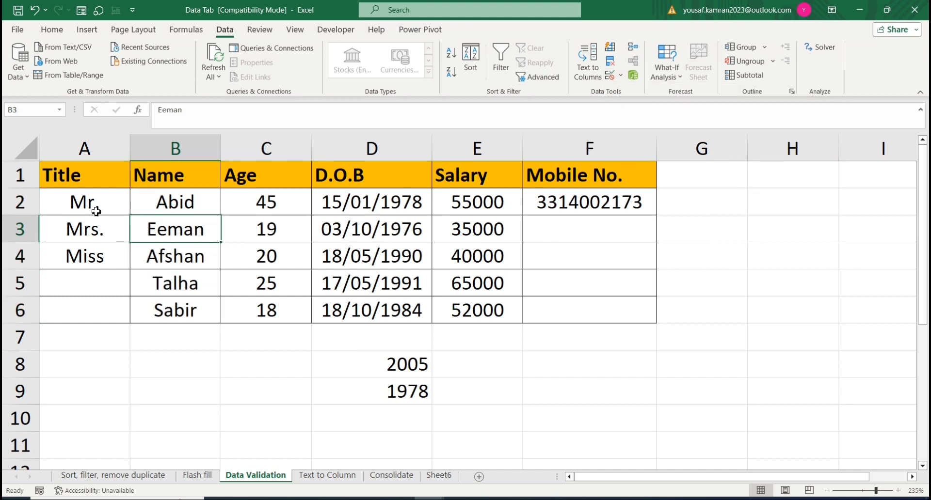
pyautogui.moveTo(94, 207); pyautogui.dragTo(103, 289)
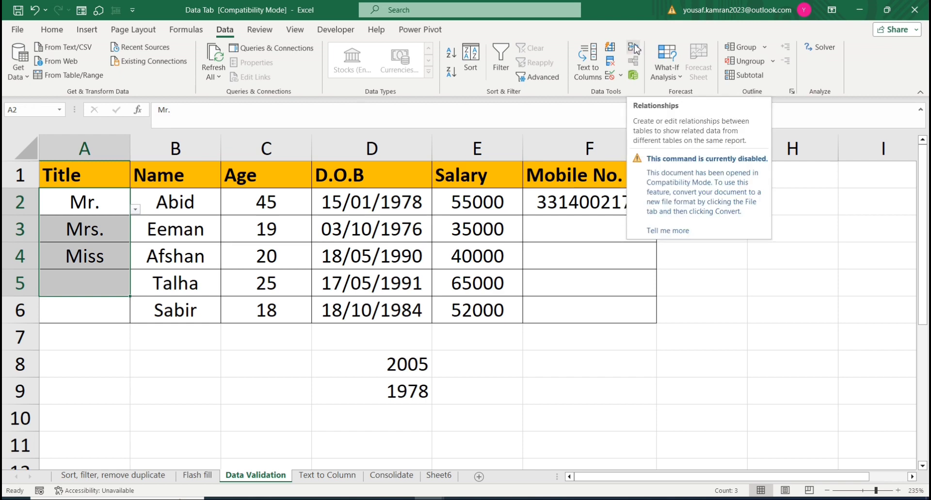
# Step: Open the Consolidate sheet, and examine the July and August sales tables in the data tab working 1 workbook
pyautogui.click(410, 479)
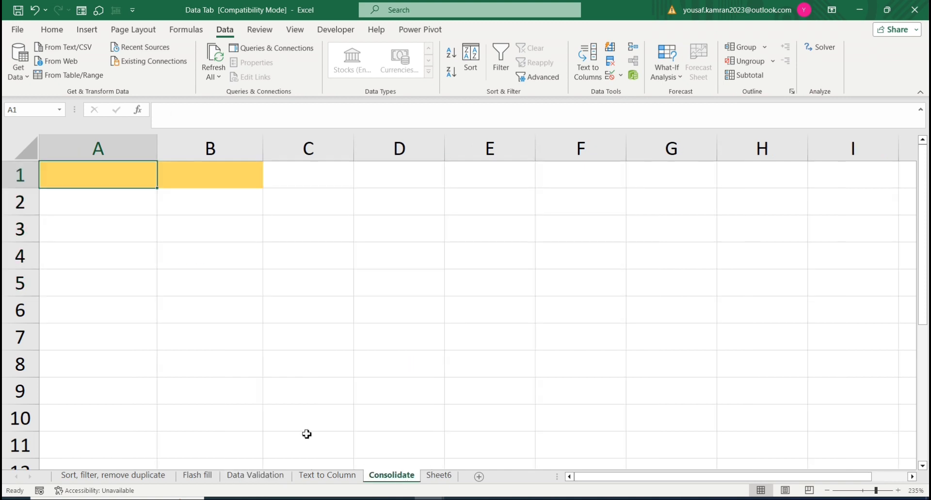
pyautogui.moveTo(429, 498)
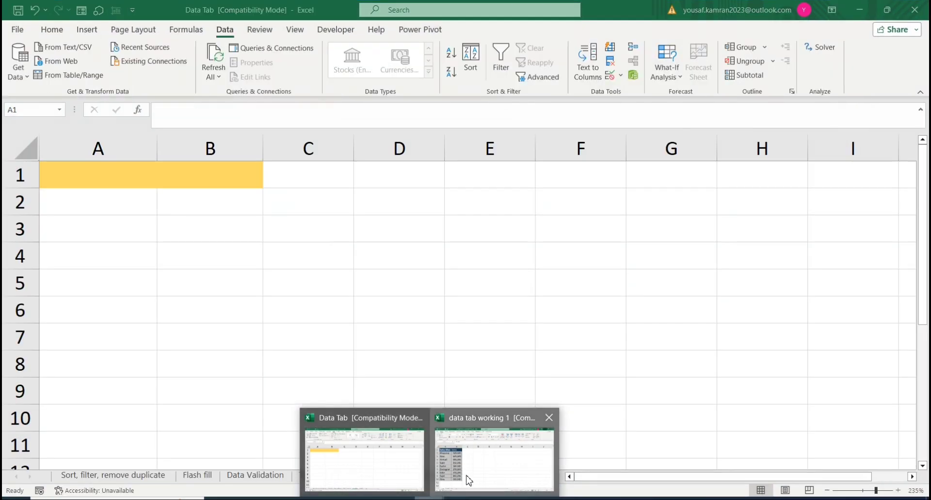
pyautogui.click(467, 479)
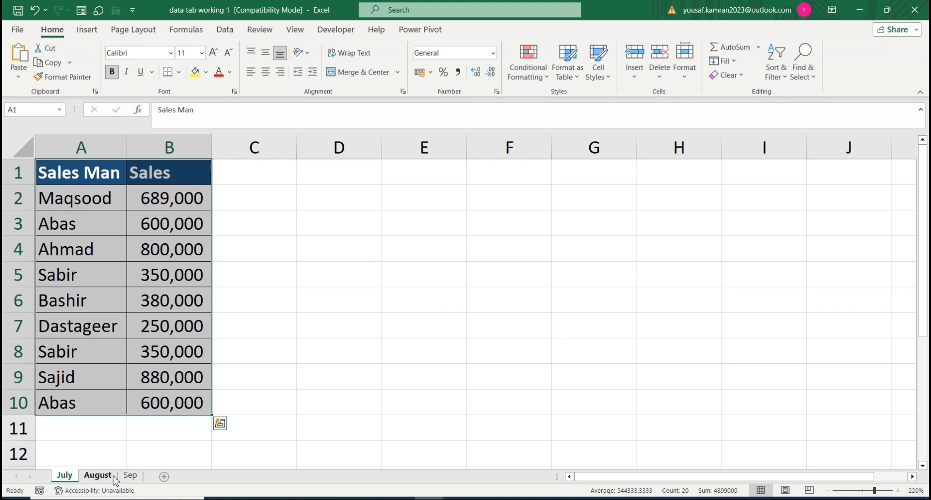
pyautogui.click(98, 476)
pyautogui.click(64, 477)
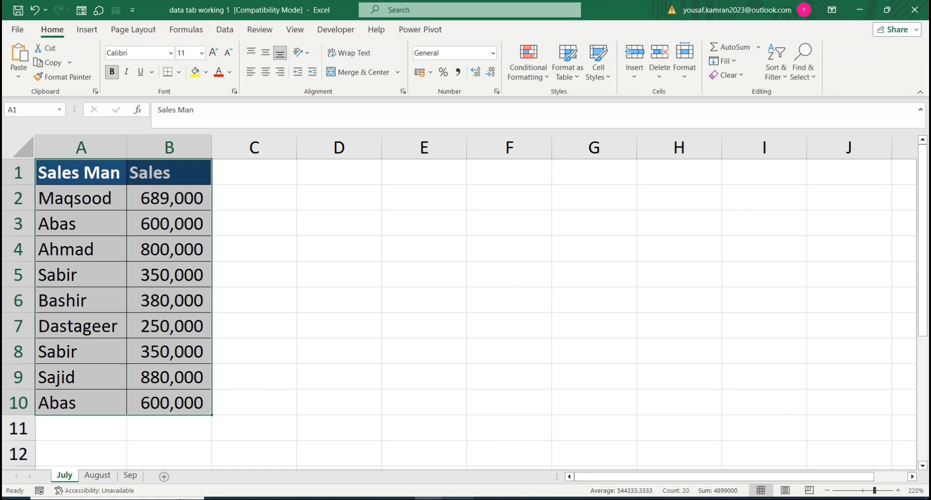
# Step: Start a Sum consolidation in A1 of the Consolidate sheet and add July's range A1:B10 from data tab working 1
pyautogui.moveTo(430, 499)
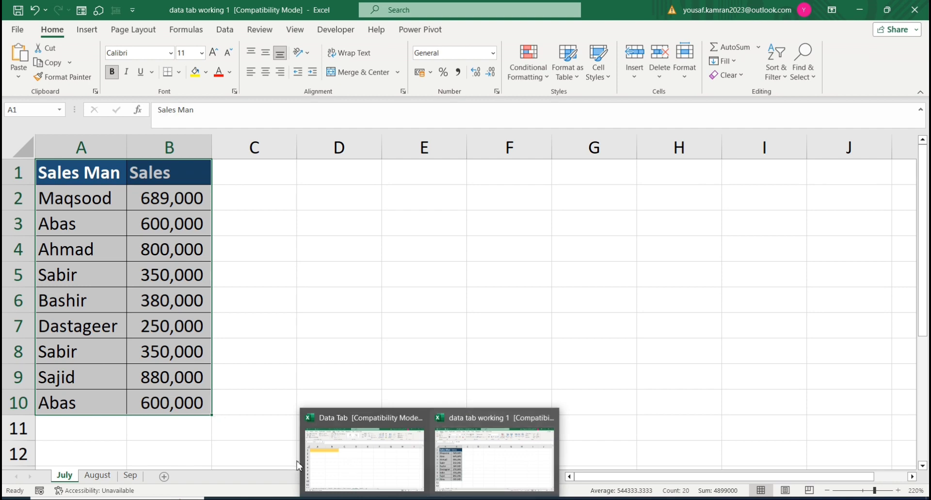
pyautogui.click(328, 460)
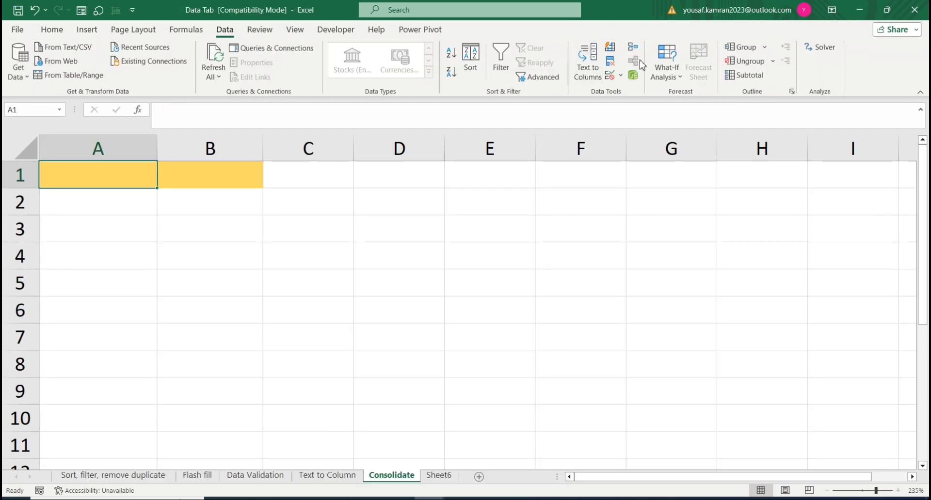
pyautogui.click(633, 49)
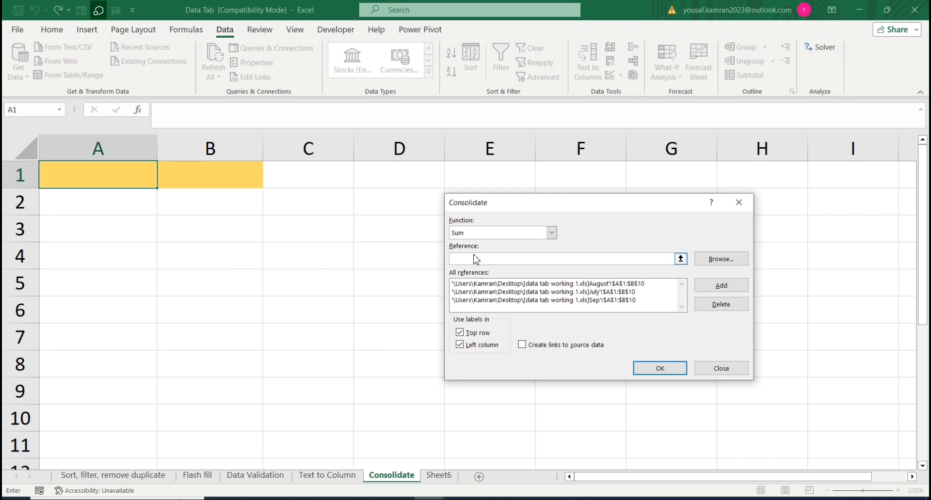
pyautogui.click(430, 499)
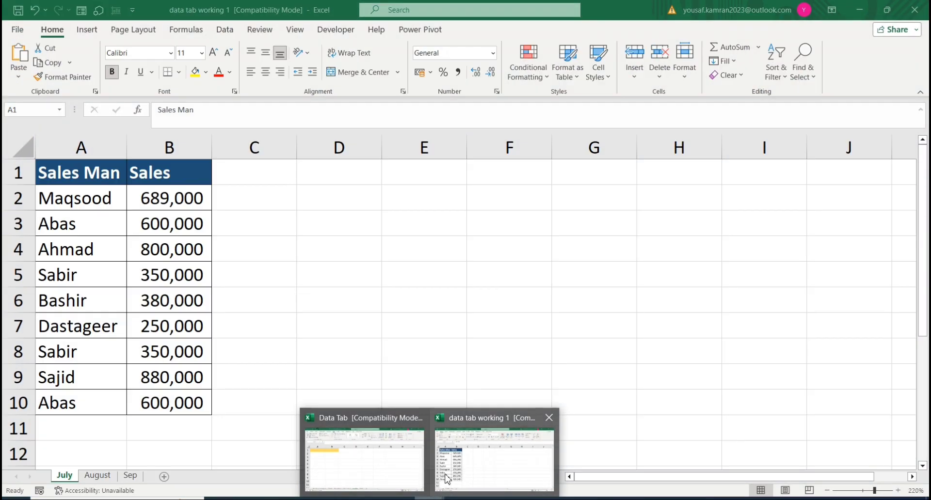
pyautogui.click(490, 451)
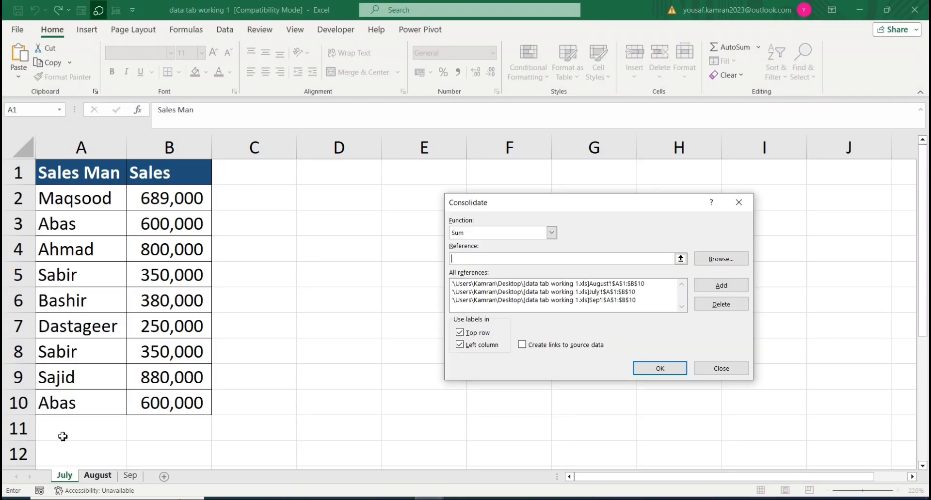
pyautogui.moveTo(59, 192); pyautogui.dragTo(159, 399)
pyautogui.hotkey('alt', 'a')
# Step: Add the ranges A1:B10 of the August and Sep sheets, run the consolidation, and return to the Data Tab workbook
pyautogui.click(97, 476)
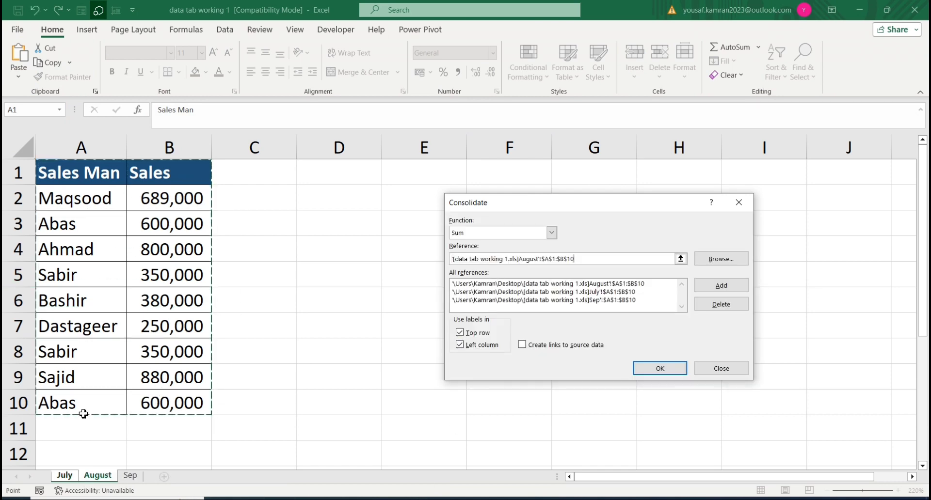
pyautogui.moveTo(44, 169); pyautogui.dragTo(165, 411)
pyautogui.click(130, 475)
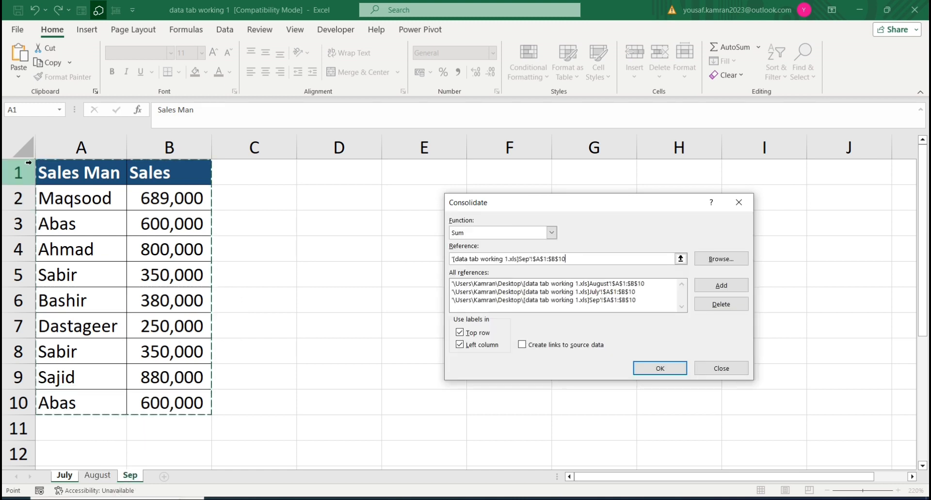
pyautogui.moveTo(39, 170); pyautogui.dragTo(203, 412)
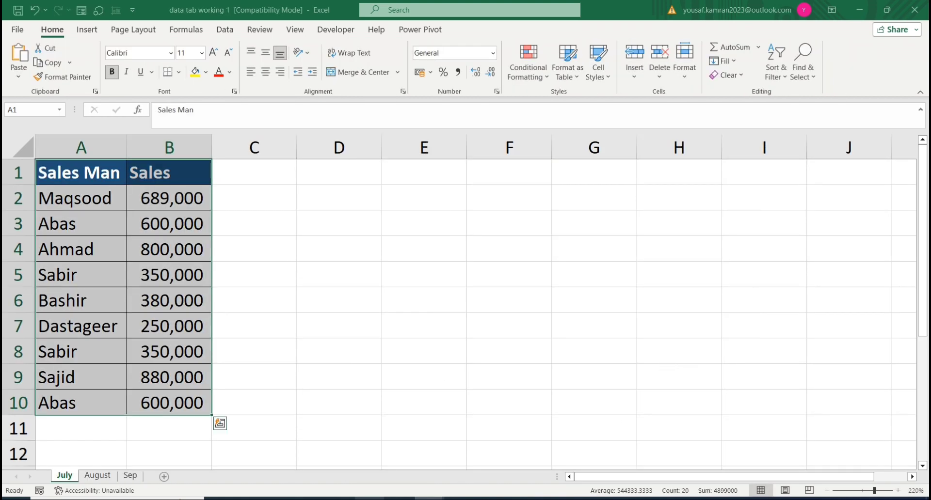
pyautogui.moveTo(429, 498)
pyautogui.click(380, 468)
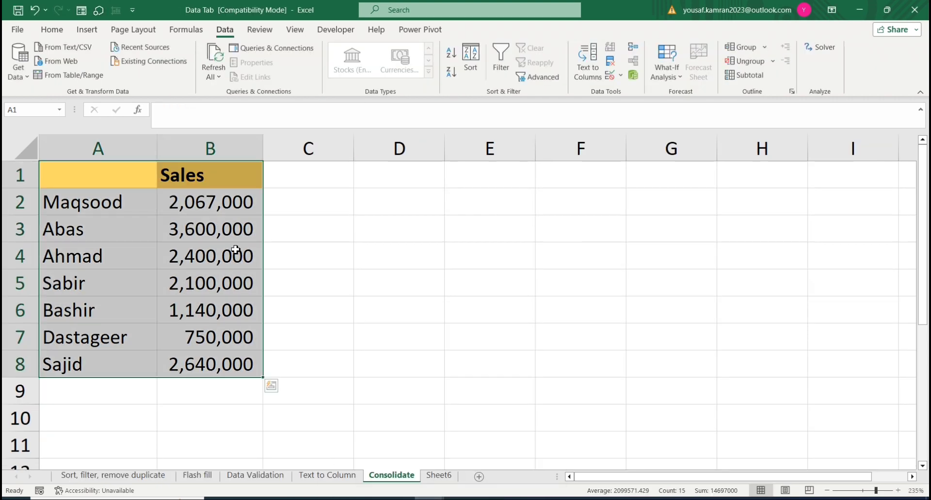
# Step: Enter the heading "Sales man" in A1 above the consolidated names
pyautogui.click(216, 207)
pyautogui.click(91, 179)
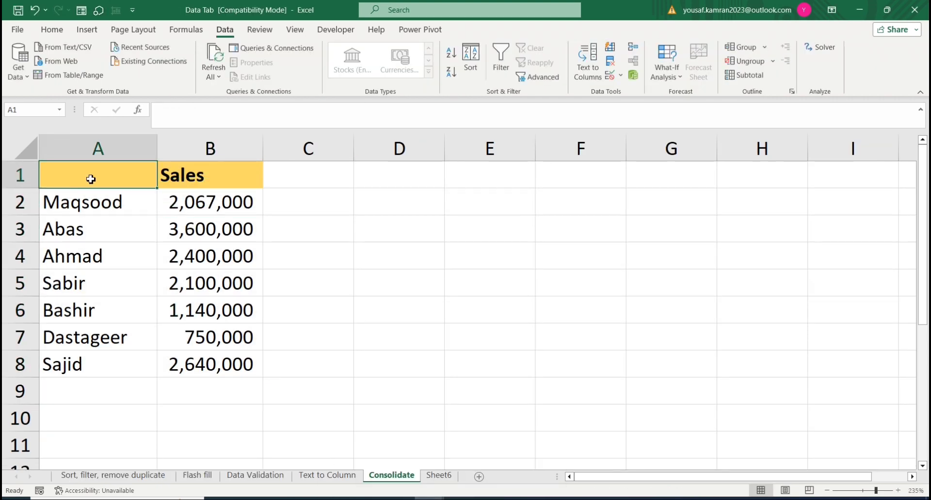
pyautogui.write('Sa')
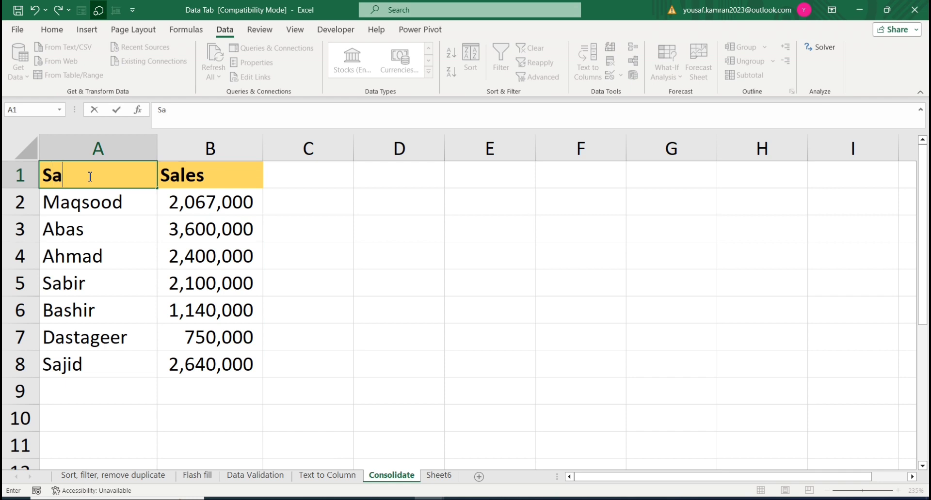
pyautogui.write('les ma')
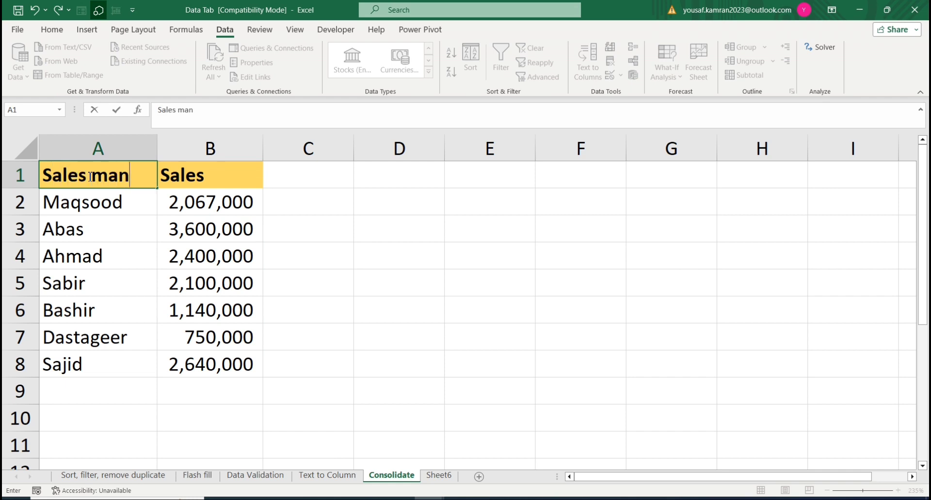
pyautogui.write('n')
pyautogui.press('Return')
pyautogui.press('Up')
pyautogui.press('Right')
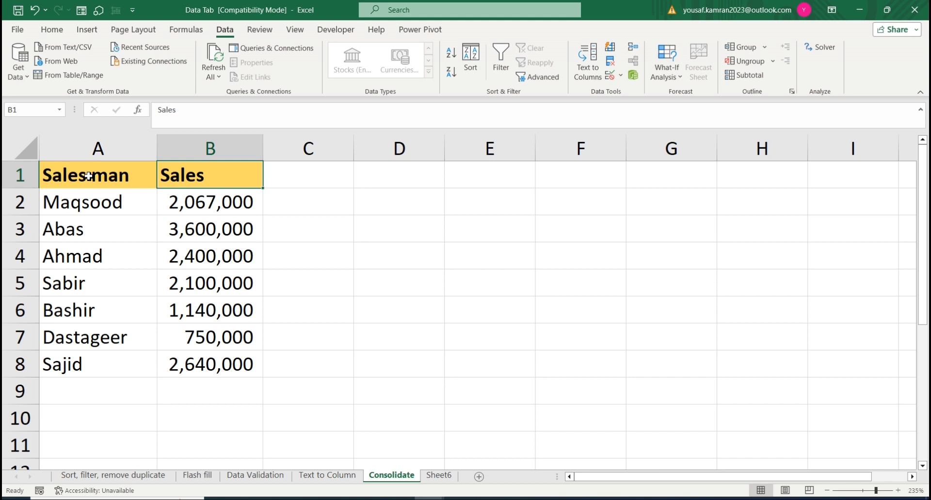
# Step: Switch to the data tab working 1 workbook and review the sales tables on its July, August and Sep sheets
pyautogui.press('Down')
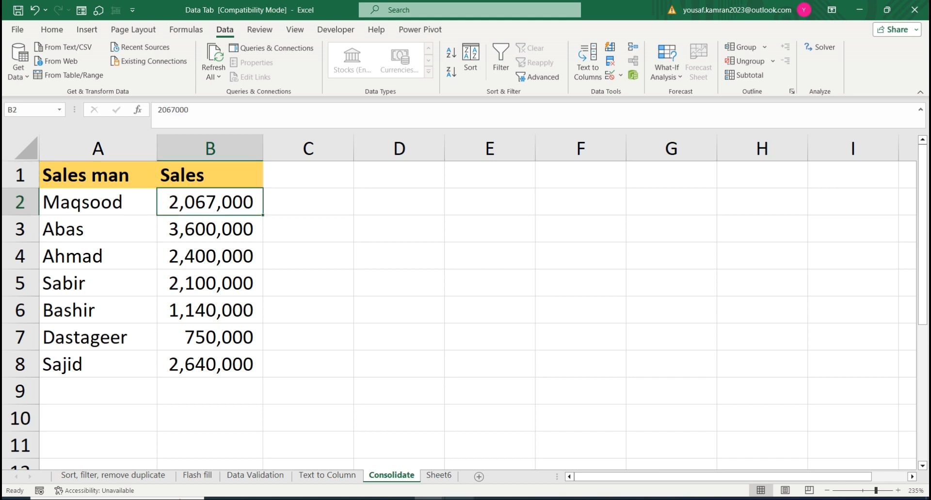
pyautogui.moveTo(417, 494)
pyautogui.click(482, 478)
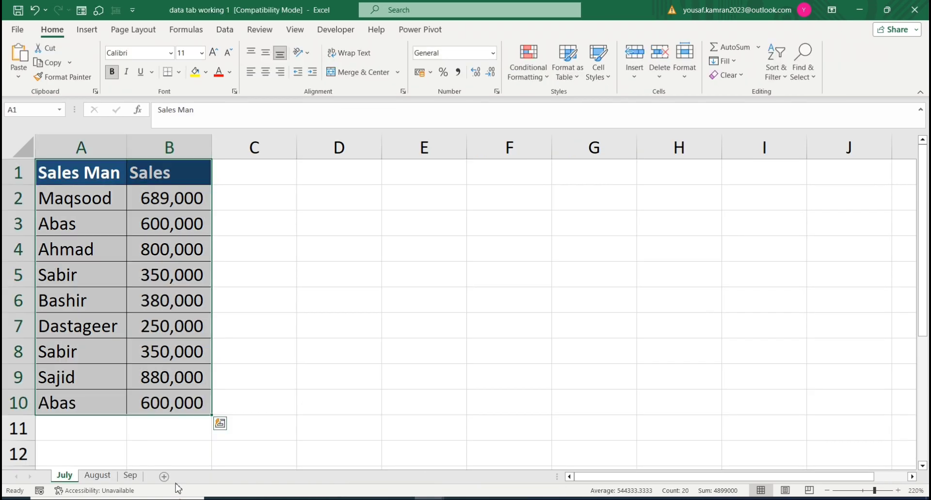
pyautogui.click(98, 477)
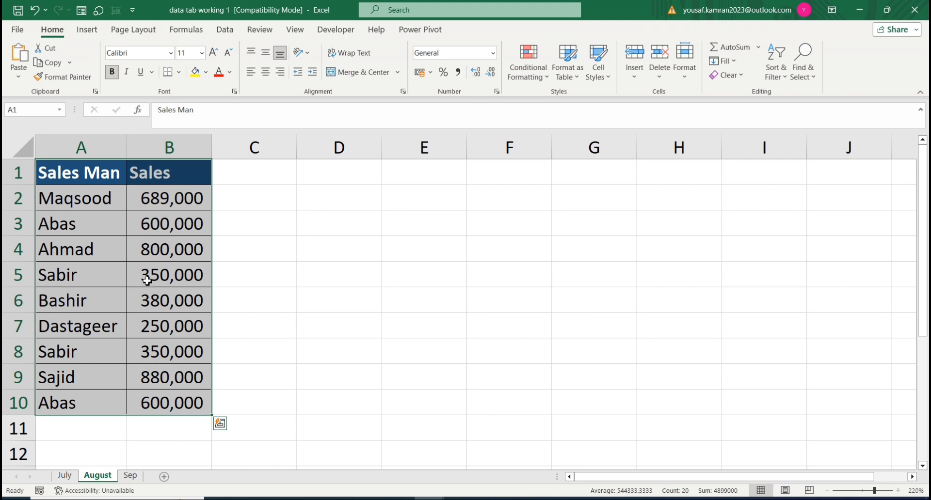
pyautogui.click(131, 477)
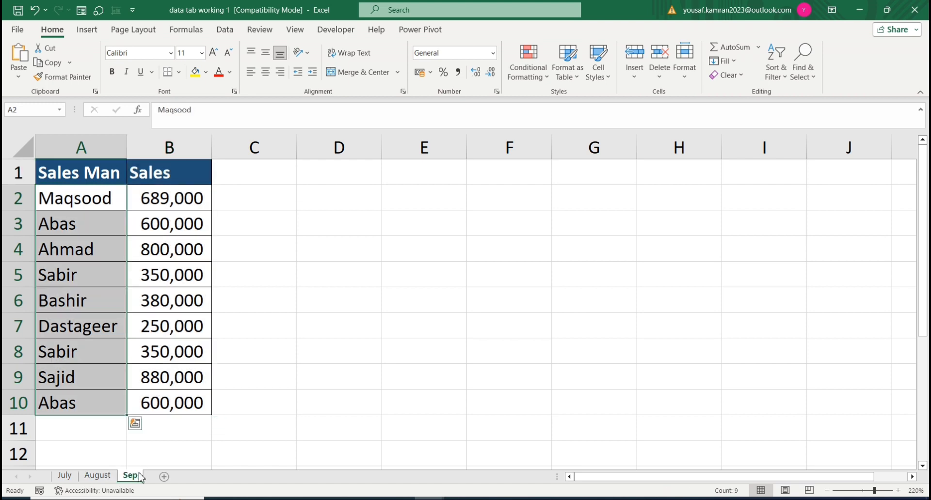
pyautogui.click(65, 475)
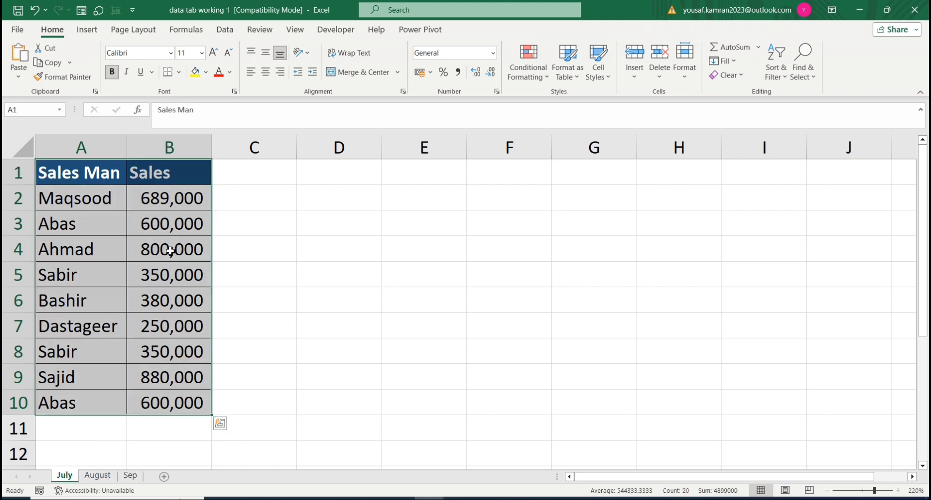
# Step: Enter the formula =B2*3 in C2 of the July sheet to triple the first salesman's sales
pyautogui.click(247, 204)
pyautogui.doubleClick(249, 206)
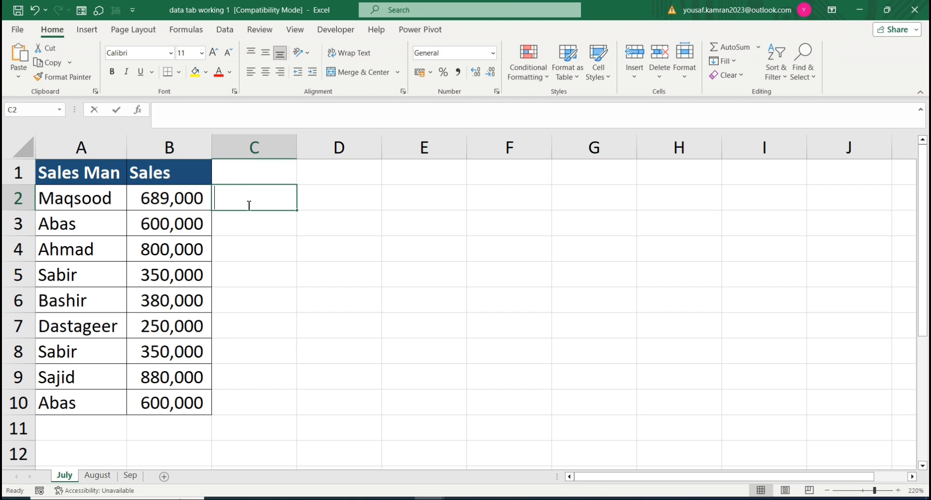
pyautogui.write('=')
pyautogui.press('Left')
pyautogui.write('*')
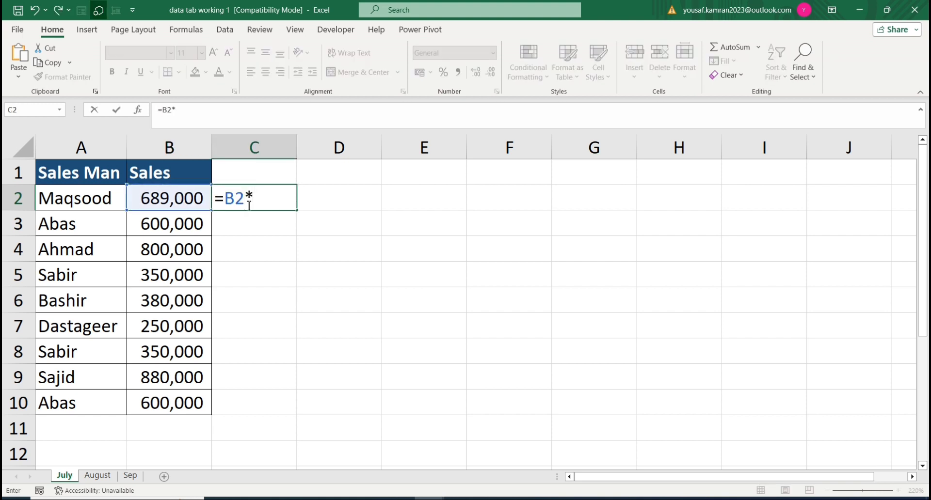
pyautogui.write('3')
pyautogui.press('Return')
pyautogui.click(247, 204)
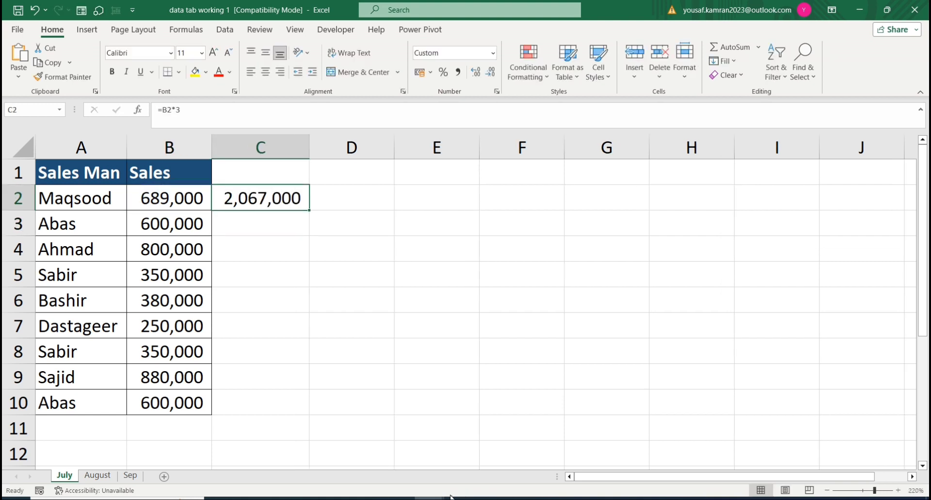
# Step: Return to the Consolidate sheet of the Data Tab workbook and compare its first total with the tripled July figure
pyautogui.moveTo(449, 498)
pyautogui.click(372, 474)
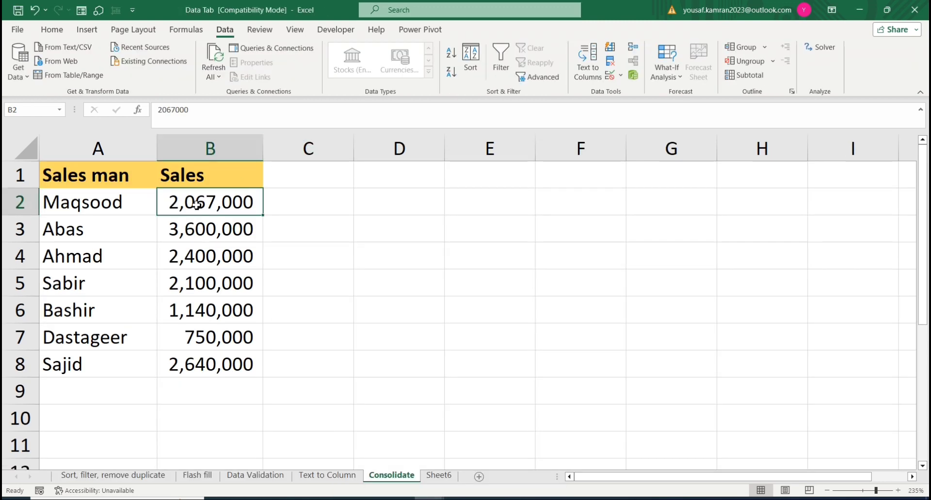
pyautogui.click(102, 220)
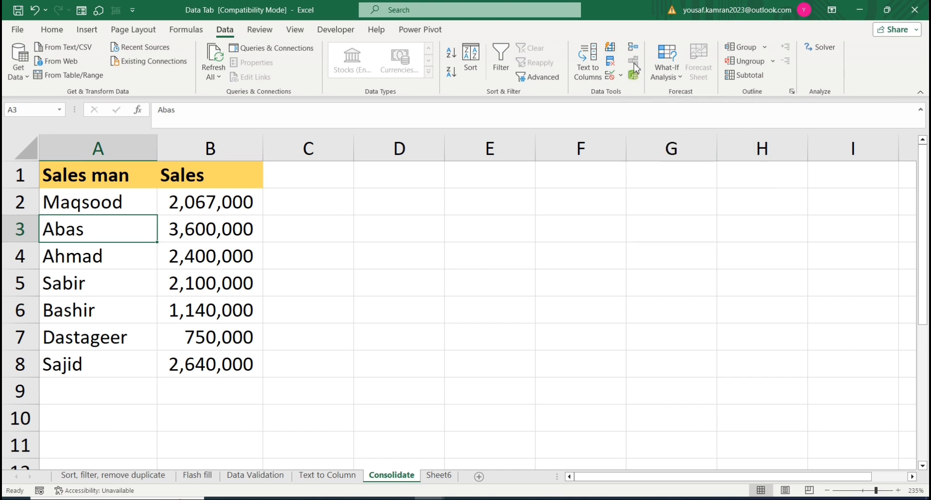
pyautogui.moveTo(429, 499)
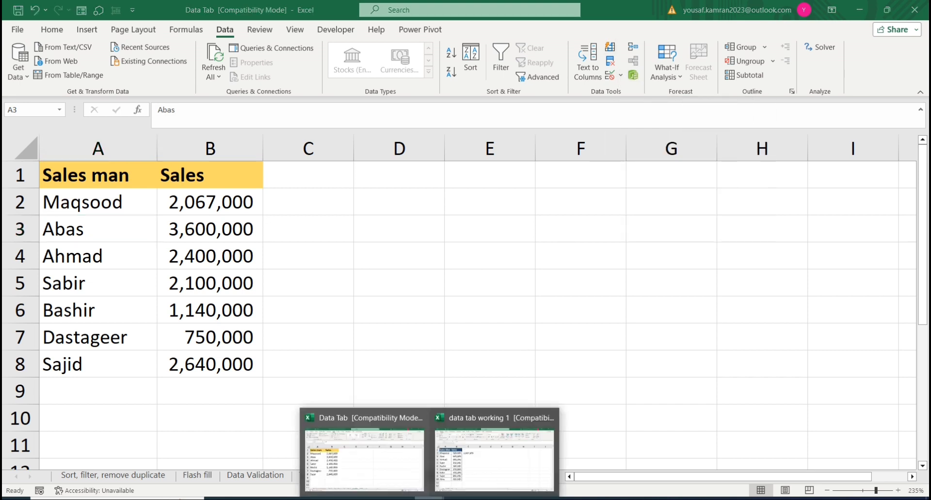
pyautogui.click(371, 478)
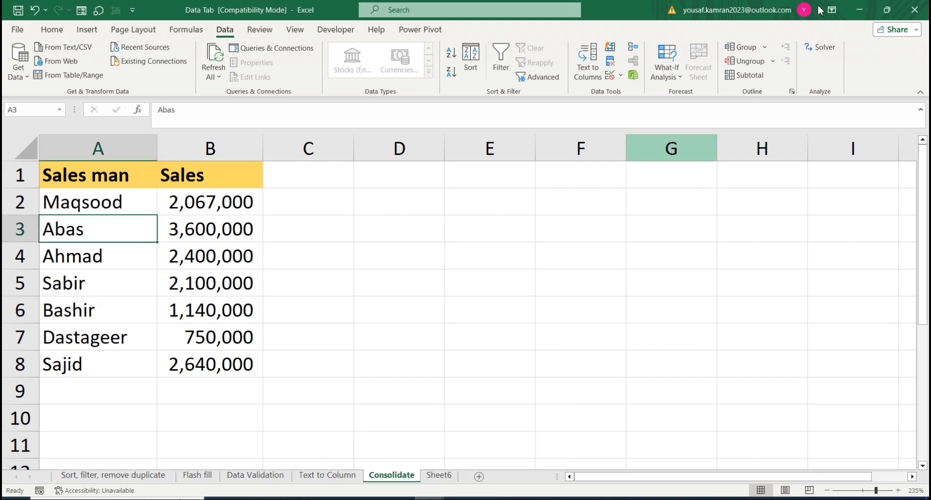
# Step: Minimize the open workbooks and close the text data 2 file in Notepad
pyautogui.click(862, 11)
pyautogui.click(863, 11)
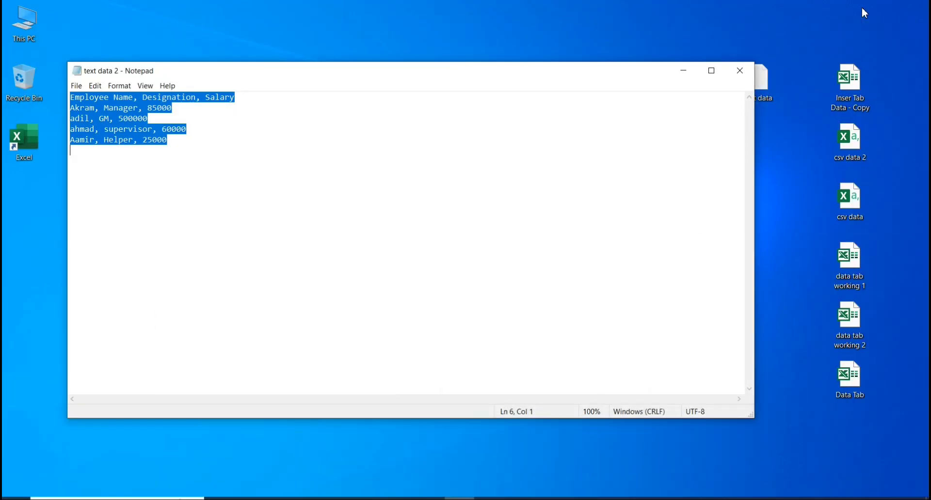
pyautogui.click(737, 71)
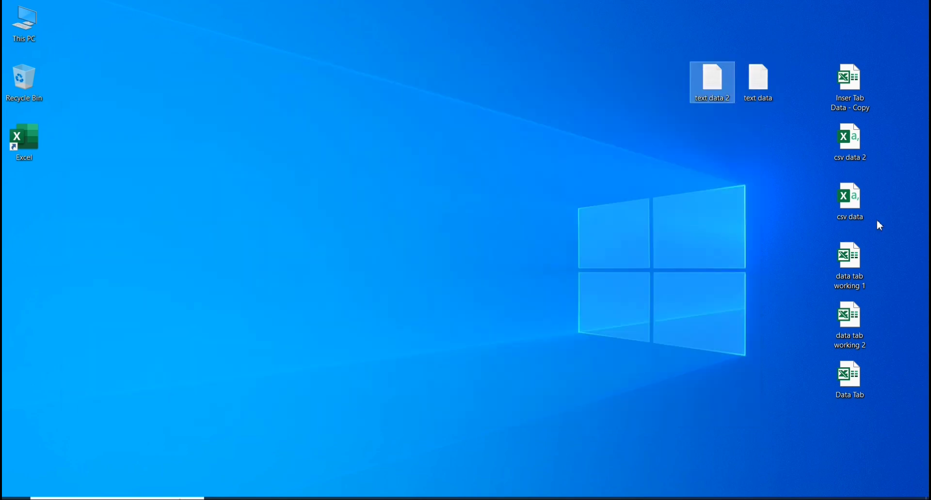
# Step: Open the data tab working 2 workbook from the desktop and compare its Attendance and Salary sheets
pyautogui.doubleClick(845, 345)
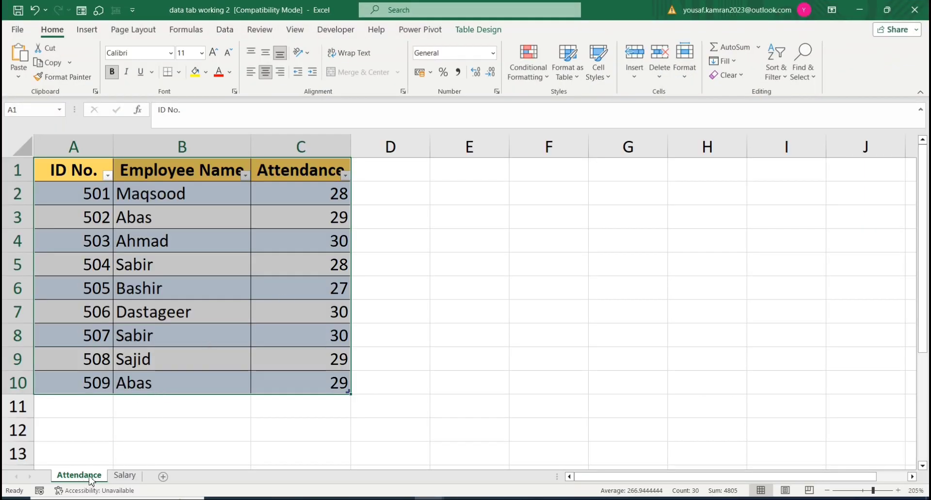
pyautogui.click(127, 479)
pyautogui.click(79, 475)
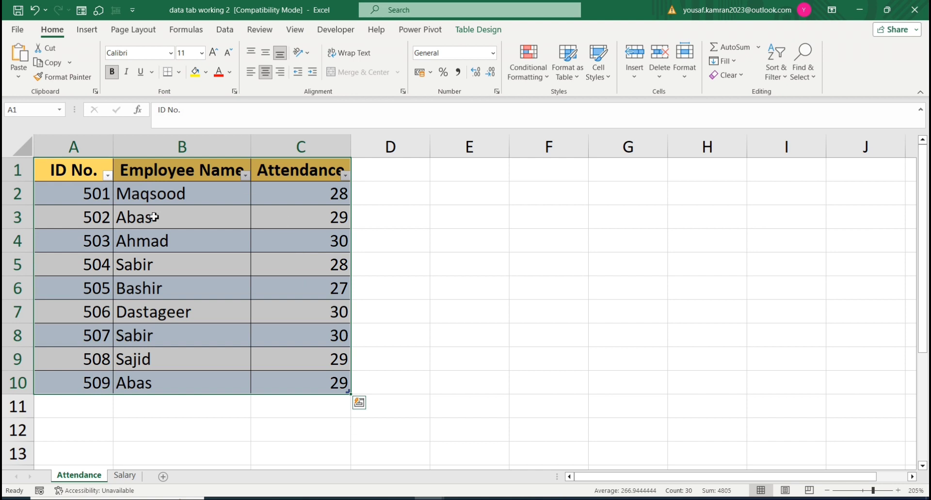
pyautogui.click(121, 476)
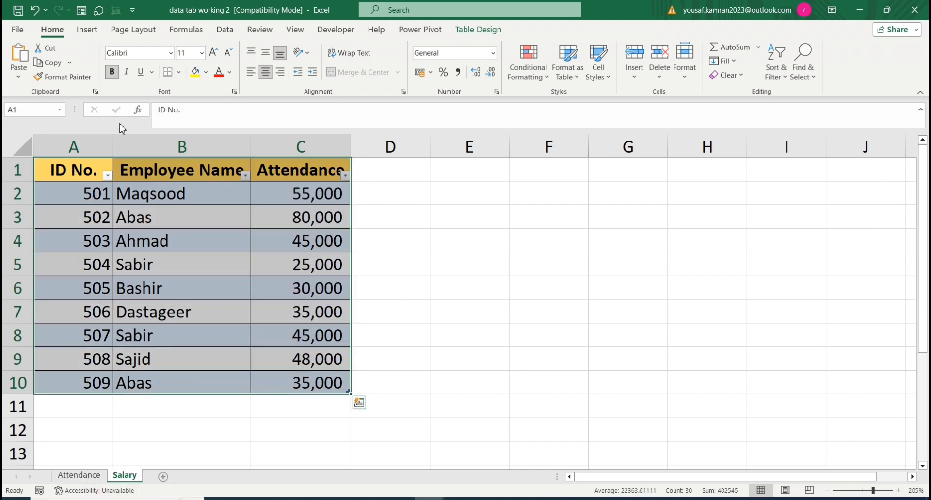
pyautogui.click(95, 476)
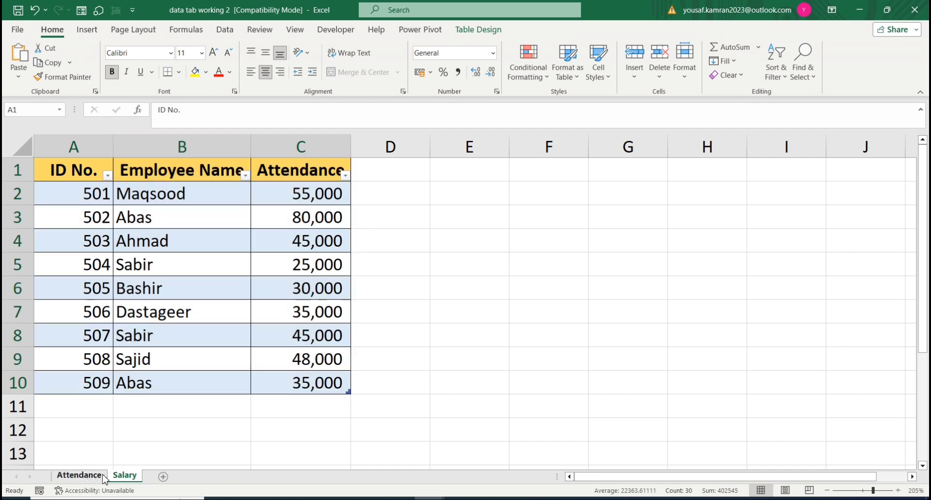
pyautogui.click(108, 479)
pyautogui.click(104, 477)
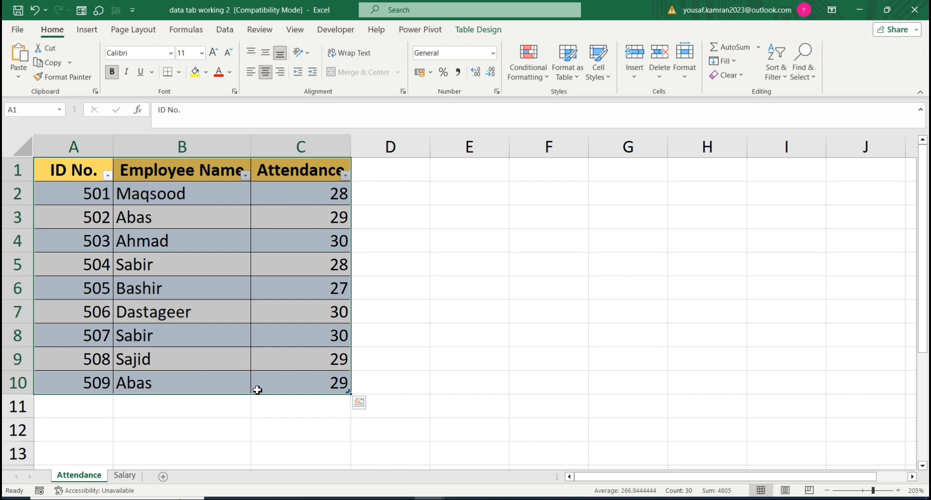
pyautogui.click(124, 475)
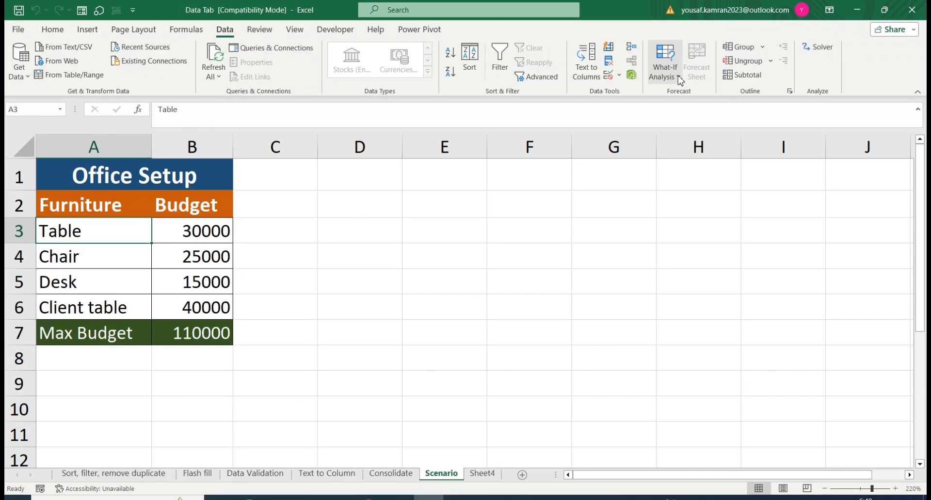
pyautogui.click(678, 77)
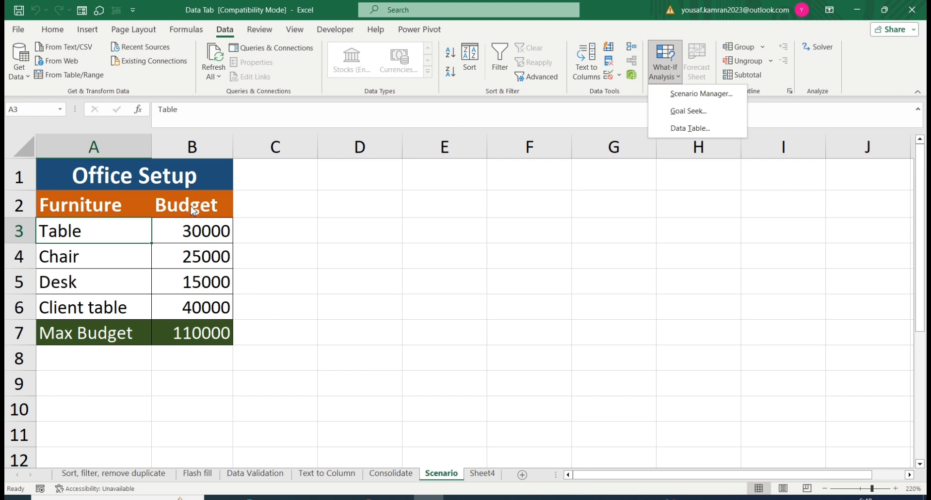
pyautogui.click(122, 270)
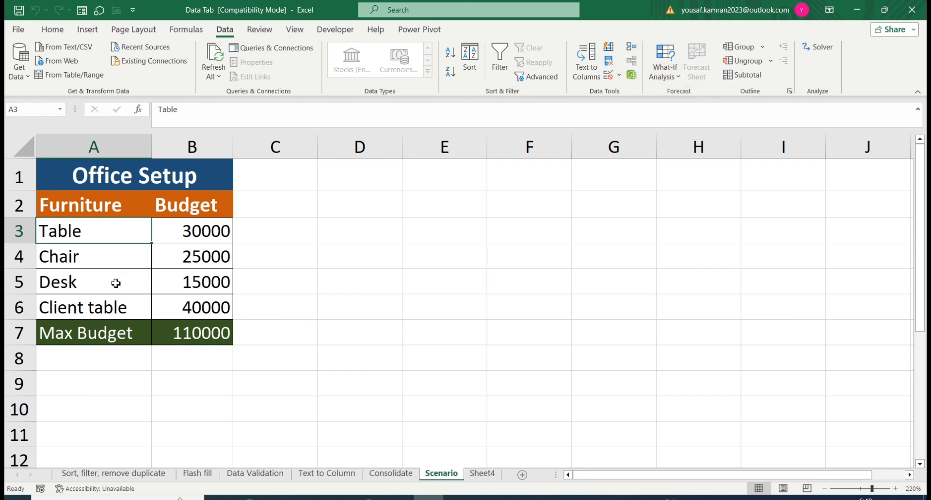
pyautogui.click(114, 281)
pyautogui.click(196, 307)
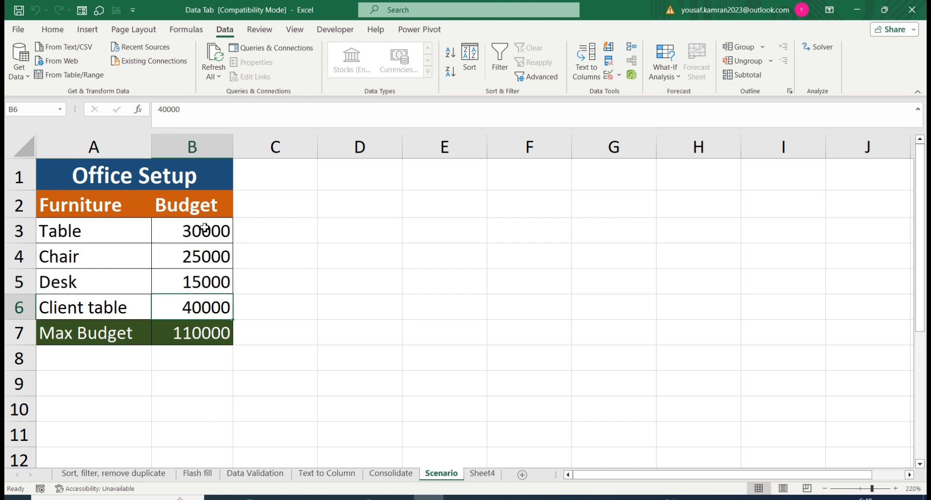
# Step: Format the budget amounts in B3:B7 of the Scenario sheet with comma thousands separators and no decimals
pyautogui.moveTo(203, 230); pyautogui.dragTo(197, 333)
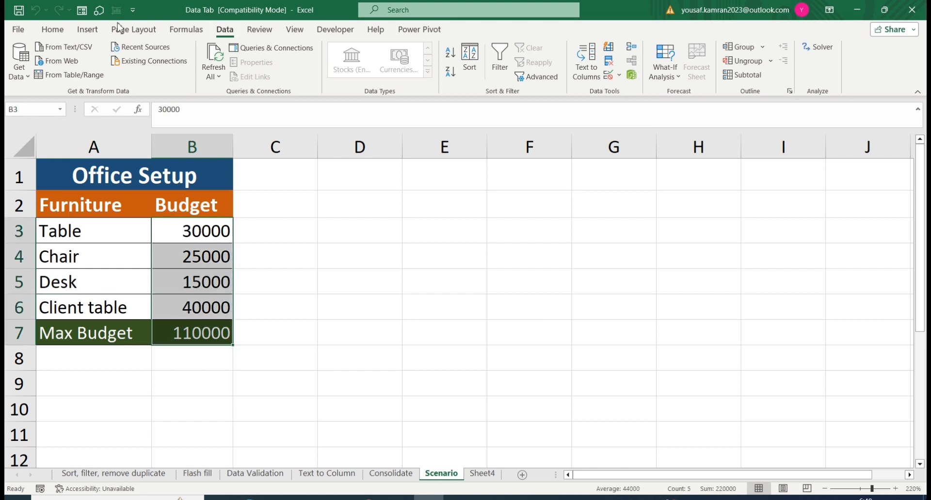
pyautogui.click(53, 30)
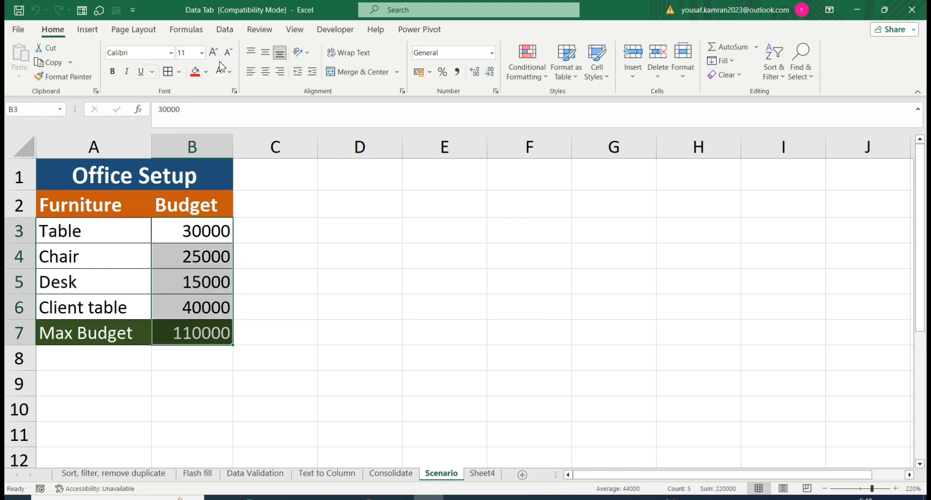
pyautogui.click(457, 72)
pyautogui.click(489, 72)
pyautogui.click(489, 72)
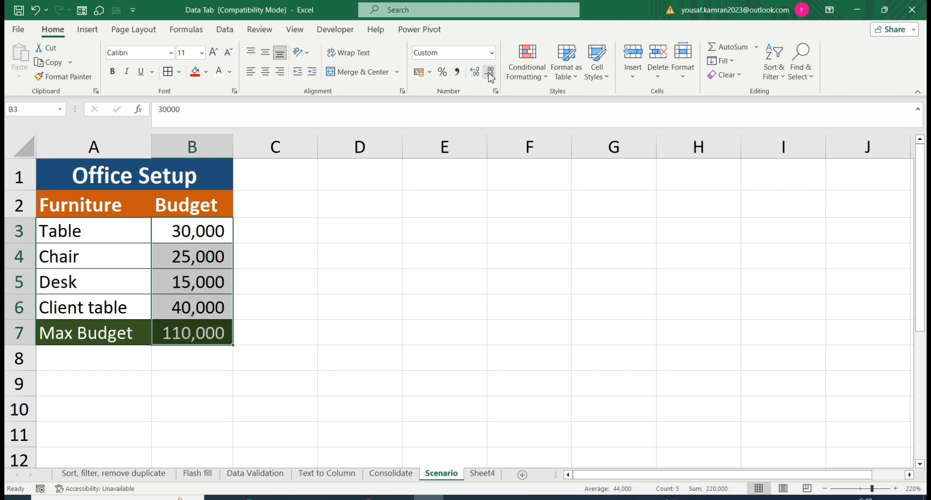
# Step: Start a new scenario named "Low Rate" in the What-If Scenario Manager
pyautogui.click(224, 31)
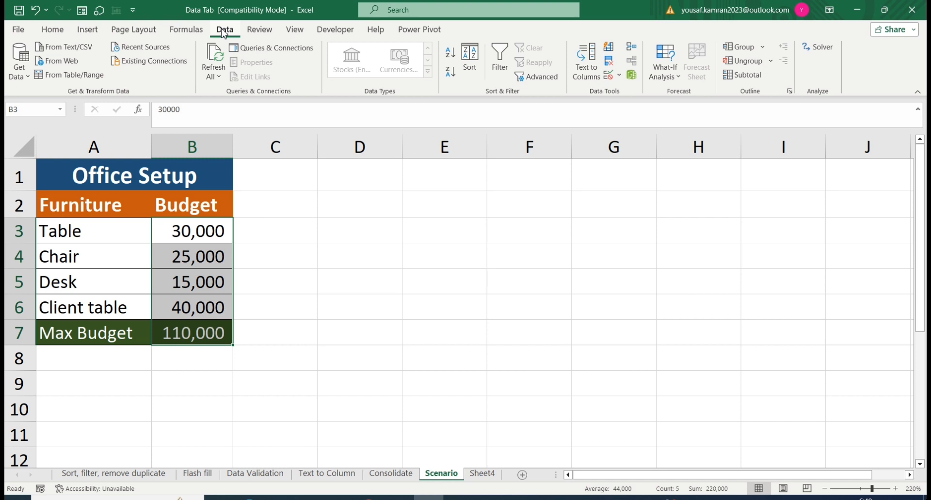
pyautogui.click(678, 76)
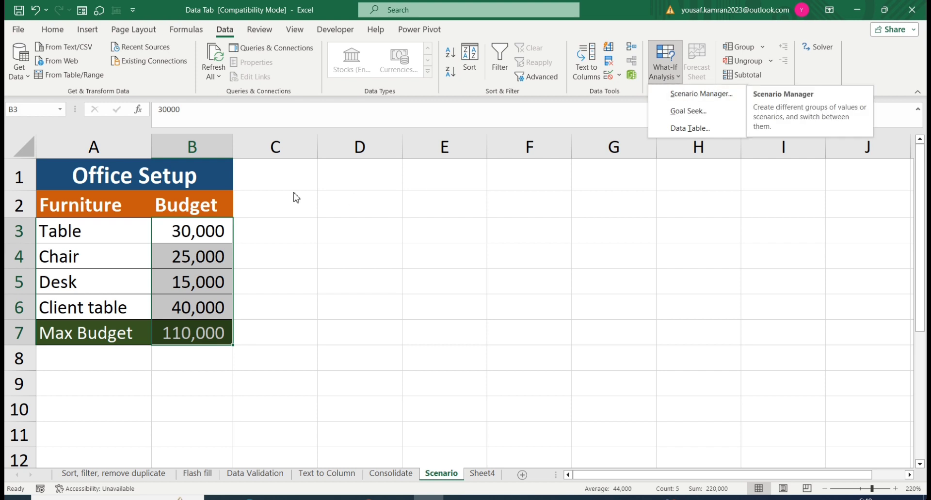
pyautogui.click(221, 237)
pyautogui.click(146, 224)
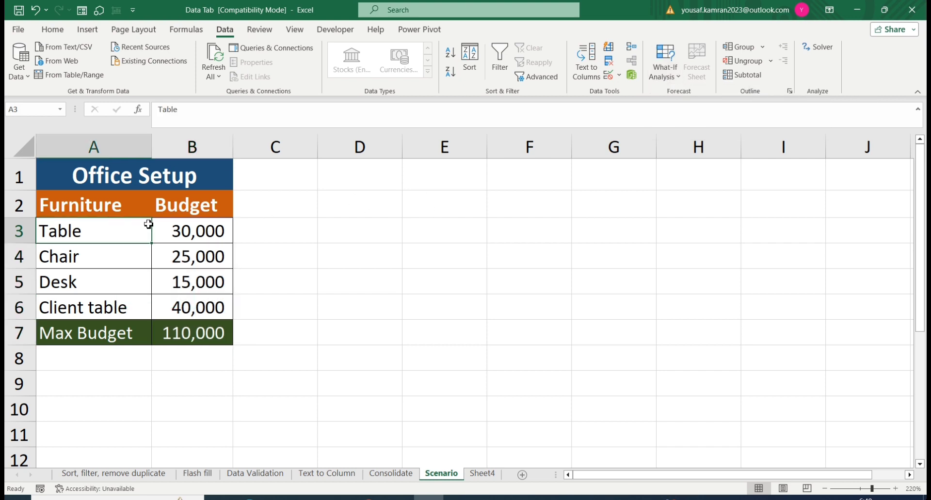
pyautogui.click(210, 237)
pyautogui.click(673, 77)
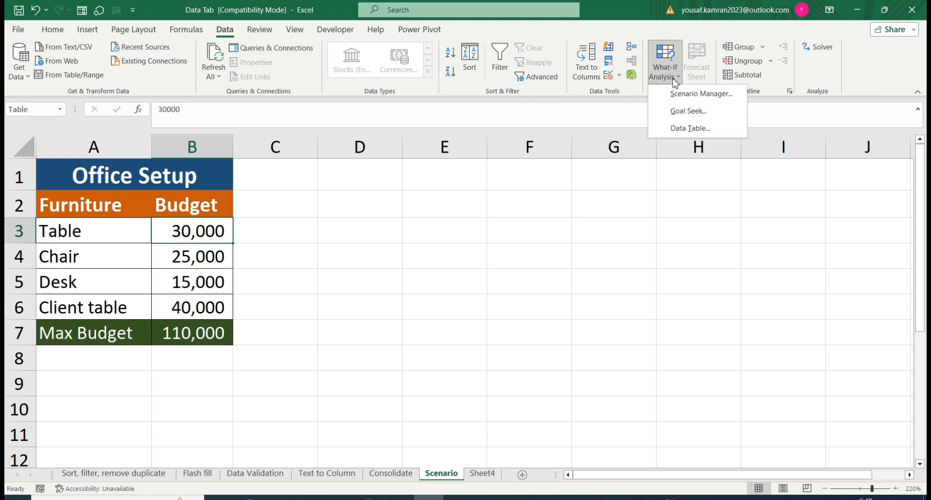
pyautogui.click(686, 94)
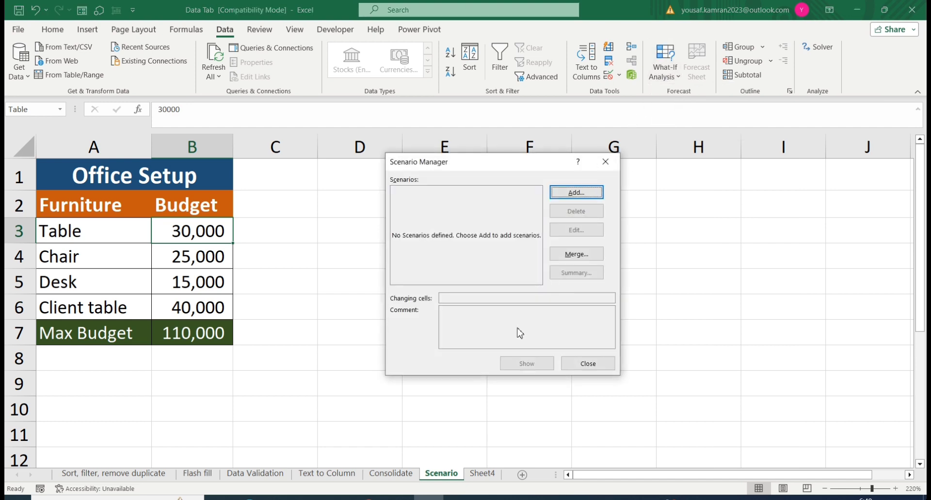
pyautogui.click(576, 193)
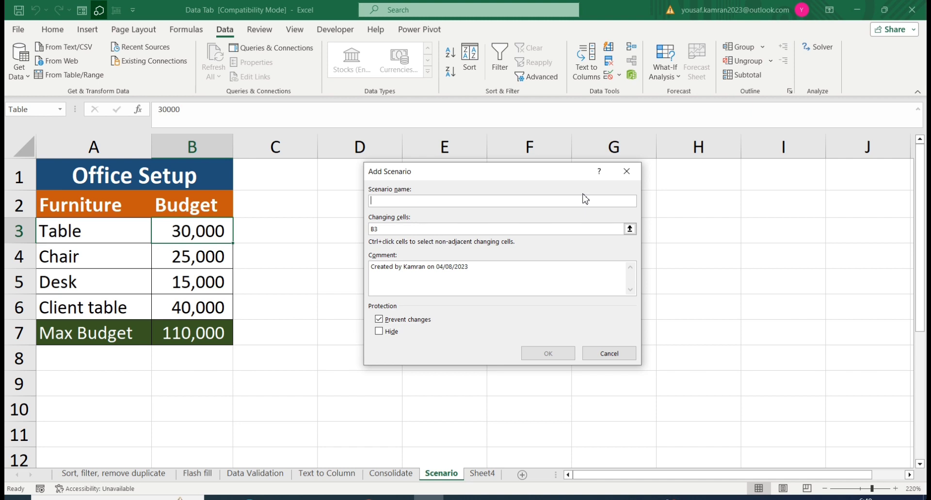
pyautogui.write('Low Raty')
# Step: Set the scenario's changing cells to the four furniture budgets in B3:B6
pyautogui.click(386, 231)
pyautogui.press('BackSpace')
pyautogui.press('BackSpace')
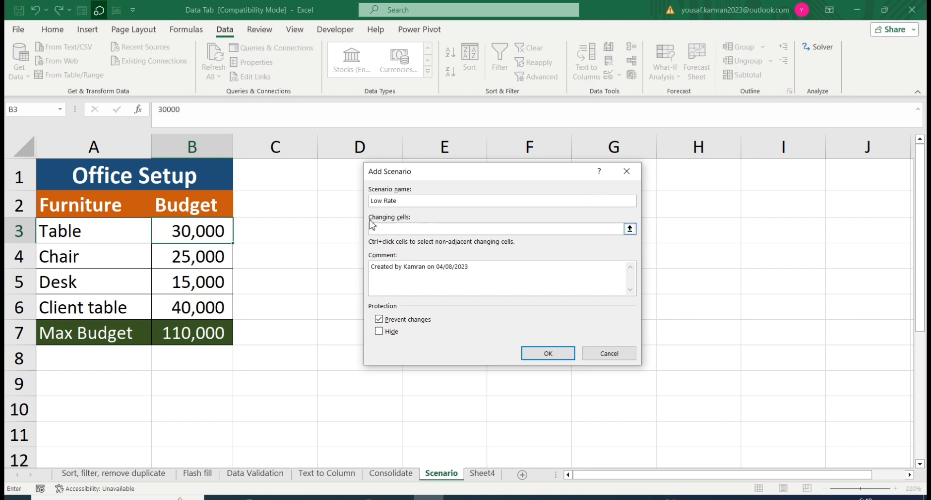
pyautogui.moveTo(209, 237); pyautogui.dragTo(215, 305)
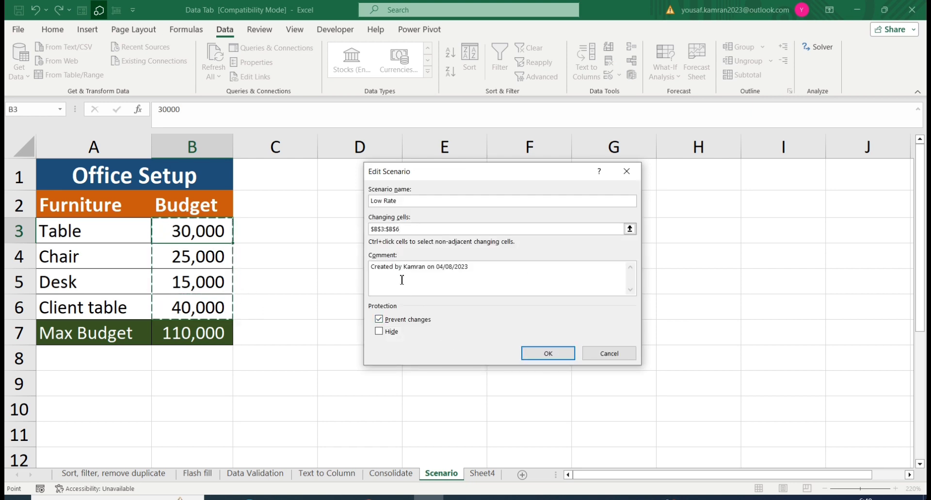
# Step: Accept the Low Rate scenario's changing cells and set its Table value to 22000 and Chair value to 20000
pyautogui.click(549, 354)
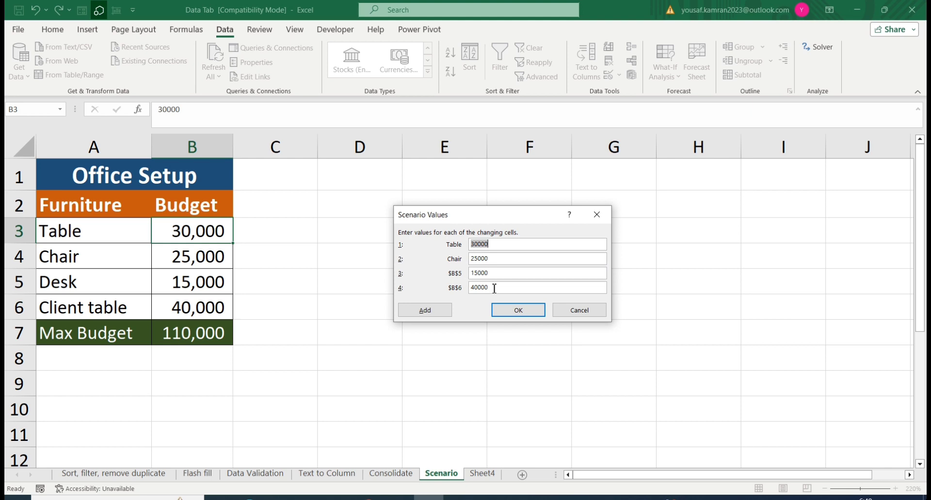
pyautogui.write('22000')
pyautogui.press('BackSpace')
pyautogui.press('BackSpace')
pyautogui.press('BackSpace')
pyautogui.press('BackSpace')
pyautogui.press('BackSpace')
pyautogui.write('20000')
# Step: Set the Low Rate scenario's Desk value (B5) to 11000 and Client table value (B6) to 30000, and save it
pyautogui.click(506, 274)
pyautogui.press('BackSpace')
pyautogui.press('BackSpace')
pyautogui.press('BackSpace')
pyautogui.press('BackSpace')
pyautogui.press('BackSpace')
pyautogui.write('11000')
pyautogui.click(506, 288)
pyautogui.press('BackSpace')
pyautogui.press('BackSpace')
pyautogui.press('BackSpace')
pyautogui.press('BackSpace')
pyautogui.press('BackSpace')
pyautogui.write('30000')
pyautogui.click(518, 310)
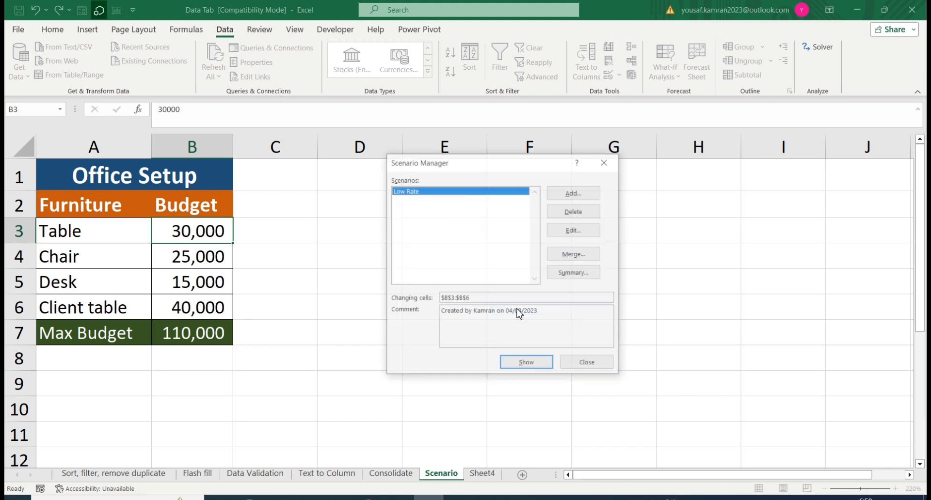
# Step: Add a second scenario named "Mid Rate" with the same changing cells B3:B6
pyautogui.click(574, 191)
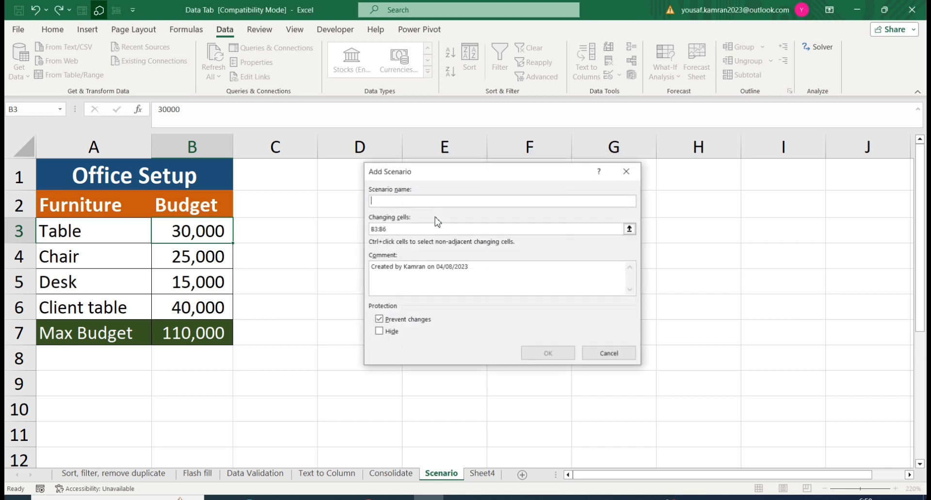
pyautogui.write('Mid ')
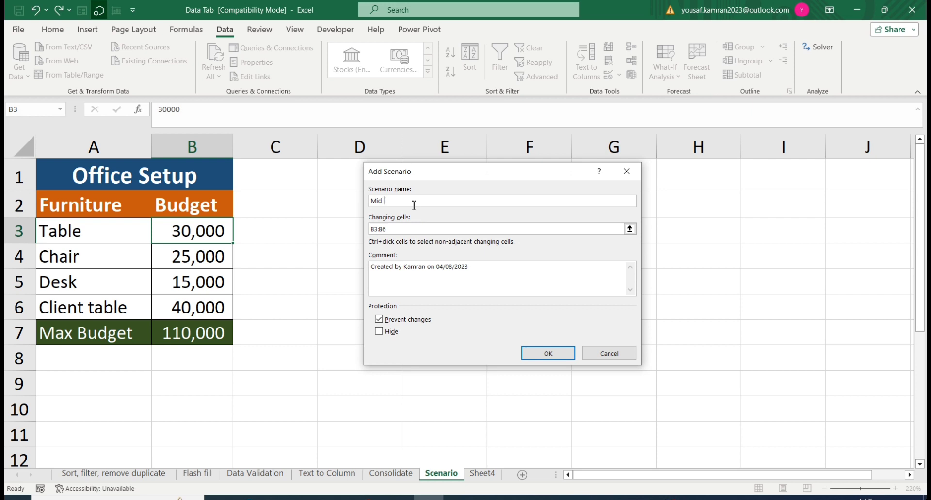
pyautogui.write('LRate')
pyautogui.click(555, 354)
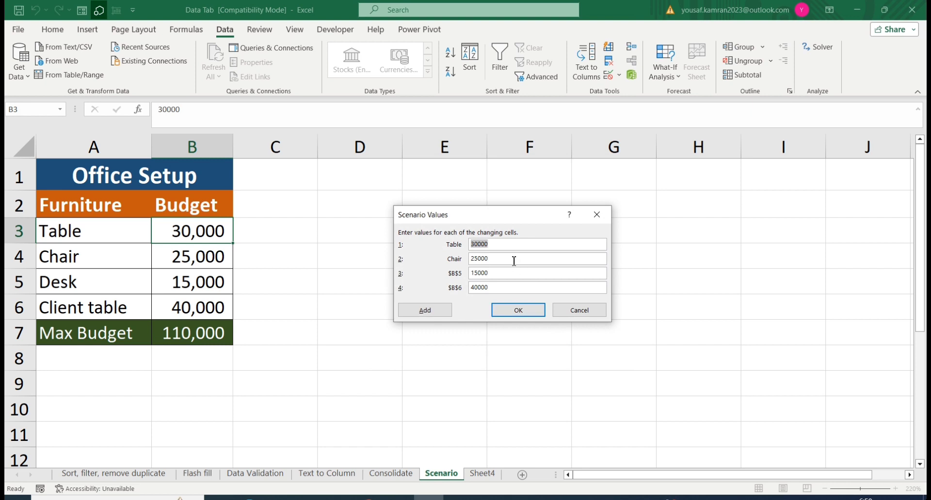
# Step: Set the Mid Rate scenario's Table value to 25000 and Chair value to 22000
pyautogui.write('25000')
pyautogui.click(499, 257)
pyautogui.press('BackSpace')
pyautogui.press('BackSpace')
pyautogui.press('BackSpace')
pyautogui.press('BackSpace')
pyautogui.write('2000')
# Step: Set the Mid Rate scenario's Desk value (B5) to 13000 and Client table value (B6) to 35000, and save it
pyautogui.click(478, 273)
pyautogui.click(478, 288)
pyautogui.press('BackSpace')
pyautogui.press('BackSpace')
pyautogui.click(519, 308)
# Step: Add a third scenario named "Highest Rate" with the same changing cells B3:B6
pyautogui.click(574, 194)
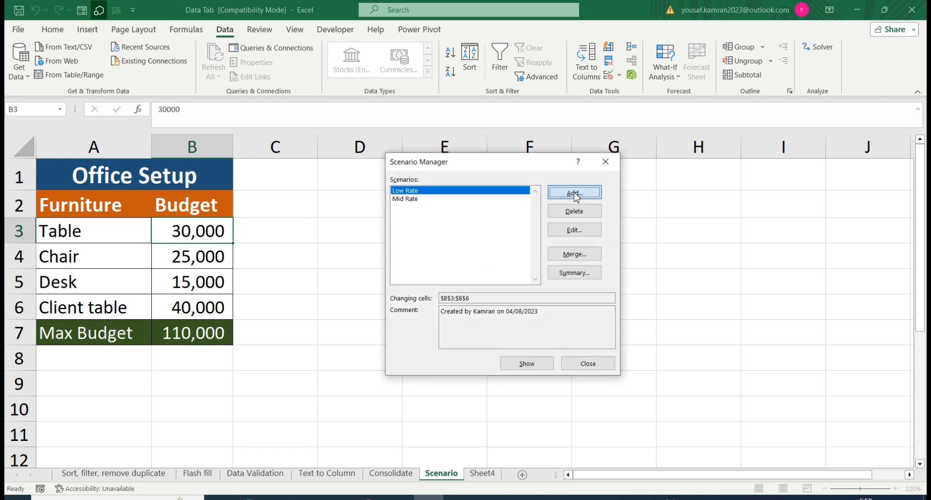
pyautogui.write('Highes')
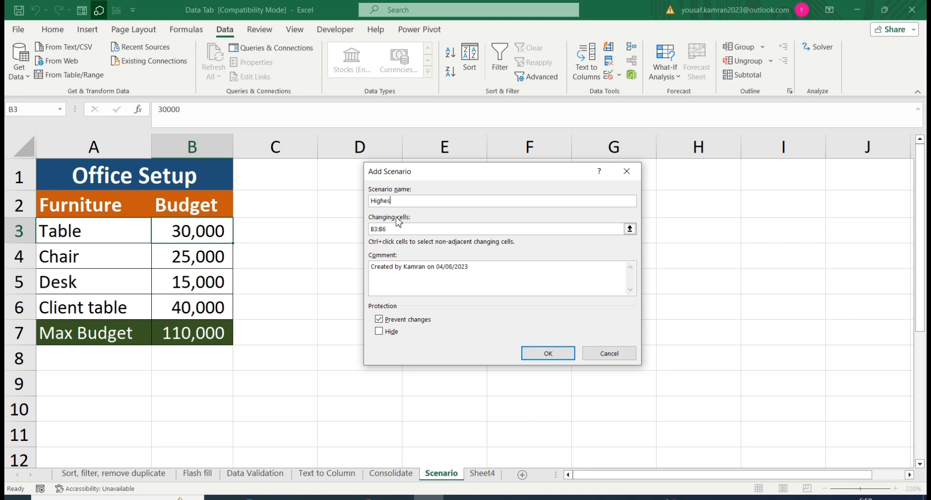
pyautogui.write('t Rate')
pyautogui.click(548, 353)
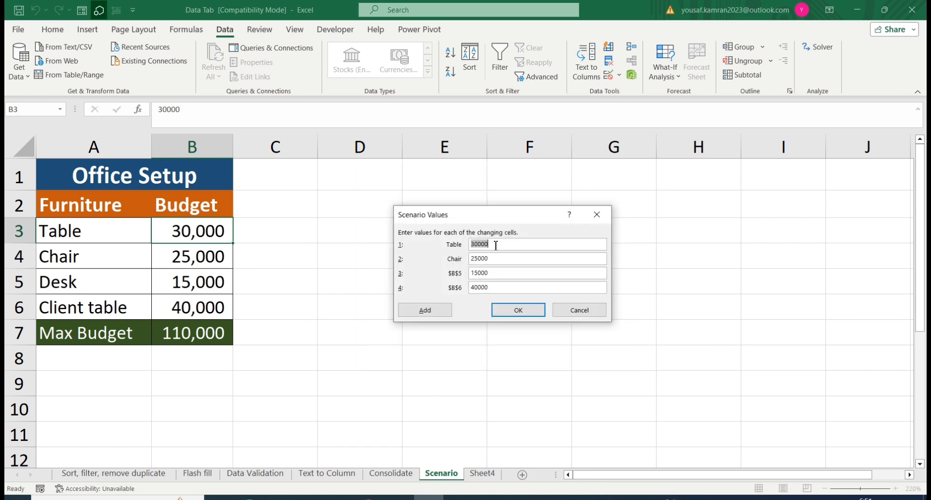
# Step: Set the Highest Rate scenario's Table value to 29000 and Chair value to 24000
pyautogui.click(496, 245)
pyautogui.press('BackSpace')
pyautogui.press('BackSpace')
pyautogui.write('29')
pyautogui.click(477, 259)
pyautogui.press('BackSpace')
pyautogui.write('4')
# Step: Set the Highest Rate scenario's Desk value (B5) to 14000 and Client table value (B6) to 38000, and save it
pyautogui.click(477, 273)
pyautogui.press('BackSpace')
pyautogui.write('4')
pyautogui.click(482, 288)
pyautogui.press('BackSpace')
pyautogui.press('BackSpace')
pyautogui.click(532, 316)
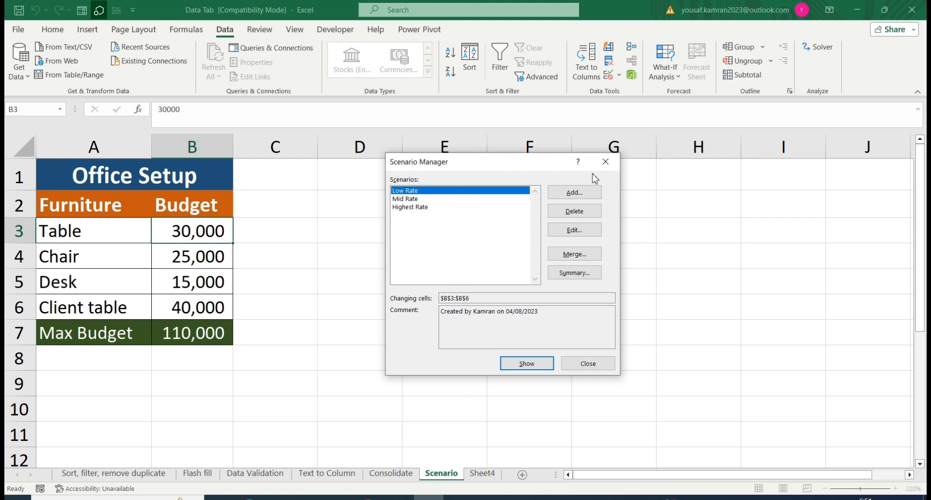
# Step: Generate a Scenario summary report of all three scenarios with the Max Budget total in B7 as the result cell
pyautogui.click(577, 274)
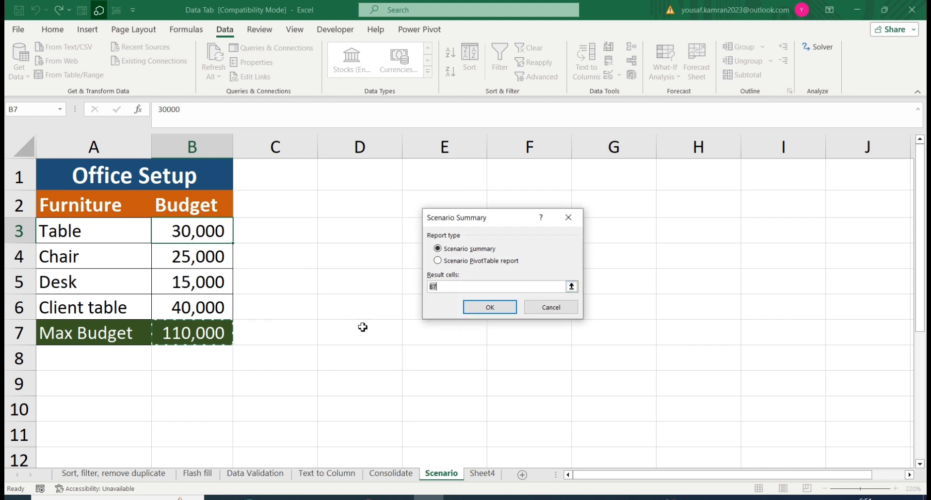
pyautogui.click(500, 308)
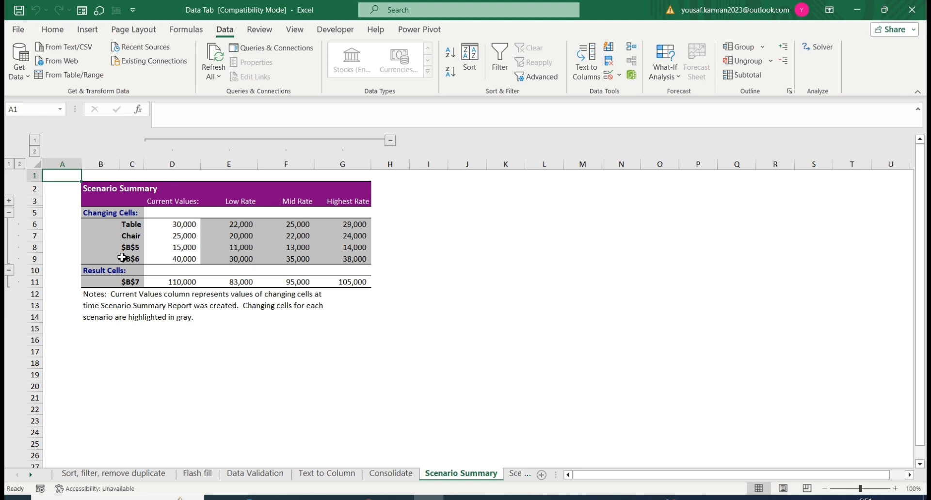
# Step: On the Scenario sheet, name the Desk budget cell B5 "Desk"
pyautogui.click(518, 474)
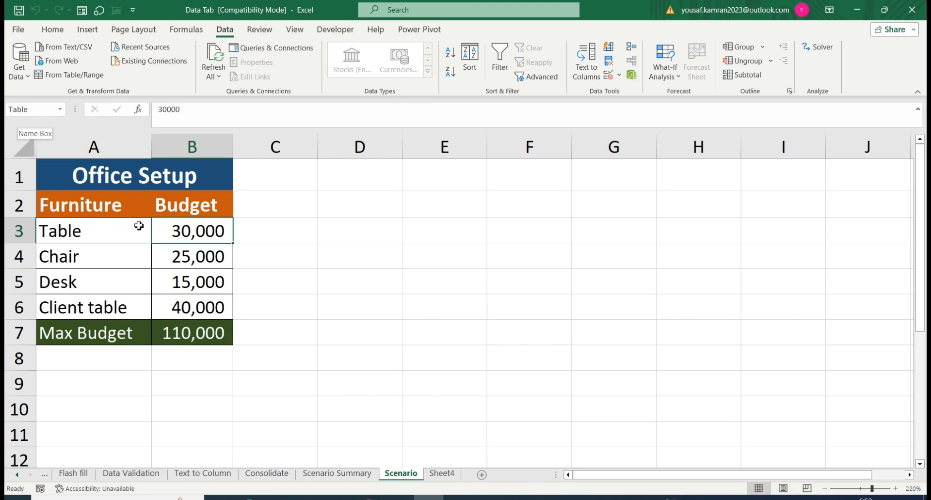
pyautogui.press('Down')
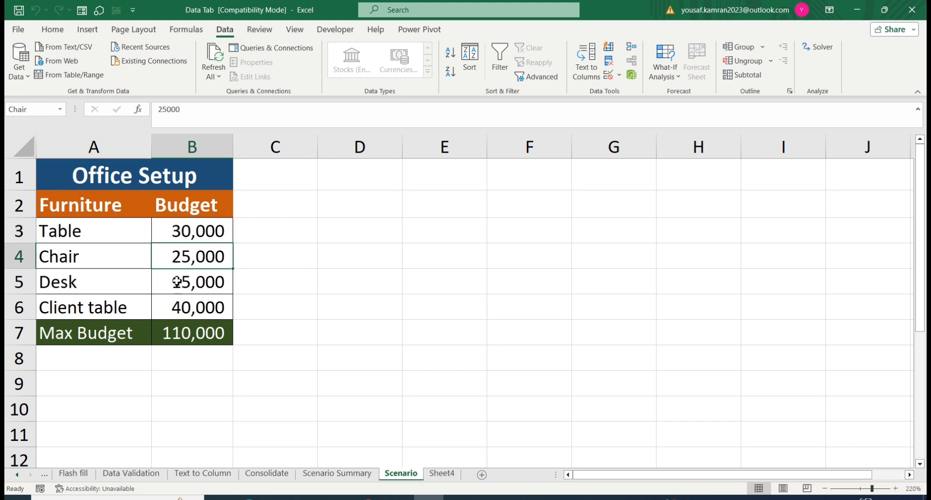
pyautogui.press('Down')
pyautogui.click(29, 109)
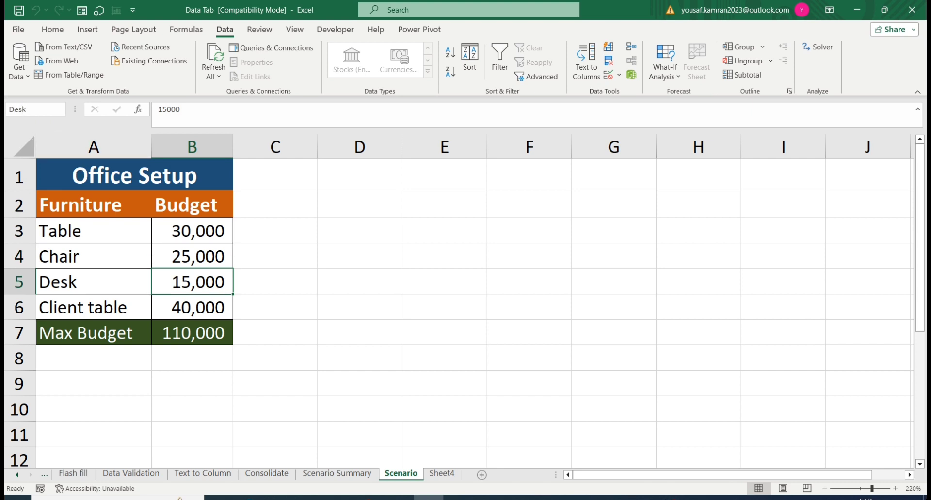
# Step: Give the Client table budget cell B6 a short name, and save the workbook in its current format
pyautogui.click(190, 306)
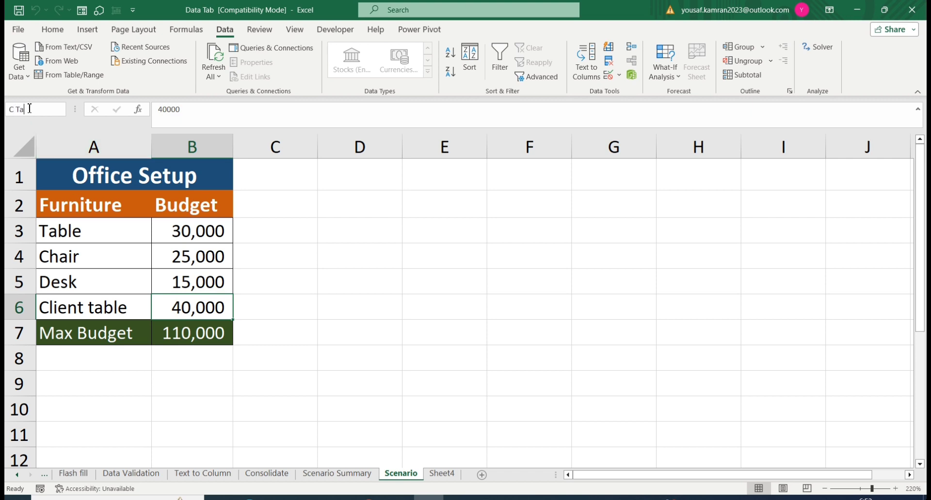
pyautogui.click(265, 248)
pyautogui.hotkey('ctrl', 's')
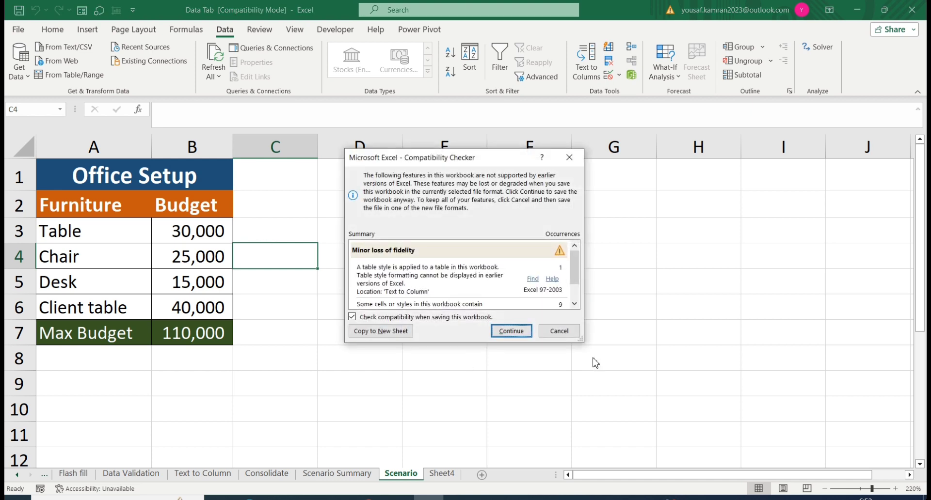
pyautogui.click(519, 330)
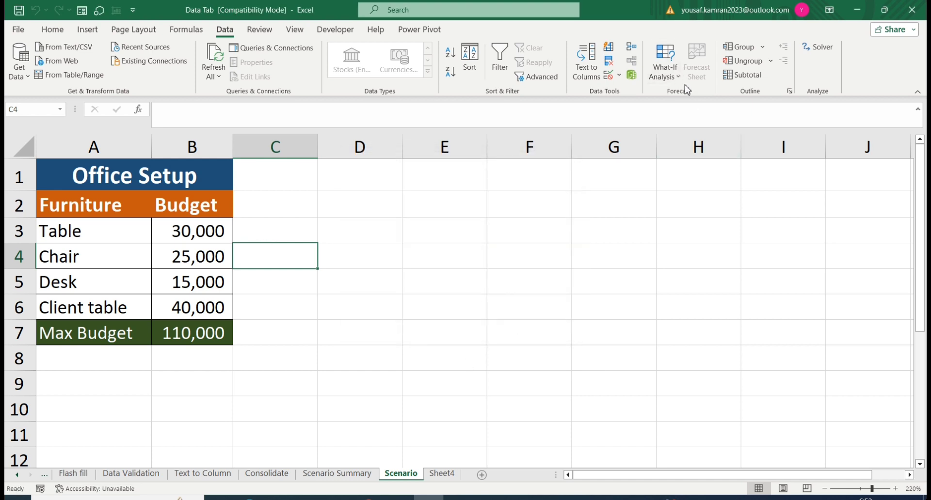
# Step: Generate a new Scenario summary report of the office budget scenarios with B7 as the result cell
pyautogui.click(664, 73)
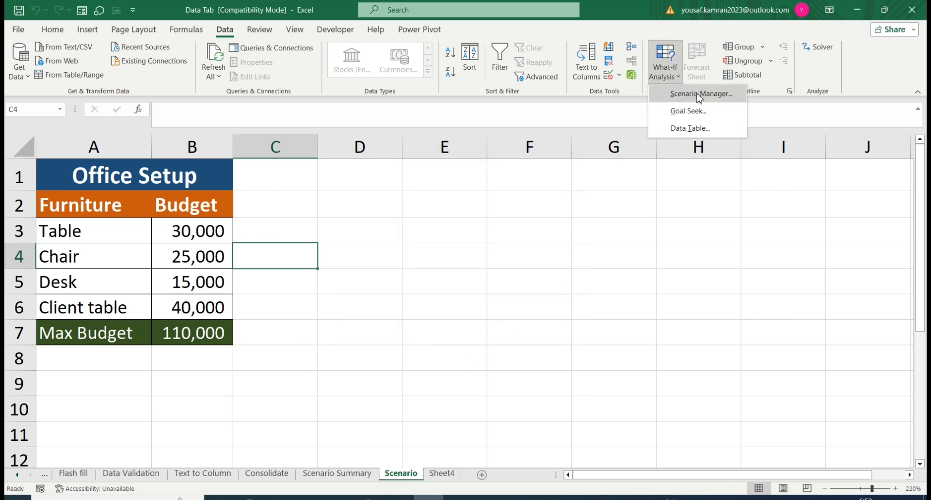
pyautogui.click(700, 94)
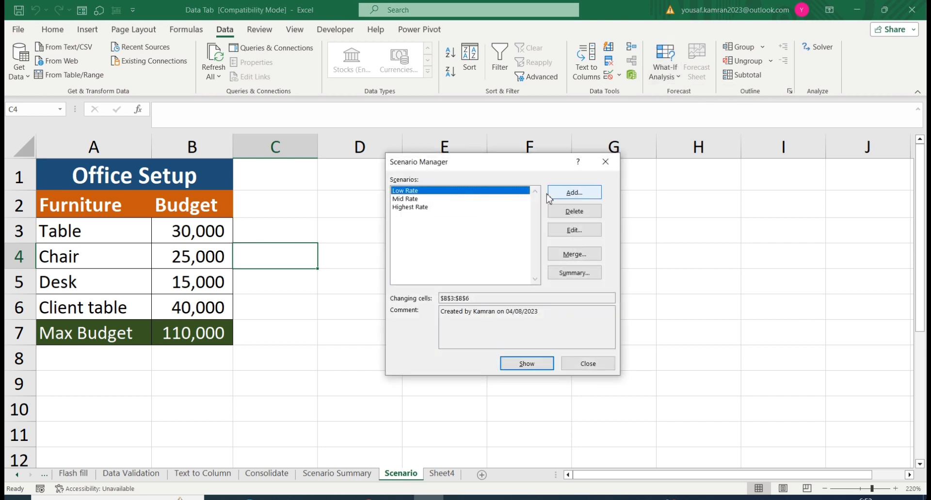
pyautogui.click(568, 272)
pyautogui.click(498, 310)
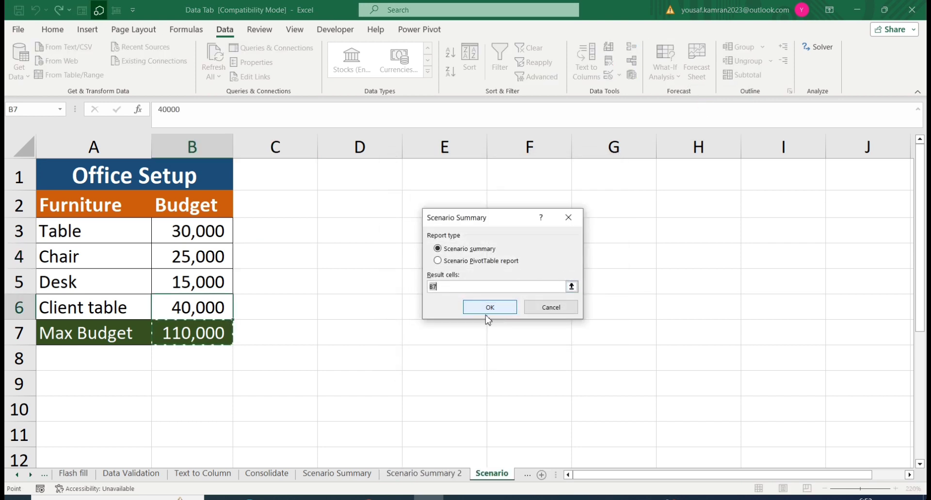
pyautogui.click(487, 308)
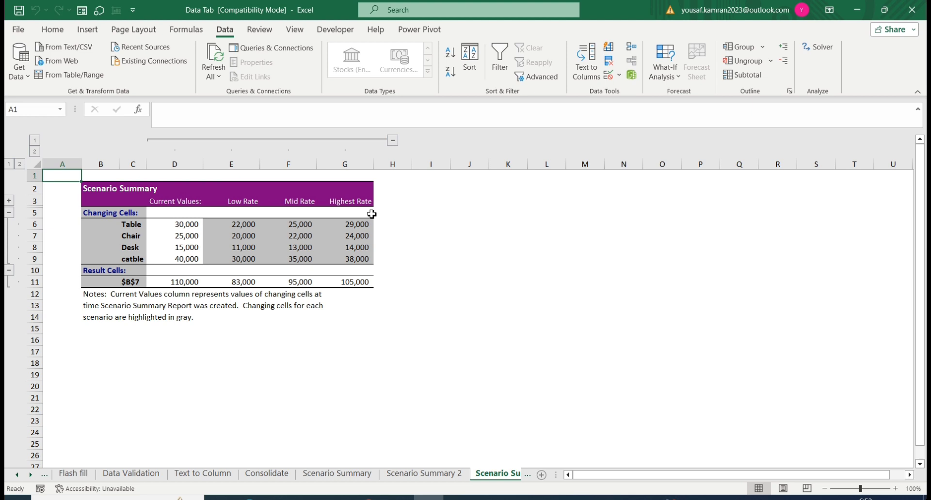
# Step: Compare the new scenario summary sheet with the earlier ones, and return to the Scenario sheet
pyautogui.click(439, 474)
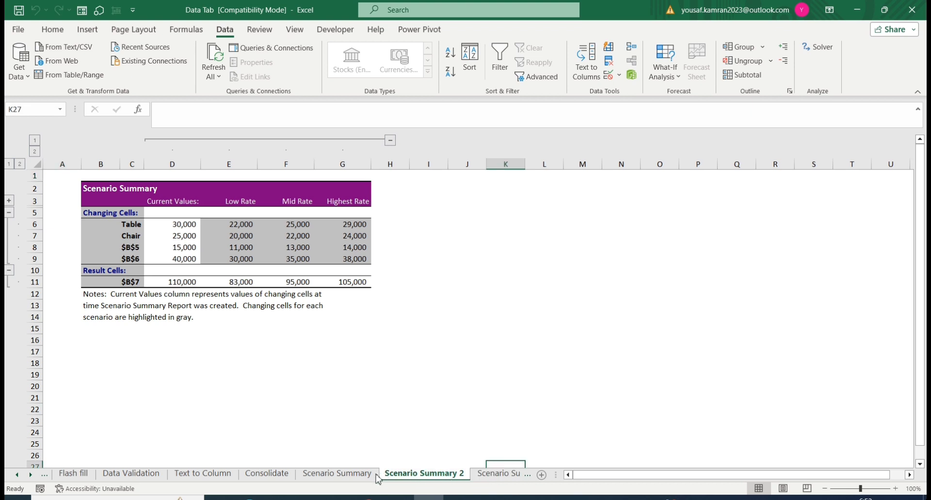
pyautogui.click(339, 474)
pyautogui.click(266, 474)
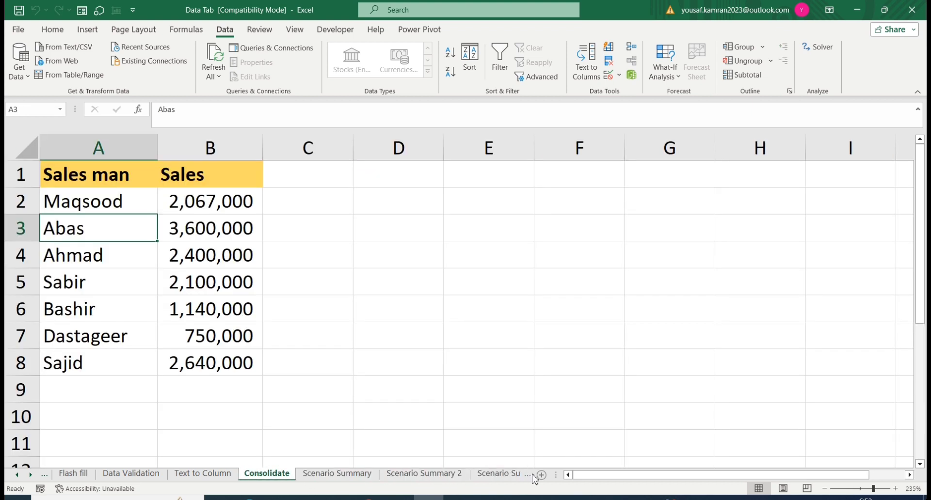
pyautogui.click(487, 475)
pyautogui.click(523, 476)
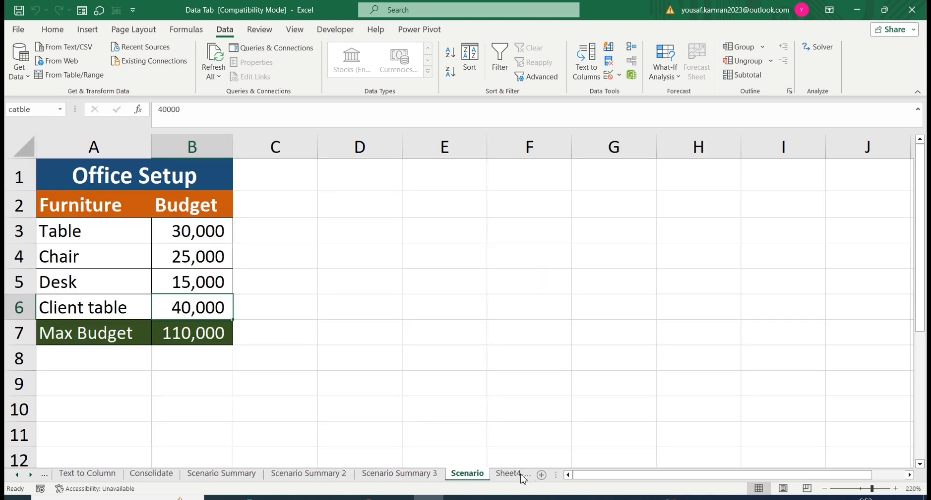
# Step: On Sheet4, set the keyboard Rate in C3 to 1
pyautogui.click(509, 475)
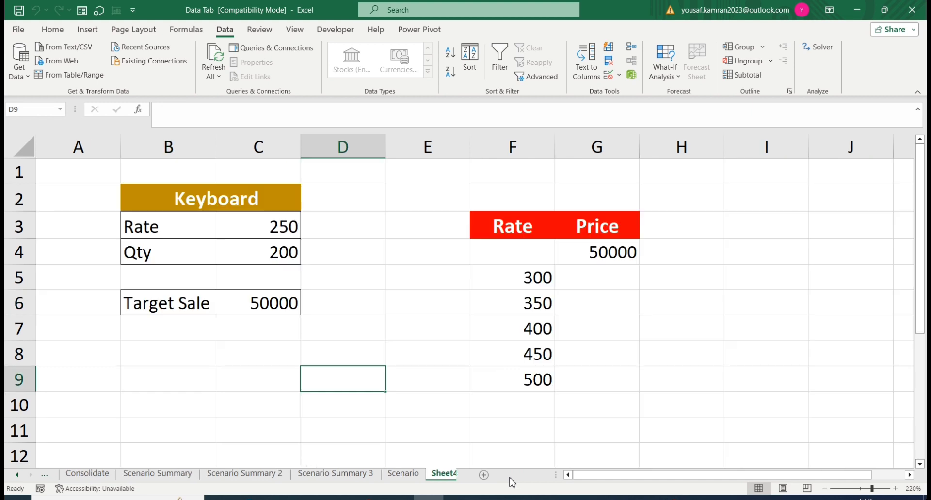
pyautogui.click(293, 253)
pyautogui.click(665, 68)
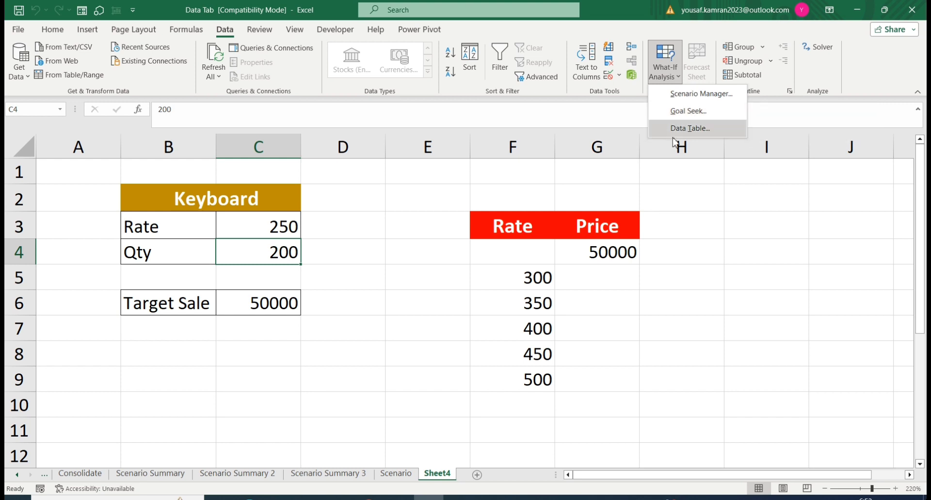
pyautogui.click(254, 309)
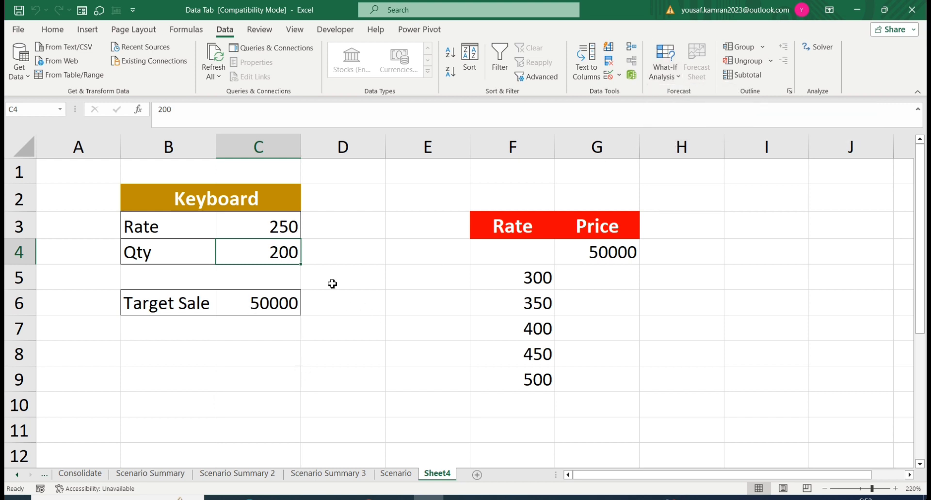
pyautogui.click(275, 232)
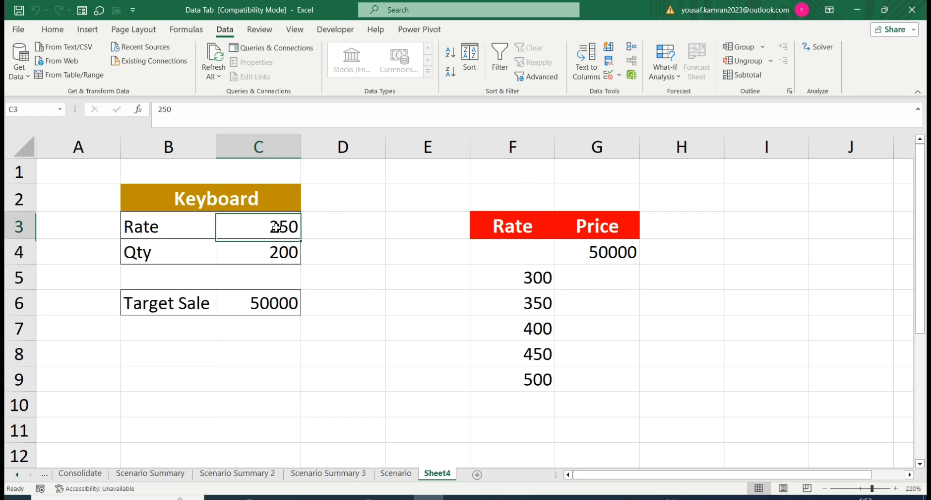
pyautogui.press('F2')
pyautogui.press('BackSpace')
pyautogui.press('BackSpace')
pyautogui.press('BackSpace')
pyautogui.write('1')
pyautogui.press('Return')
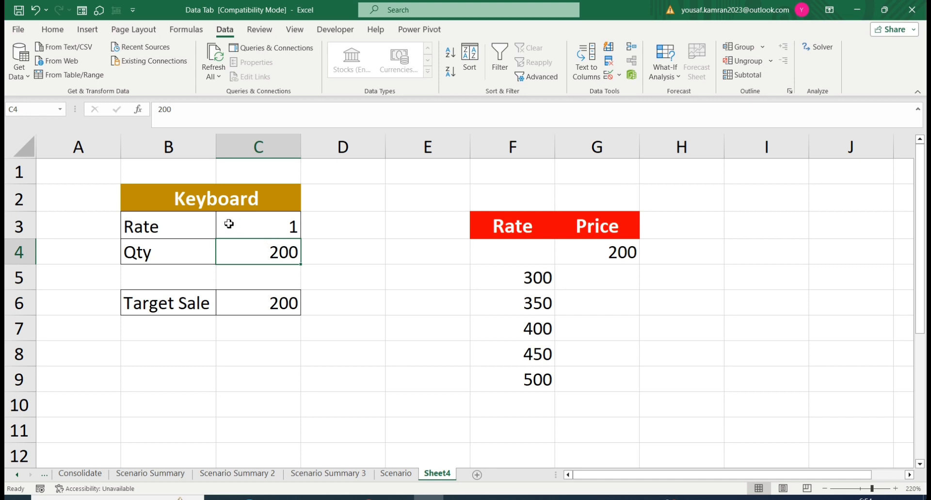
# Step: Run Goal Seek to bring the Target Sale cell C6 to 50000 by changing the Rate in C3, and keep the solution
pyautogui.click(669, 75)
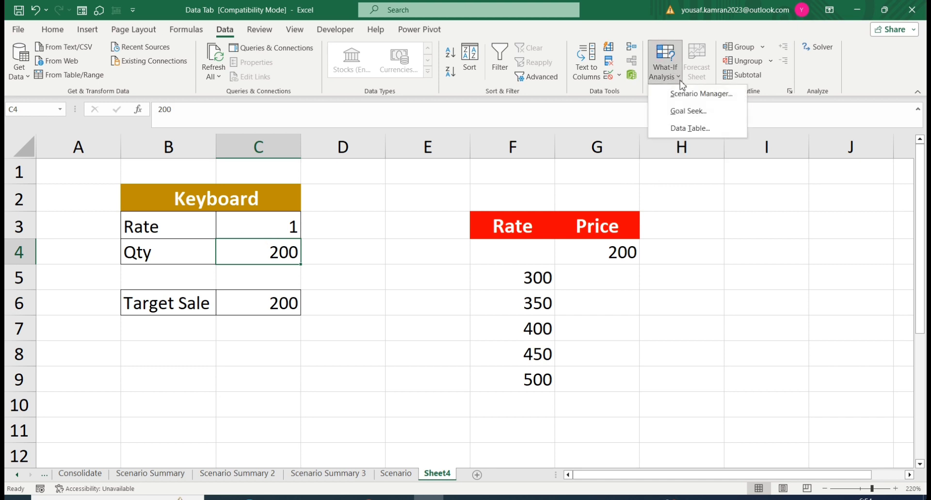
pyautogui.click(688, 111)
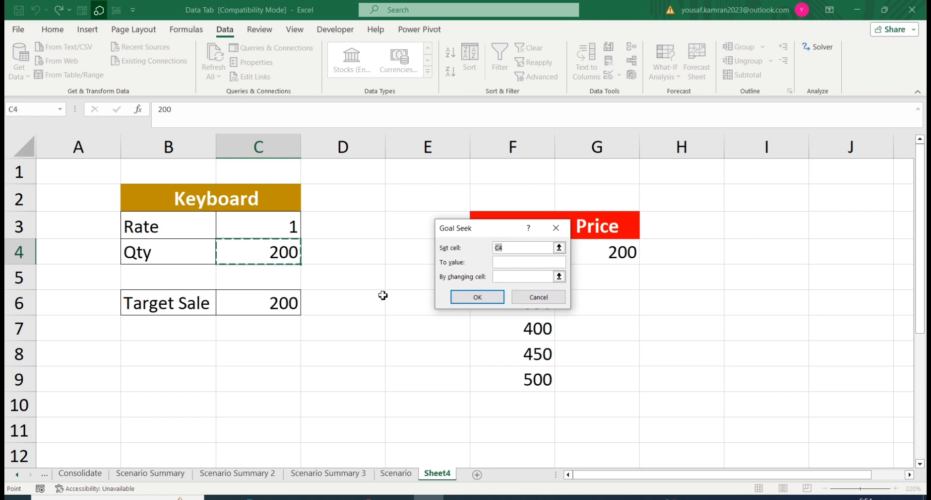
pyautogui.click(278, 302)
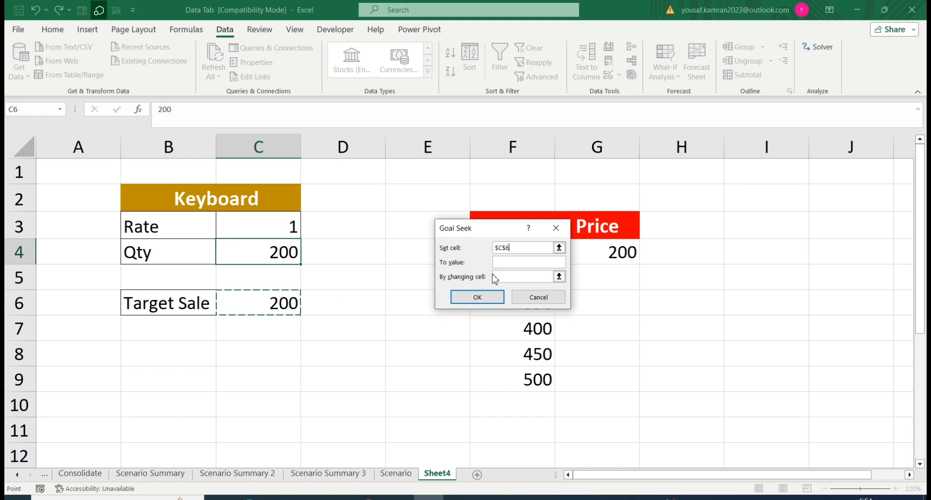
pyautogui.click(507, 262)
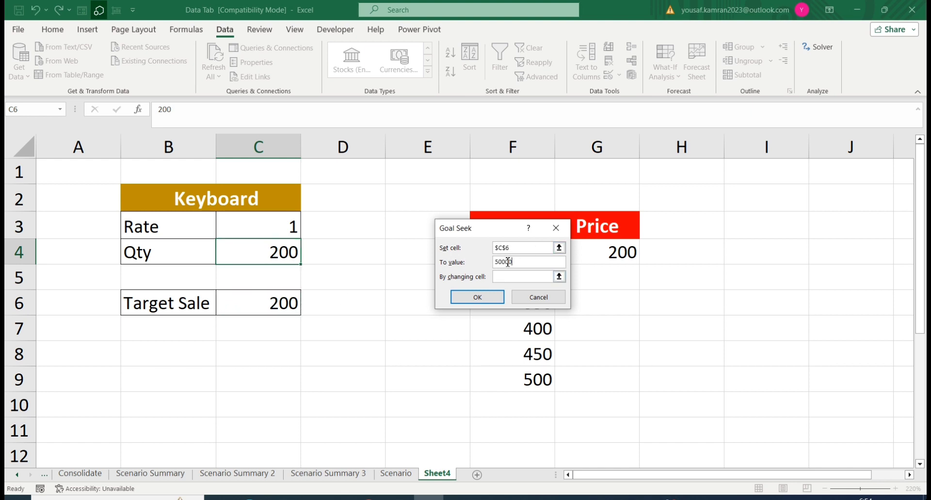
pyautogui.click(509, 277)
pyautogui.click(276, 230)
pyautogui.click(477, 298)
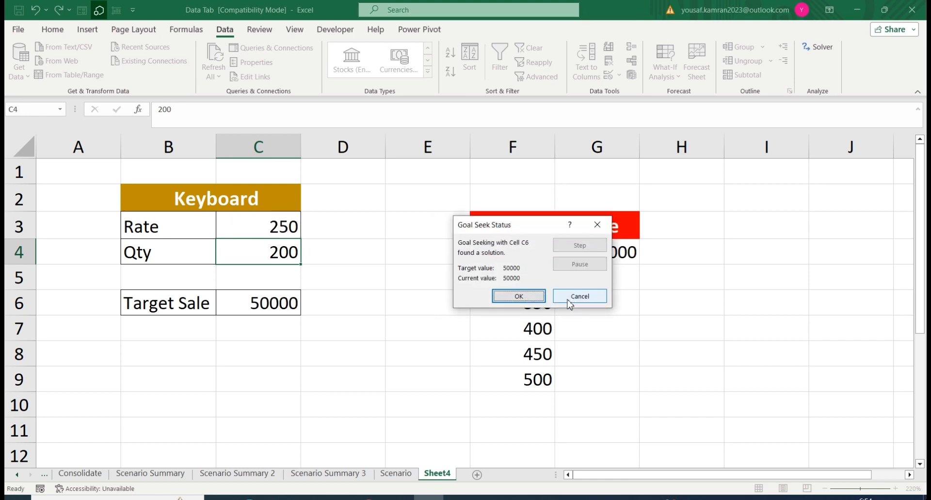
pyautogui.click(519, 297)
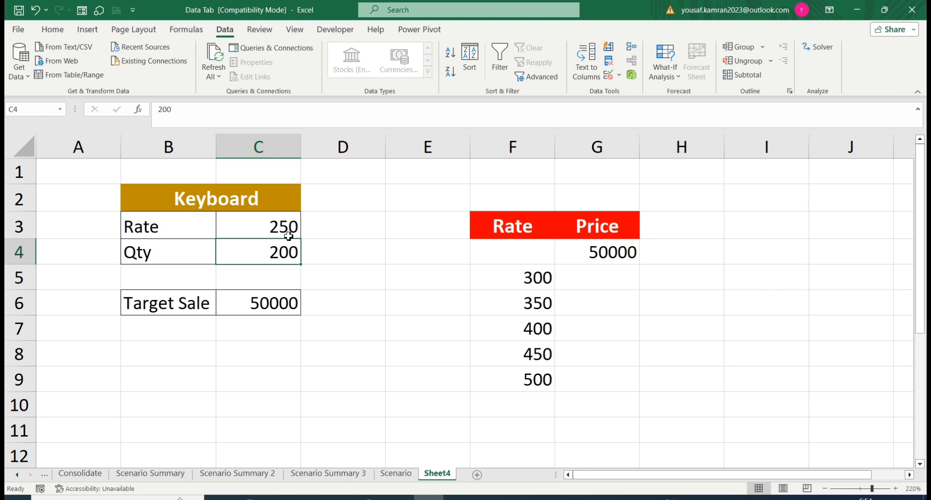
# Step: Fill the Rate and Price range F4:G9 with a What-If Data Table using C3 as the column input cell
pyautogui.click(678, 76)
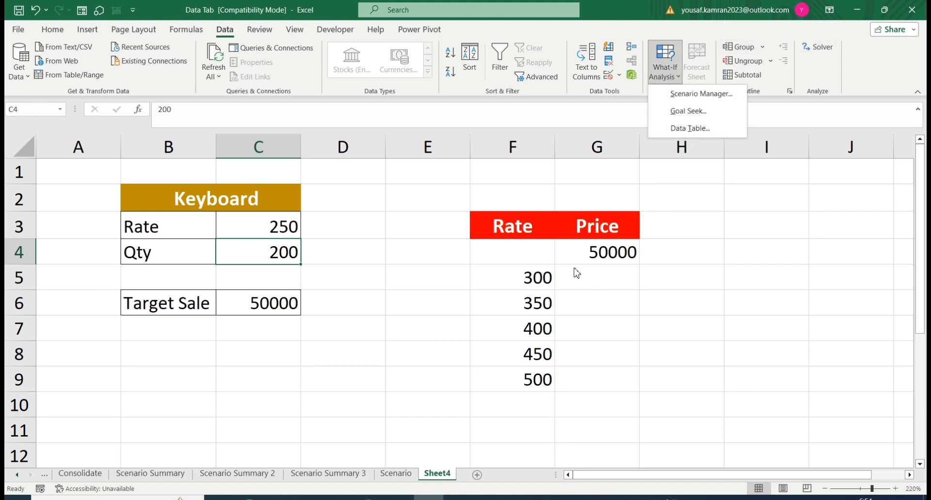
pyautogui.click(553, 275)
pyautogui.click(549, 259)
pyautogui.moveTo(549, 259); pyautogui.dragTo(609, 382)
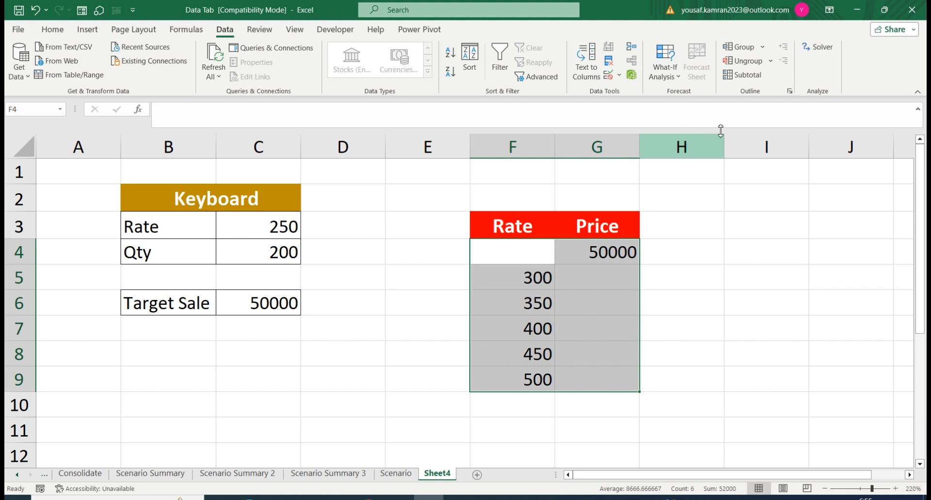
pyautogui.click(674, 78)
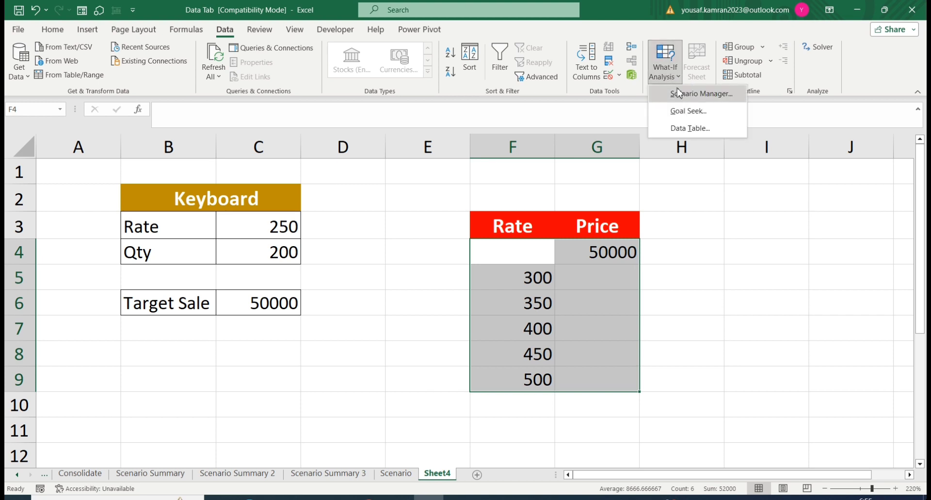
pyautogui.click(686, 129)
pyautogui.click(556, 267)
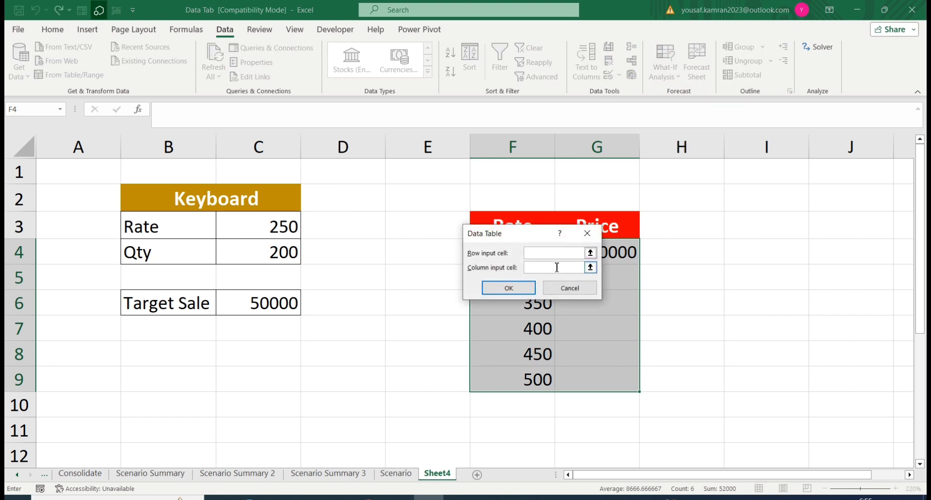
pyautogui.click(557, 267)
pyautogui.click(260, 224)
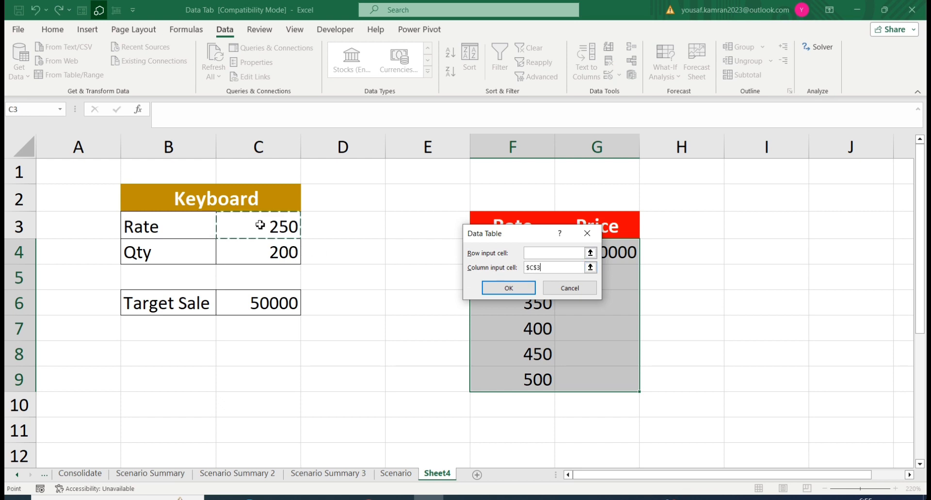
pyautogui.click(518, 289)
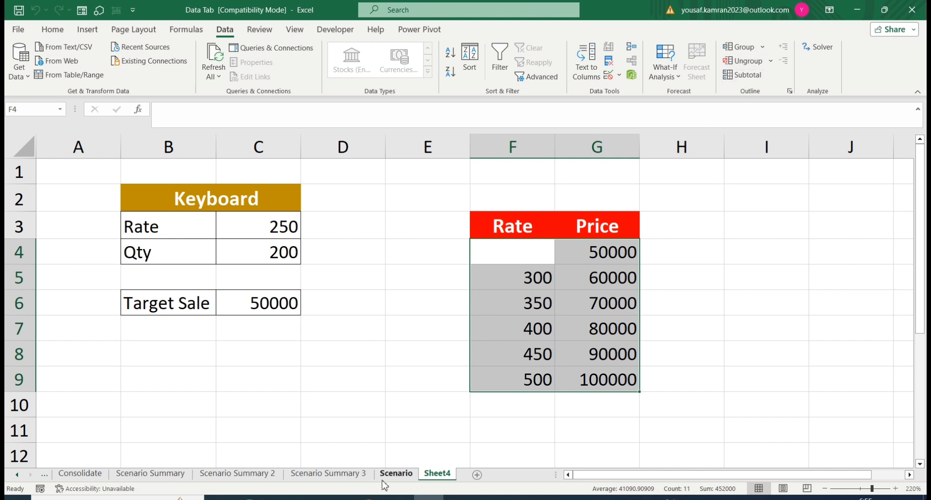
# Step: Go back through the workbook's earlier sheets and open the "Sort, filter, remove duplicate" sheet
pyautogui.click(150, 473)
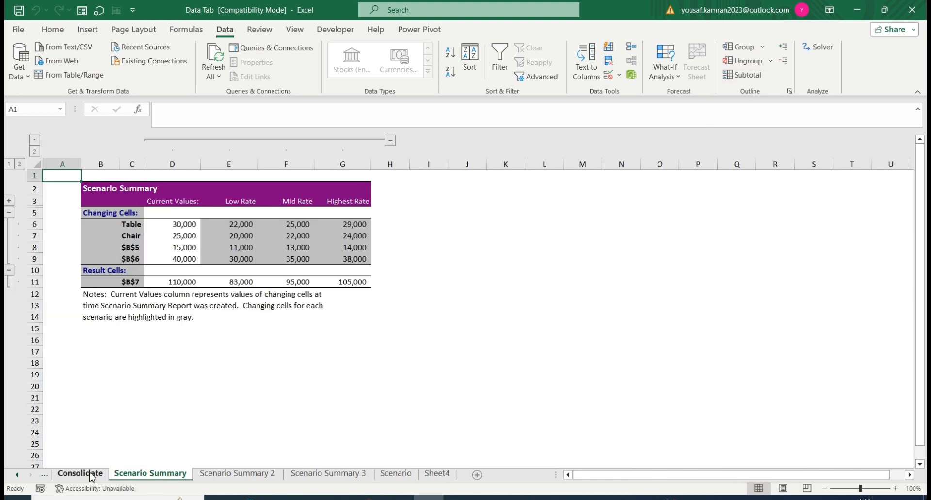
pyautogui.click(78, 473)
pyautogui.click(17, 475)
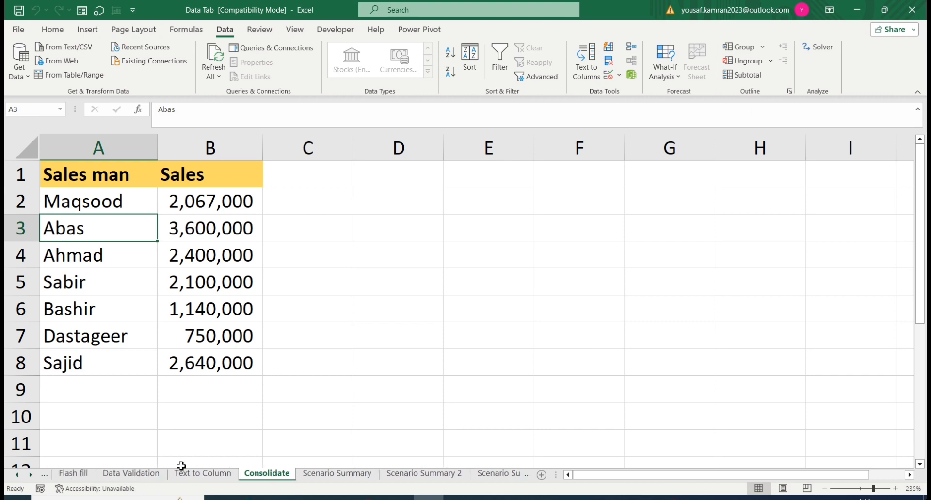
pyautogui.click(131, 474)
pyautogui.click(83, 477)
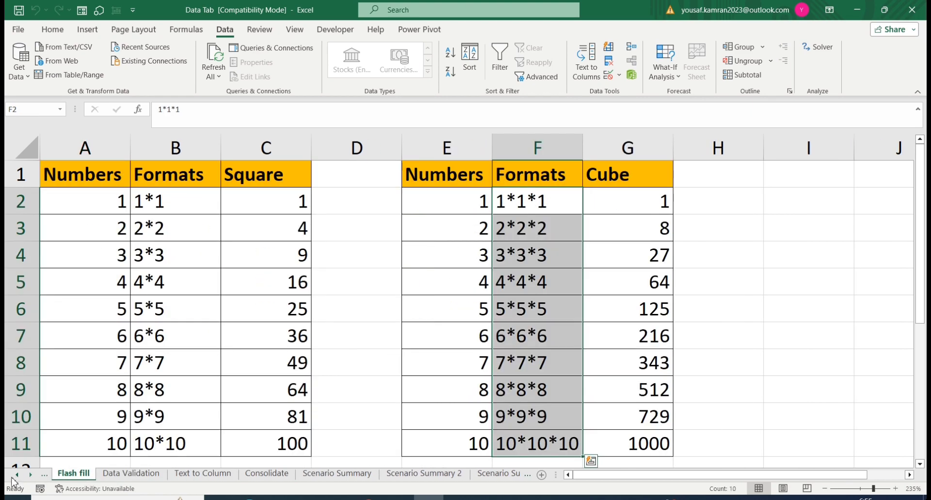
pyautogui.click(16, 475)
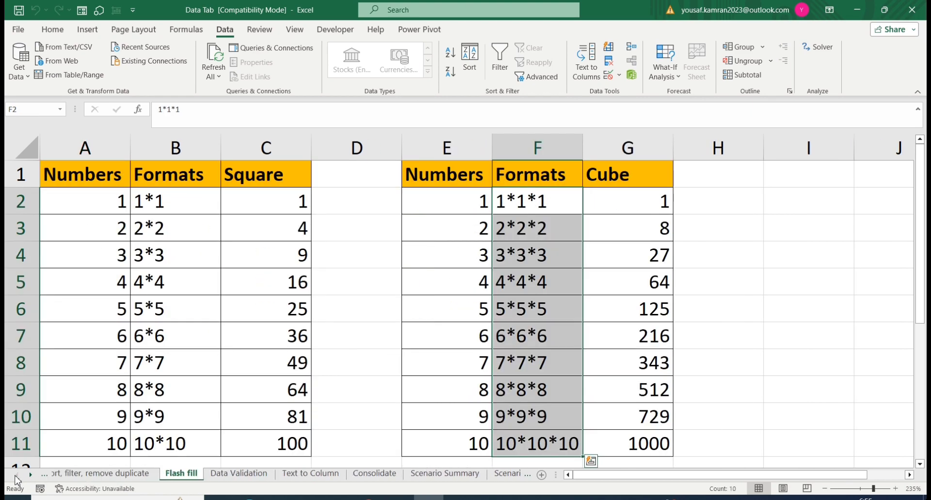
pyautogui.click(121, 474)
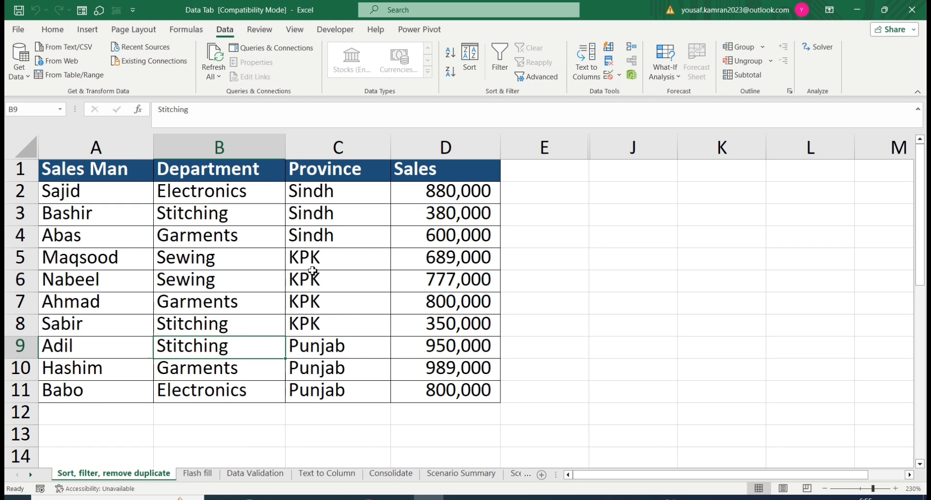
# Step: Group the three Punjab entries in rows 9 to 11 of the sales table by rows
pyautogui.click(762, 47)
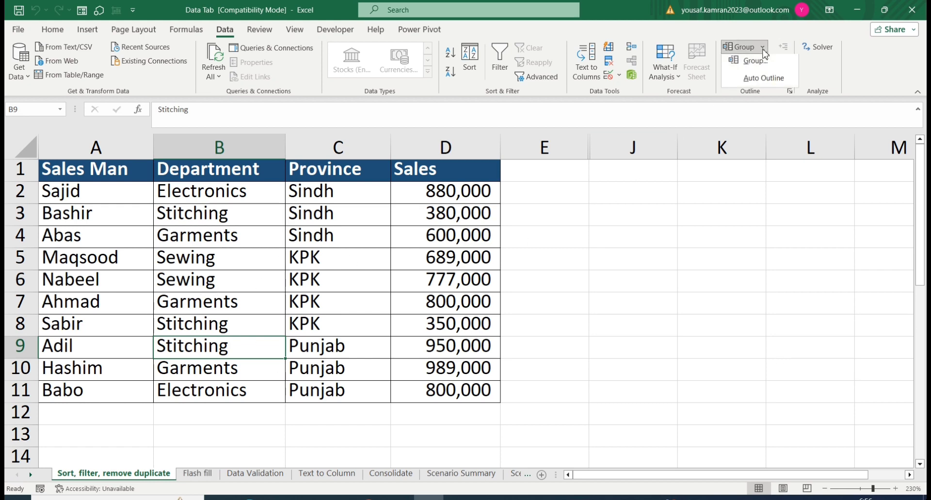
pyautogui.click(356, 239)
pyautogui.click(208, 236)
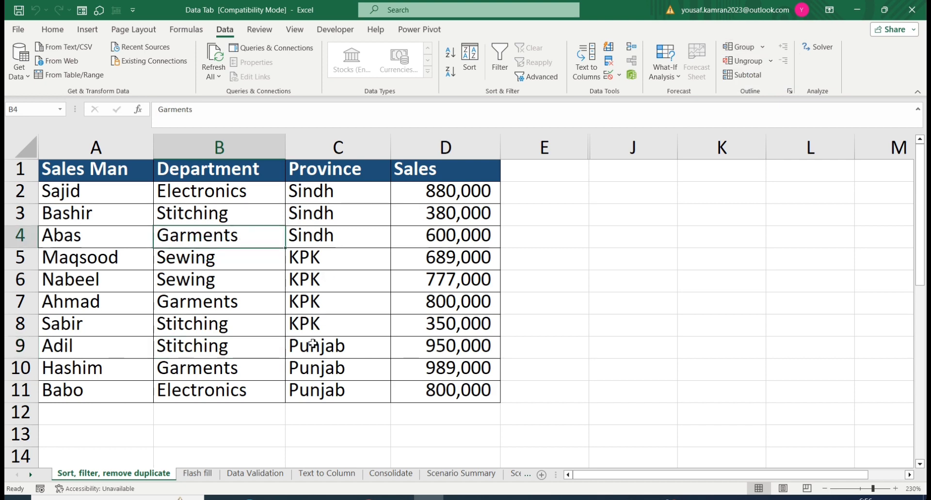
pyautogui.moveTo(313, 345); pyautogui.dragTo(321, 387)
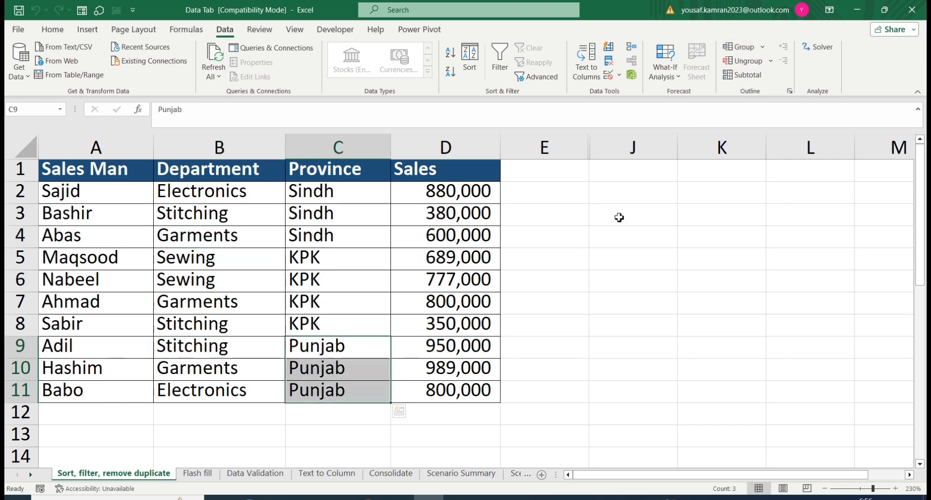
pyautogui.click(742, 49)
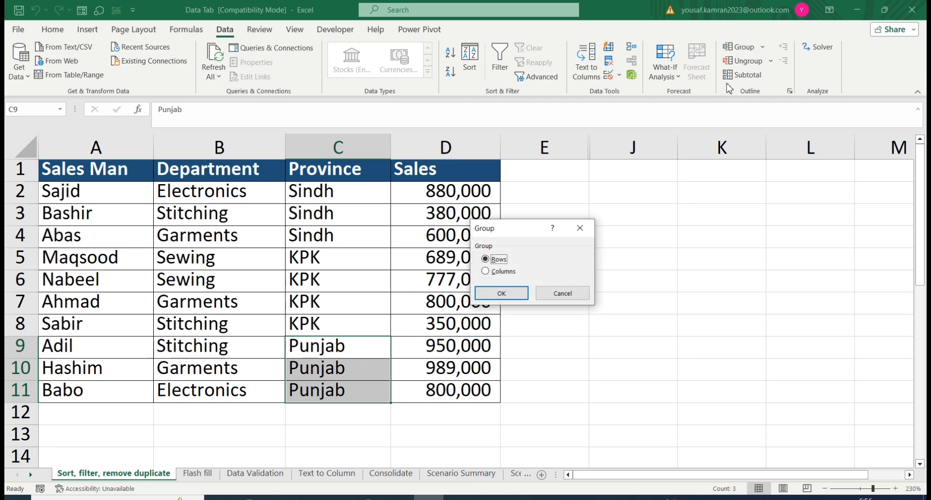
pyautogui.click(496, 294)
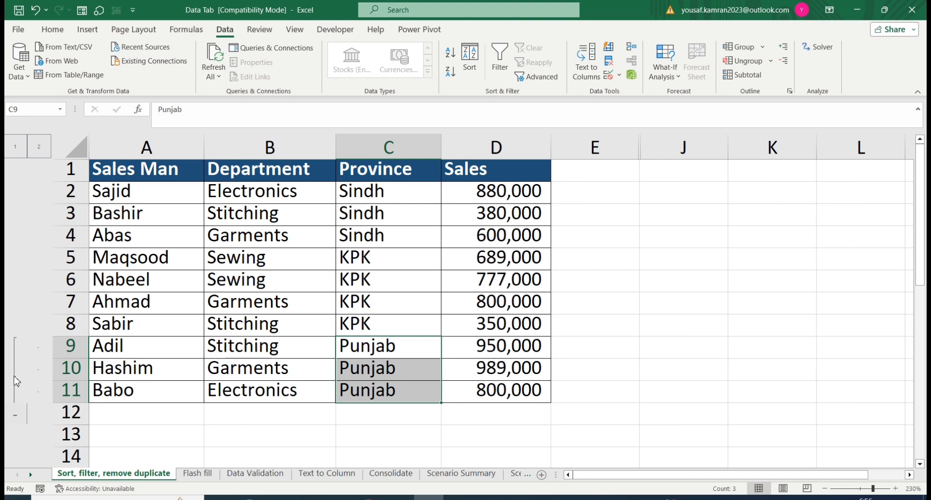
# Step: Collapse and re-expand the Punjab row group twice, and ungroup rows 9 to 11
pyautogui.click(15, 415)
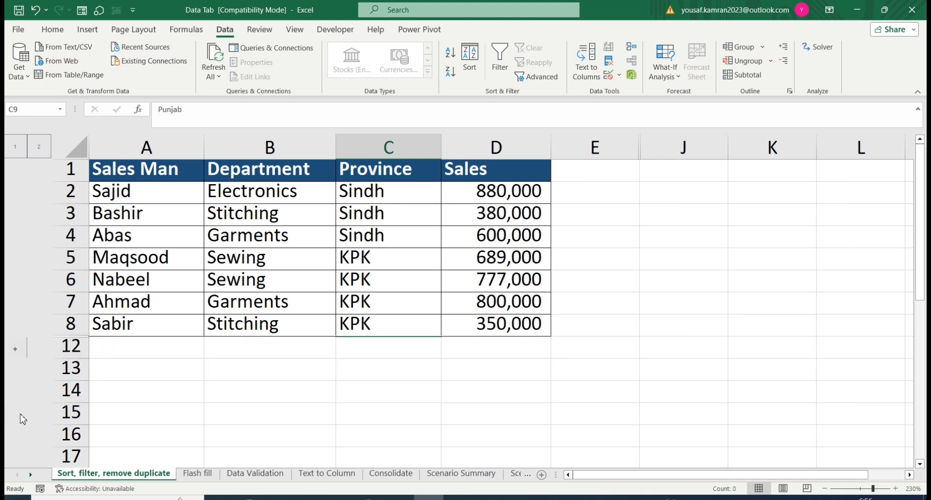
pyautogui.click(16, 351)
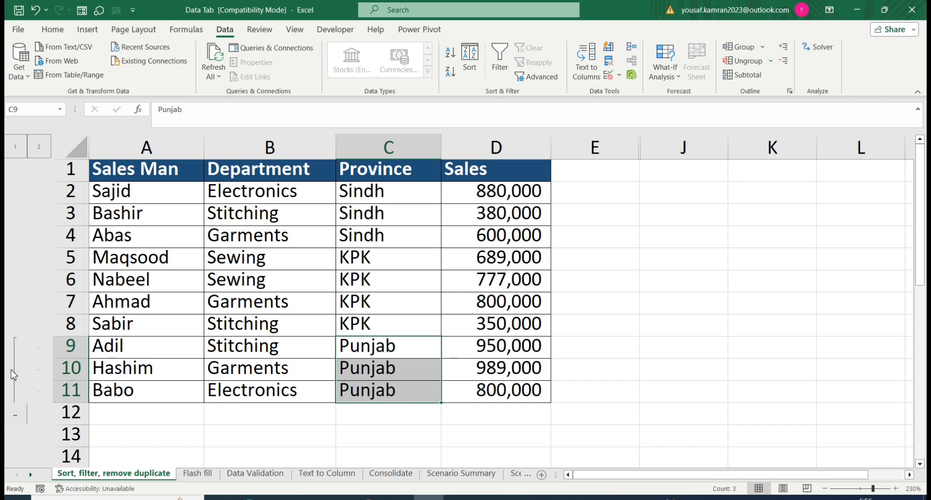
pyautogui.click(15, 416)
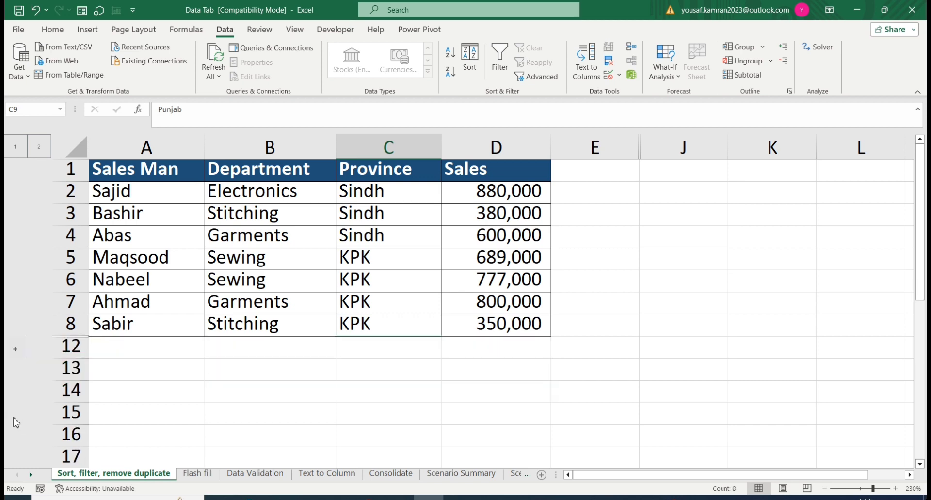
pyautogui.click(15, 349)
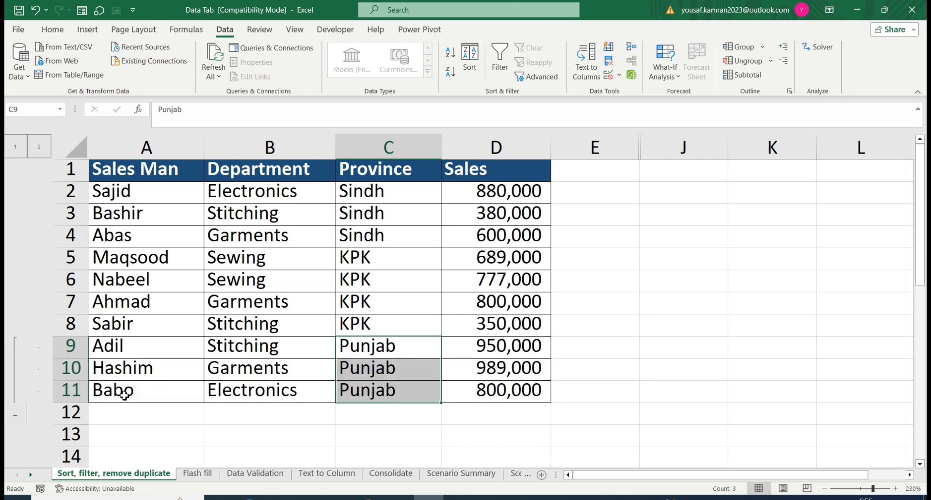
pyautogui.click(743, 63)
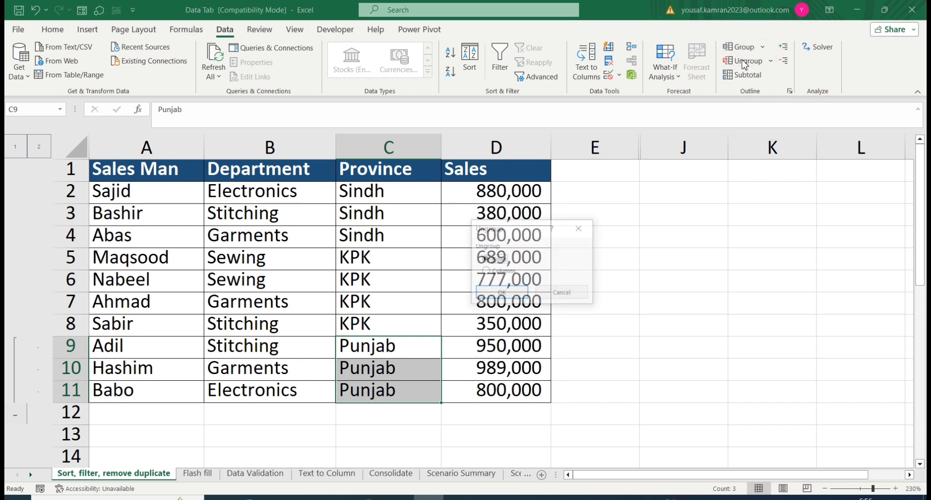
pyautogui.click(499, 292)
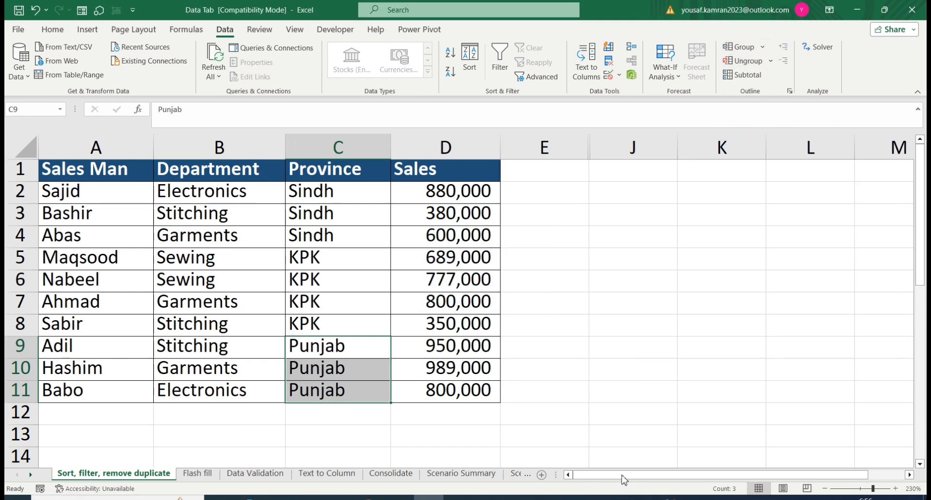
# Step: Add subtotals to the sales table at each change in Province, using Sum on the Sales column only
pyautogui.click(751, 76)
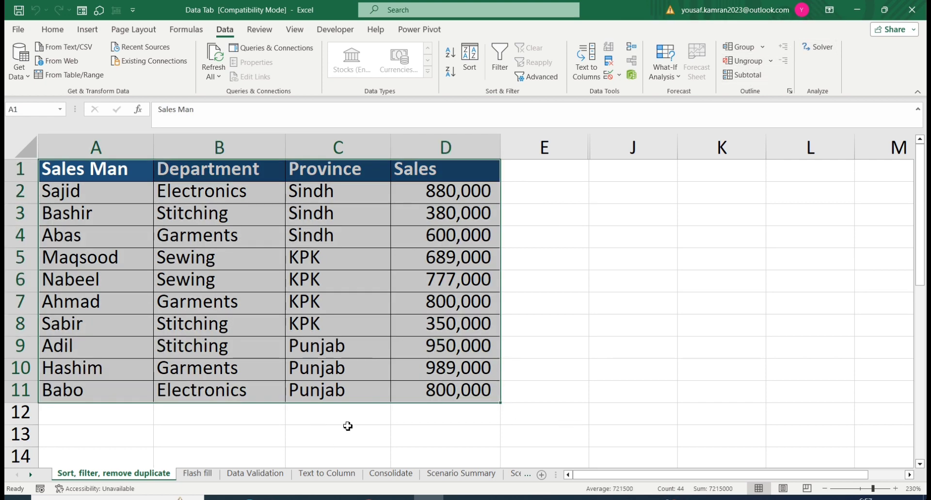
pyautogui.click(748, 79)
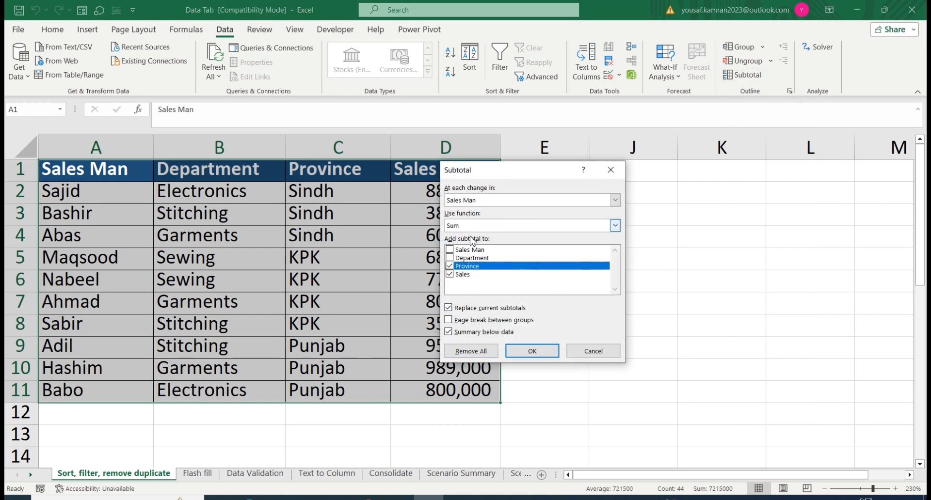
pyautogui.click(450, 266)
pyautogui.moveTo(543, 173); pyautogui.dragTo(615, 187)
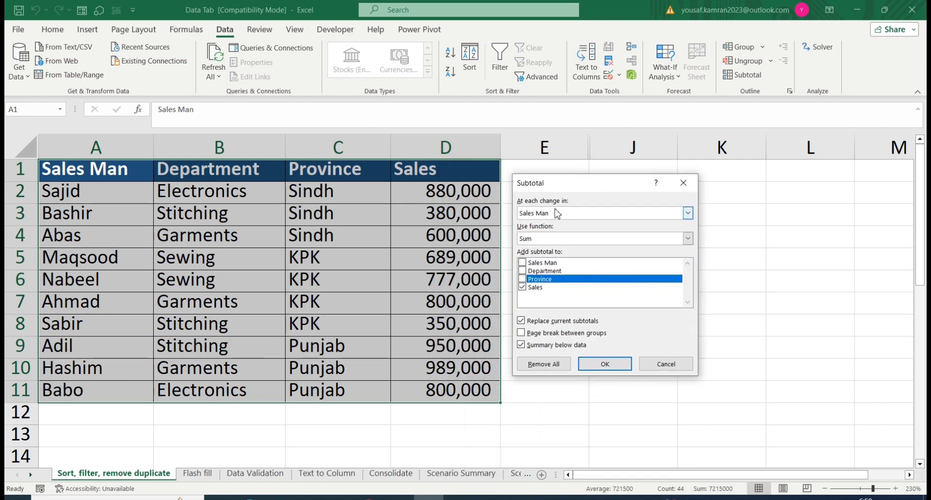
pyautogui.click(687, 214)
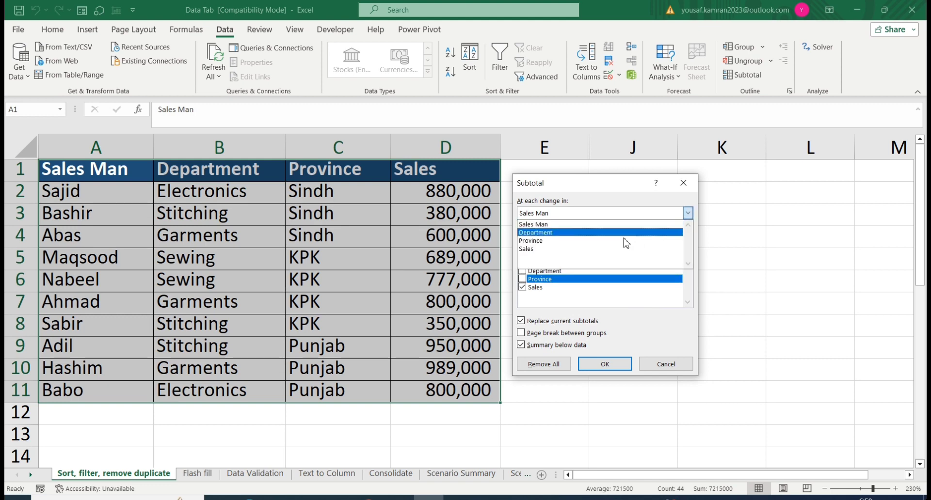
pyautogui.click(541, 240)
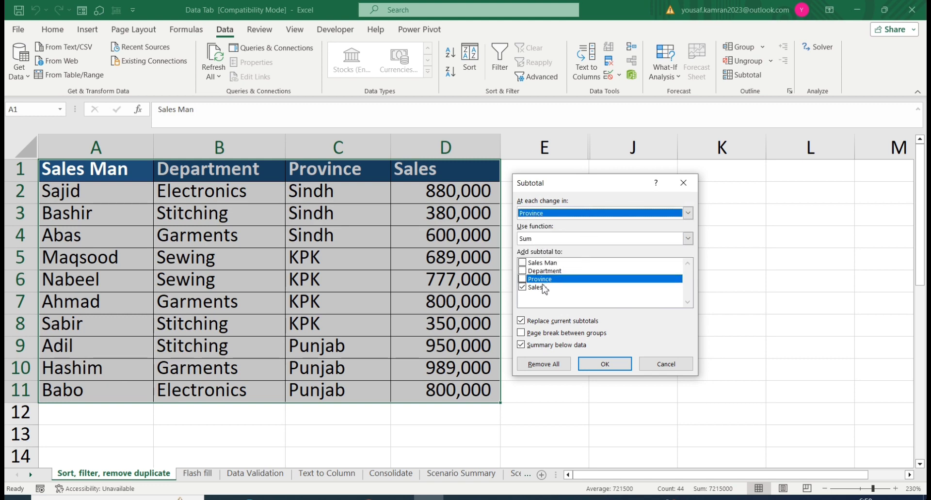
pyautogui.click(602, 365)
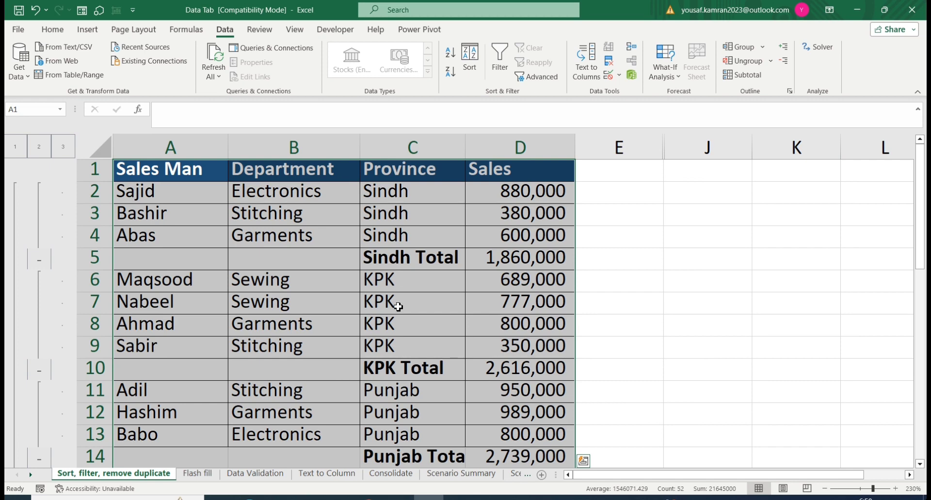
pyautogui.scroll(-1, 400, 318)
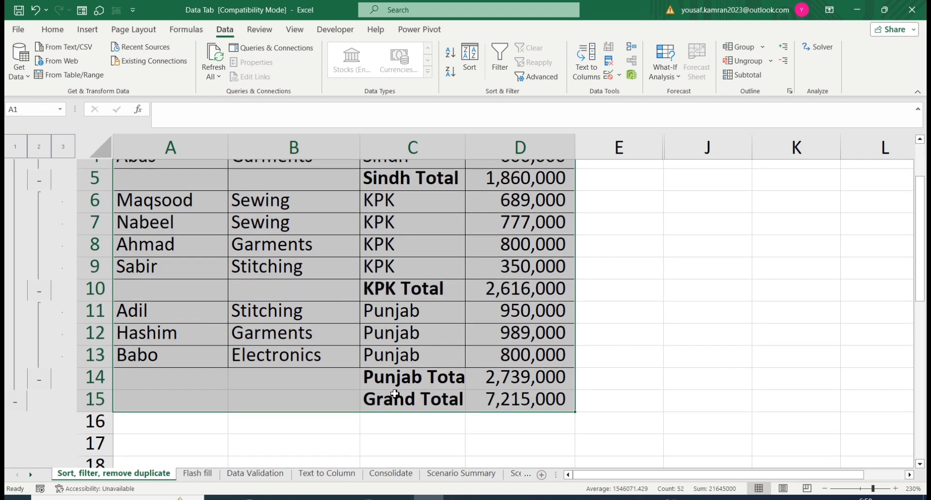
pyautogui.scroll(1, 210, 276)
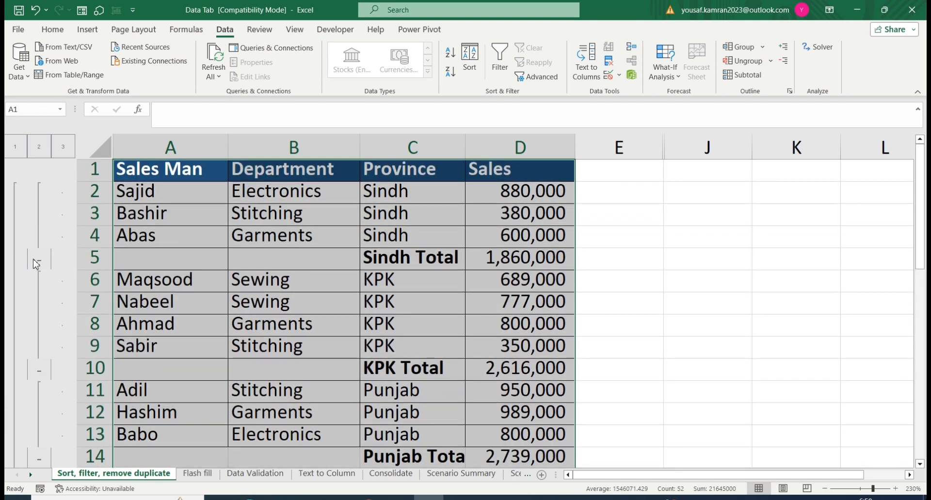
# Step: Collapse the Sindh, KPK and Punjab detail groups so only the province totals and grand total are listed
pyautogui.click(39, 263)
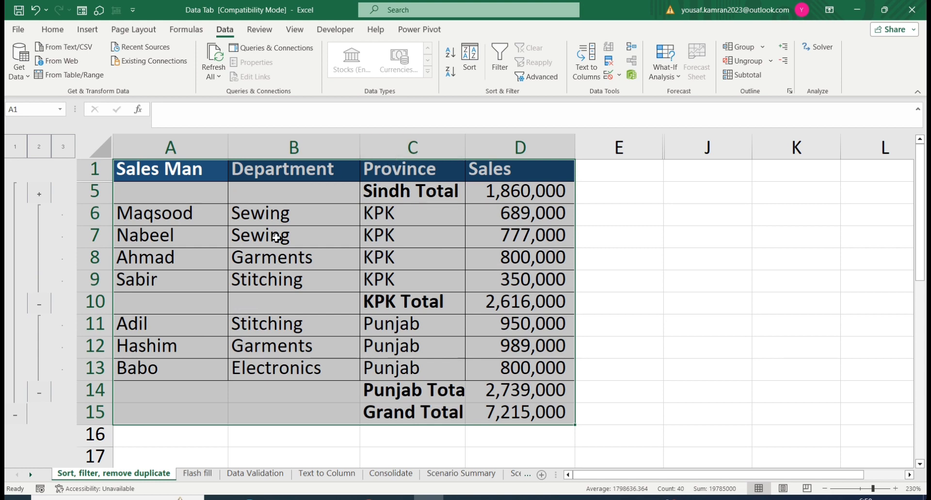
pyautogui.click(42, 304)
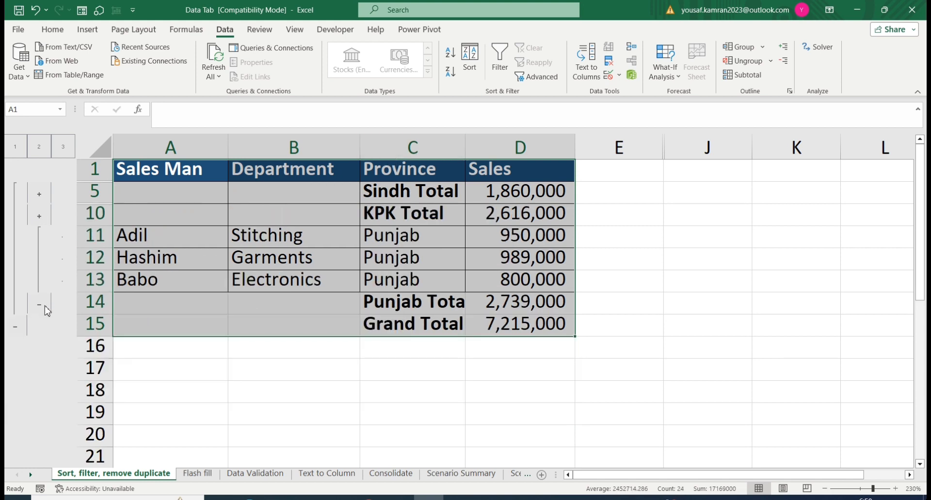
pyautogui.click(40, 304)
pyautogui.hotkey('alt', ';')
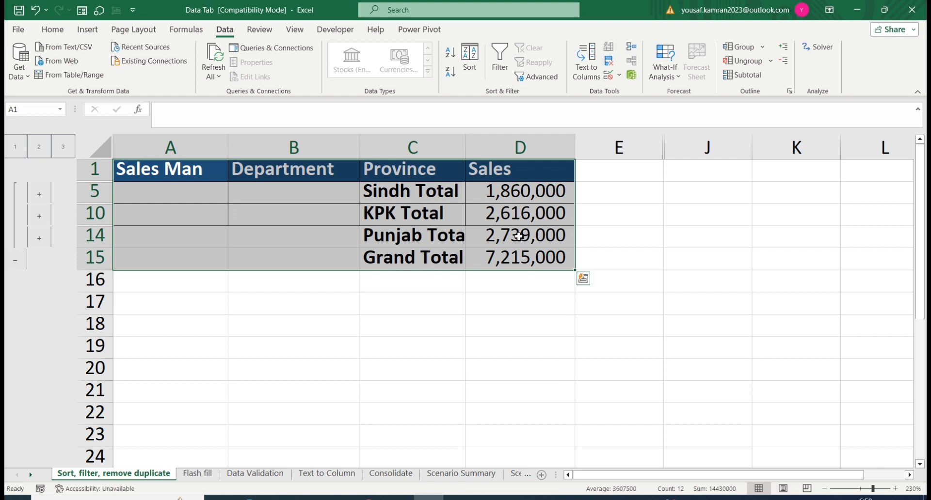
# Step: Expand the Sindh, KPK and Punjab groups to show their detail rows again
pyautogui.click(40, 196)
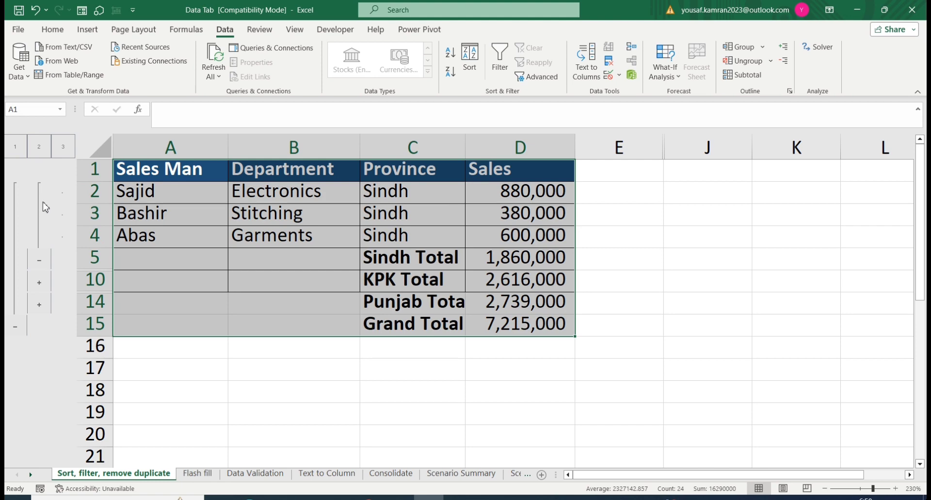
pyautogui.click(40, 283)
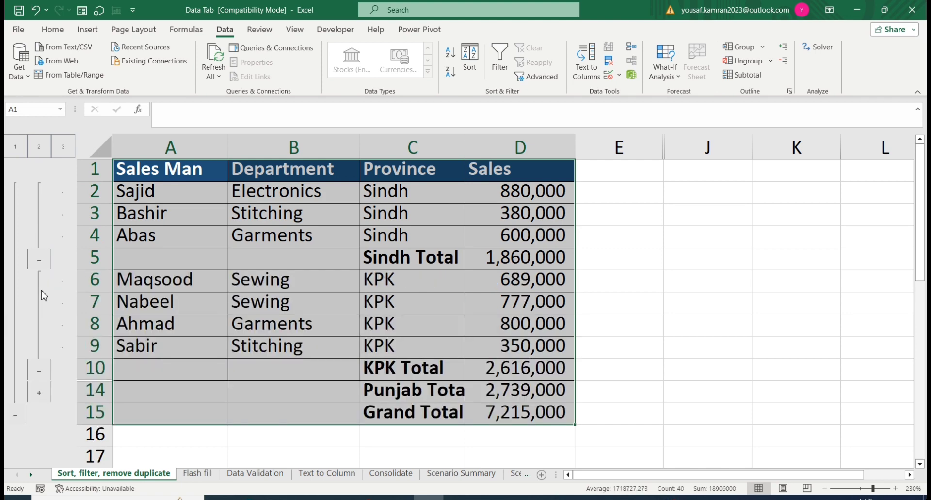
pyautogui.click(39, 394)
pyautogui.scroll(1, 464, 257)
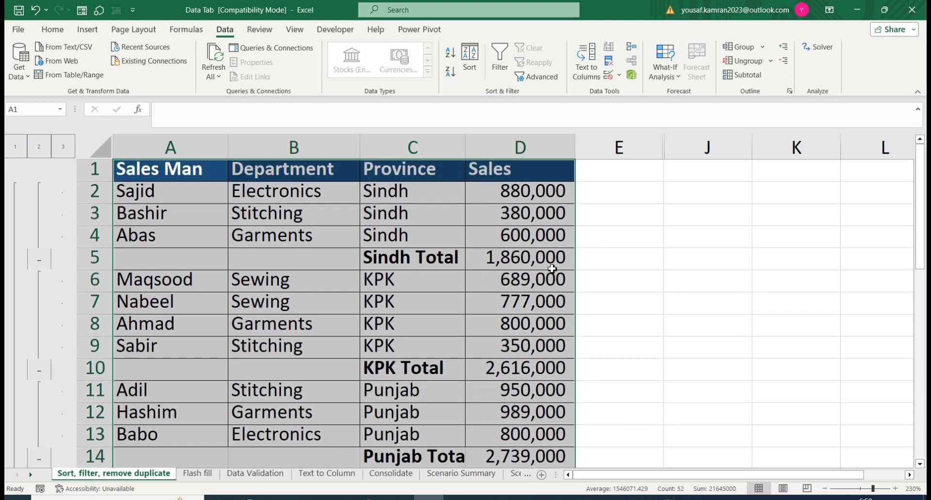